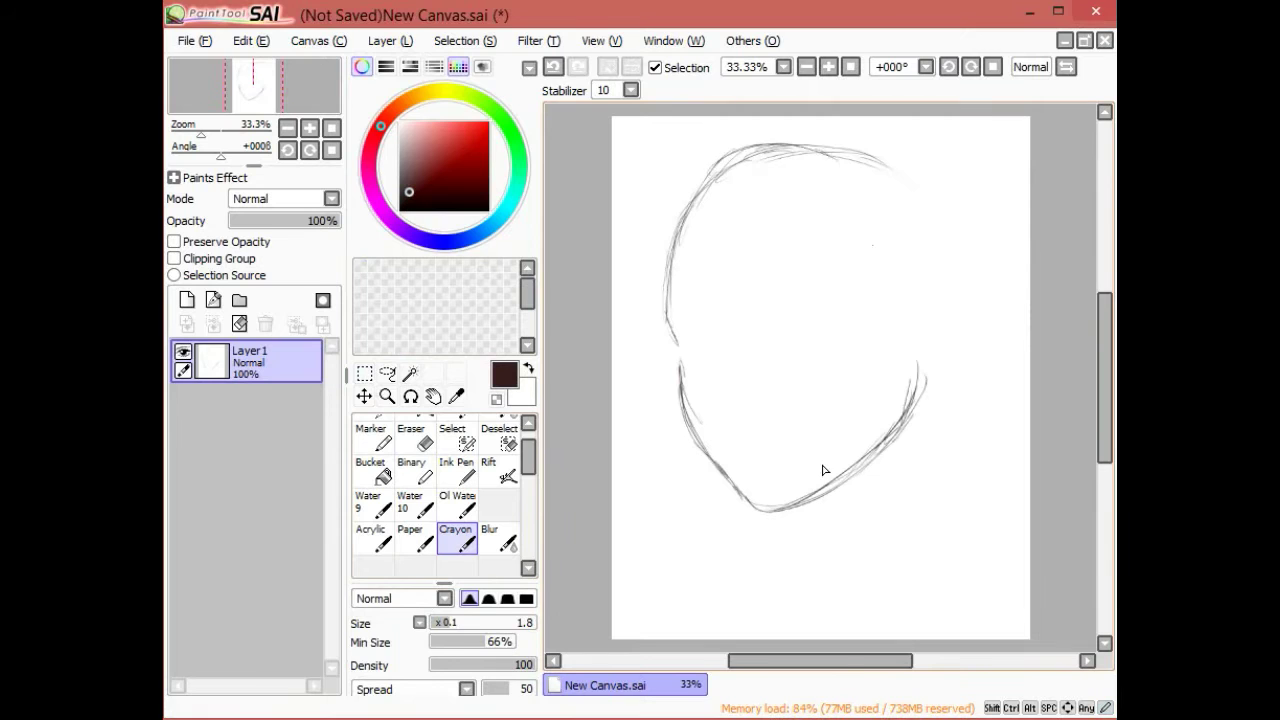
# Step: Undo the skull strokes and redraw the head outline with the Crayon, rounding the cranium down to the jaw
pyautogui.hotkey('ctrl', 'z')
pyautogui.hotkey('ctrl', 'z')
pyautogui.hotkey('ctrl', 'z')
pyautogui.hotkey('ctrl', 'z')
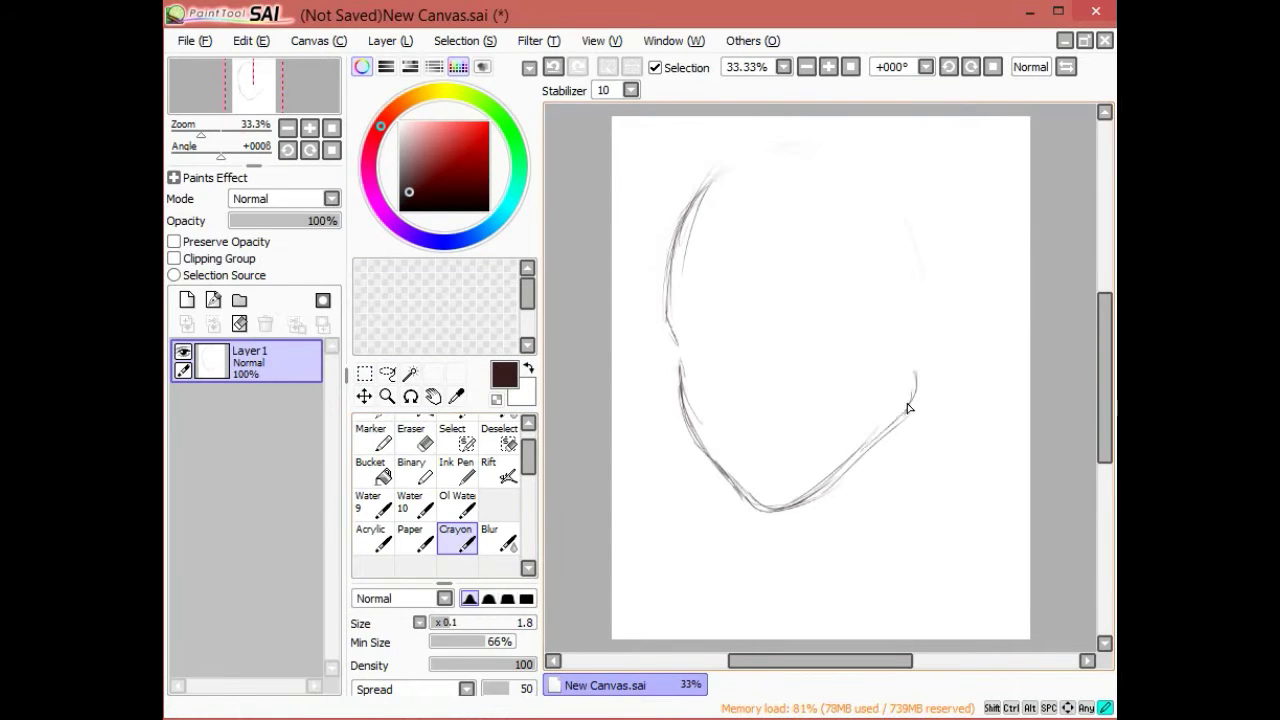
pyautogui.hotkey('ctrl', 'z')
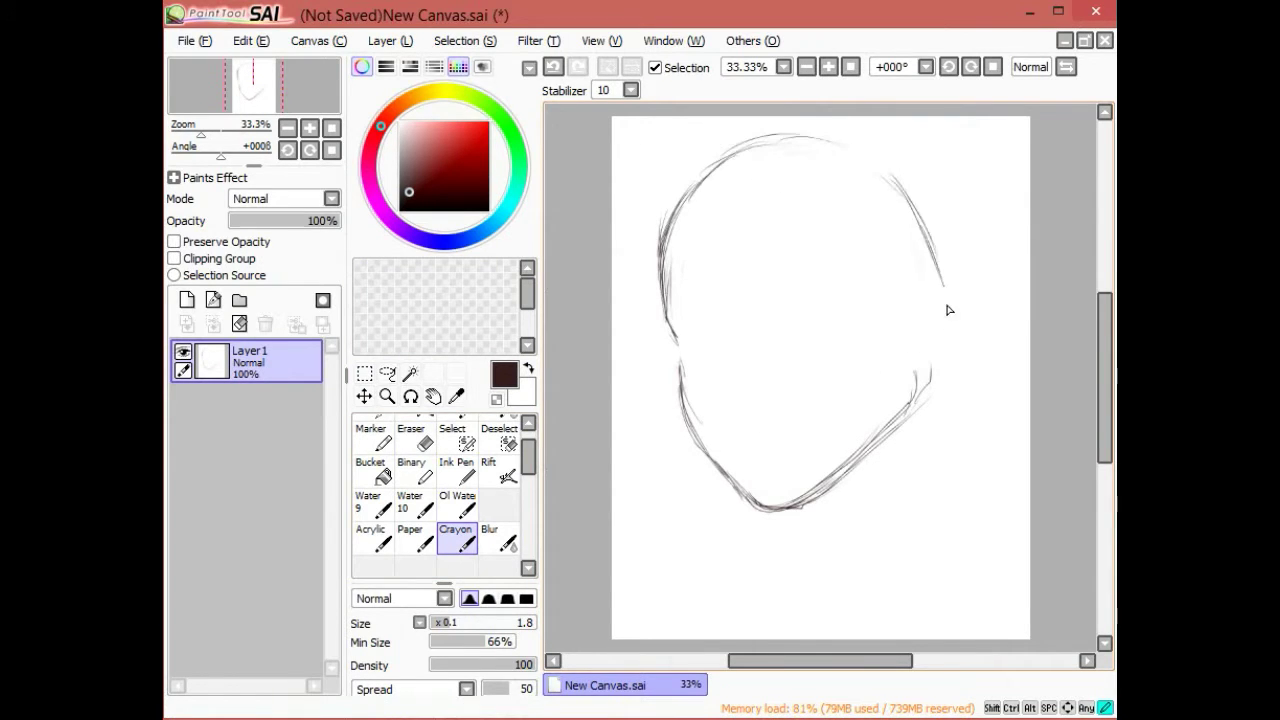
pyautogui.hotkey('ctrl', 'z')
# Step: Sketch the neck and shoulder lines below the head and reinforce the far side of the jaw
pyautogui.moveTo(943, 345); pyautogui.dragTo(985, 498)
pyautogui.hotkey('ctrl', 'z')
pyautogui.moveTo(944, 348); pyautogui.dragTo(988, 510)
pyautogui.moveTo(975, 458); pyautogui.dragTo(1028, 518)
pyautogui.moveTo(689, 389); pyautogui.dragTo(765, 500)
# Step: Sketch the vertical face guideline, the curved eye line and the ear's outer shape on the head
pyautogui.click(468, 548)
pyautogui.click(828, 67)
pyautogui.moveTo(660, 365); pyautogui.dragTo(788, 349)
pyautogui.scroll(-3, 765, 255)
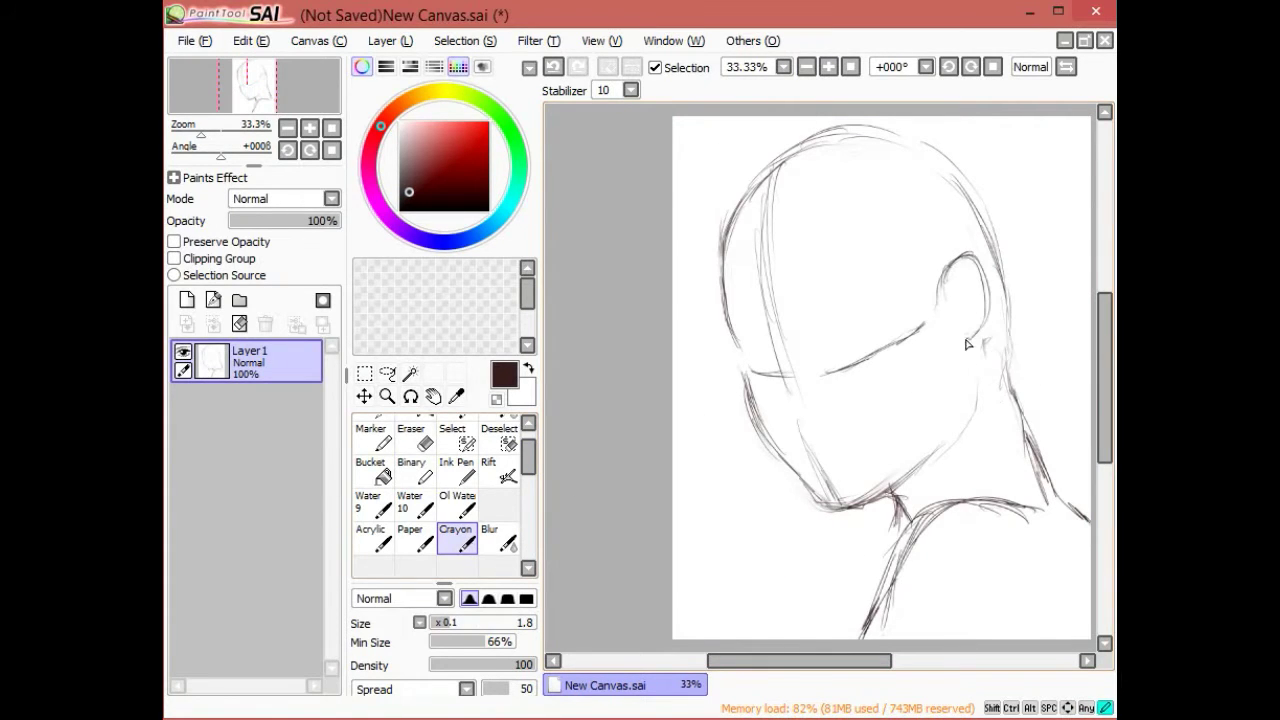
# Step: Lower Layer1's opacity to 34% and add a new layer above it
pyautogui.click(828, 67)
pyautogui.click(266, 220)
pyautogui.click(186, 300)
# Step: On Layer1, sketch the brow-to-nose profile and refine the nostril and nose wing
pyautogui.click(290, 396)
pyautogui.moveTo(610, 182); pyautogui.dragTo(742, 408)
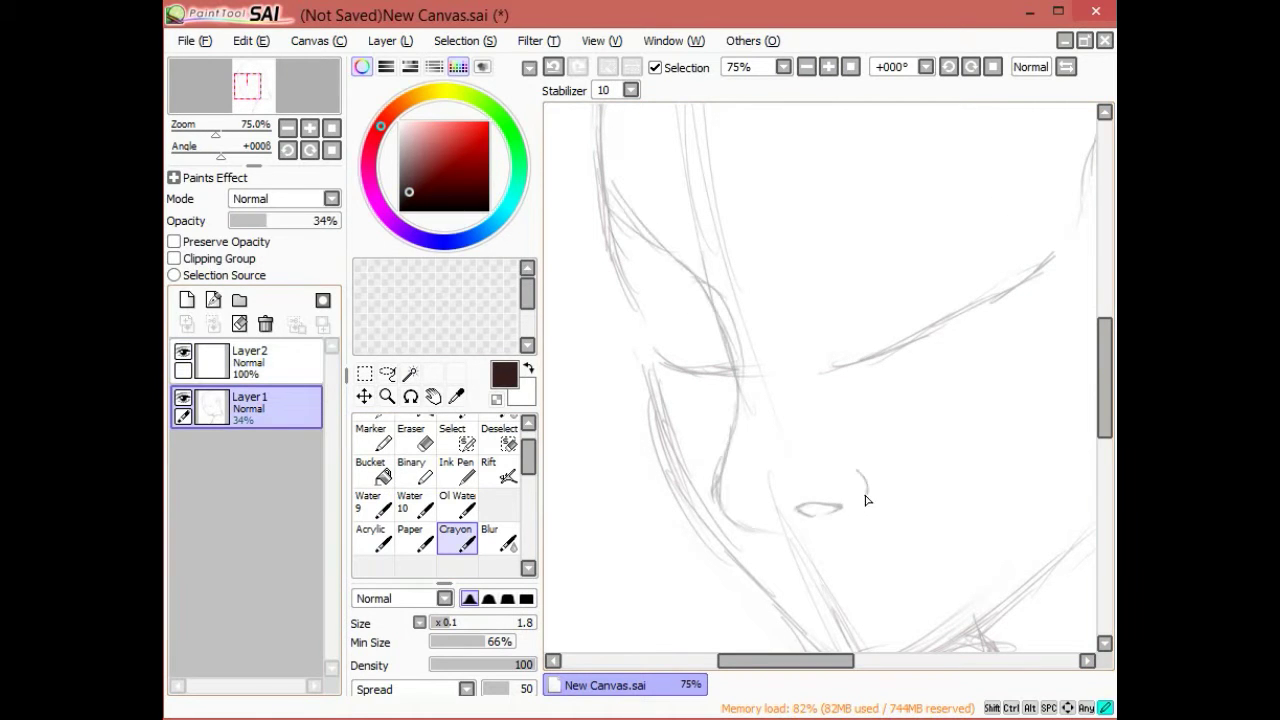
pyautogui.scroll(-1, 867, 500)
pyautogui.press('e')
pyautogui.click(826, 67)
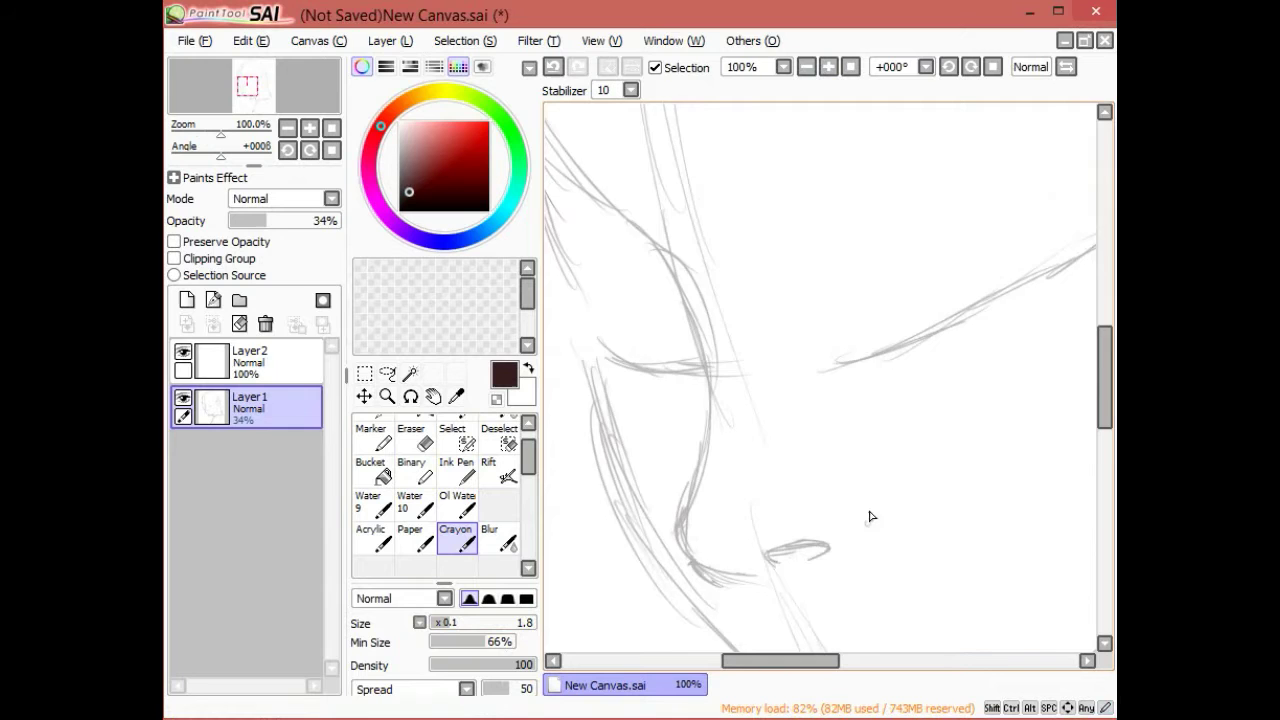
pyautogui.moveTo(869, 516); pyautogui.dragTo(866, 545)
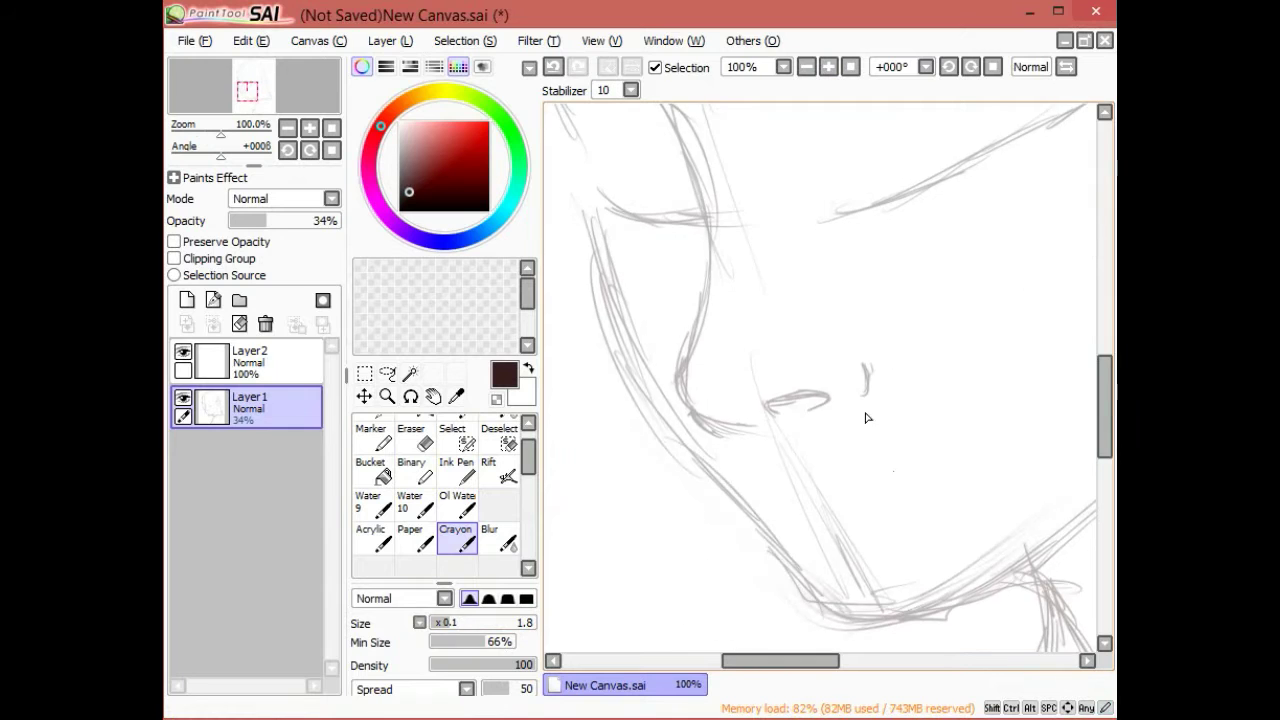
# Step: Sketch oval shapes for both eyes along the eye line on Layer1
pyautogui.click(290, 410)
pyautogui.click(806, 67)
pyautogui.moveTo(900, 245)
pyautogui.mouseDown()
pyautogui.moveTo(845, 321)
pyautogui.moveTo(941, 298)
pyautogui.moveTo(943, 334)
pyautogui.mouseUp()
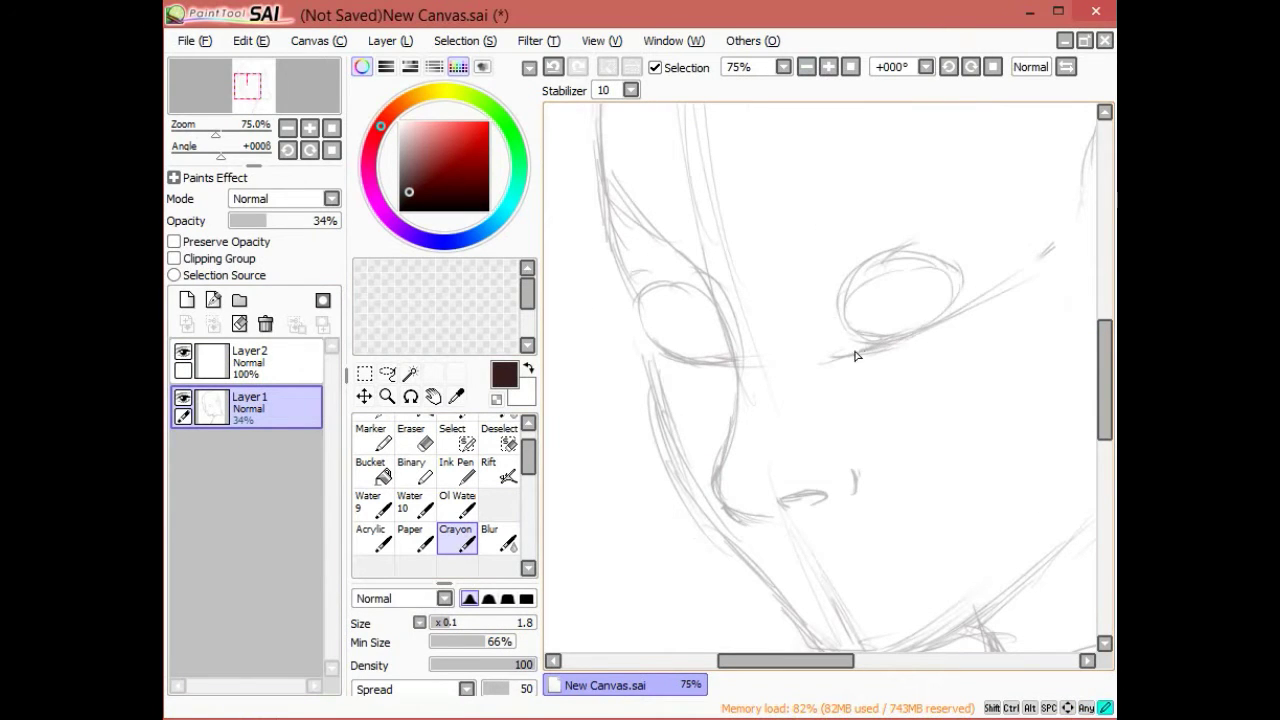
# Step: Rework the nostril with a smaller shape, then sketch the mouth line and the inner ear details
pyautogui.press('e')
pyautogui.moveTo(898, 553)
pyautogui.mouseDown()
pyautogui.moveTo(810, 571)
pyautogui.moveTo(865, 564)
pyautogui.moveTo(768, 514)
pyautogui.mouseUp()
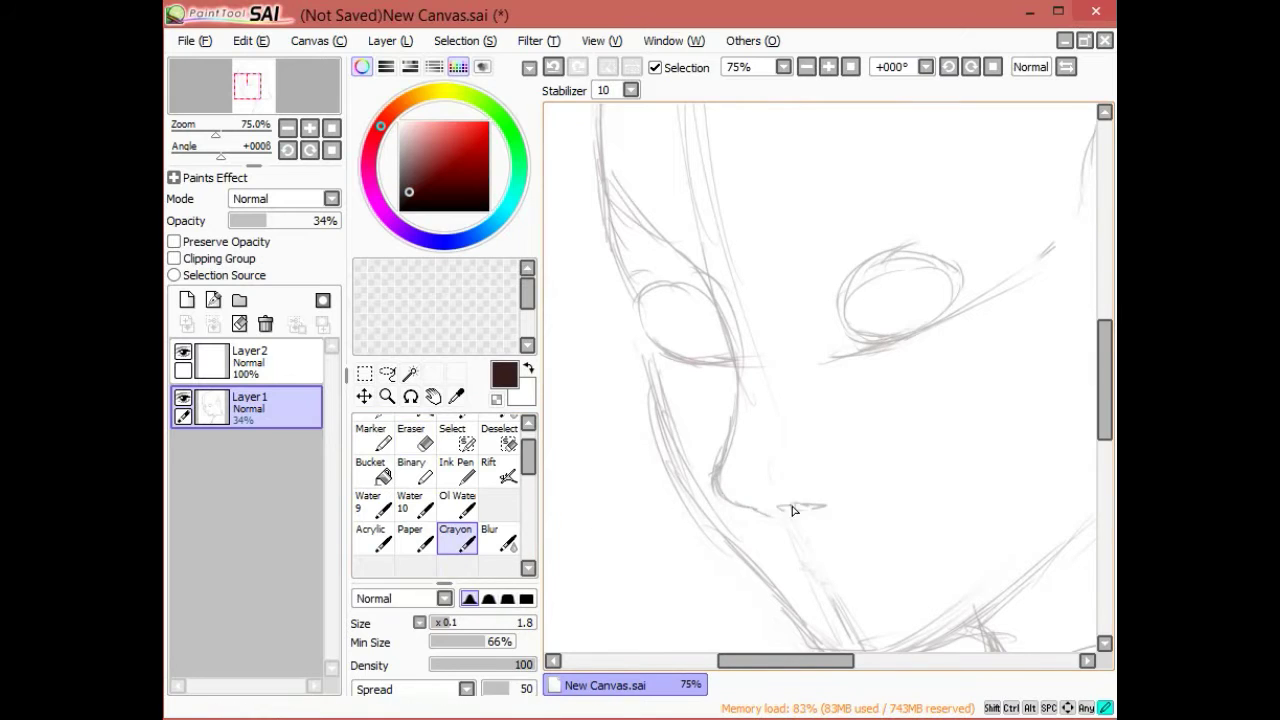
pyautogui.press('pagedown')
pyautogui.press('pagedown')
pyautogui.press('pagedown')
pyautogui.press('e')
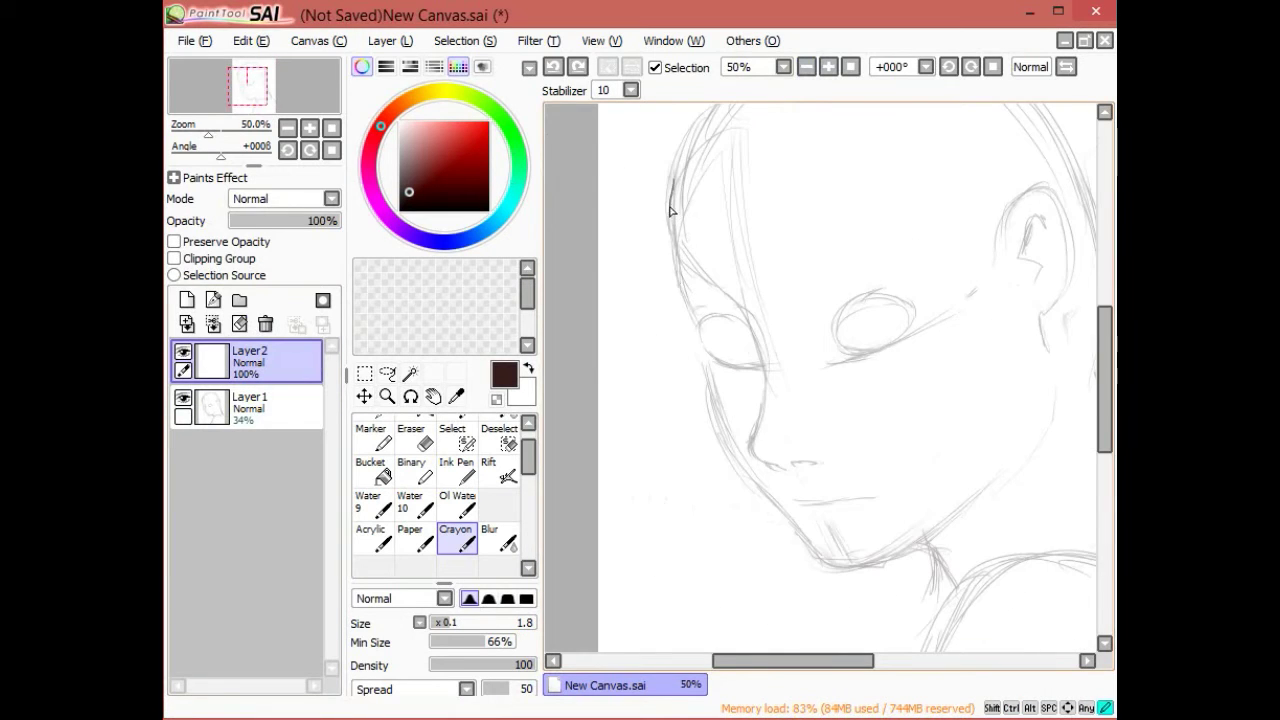
# Step: Reduce Layer1's opacity to 17% and make Layer2 the active layer
pyautogui.press('pageup')
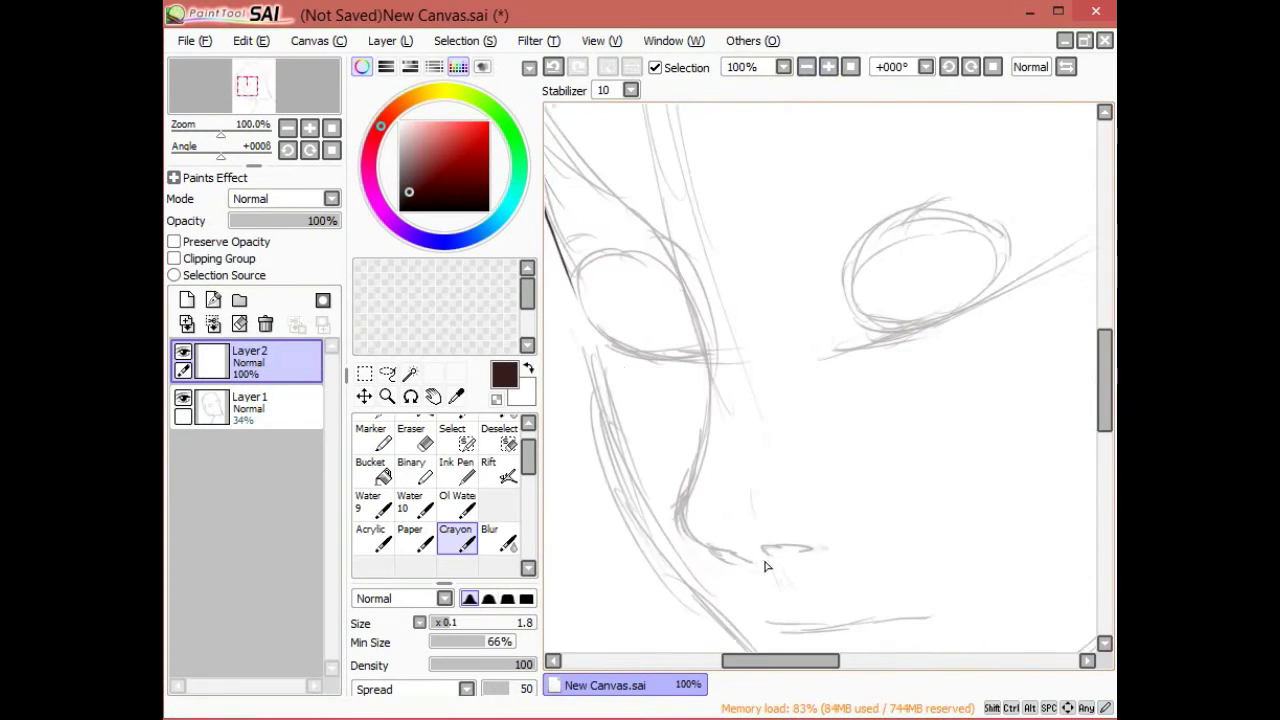
pyautogui.click(250, 405)
pyautogui.moveTo(266, 220); pyautogui.dragTo(247, 220)
pyautogui.click(250, 360)
# Step: Ink the forehead edge, the far eye's upper lid and the nose profile on Layer2 with the Crayon
pyautogui.press('e')
pyautogui.moveTo(612, 105)
pyautogui.mouseDown()
pyautogui.moveTo(672, 300)
pyautogui.moveTo(697, 280)
pyautogui.mouseUp()
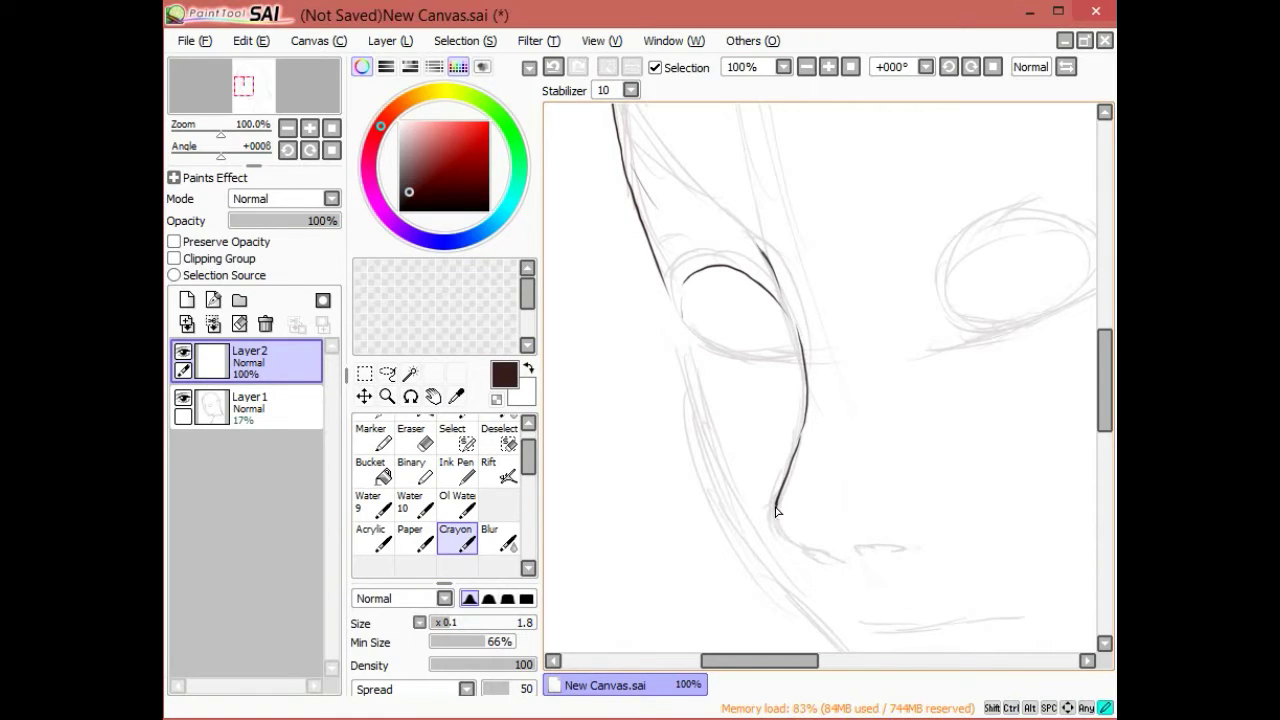
pyautogui.moveTo(760, 660); pyautogui.dragTo(780, 660)
# Step: Ink the near eye's upper and lower lids up to a pointed outer corner, undoing and redrawing faulty strokes
pyautogui.moveTo(850, 290); pyautogui.dragTo(903, 232)
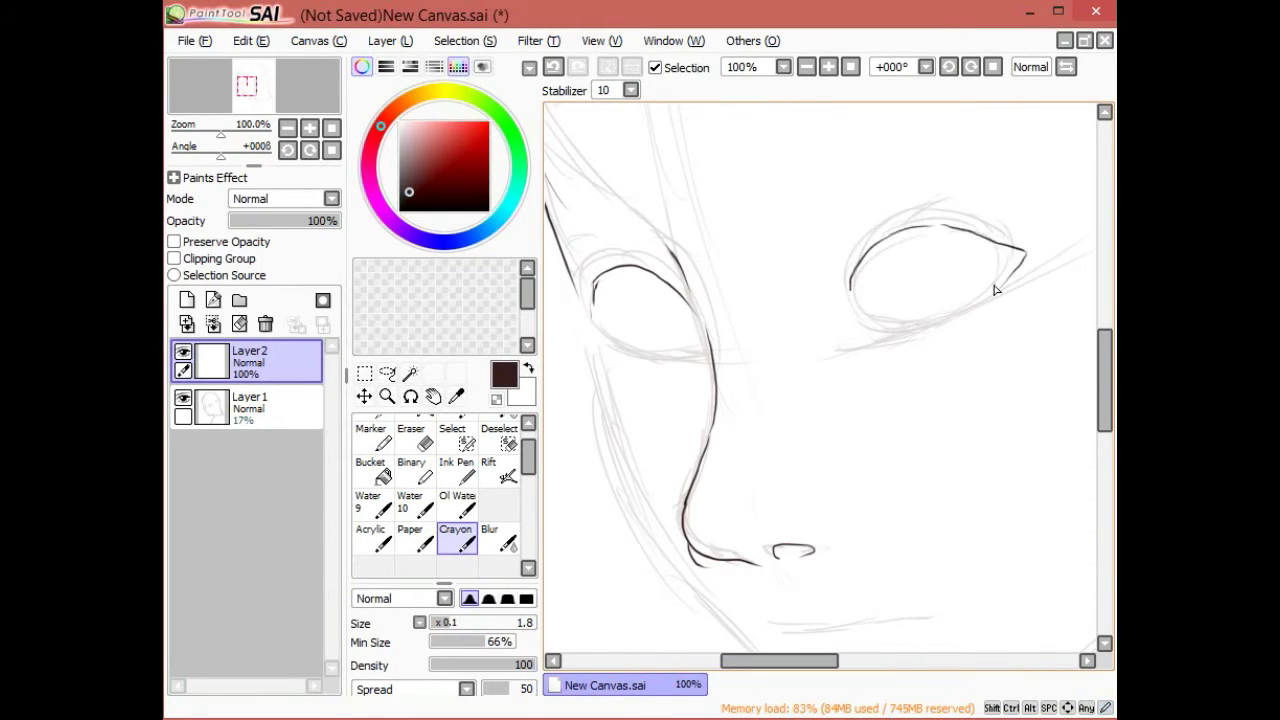
pyautogui.hotkey('ctrl', 'z')
pyautogui.click(828, 67)
pyautogui.moveTo(600, 395); pyautogui.dragTo(890, 245)
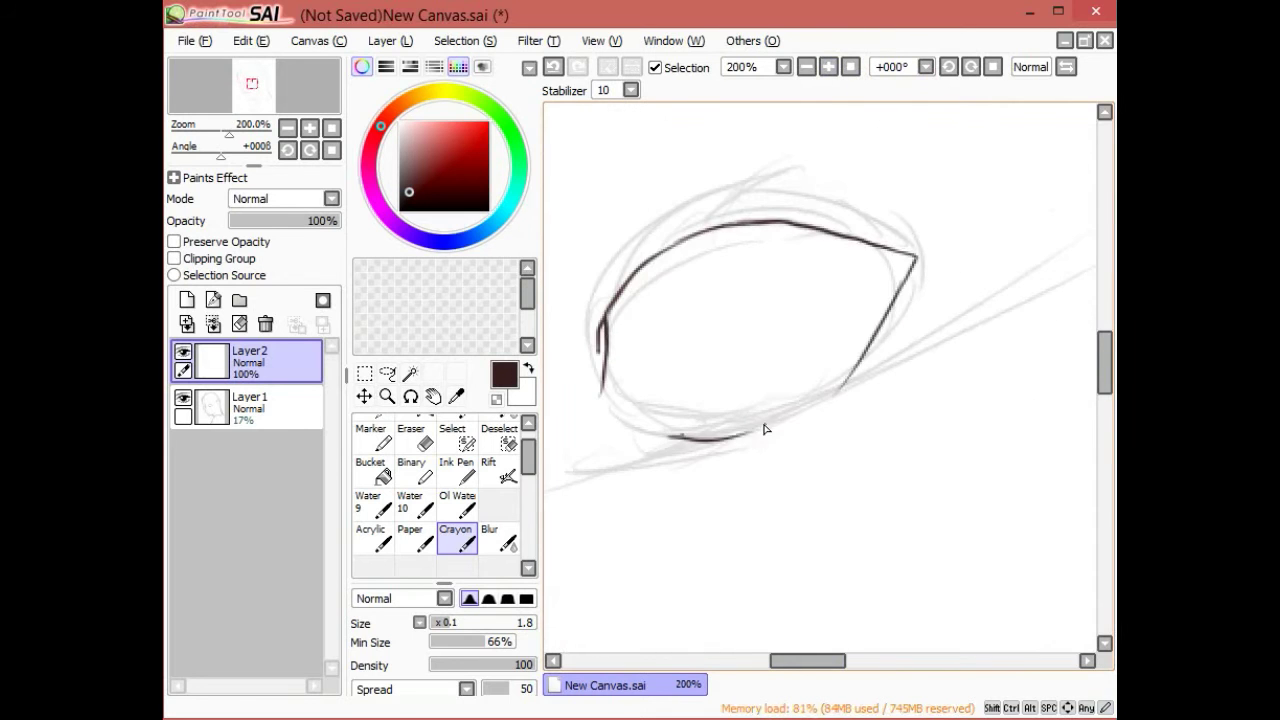
pyautogui.scroll(-4, 765, 429)
pyautogui.scroll(2, 857, 300)
pyautogui.hotkey('ctrl', 'z')
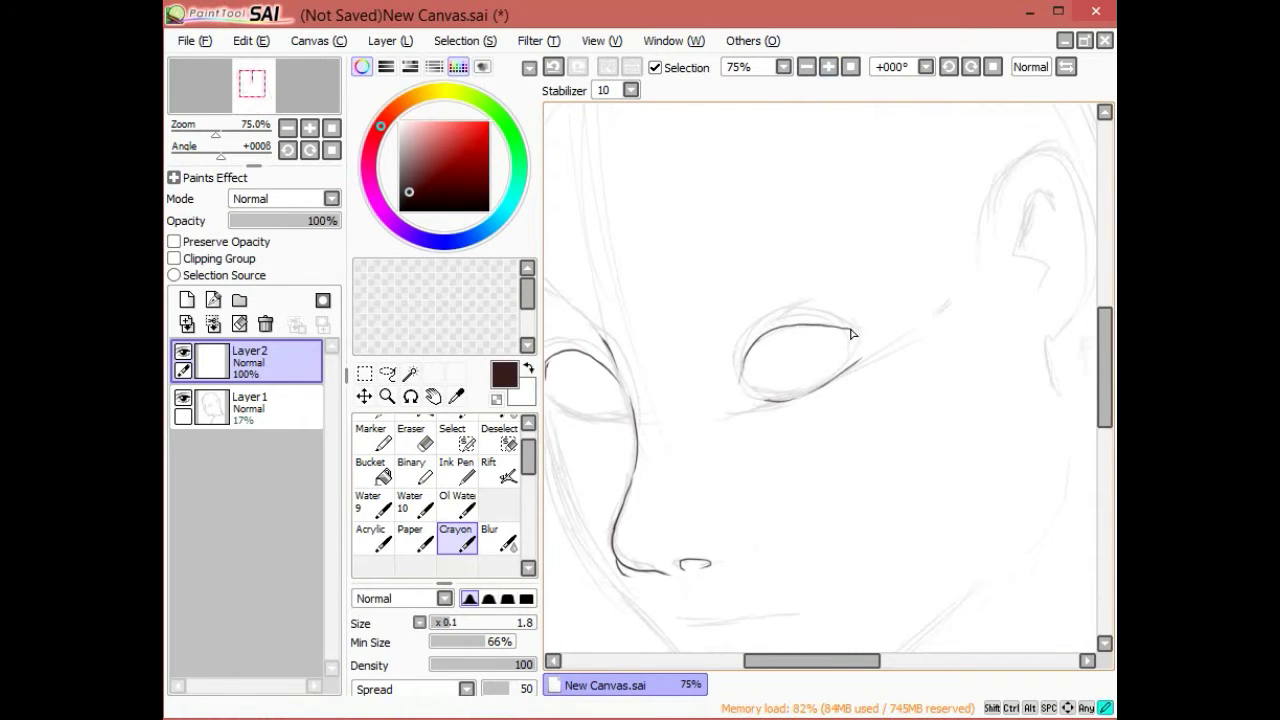
# Step: Outline the near eyebrow above the eye with a square inner end and a tapered tail
pyautogui.moveTo(826, 655); pyautogui.dragTo(783, 655)
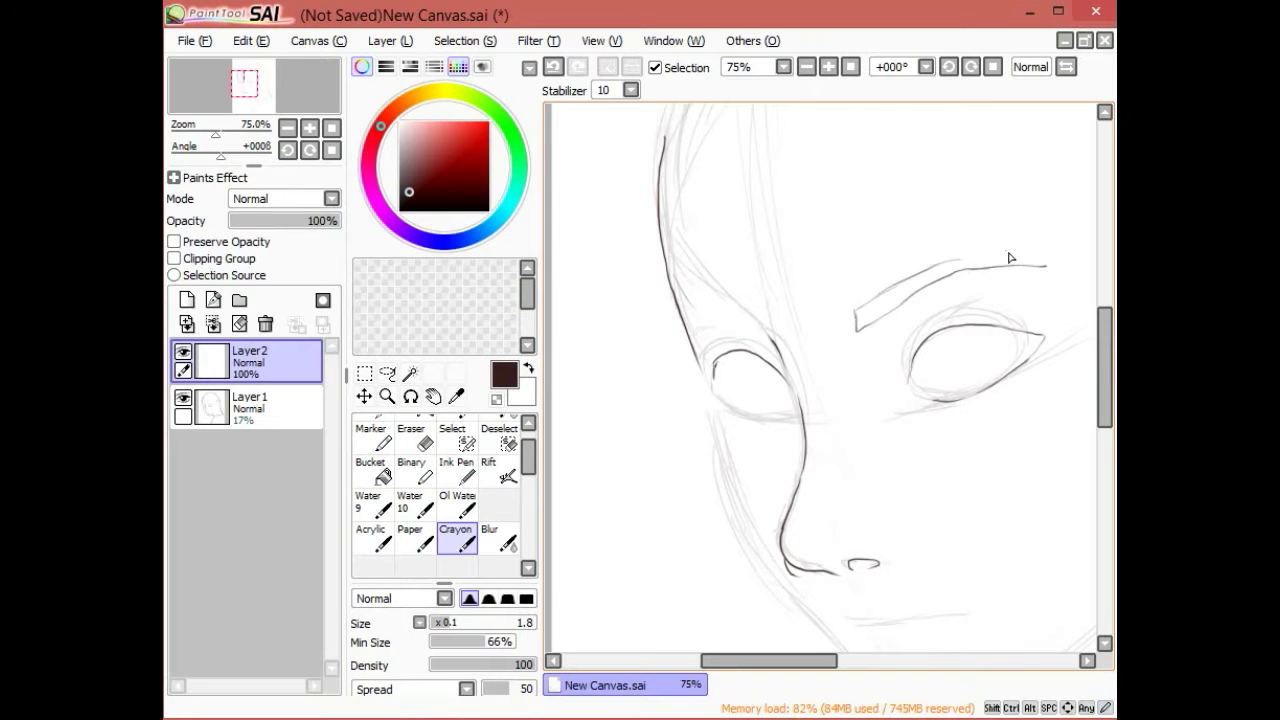
pyautogui.moveTo(769, 661); pyautogui.dragTo(837, 662)
pyautogui.click(828, 67)
pyautogui.click(828, 67)
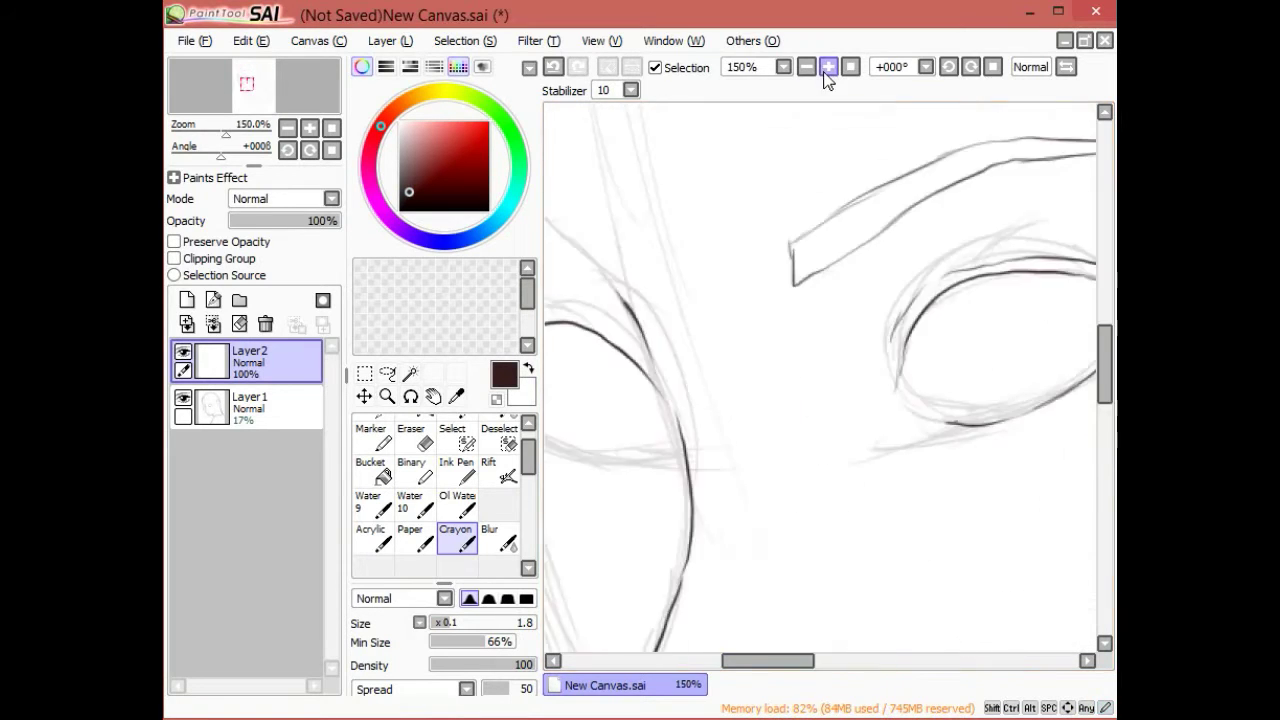
# Step: Redraw the near eye's upper lid and erase the rough sketch lines around that eye
pyautogui.hotkey('ctrl', '-')
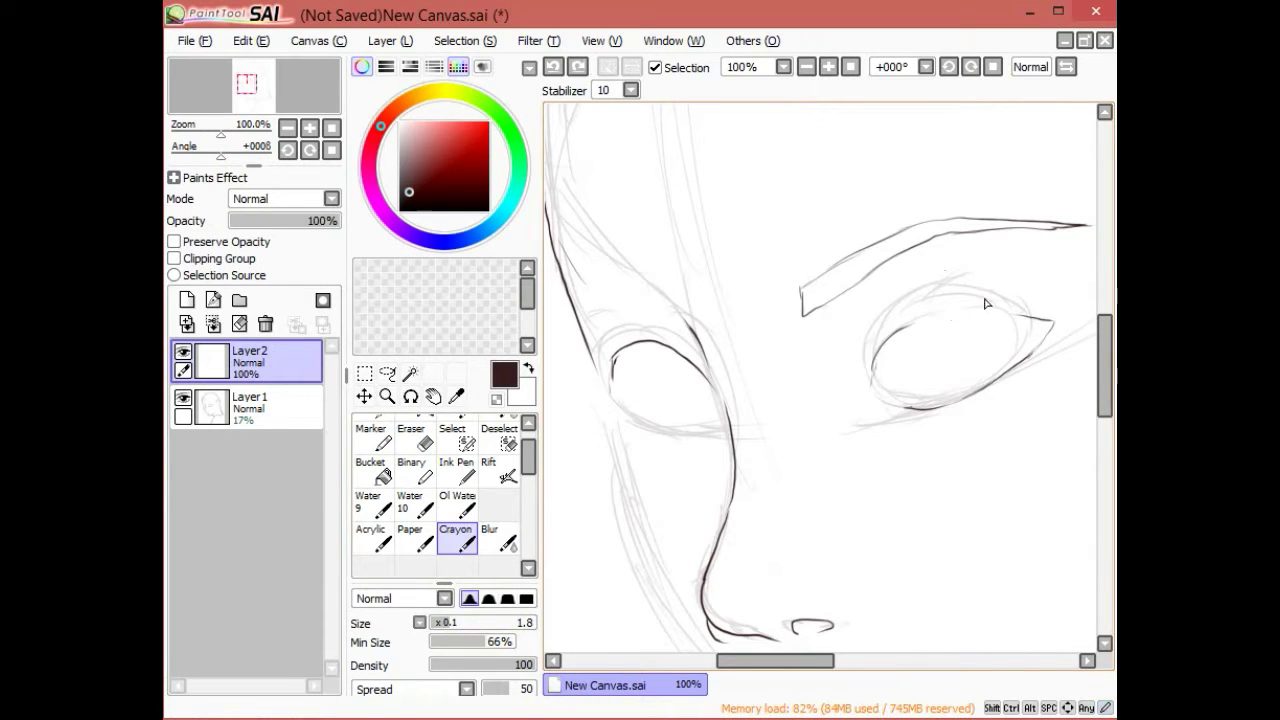
pyautogui.press('e')
pyautogui.moveTo(797, 303)
pyautogui.mouseDown()
pyautogui.moveTo(950, 350)
pyautogui.moveTo(875, 378)
pyautogui.moveTo(938, 410)
pyautogui.mouseUp()
pyautogui.press('e')
pyautogui.press('e')
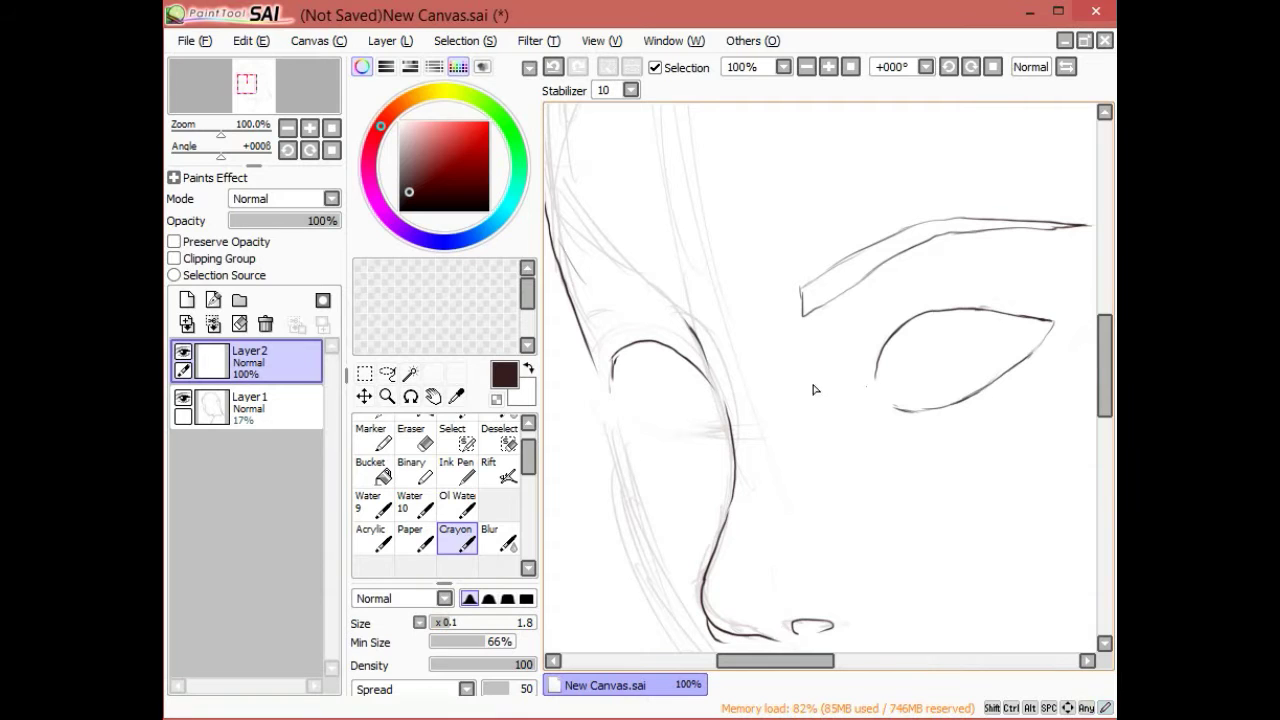
# Step: Clear the sketch lines around the far eye and ink its lower lid
pyautogui.press('e')
pyautogui.press('e')
pyautogui.moveTo(698, 348)
pyautogui.mouseDown()
pyautogui.moveTo(612, 378)
pyautogui.moveTo(712, 382)
pyautogui.mouseUp()
# Step: Paint solid dark brown irises in both eyes with the Rift brush at size 45
pyautogui.click(498, 470)
pyautogui.press('e')
pyautogui.press('e')
pyautogui.moveTo(955, 330)
pyautogui.mouseDown()
pyautogui.moveTo(987, 367)
pyautogui.moveTo(957, 327)
pyautogui.moveTo(1030, 335)
pyautogui.mouseUp()
pyautogui.moveTo(640, 365); pyautogui.dragTo(728, 390)
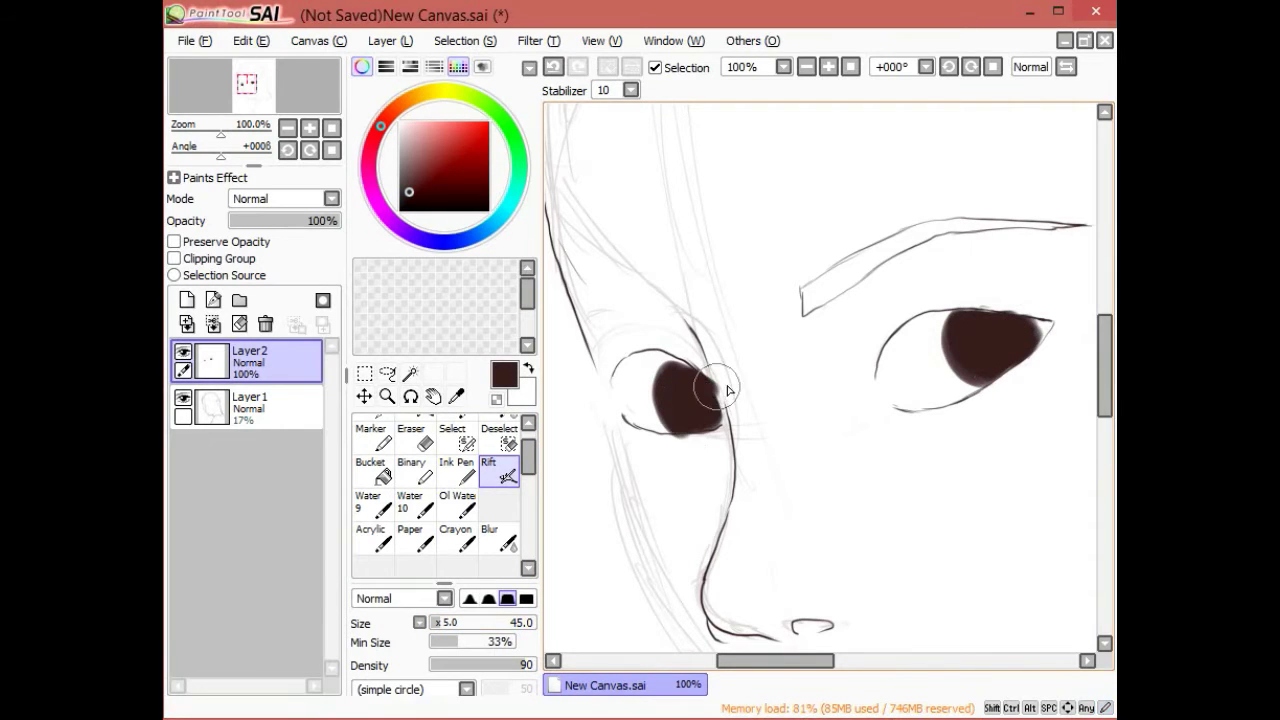
# Step: Thicken the near eye's upper lid and outer corner lines with the Crayon at size 1.8
pyautogui.press('e')
pyautogui.press('e')
pyautogui.scroll(3, 688, 277)
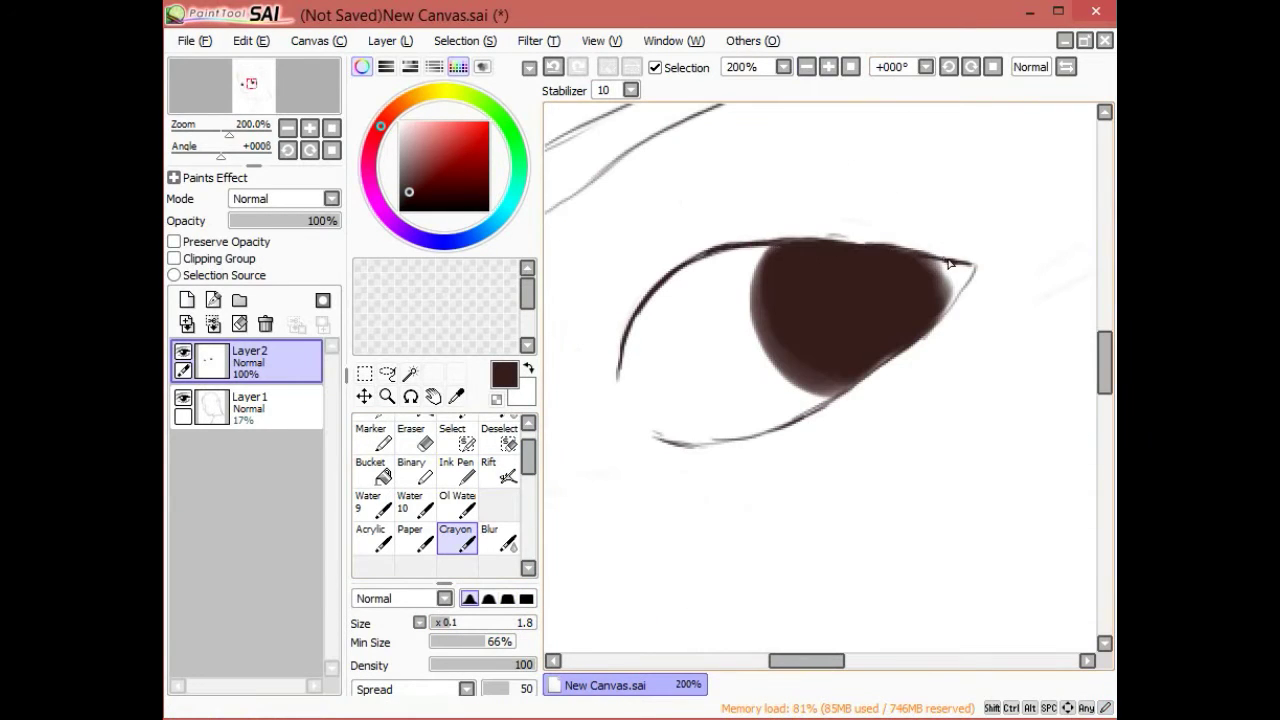
pyautogui.press('e')
pyautogui.press('e')
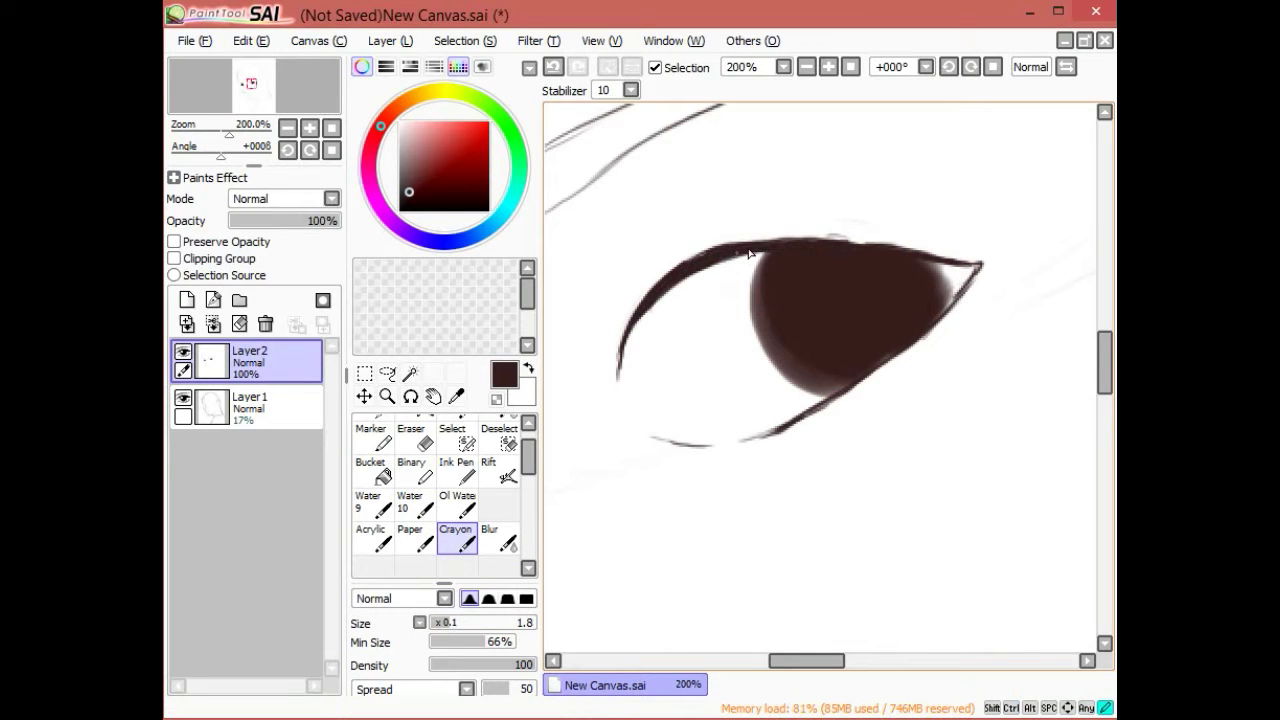
# Step: Draw the crease above the near eye's upper lid and add curved eyelashes and the tear duct
pyautogui.moveTo(700, 243); pyautogui.dragTo(830, 238)
pyautogui.press('e')
pyautogui.press('e')
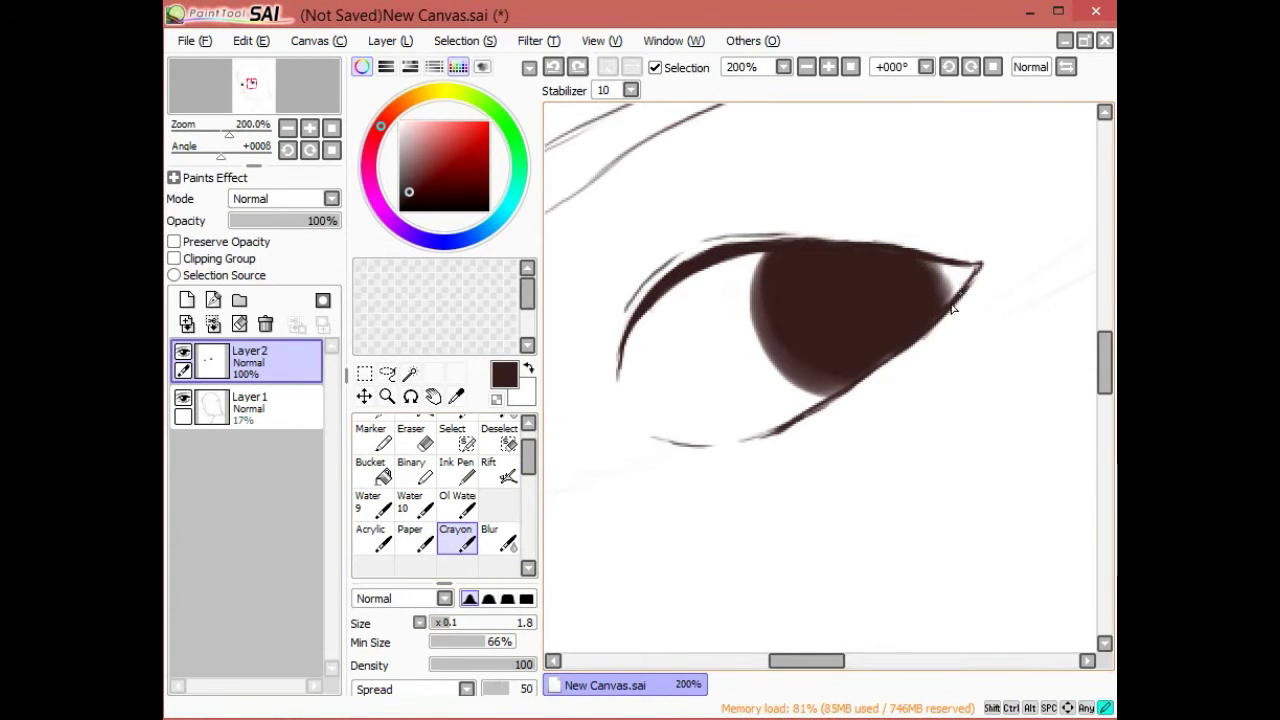
pyautogui.moveTo(628, 332); pyautogui.dragTo(593, 350)
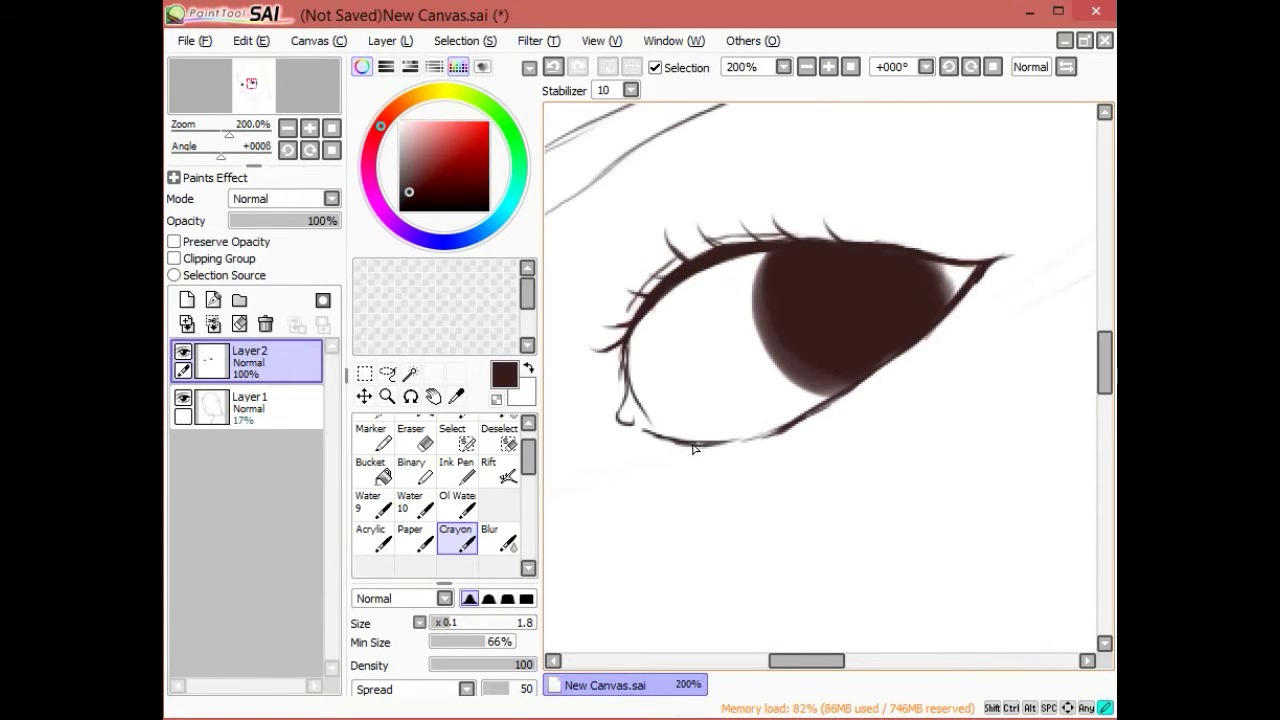
# Step: Save the canvas as blackgirl.sai in the portfolio folder
pyautogui.hotkey('ctrl', 's')
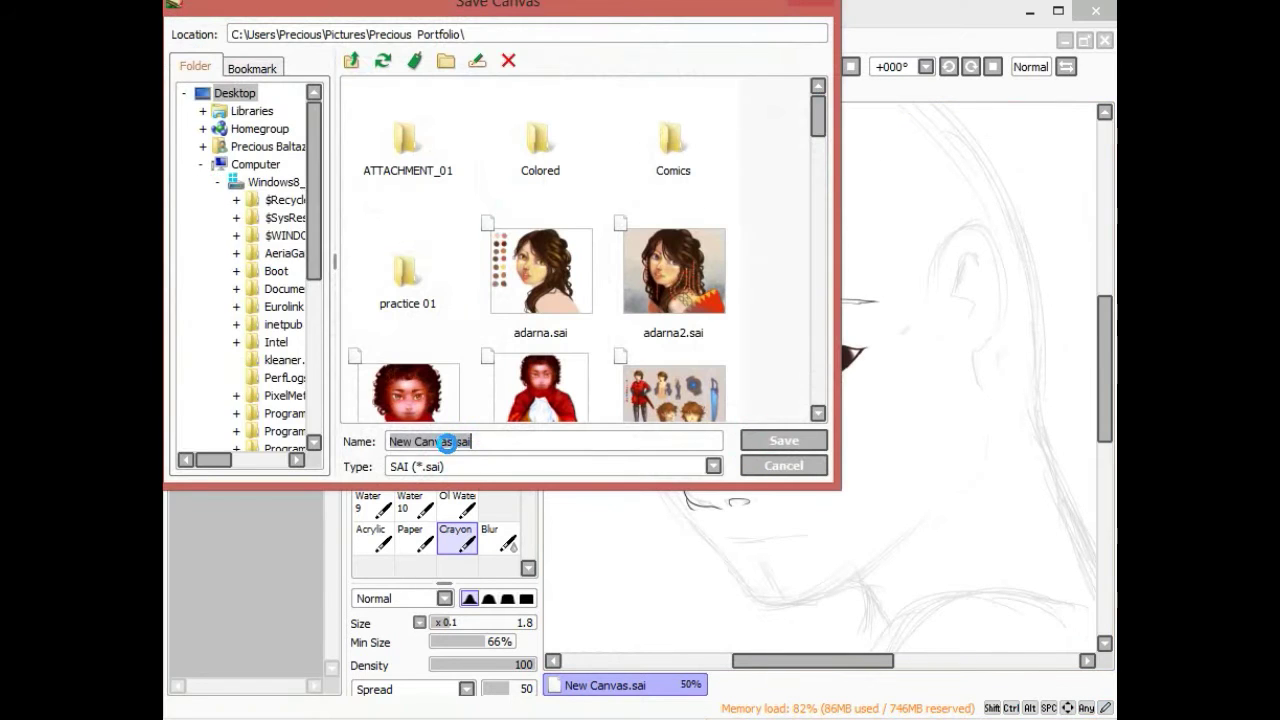
pyautogui.press('Return')
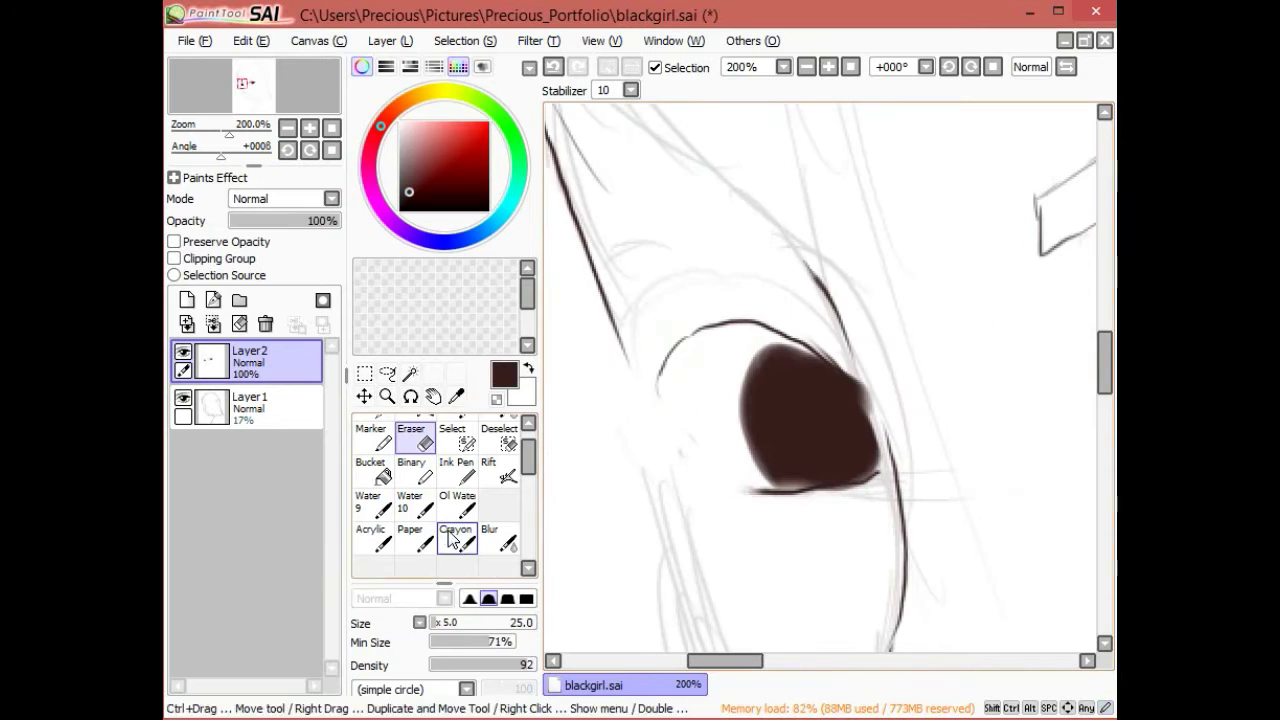
# Step: Thicken the far eye's upper lid, add its eyelashes and complete its lower lid
pyautogui.moveTo(659, 390); pyautogui.dragTo(750, 333)
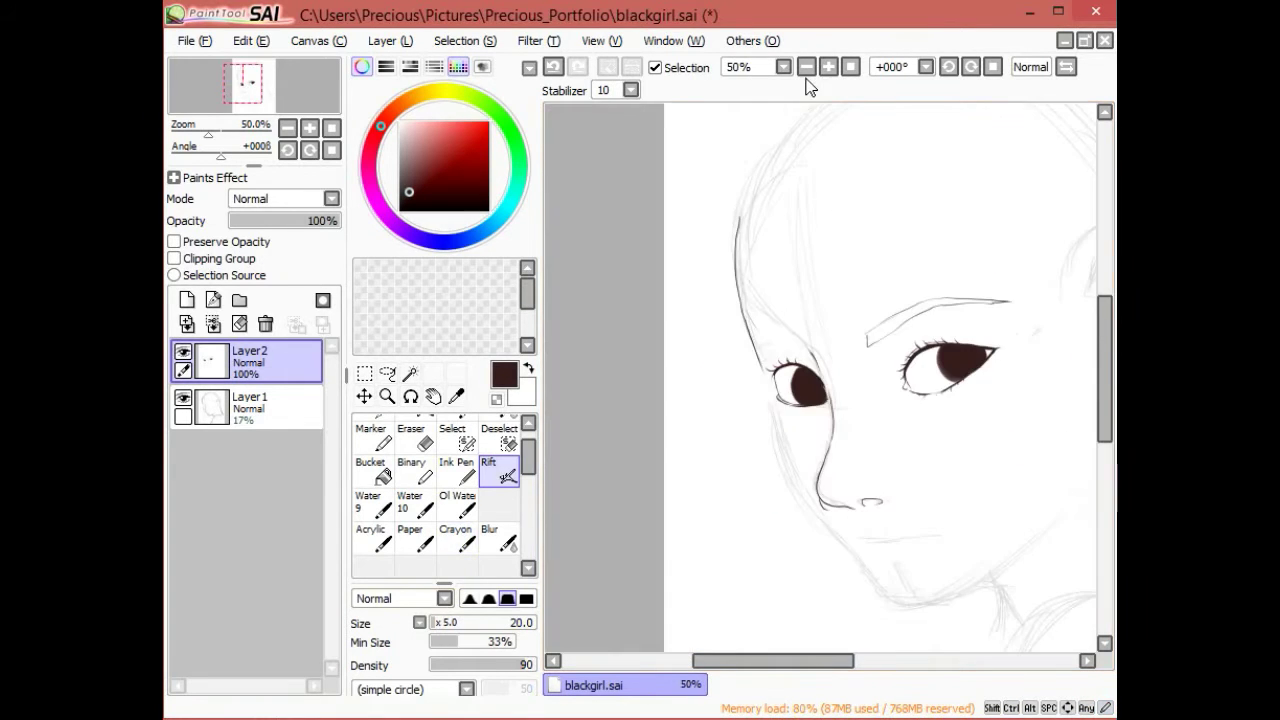
pyautogui.click(829, 67)
pyautogui.moveTo(592, 383); pyautogui.dragTo(794, 240)
pyautogui.click(808, 67)
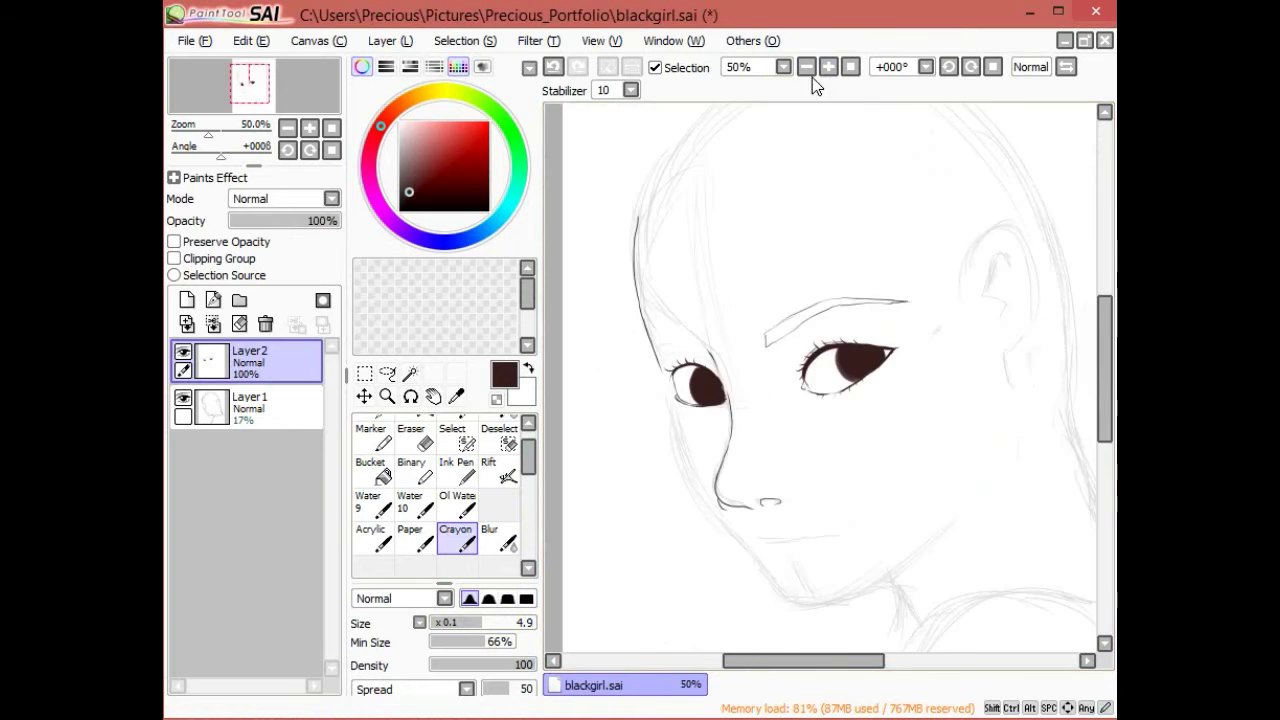
# Step: Outline the far eyebrow and ink the start of the cheek contour below the far eye
pyautogui.click(829, 67)
pyautogui.moveTo(705, 609)
pyautogui.mouseDown()
pyautogui.moveTo(560, 600)
pyautogui.moveTo(620, 360)
pyautogui.mouseUp()
pyautogui.scroll(1, 600, 420)
pyautogui.click(806, 67)
pyautogui.click(829, 67)
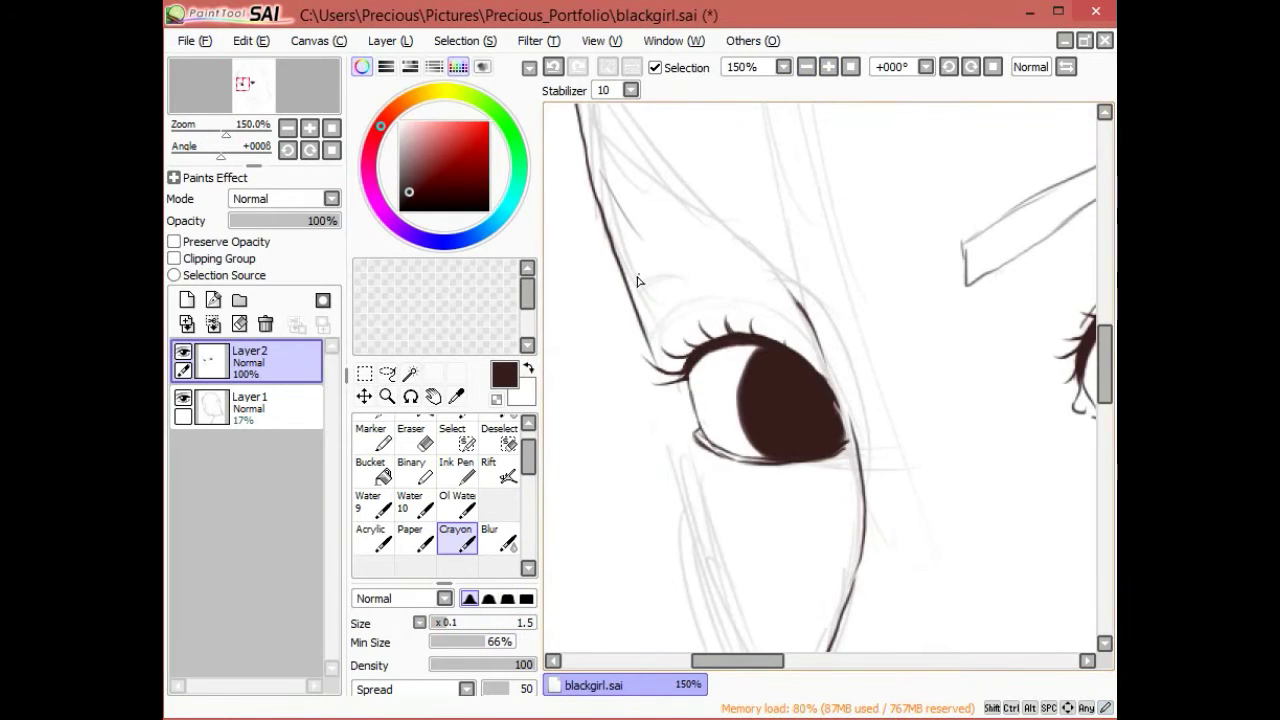
pyautogui.click(806, 67)
pyautogui.click(829, 67)
pyautogui.click(829, 67)
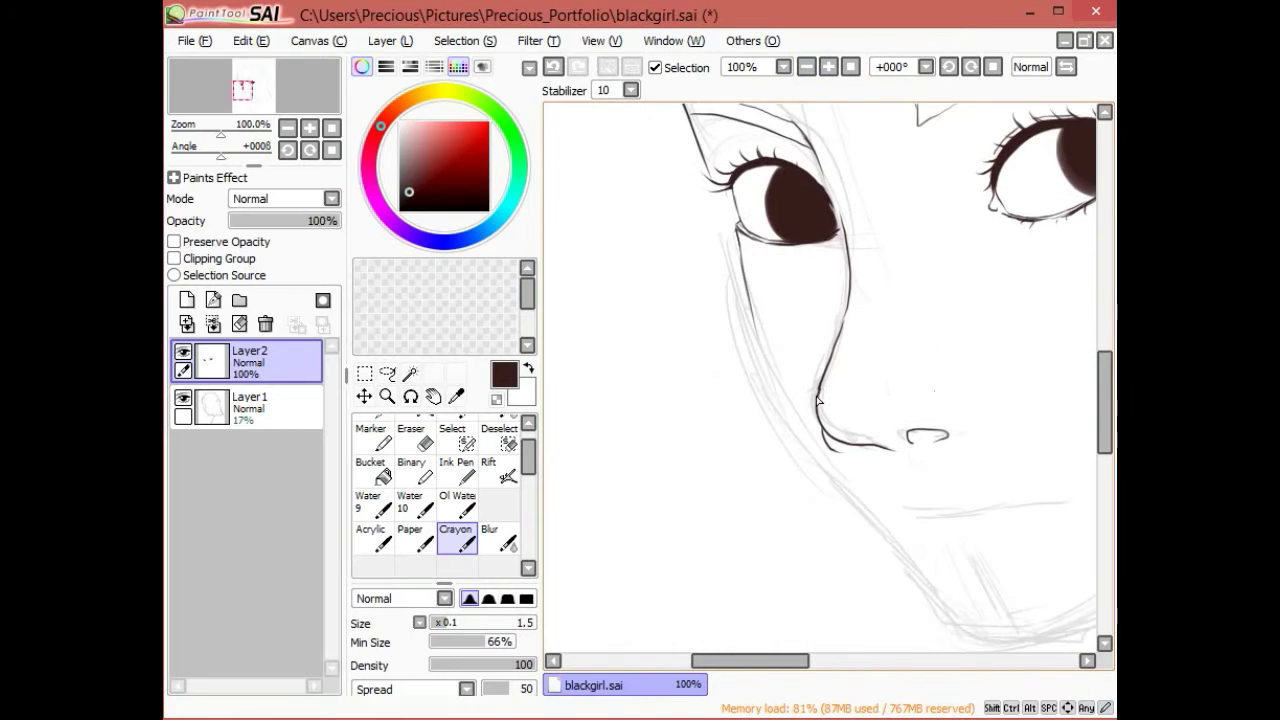
# Step: Continue the cheek contour to the mouth and ink the upper and lower lips, undoing and redrawing strokes as needed
pyautogui.hscroll(3, 806, 468)
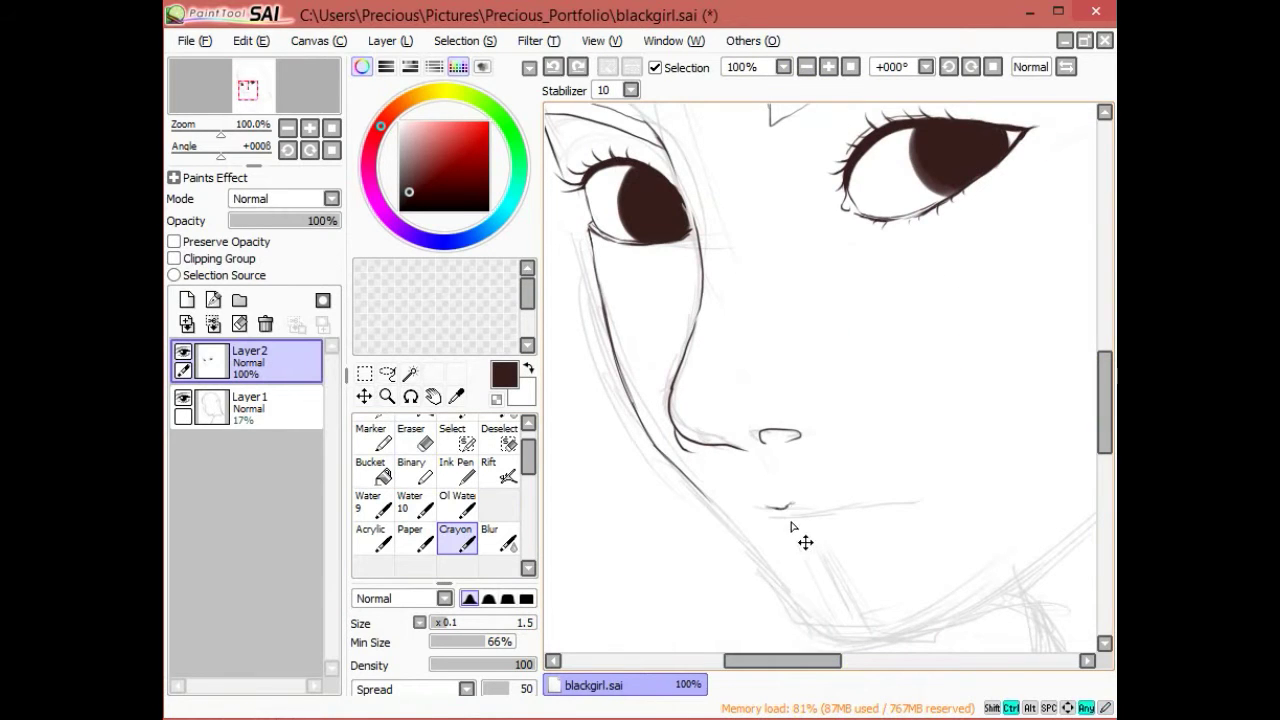
pyautogui.press('e')
pyautogui.press('e')
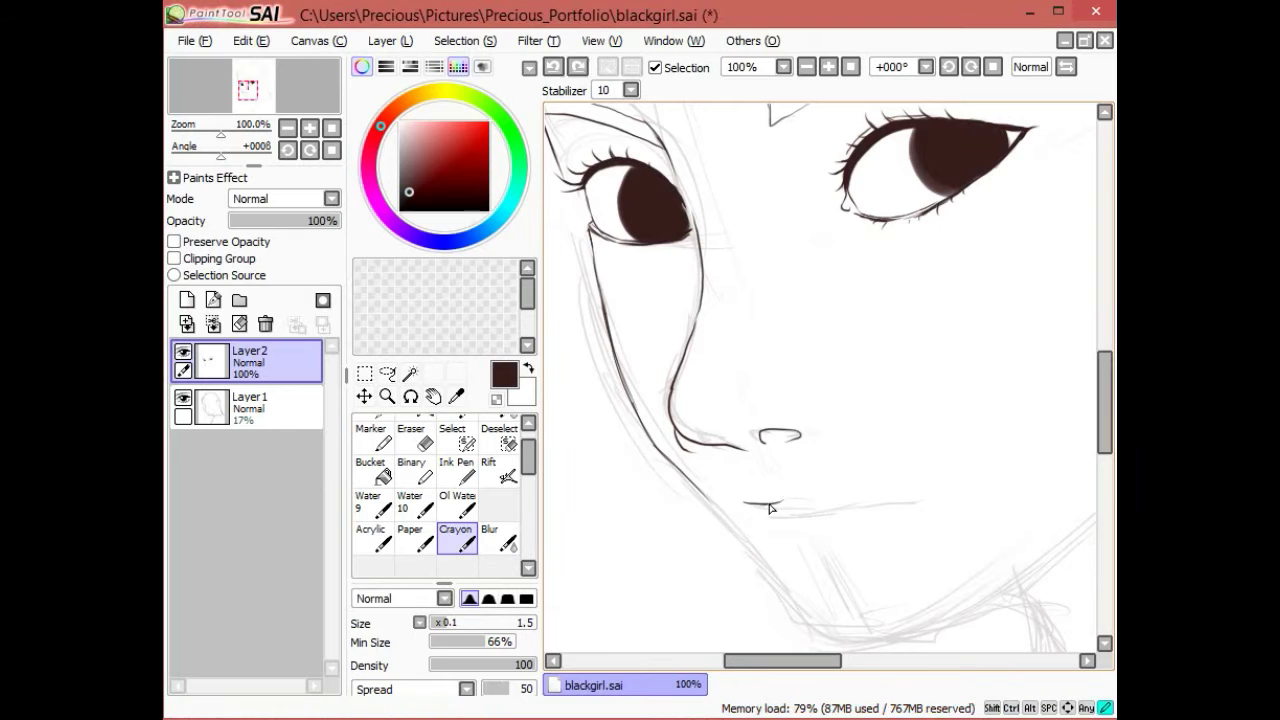
pyautogui.hotkey('ctrl', 'y')
pyautogui.hotkey('ctrl', 'z')
pyautogui.press('e')
pyautogui.press('e')
pyautogui.hotkey('ctrl', 'y')
pyautogui.press('e')
pyautogui.press('e')
pyautogui.hotkey('ctrl', 'y')
pyautogui.press('e')
pyautogui.press('e')
pyautogui.hotkey('ctrl', 'y')
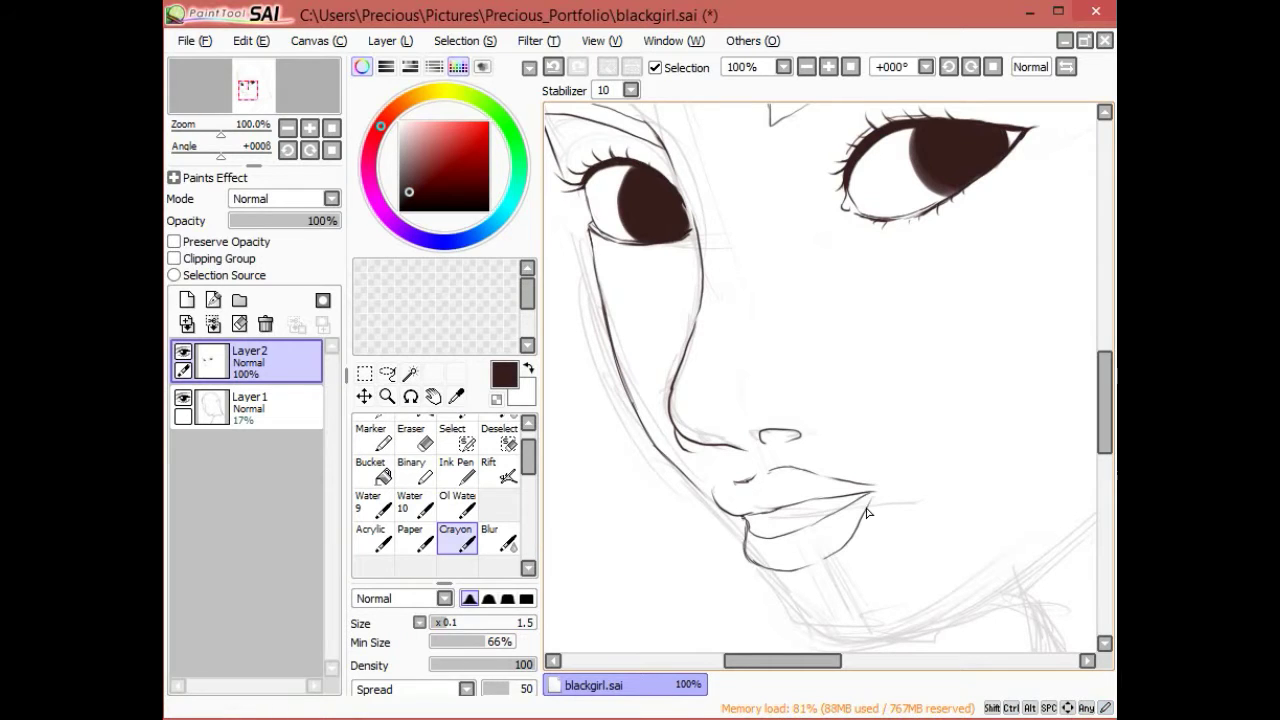
# Step: Ink the chin, the forehead contour and the hairline down to the front of the ear
pyautogui.scroll(-4, 1010, 459)
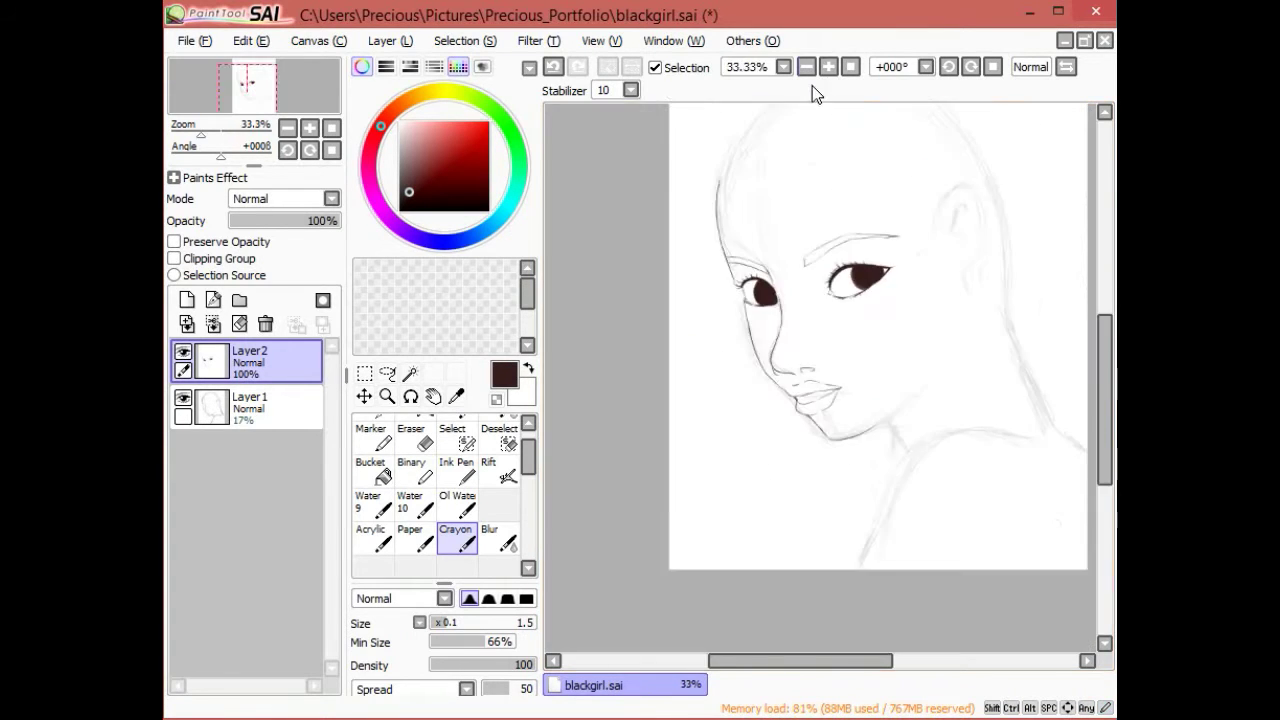
pyautogui.scroll(3, 929, 543)
pyautogui.scroll(4, 900, 450)
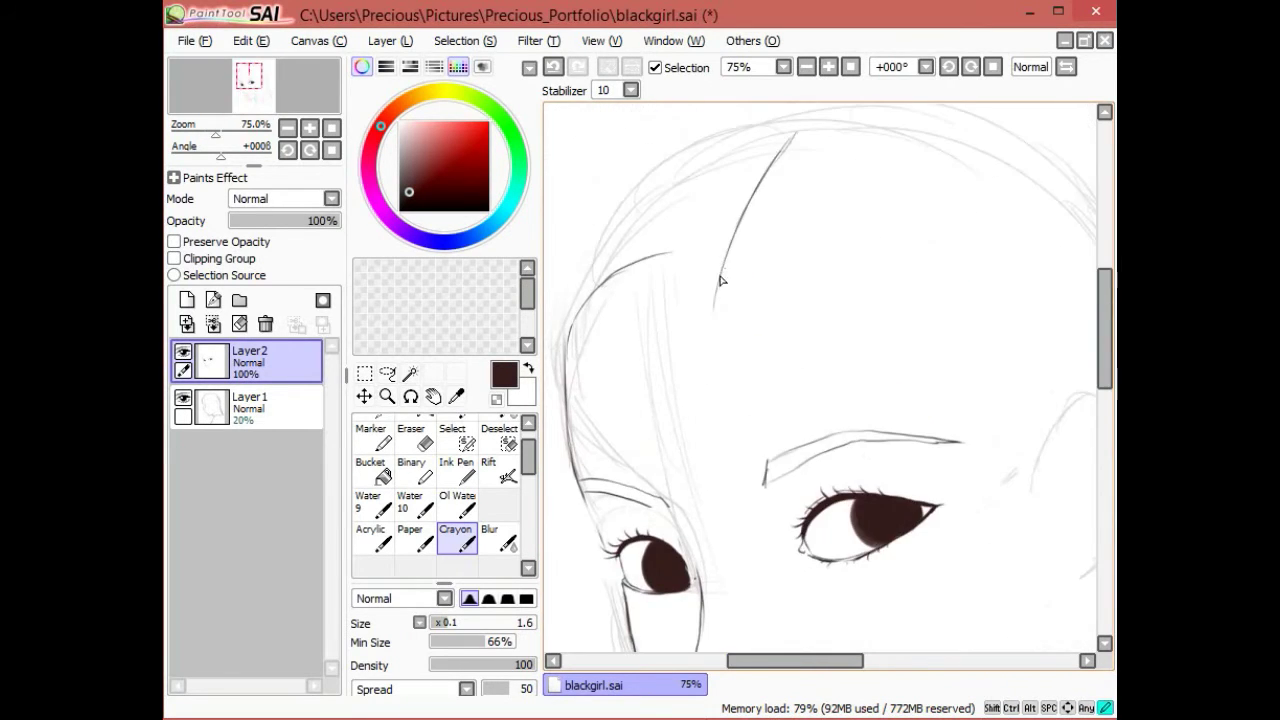
pyautogui.scroll(-3, 950, 350)
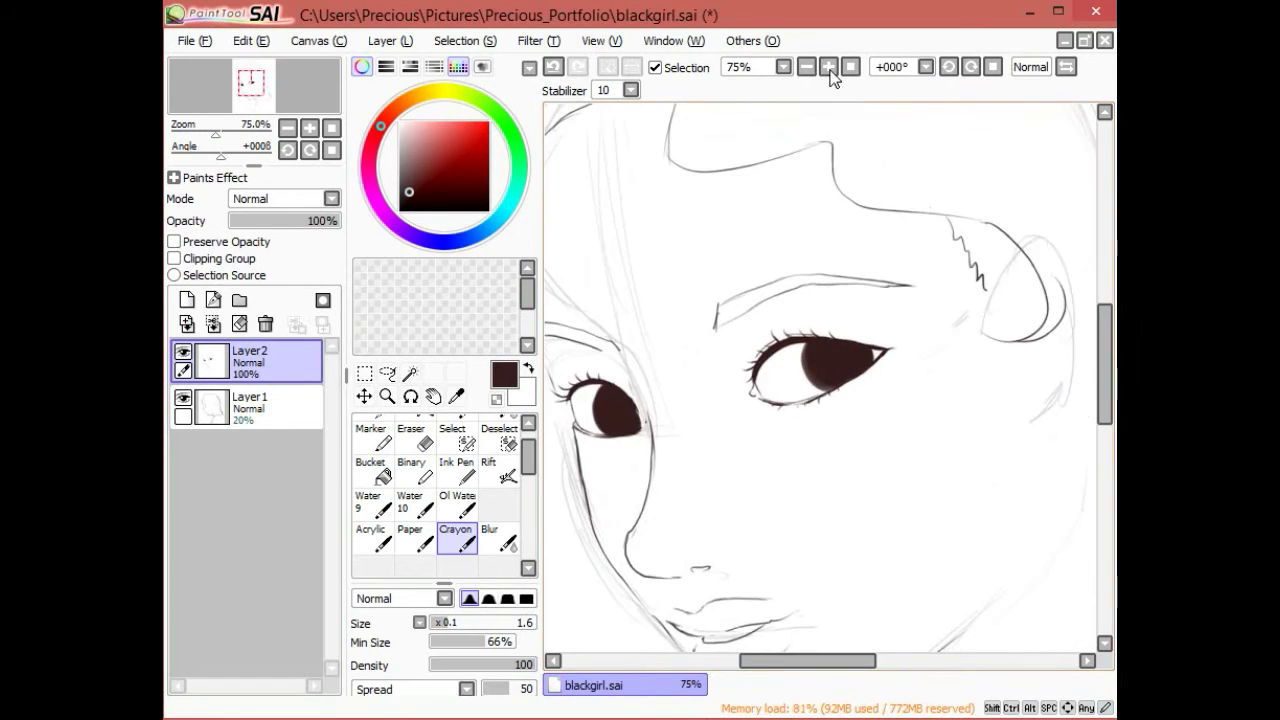
# Step: Erase the long upper eyelashes of both eyes, leaving the lid lines in place
pyautogui.scroll(3, 640, 160)
pyautogui.hscroll(-2, 694, 257)
pyautogui.scroll(2, 601, 316)
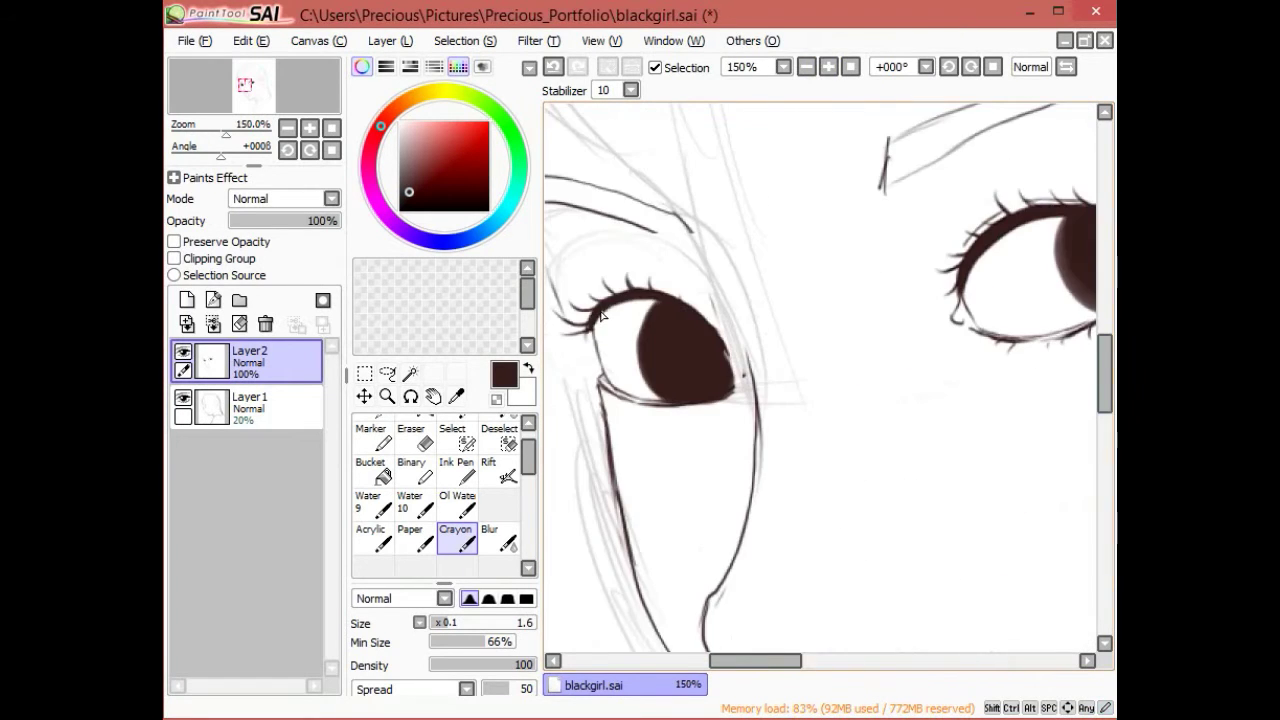
pyautogui.scroll(-2, 939, 270)
pyautogui.press('e')
pyautogui.scroll(2, 706, 340)
pyautogui.press('e')
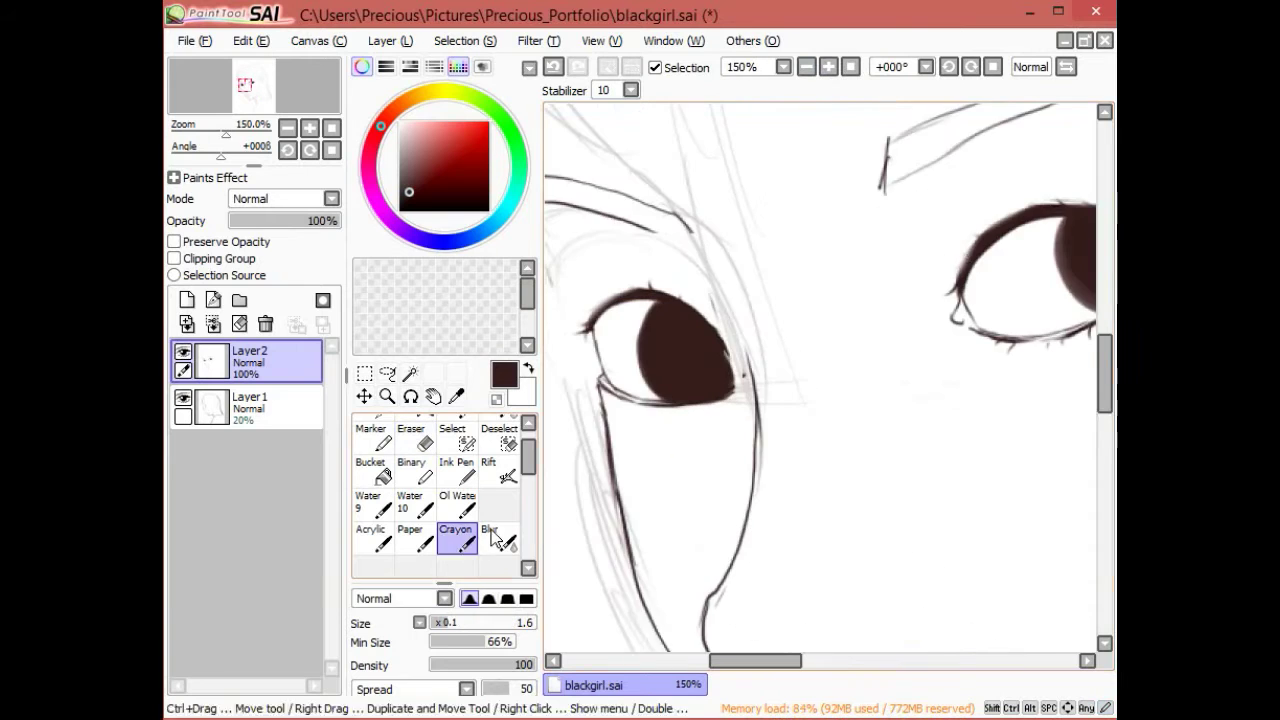
# Step: Redraw the eyelashes shorter and rework the outlines of both eyebrows, erasing faulty parts
pyautogui.hscroll(1, 638, 318)
pyautogui.hscroll(-1, 638, 318)
pyautogui.scroll(-2, 811, 220)
pyautogui.press('e')
pyautogui.press('e')
pyautogui.press('e')
pyautogui.press('e')
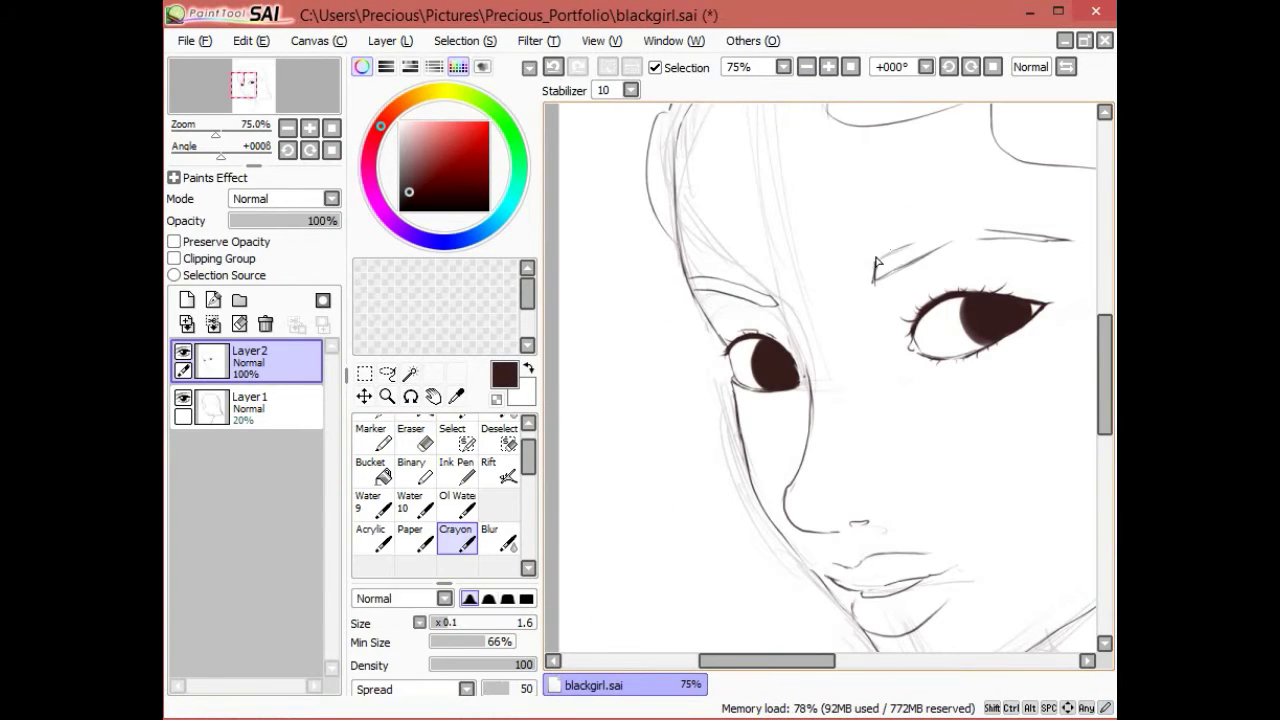
# Step: Ink the ear, nape and shoulder, erase the overlong front neck line, and group the line art in a FACE folder
pyautogui.scroll(-2, 988, 244)
pyautogui.scroll(1, 908, 291)
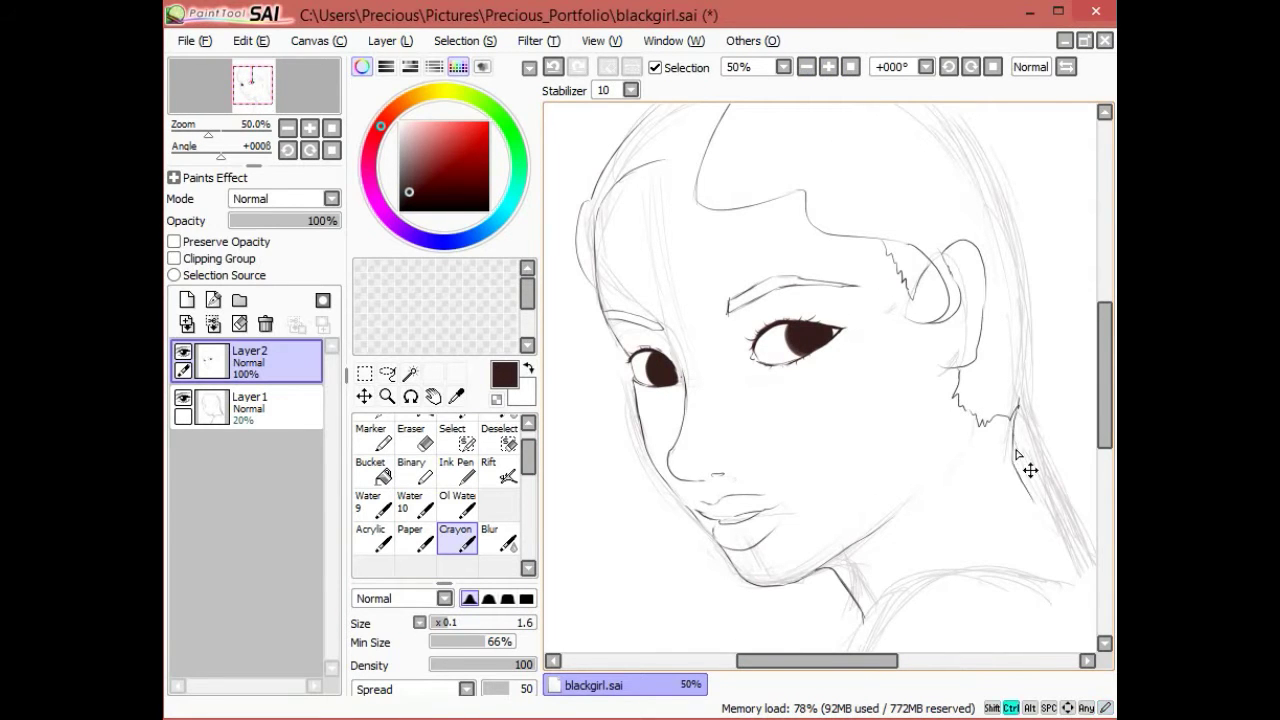
pyautogui.moveTo(1015, 425); pyautogui.dragTo(1085, 560)
pyautogui.press('e')
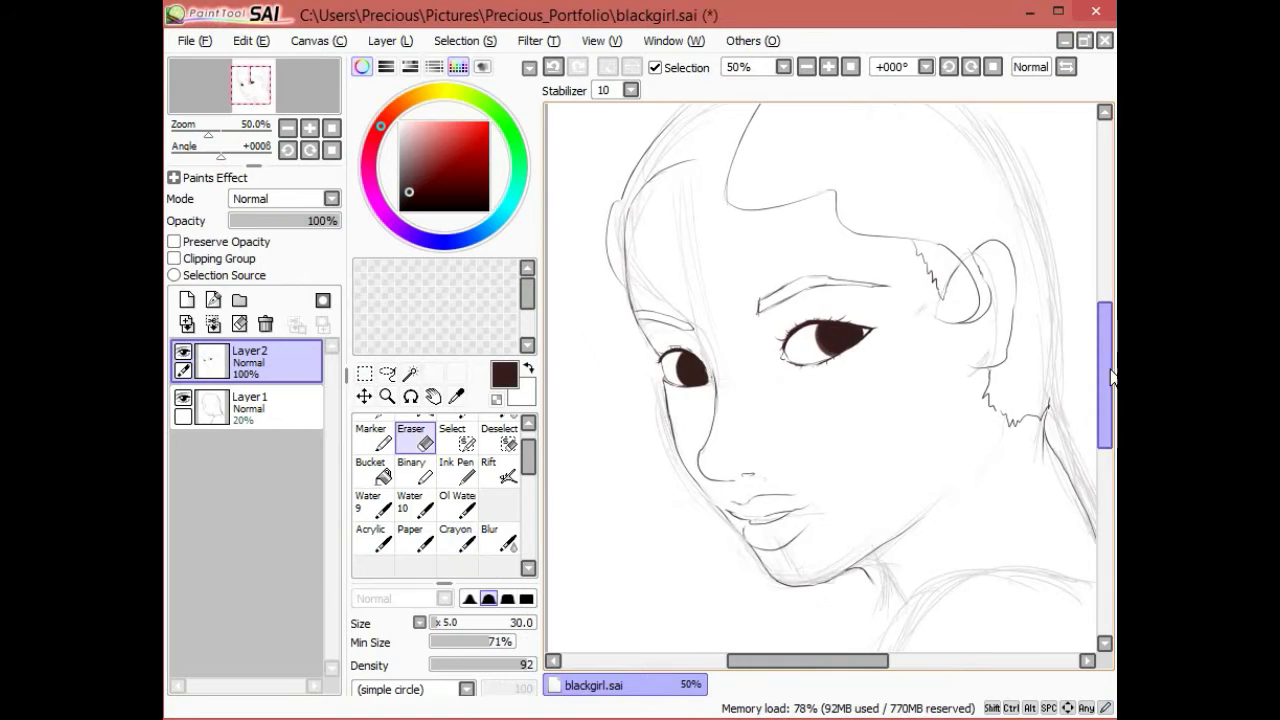
pyautogui.moveTo(894, 600); pyautogui.dragTo(907, 470)
pyautogui.press('e')
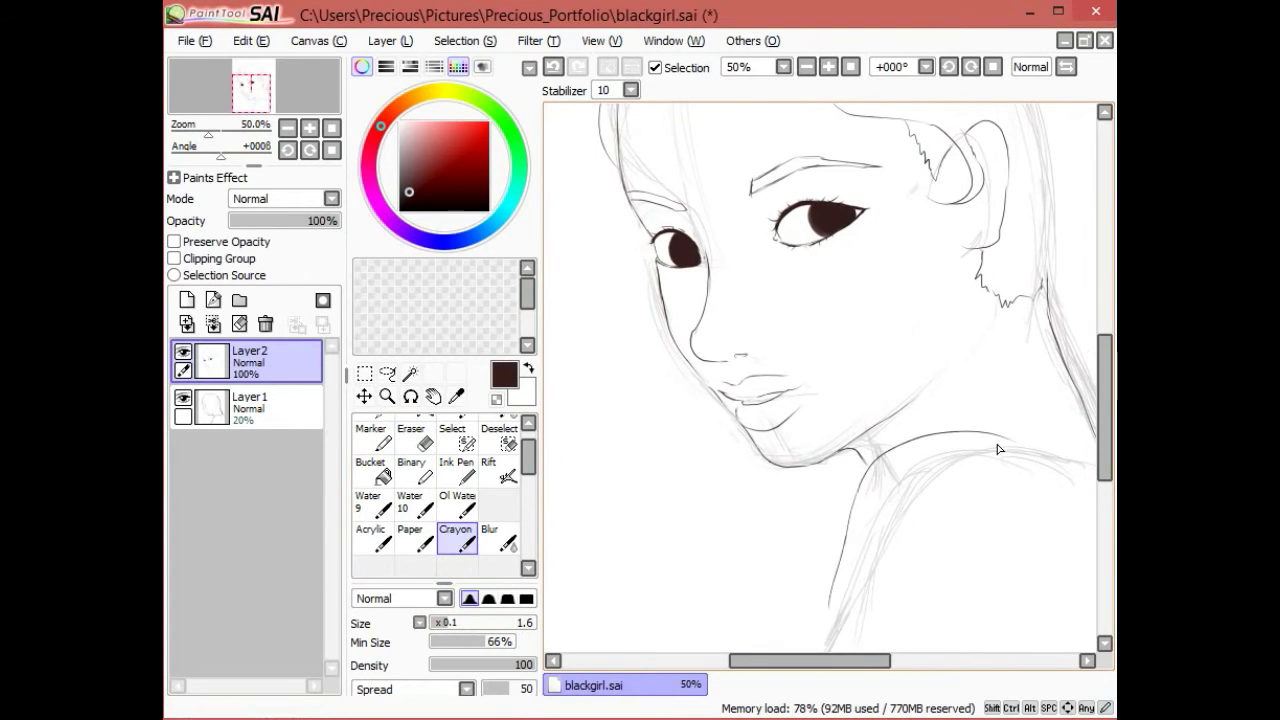
pyautogui.press('e')
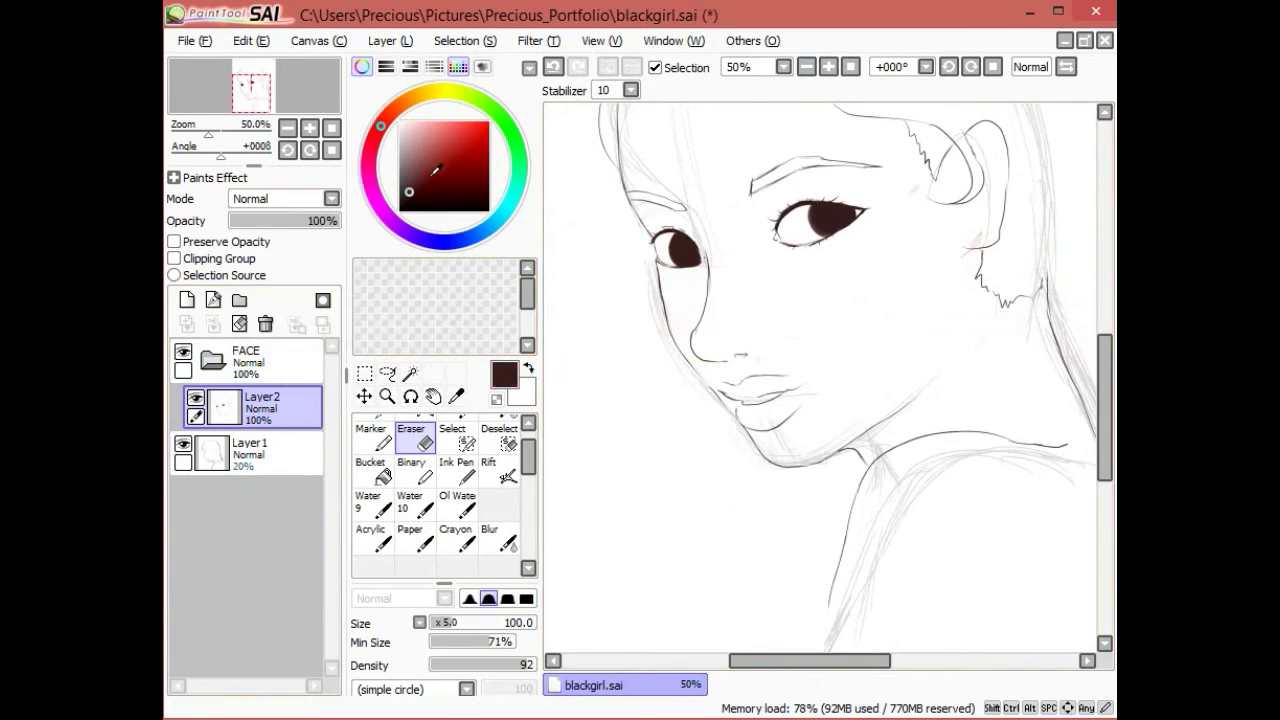
# Step: Add a layer beneath the line art and block in the face, ear and neck with brown using the Rift brush
pyautogui.click(436, 175)
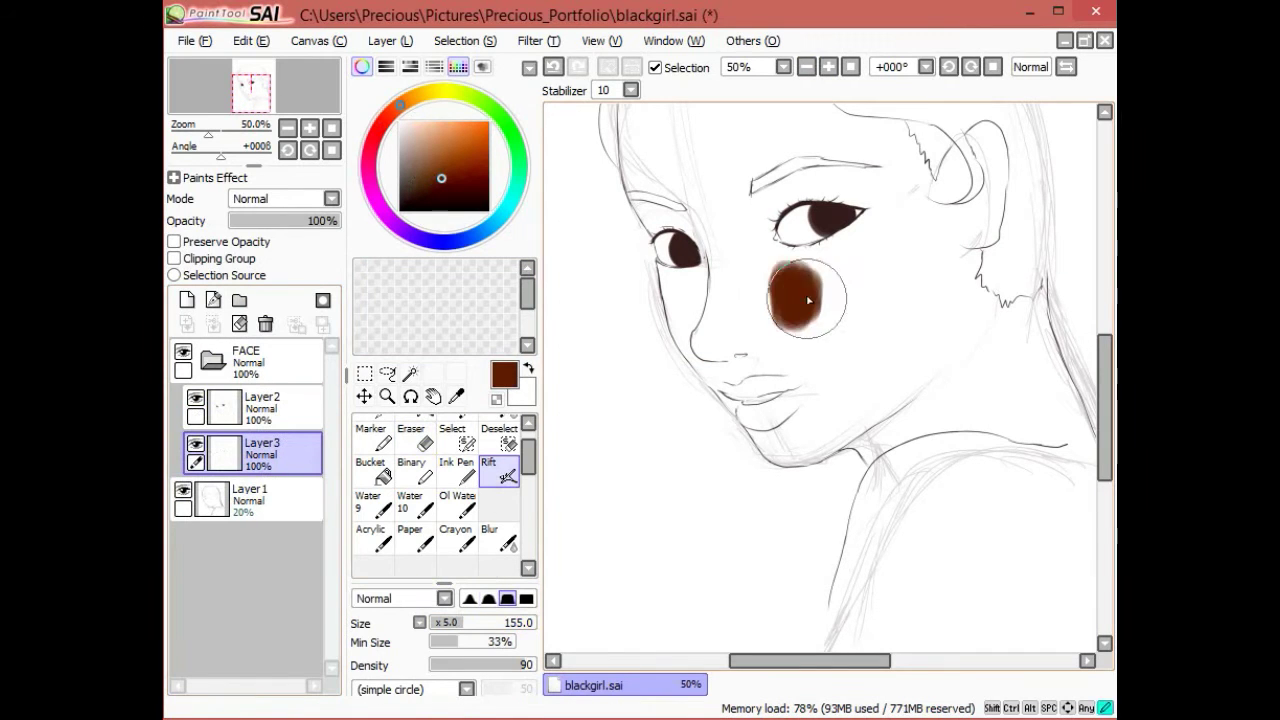
pyautogui.click(461, 178)
pyautogui.moveTo(470, 162); pyautogui.dragTo(431, 173)
pyautogui.moveTo(860, 300)
pyautogui.mouseDown()
pyautogui.moveTo(772, 247)
pyautogui.moveTo(755, 358)
pyautogui.moveTo(900, 390)
pyautogui.mouseUp()
pyautogui.moveTo(1105, 341); pyautogui.dragTo(1105, 326)
pyautogui.moveTo(970, 380)
pyautogui.mouseDown()
pyautogui.moveTo(671, 214)
pyautogui.moveTo(894, 229)
pyautogui.moveTo(705, 289)
pyautogui.moveTo(641, 461)
pyautogui.moveTo(737, 509)
pyautogui.moveTo(845, 515)
pyautogui.mouseUp()
# Step: Trim the brown overspill along the chin, cheek and forehead, and dab a brown swatch beside the face on a separate layer
pyautogui.press('e')
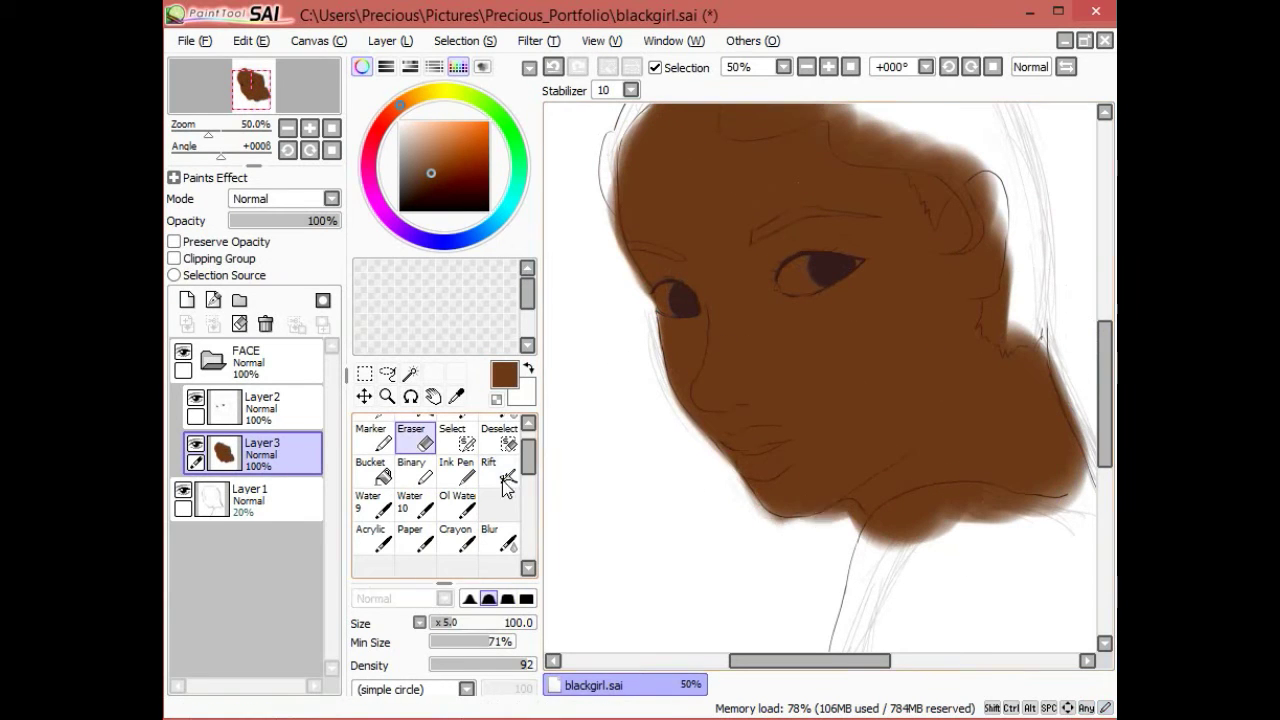
pyautogui.press('[')
pyautogui.scroll(1, 727, 524)
pyautogui.moveTo(727, 524); pyautogui.dragTo(880, 515)
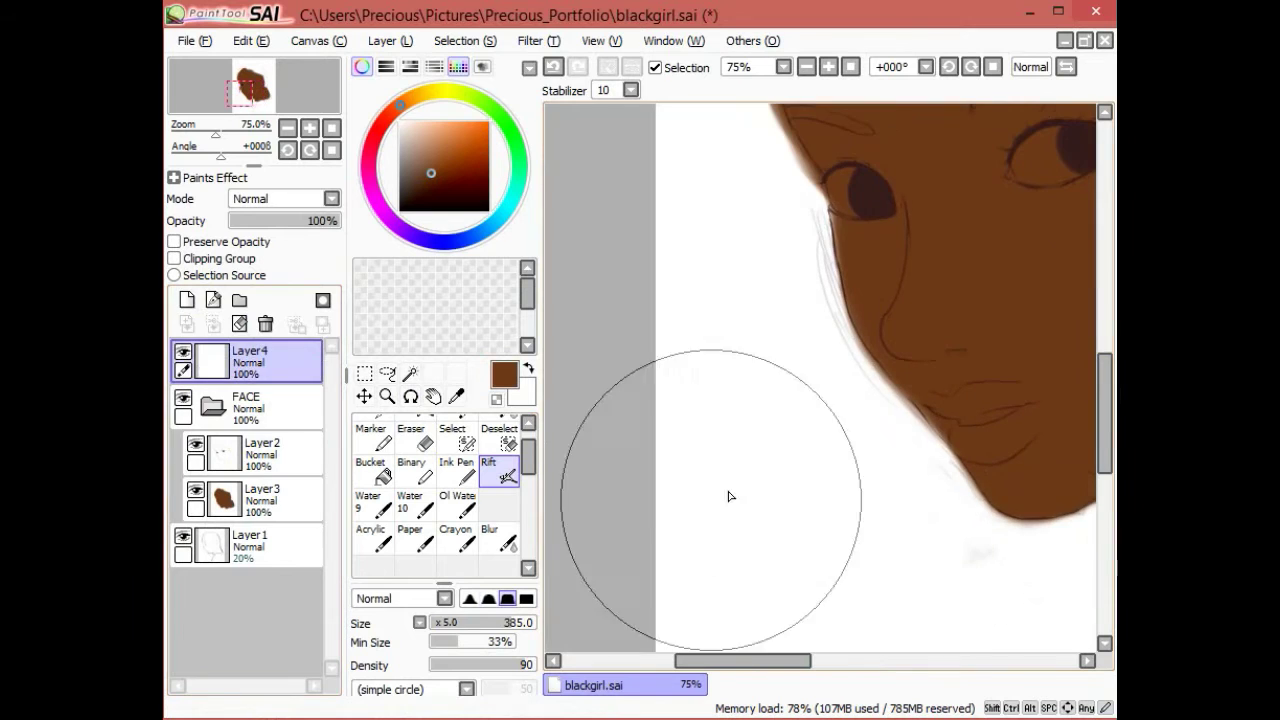
pyautogui.click(735, 510)
pyautogui.click(260, 495)
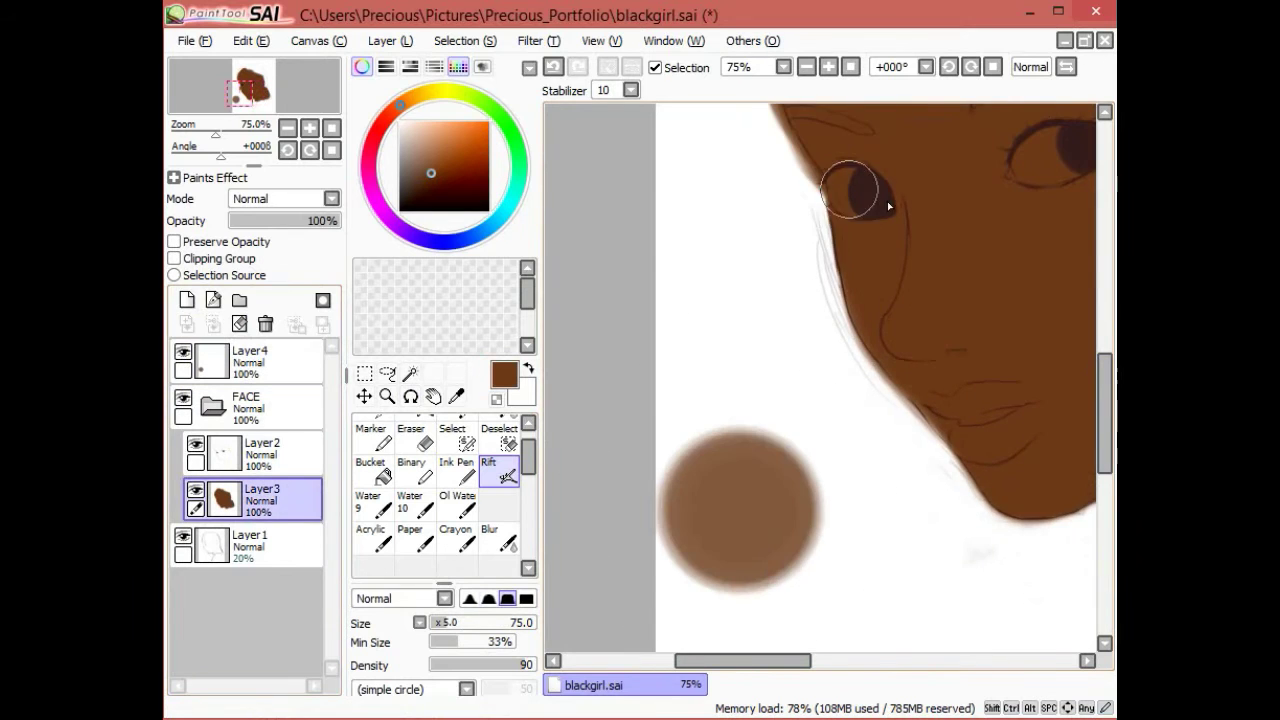
pyautogui.press('e')
pyautogui.scroll(3, 843, 400)
# Step: Try light pink highlight strokes on the forehead on a Luminosity layer above the brown base, undoing them
pyautogui.click(383, 181)
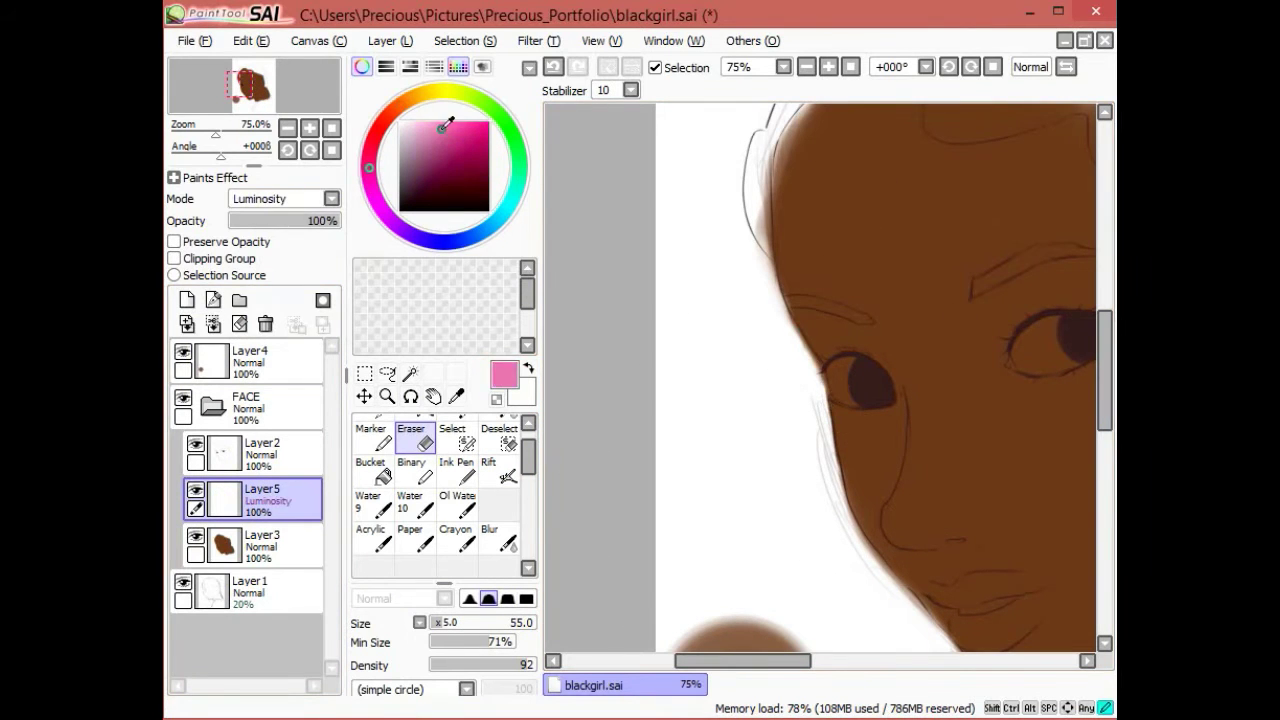
pyautogui.click(499, 472)
pyautogui.moveTo(870, 220); pyautogui.dragTo(918, 168)
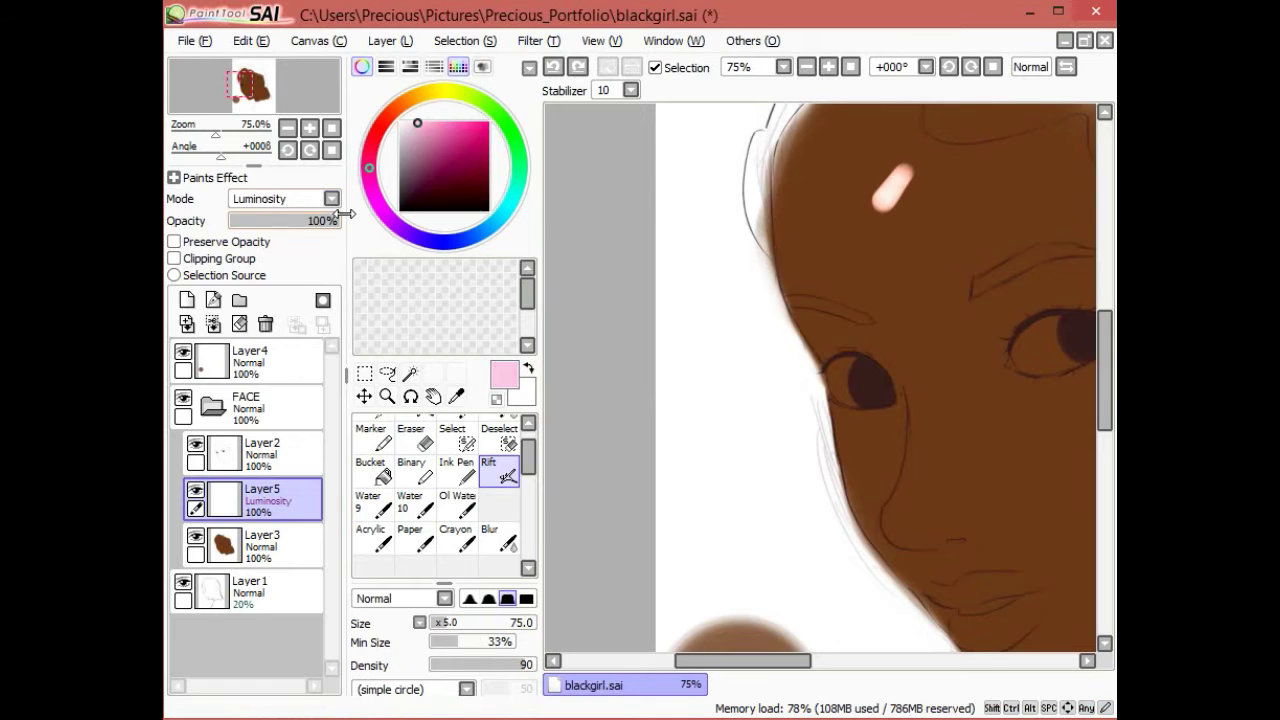
pyautogui.hotkey('ctrl', 'z')
pyautogui.press('e')
pyautogui.moveTo(766, 583); pyautogui.dragTo(556, 583)
pyautogui.click(499, 472)
pyautogui.moveTo(650, 272); pyautogui.dragTo(708, 210)
pyautogui.moveTo(600, 232); pyautogui.dragTo(670, 168)
pyautogui.press('e')
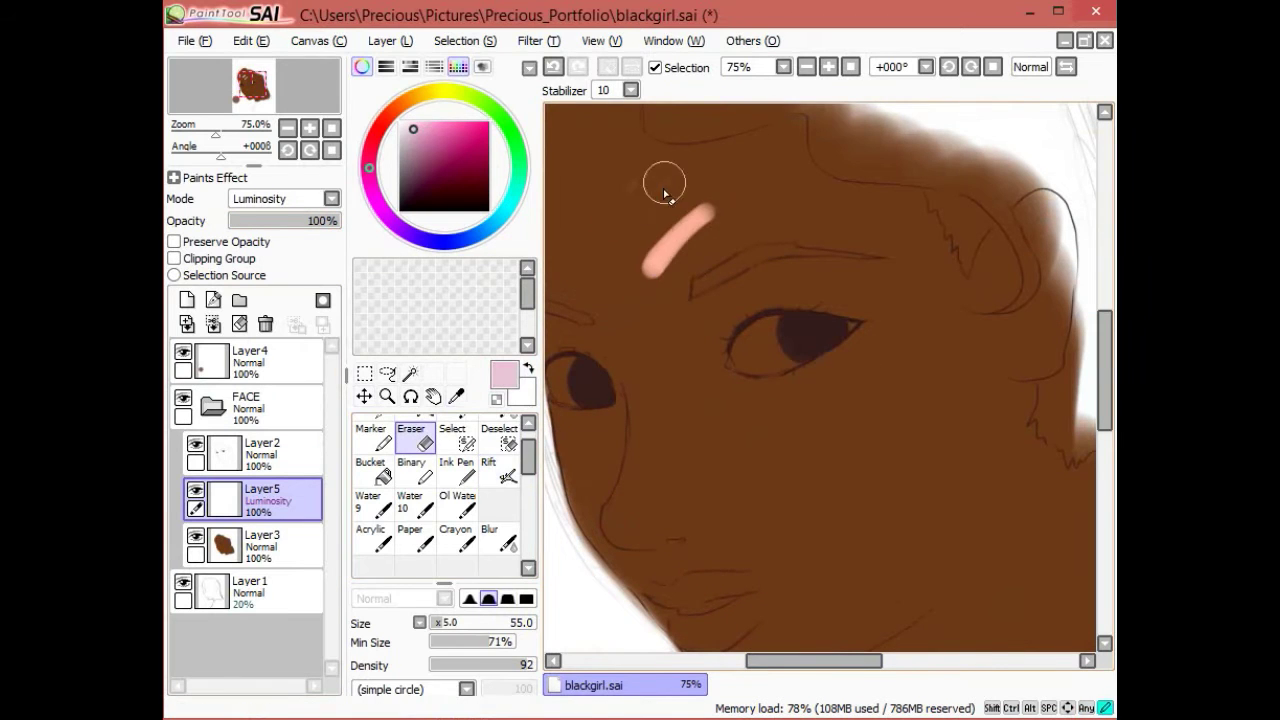
pyautogui.hotkey('ctrl', 'z')
pyautogui.hotkey('ctrl', 'z')
# Step: Paint pale pink highlights on the nose, forehead, near brow bone and cheek, and trim them with the eraser
pyautogui.moveTo(700, 380); pyautogui.dragTo(700, 305)
pyautogui.moveTo(654, 507); pyautogui.dragTo(678, 613)
pyautogui.moveTo(782, 205); pyautogui.dragTo(786, 251)
pyautogui.moveTo(735, 350)
pyautogui.mouseDown()
pyautogui.moveTo(910, 330)
pyautogui.moveTo(870, 410)
pyautogui.mouseUp()
pyautogui.moveTo(1006, 462); pyautogui.dragTo(1032, 376)
pyautogui.moveTo(925, 295); pyautogui.dragTo(858, 495)
pyautogui.press('e')
pyautogui.moveTo(837, 429); pyautogui.dragTo(905, 335)
pyautogui.click(499, 472)
pyautogui.moveTo(703, 365); pyautogui.dragTo(772, 452)
pyautogui.press('e')
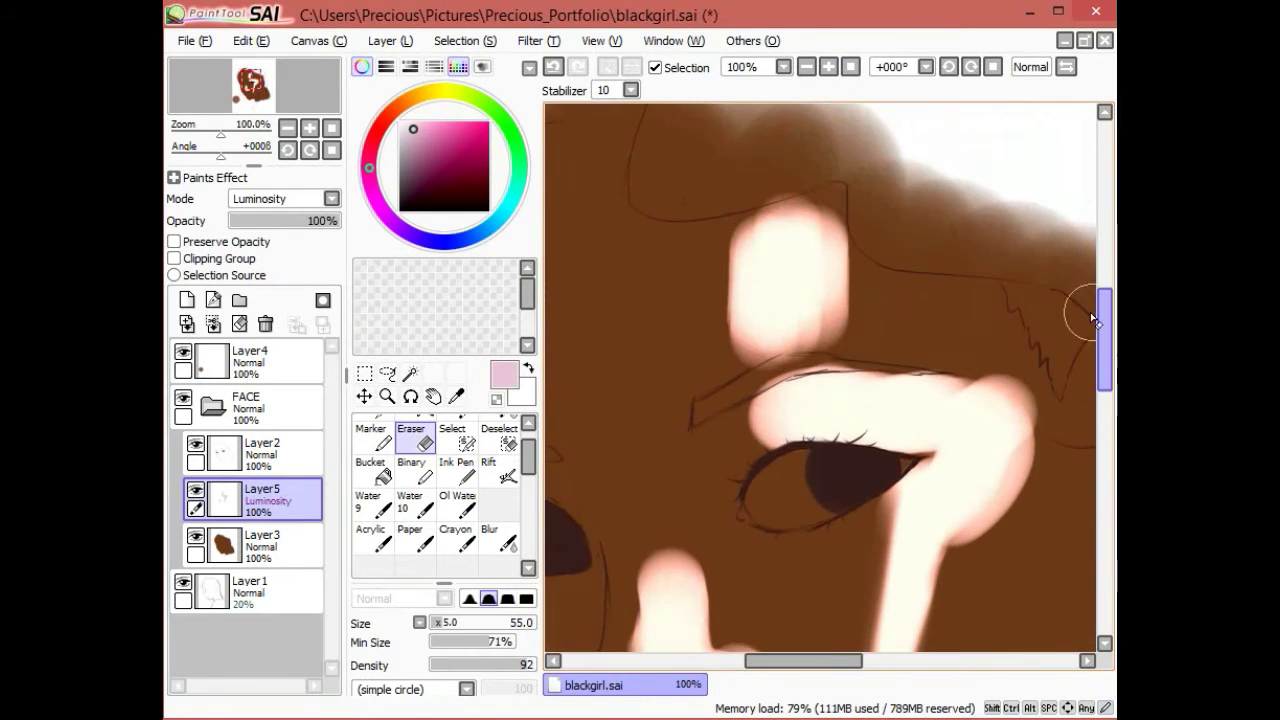
# Step: Discard the brown base and its highlights, and paint the whole face in a muted reddish brown on a Normal layer
pyautogui.click(805, 67)
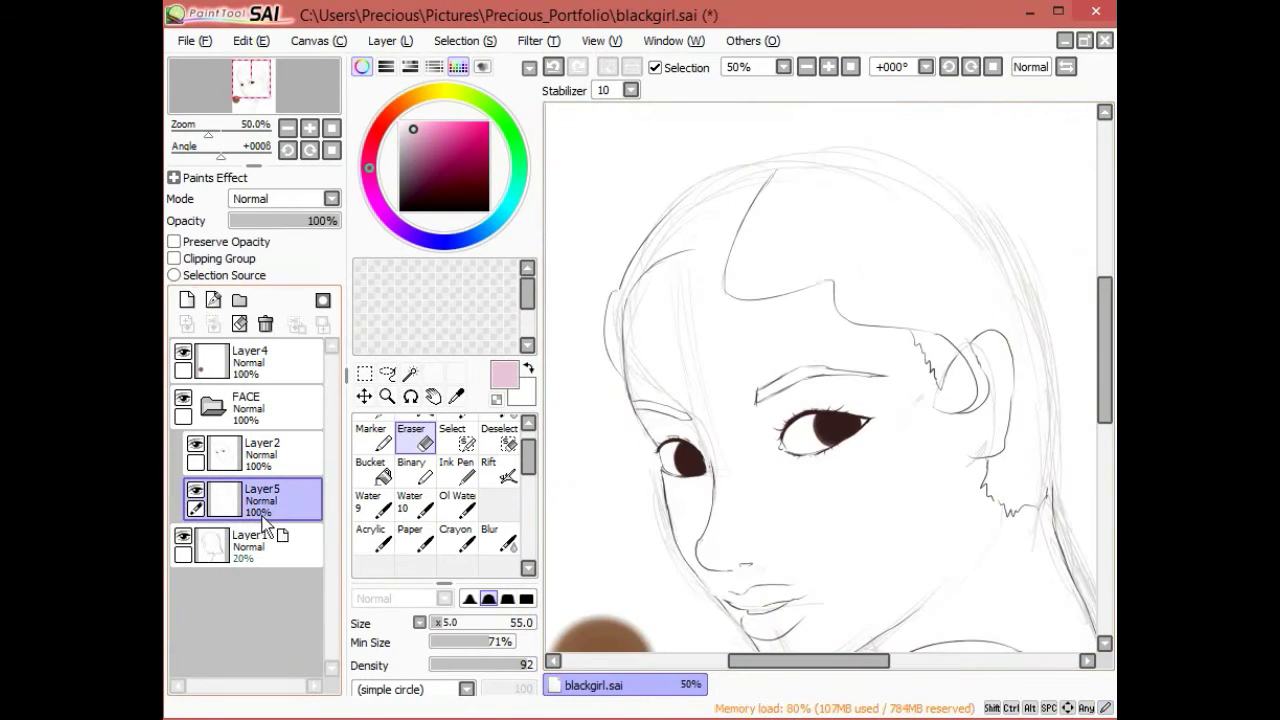
pyautogui.moveTo(369, 167); pyautogui.dragTo(379, 128)
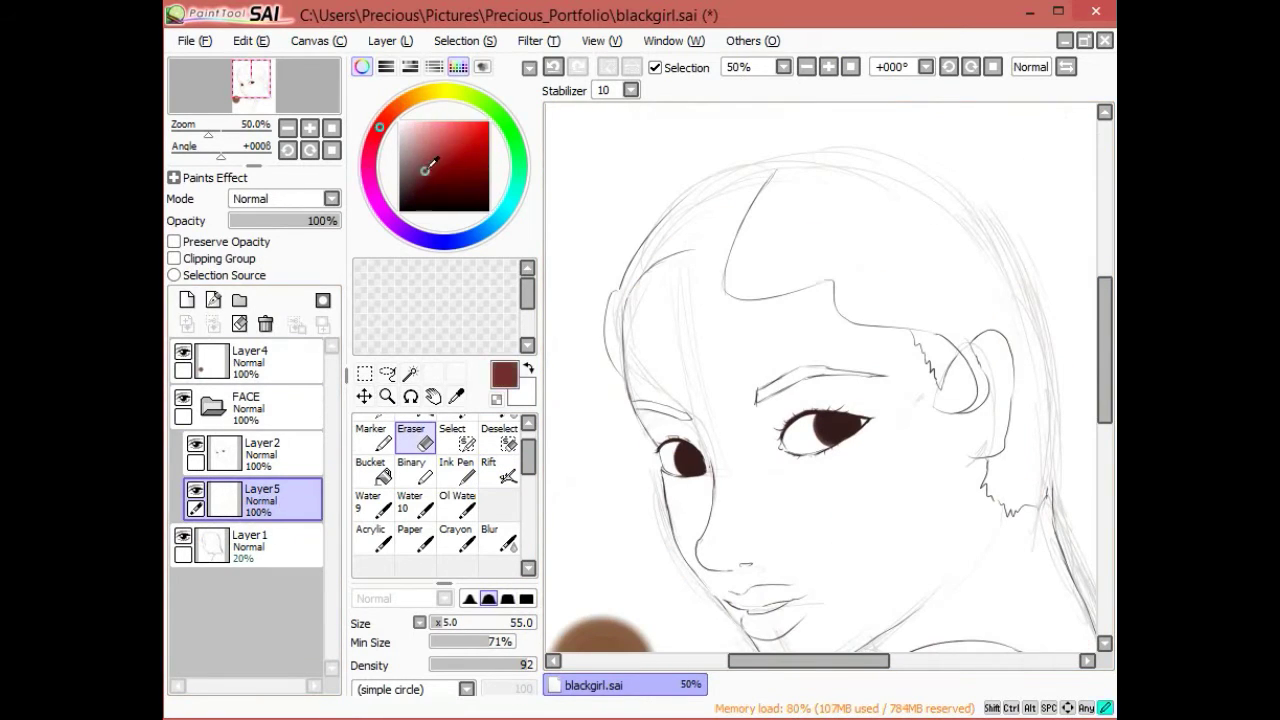
pyautogui.click(421, 164)
pyautogui.click(499, 472)
pyautogui.scroll(-3, 830, 380)
pyautogui.moveTo(800, 280); pyautogui.dragTo(882, 392)
pyautogui.hotkey('ctrl', 'z')
pyautogui.moveTo(800, 260); pyautogui.dragTo(880, 400)
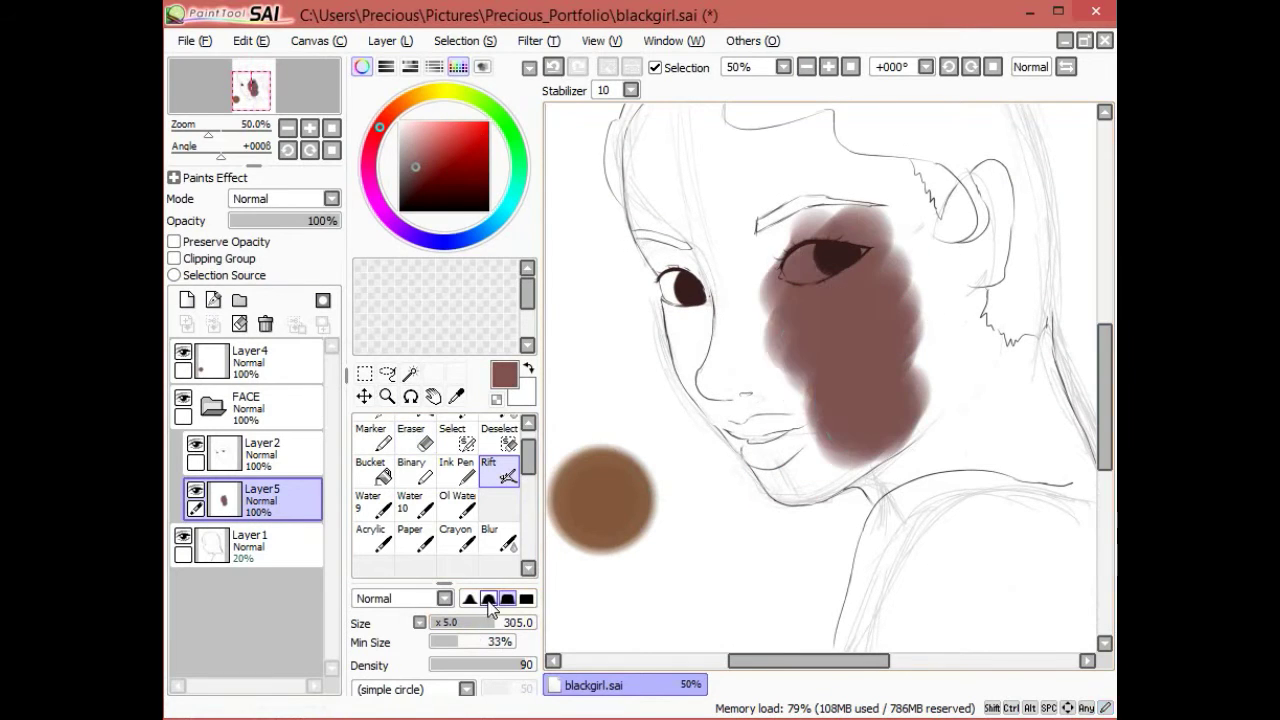
pyautogui.moveTo(680, 309)
pyautogui.mouseDown()
pyautogui.moveTo(762, 458)
pyautogui.moveTo(837, 371)
pyautogui.moveTo(662, 239)
pyautogui.moveTo(737, 200)
pyautogui.moveTo(938, 281)
pyautogui.moveTo(880, 486)
pyautogui.moveTo(943, 471)
pyautogui.mouseUp()
pyautogui.scroll(2, 900, 400)
pyautogui.moveTo(740, 320); pyautogui.dragTo(656, 212)
# Step: Add a Luminosity layer above the base and paint pale pink highlights on the forehead, near brow bone and cheek
pyautogui.click(187, 300)
pyautogui.click(285, 198)
pyautogui.click(578, 470)
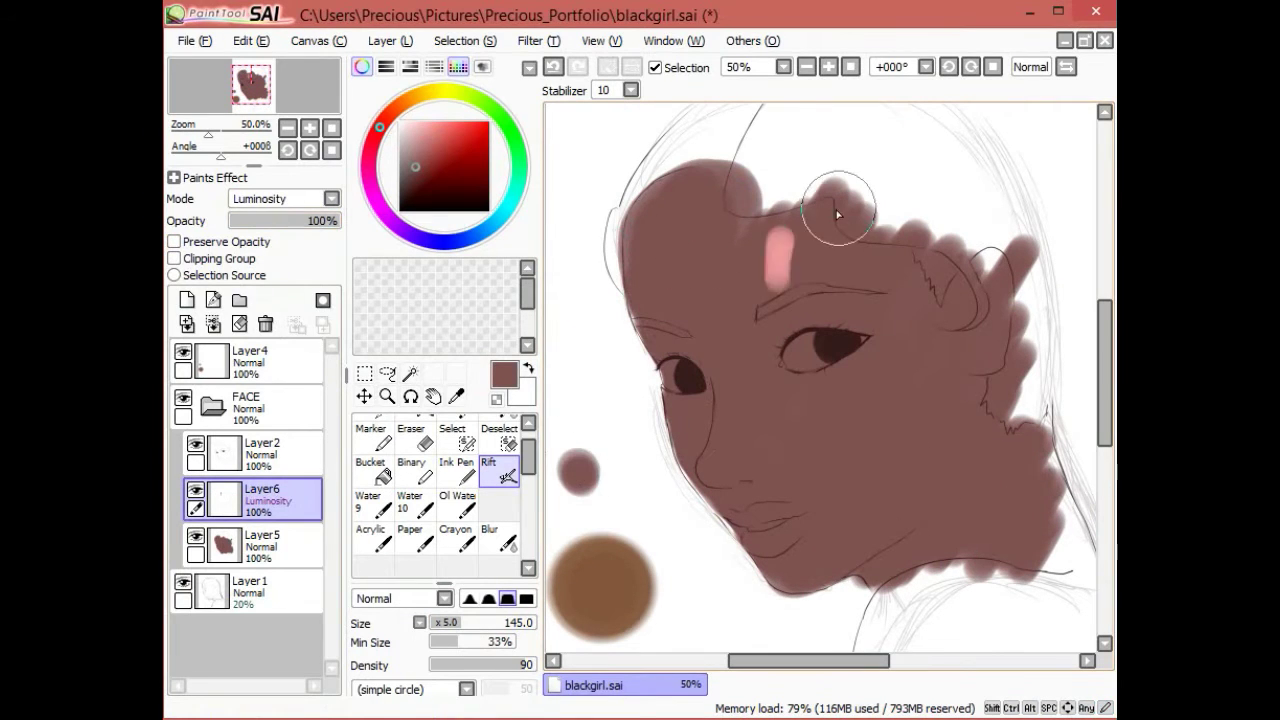
pyautogui.click(410, 133)
pyautogui.click(463, 440)
pyautogui.click(415, 428)
pyautogui.moveTo(812, 190)
pyautogui.mouseDown()
pyautogui.moveTo(848, 505)
pyautogui.moveTo(823, 331)
pyautogui.moveTo(872, 595)
pyautogui.mouseUp()
pyautogui.scroll(1, 848, 505)
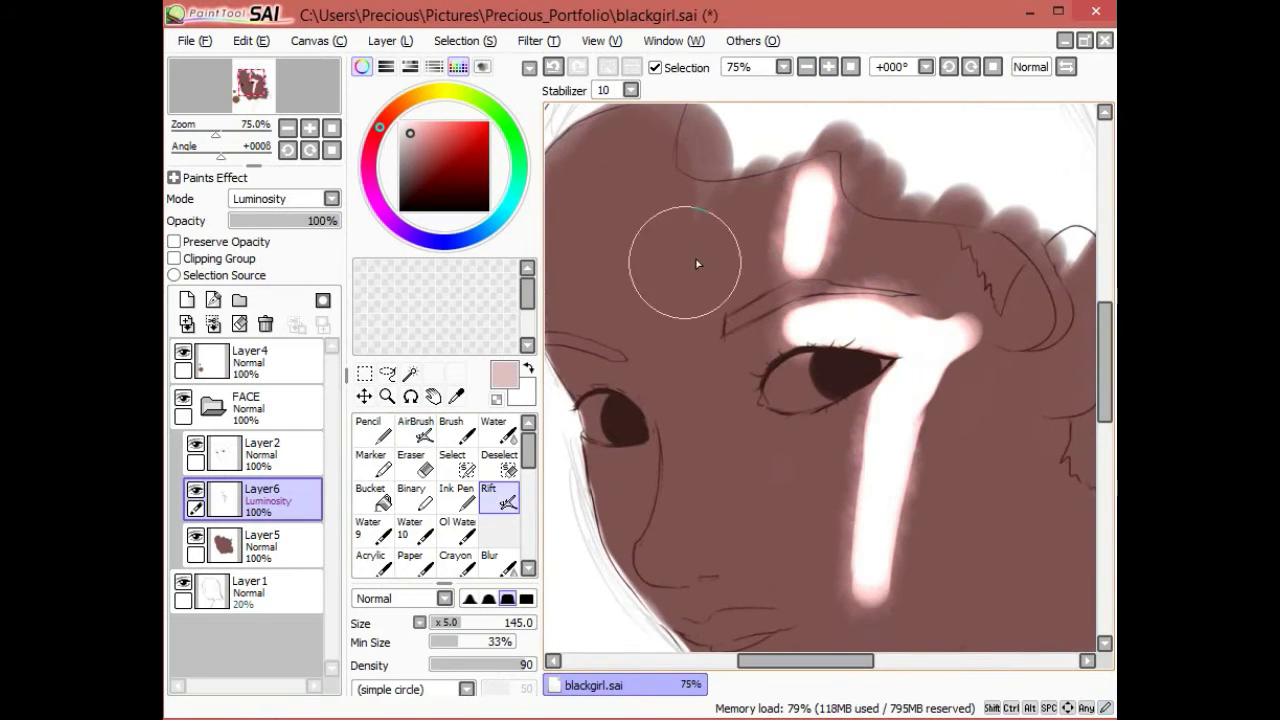
# Step: Reduce the highlight layer's opacity to 79%, widen the forehead highlight and soften its edges with Blur
pyautogui.click(489, 562)
pyautogui.moveTo(338, 220); pyautogui.dragTo(323, 222)
pyautogui.moveTo(788, 242)
pyautogui.mouseDown()
pyautogui.moveTo(820, 229)
pyautogui.moveTo(762, 215)
pyautogui.moveTo(757, 225)
pyautogui.moveTo(895, 174)
pyautogui.mouseUp()
pyautogui.press('e')
pyautogui.press('b')
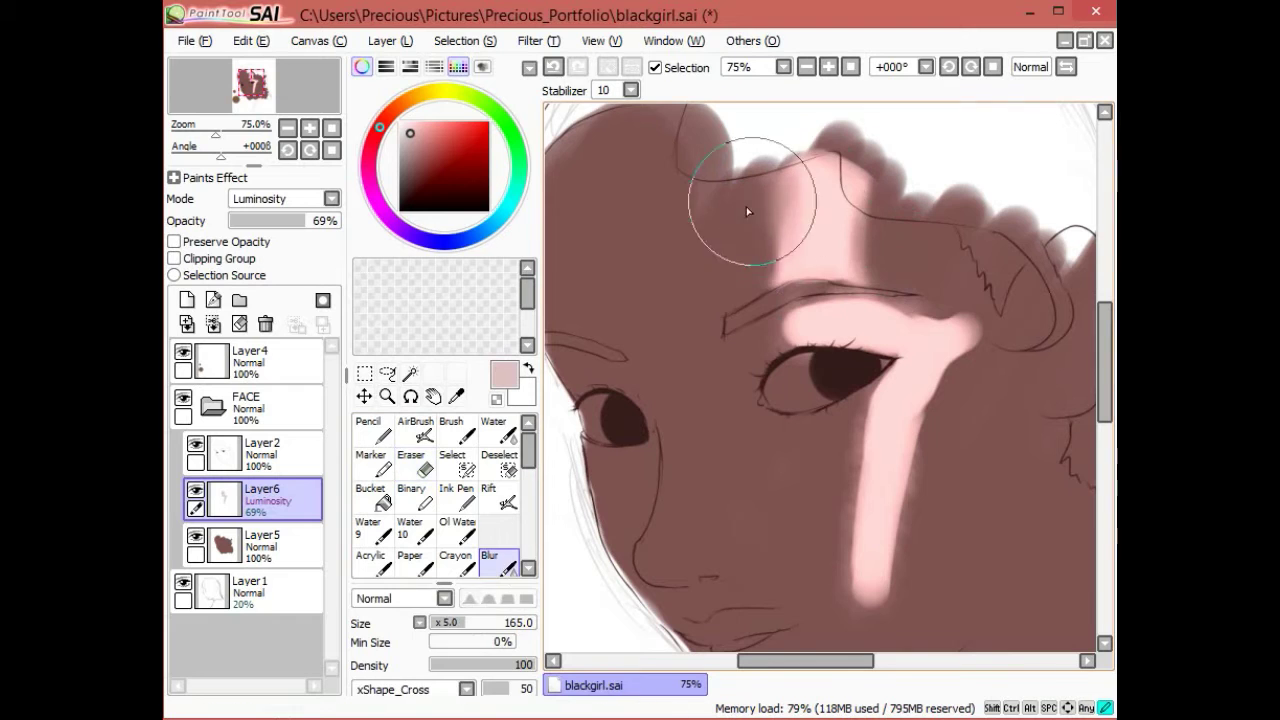
pyautogui.press('e')
pyautogui.press('b')
pyautogui.moveTo(825, 237)
pyautogui.mouseDown()
pyautogui.moveTo(828, 186)
pyautogui.moveTo(836, 244)
pyautogui.mouseUp()
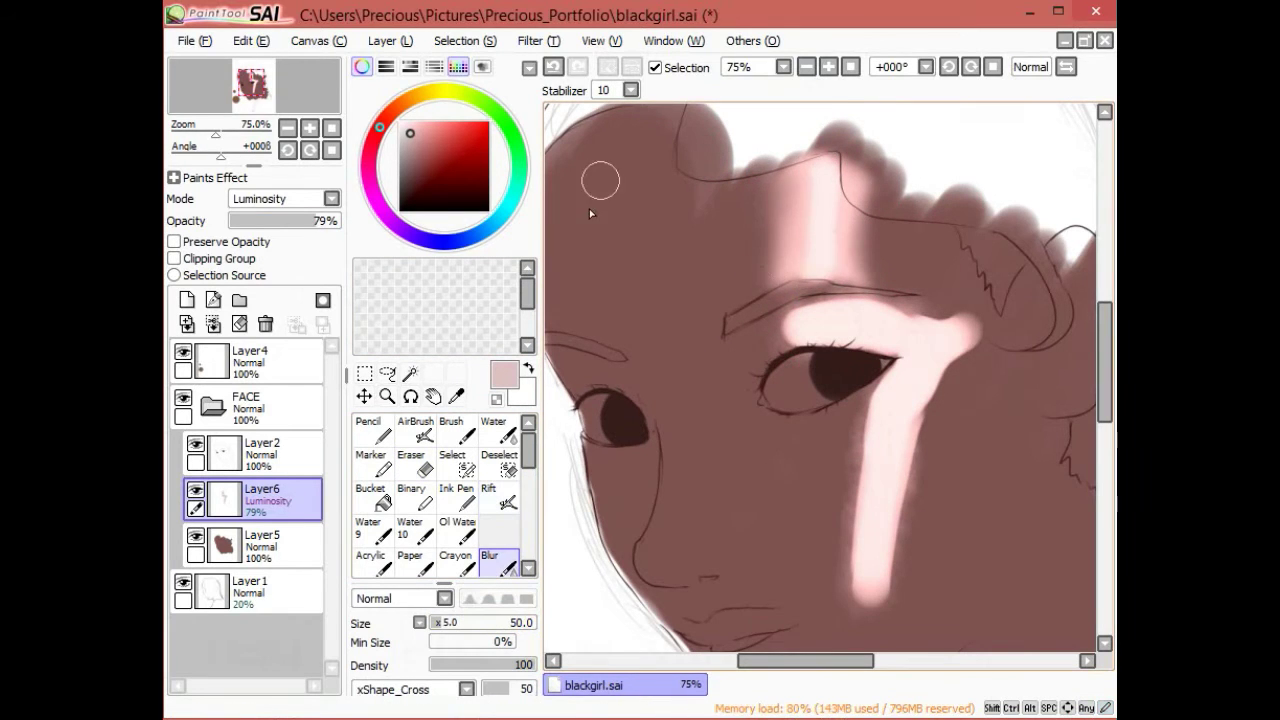
# Step: Set the Rift brush's texture to Noise and rework the forehead highlight, blending and repainting its edges
pyautogui.click(466, 689)
pyautogui.click(499, 497)
pyautogui.moveTo(790, 205)
pyautogui.mouseDown()
pyautogui.moveTo(773, 236)
pyautogui.moveTo(800, 208)
pyautogui.moveTo(905, 239)
pyautogui.mouseUp()
pyautogui.press('e')
pyautogui.press('b')
pyautogui.click(499, 497)
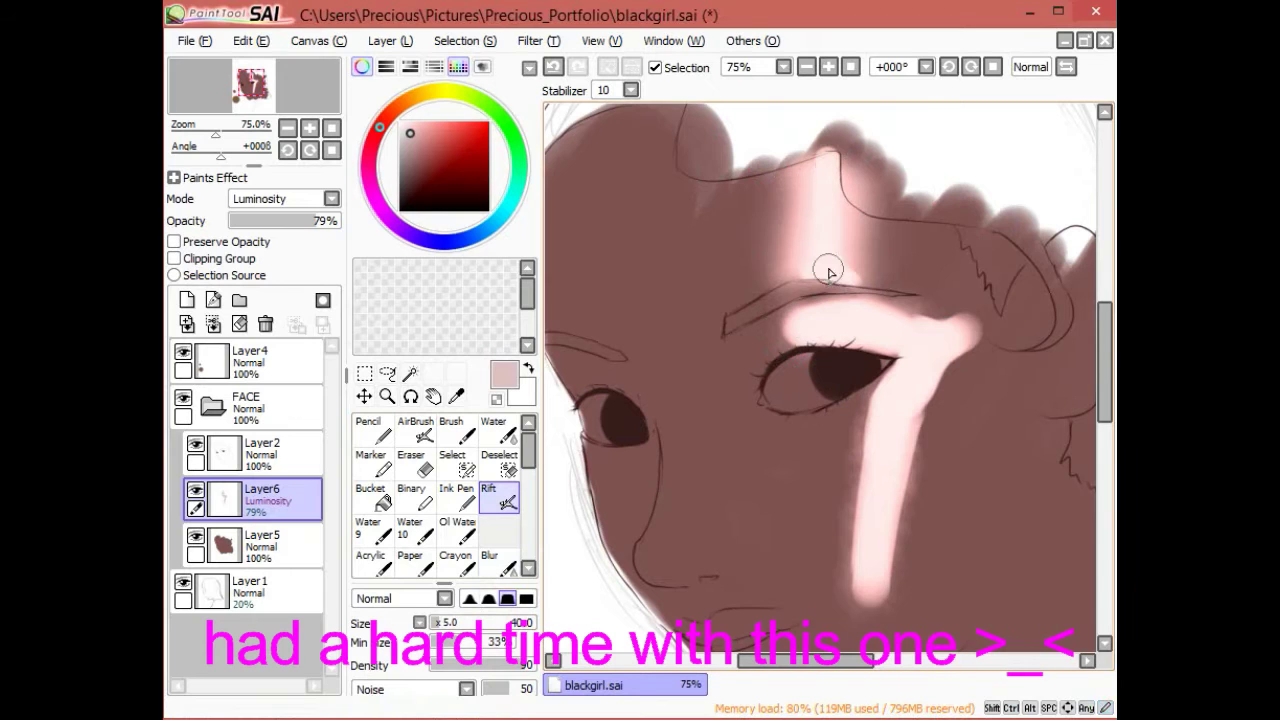
# Step: Extend the near brow-bone highlight, dab another beside the eye's inner corner, and lower the base layer's opacity to 85%
pyautogui.moveTo(829, 272); pyautogui.dragTo(971, 302)
pyautogui.moveTo(722, 402); pyautogui.dragTo(750, 380)
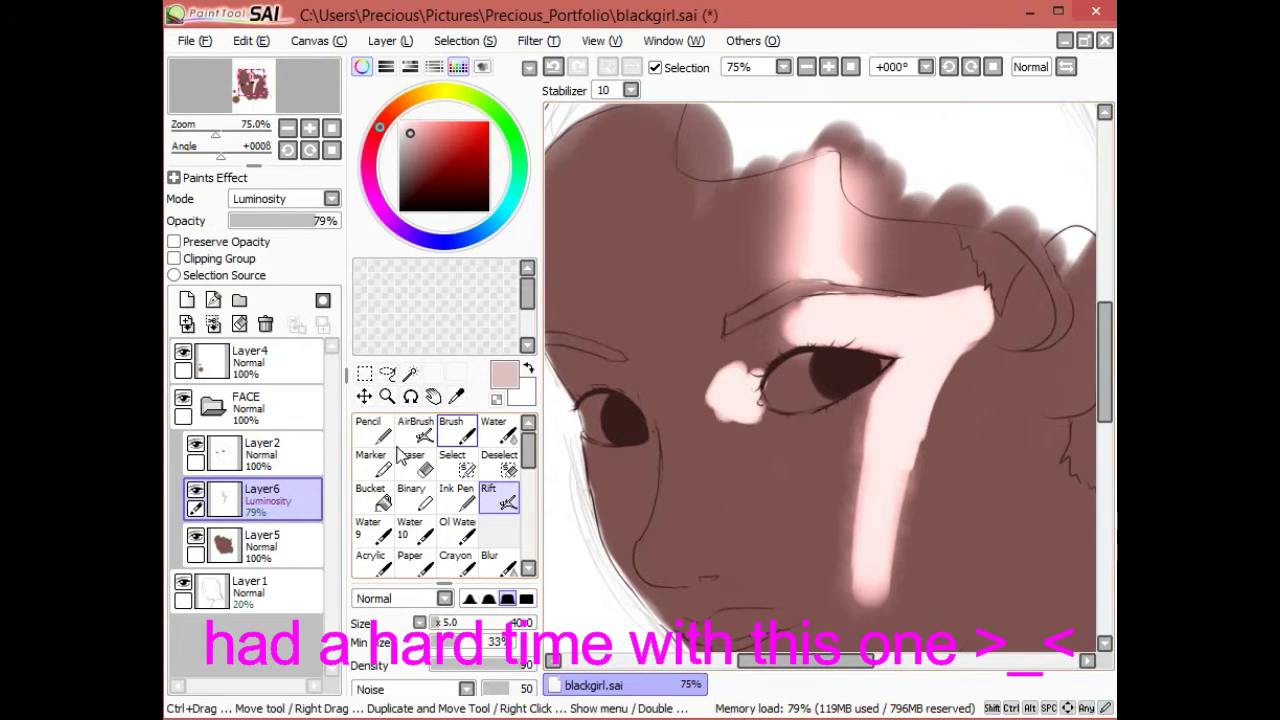
pyautogui.click(285, 542)
pyautogui.click(289, 520)
# Step: Paint highlights along the nose bridge, beside the nostril, above the upper lip and on the chin
pyautogui.moveTo(893, 374)
pyautogui.mouseDown()
pyautogui.moveTo(829, 423)
pyautogui.moveTo(677, 449)
pyautogui.moveTo(725, 384)
pyautogui.moveTo(684, 292)
pyautogui.moveTo(702, 330)
pyautogui.mouseUp()
pyautogui.hotkey('ctrl', 'z')
pyautogui.moveTo(664, 490); pyautogui.dragTo(715, 518)
pyautogui.scroll(-3, 830, 400)
pyautogui.moveTo(880, 440)
pyautogui.mouseDown()
pyautogui.moveTo(963, 286)
pyautogui.moveTo(934, 229)
pyautogui.moveTo(906, 258)
pyautogui.moveTo(830, 442)
pyautogui.mouseUp()
pyautogui.moveTo(758, 462)
pyautogui.mouseDown()
pyautogui.moveTo(790, 420)
pyautogui.moveTo(800, 540)
pyautogui.moveTo(830, 590)
pyautogui.moveTo(920, 520)
pyautogui.mouseUp()
# Step: Fill the near cheek below the eye with highlight and clean the paint around the lower lid
pyautogui.press('e')
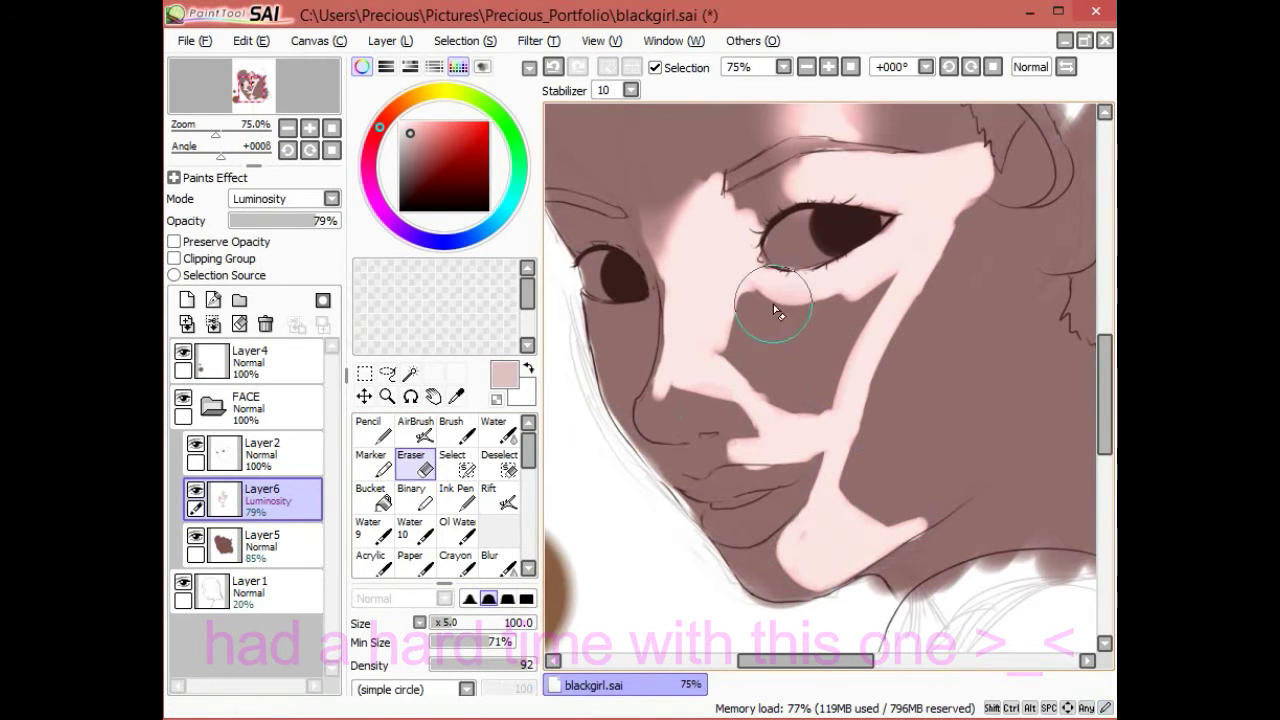
pyautogui.moveTo(825, 304)
pyautogui.mouseDown()
pyautogui.moveTo(735, 300)
pyautogui.moveTo(730, 343)
pyautogui.moveTo(850, 295)
pyautogui.mouseUp()
pyautogui.click(489, 560)
pyautogui.hotkey('ctrl', 'z')
pyautogui.press('e')
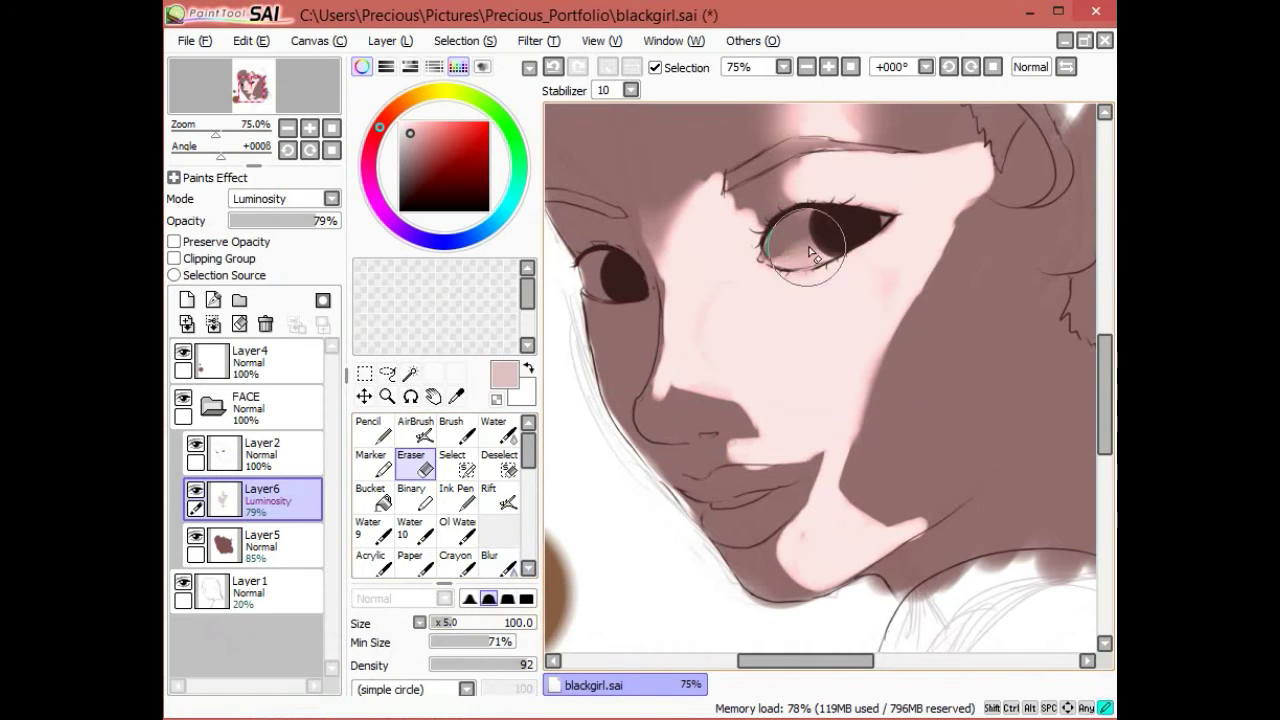
# Step: Erase a rounded shadow patch into the near cheek and blur it along with the outer cheek highlight
pyautogui.moveTo(794, 344)
pyautogui.mouseDown()
pyautogui.moveTo(768, 324)
pyautogui.moveTo(782, 307)
pyautogui.moveTo(747, 345)
pyautogui.moveTo(750, 373)
pyautogui.moveTo(808, 348)
pyautogui.moveTo(820, 374)
pyautogui.moveTo(890, 419)
pyautogui.moveTo(851, 502)
pyautogui.moveTo(921, 489)
pyautogui.moveTo(975, 321)
pyautogui.moveTo(958, 273)
pyautogui.mouseUp()
pyautogui.press('b')
pyautogui.moveTo(950, 365)
pyautogui.mouseDown()
pyautogui.moveTo(946, 275)
pyautogui.moveTo(1006, 262)
pyautogui.mouseUp()
pyautogui.press('e')
pyautogui.scroll(1, 770, 380)
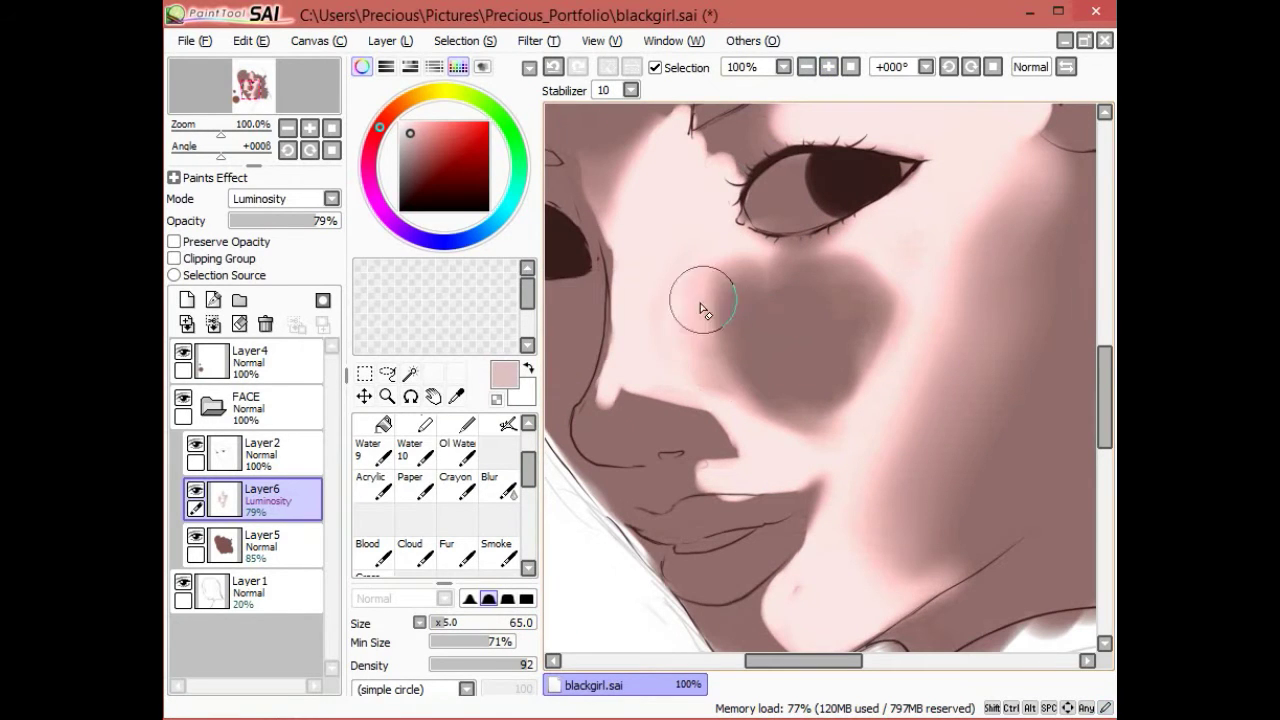
pyautogui.moveTo(704, 311)
pyautogui.mouseDown()
pyautogui.moveTo(714, 278)
pyautogui.moveTo(730, 297)
pyautogui.moveTo(764, 292)
pyautogui.mouseUp()
pyautogui.press('e')
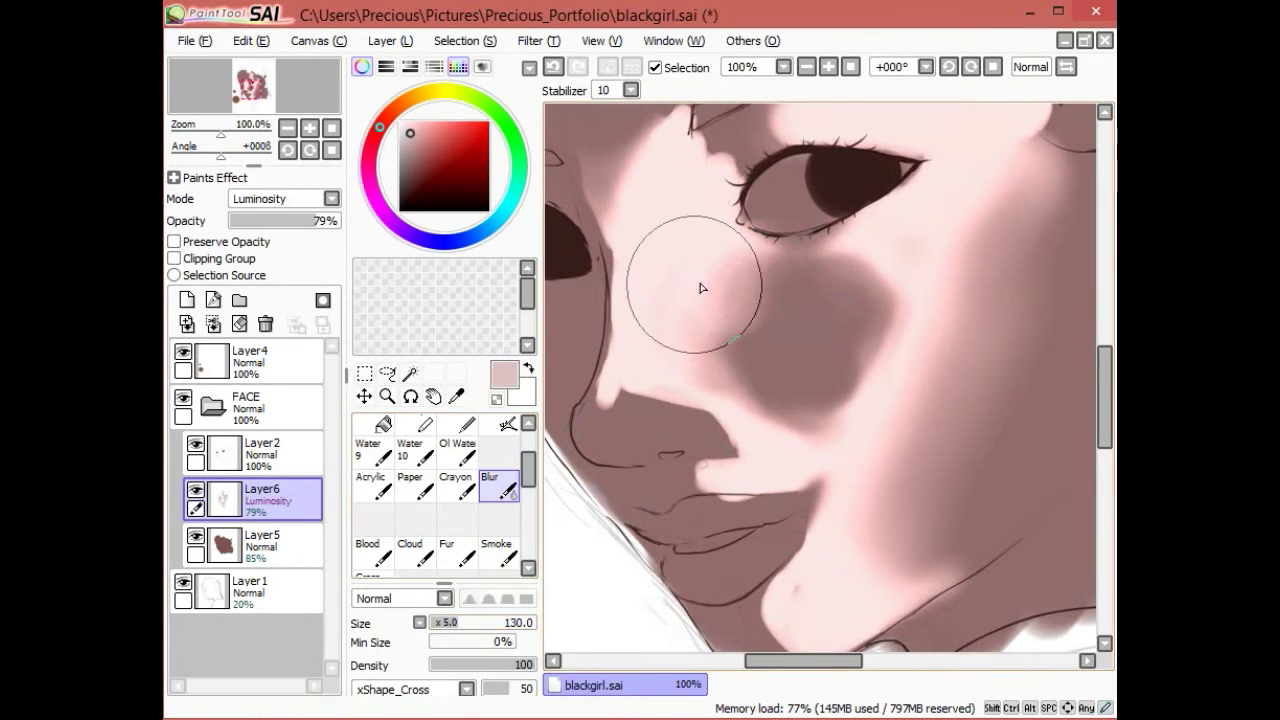
# Step: Shape the cheek shadow into a narrow crease pointing toward the nostril and soften its edges
pyautogui.press('e')
pyautogui.press('e')
pyautogui.click(507, 424)
pyautogui.scroll(-4, 686, 391)
pyautogui.scroll(4, 731, 401)
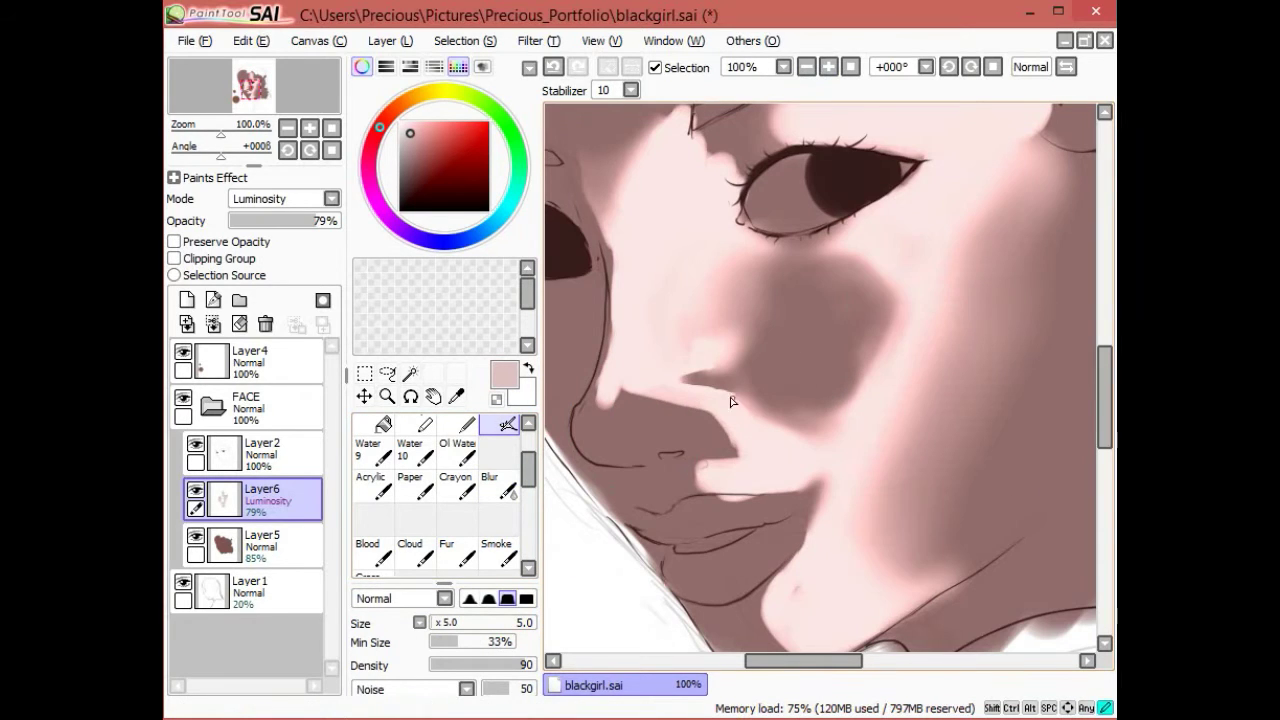
pyautogui.press('e')
pyautogui.moveTo(830, 300); pyautogui.dragTo(800, 400)
pyautogui.press('e')
pyautogui.press('e')
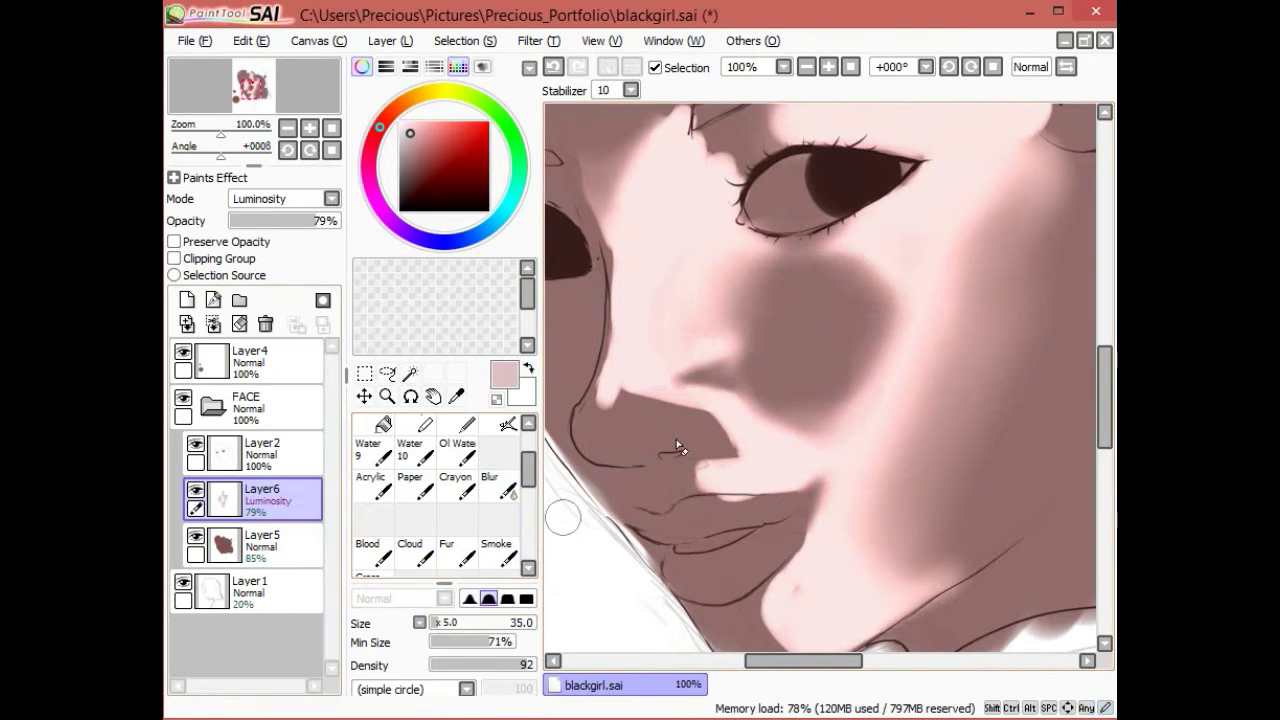
pyautogui.press('e')
pyautogui.press('e')
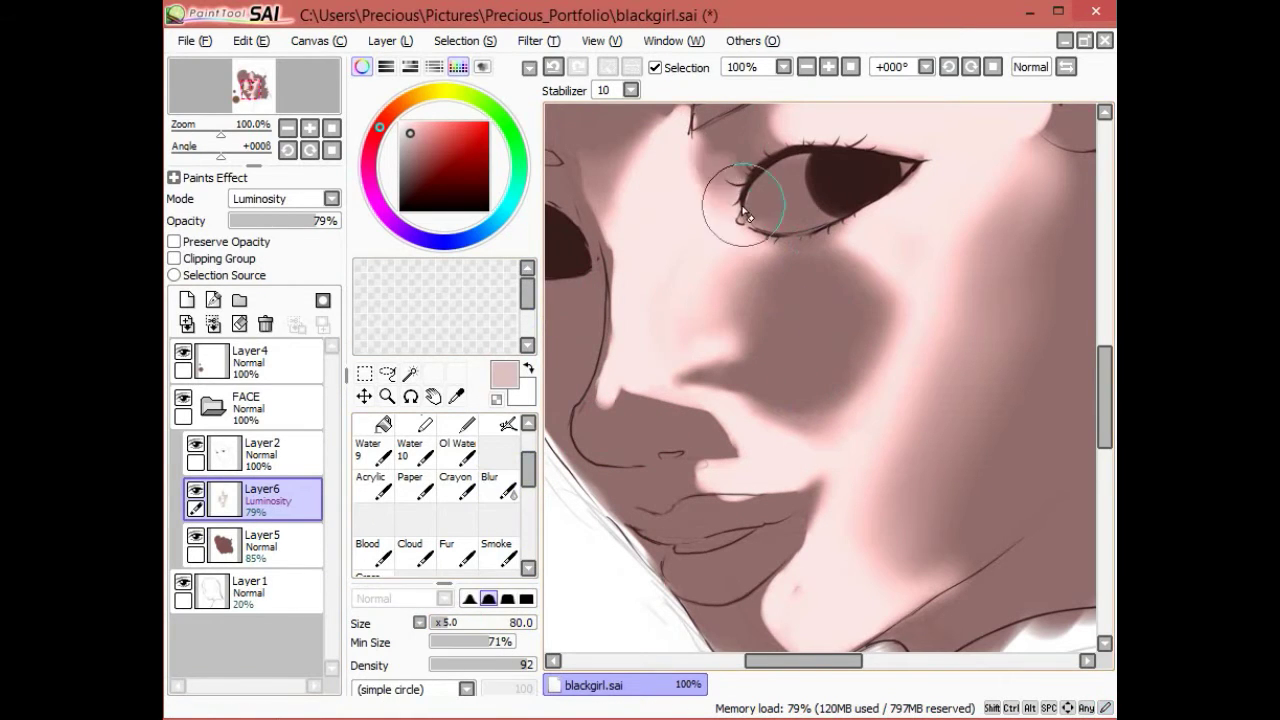
# Step: Refine the shadow between the near eye's inner corner and the brow, and touch up the highlight above the outer brow
pyautogui.scroll(3, 728, 152)
pyautogui.press('e')
pyautogui.press('e')
pyautogui.moveTo(894, 200); pyautogui.dragTo(1027, 172)
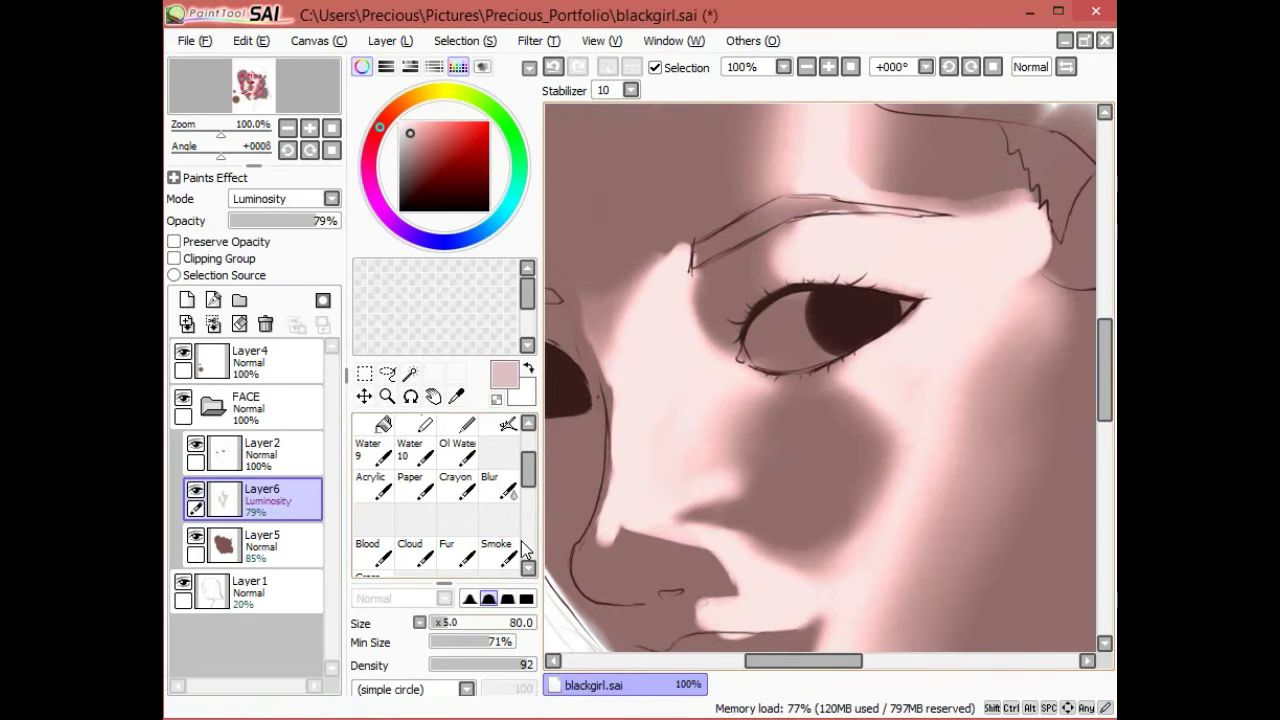
# Step: Extend the highlight from the nose bridge past the inner brow into the forehead and blur its edges
pyautogui.press('e')
pyautogui.scroll(-2, 968, 372)
pyautogui.scroll(1, 838, 91)
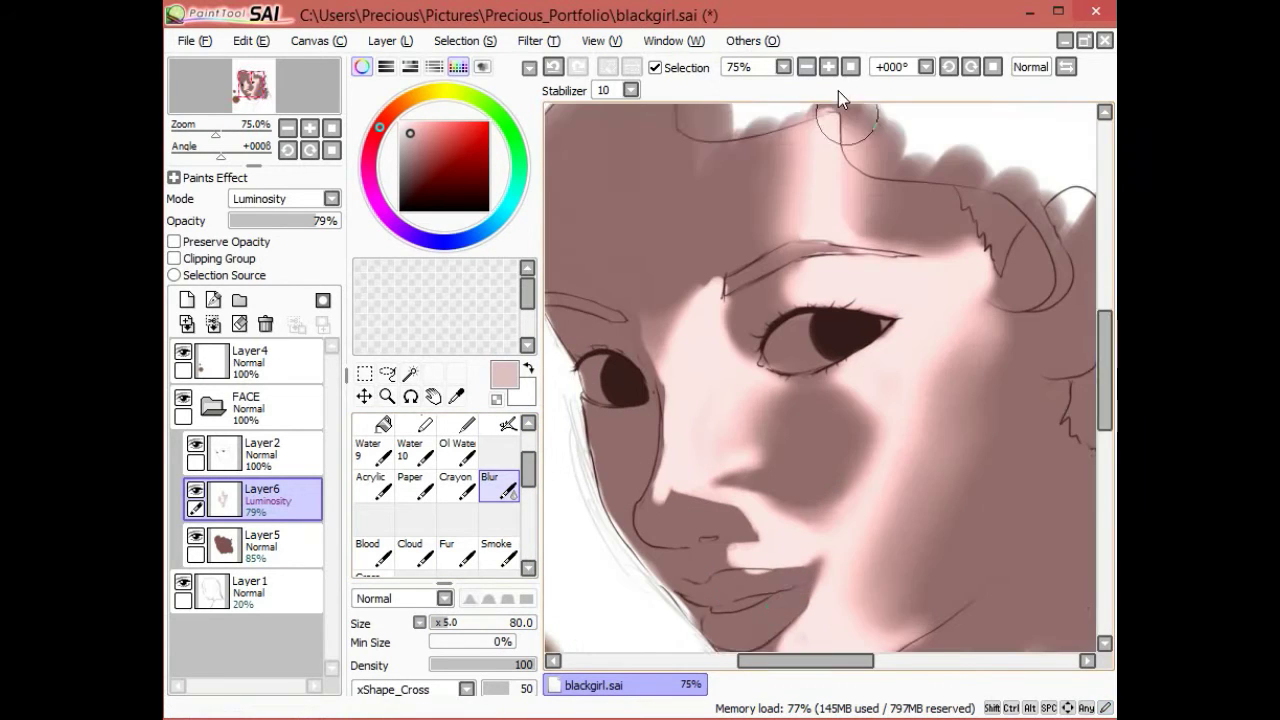
pyautogui.scroll(-2, 838, 91)
pyautogui.press('e')
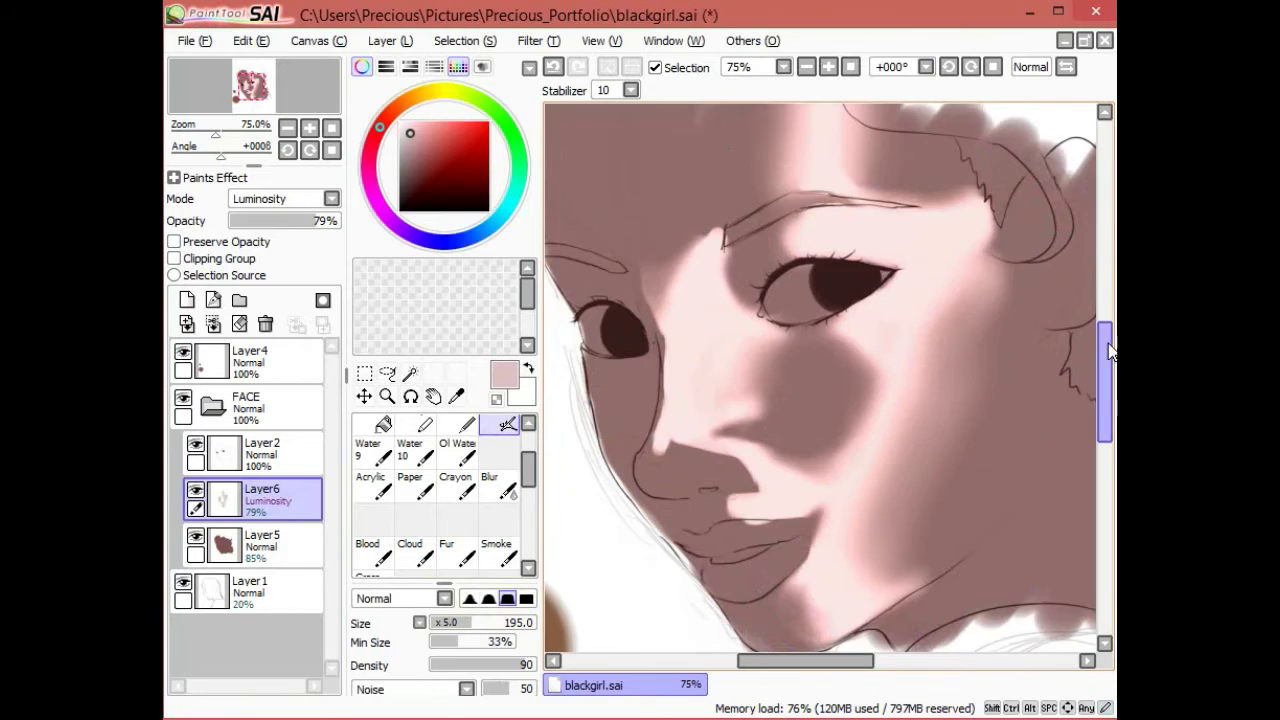
pyautogui.scroll(3, 750, 312)
pyautogui.scroll(-1, 808, 67)
pyautogui.scroll(1, 808, 67)
pyautogui.press('e')
pyautogui.moveTo(700, 360)
pyautogui.mouseDown()
pyautogui.moveTo(690, 303)
pyautogui.moveTo(752, 225)
pyautogui.mouseUp()
pyautogui.scroll(-3, 1105, 340)
# Step: Paint a highlight on the nose tip with a size 25 brush and soften it into the surrounding shadow
pyautogui.press('e')
pyautogui.scroll(1, 793, 92)
pyautogui.press('[')
pyautogui.press('[')
pyautogui.press('[')
pyautogui.press('[')
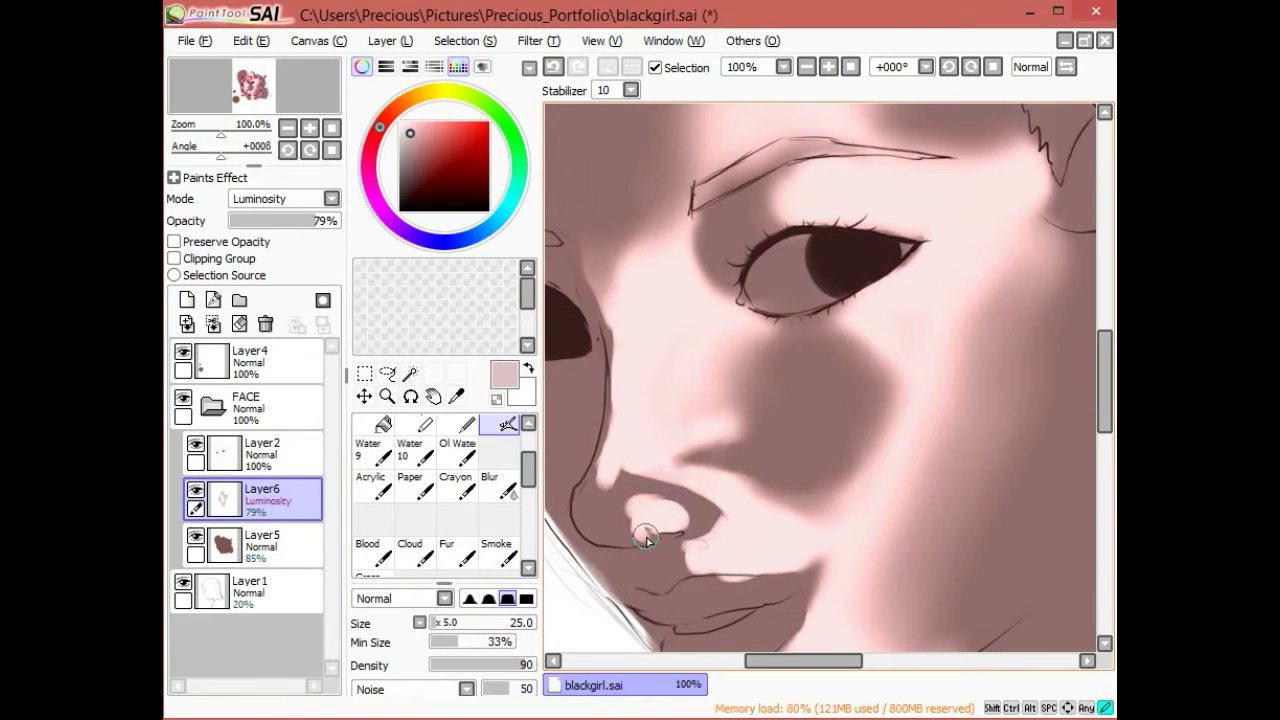
pyautogui.press('e')
pyautogui.click(806, 67)
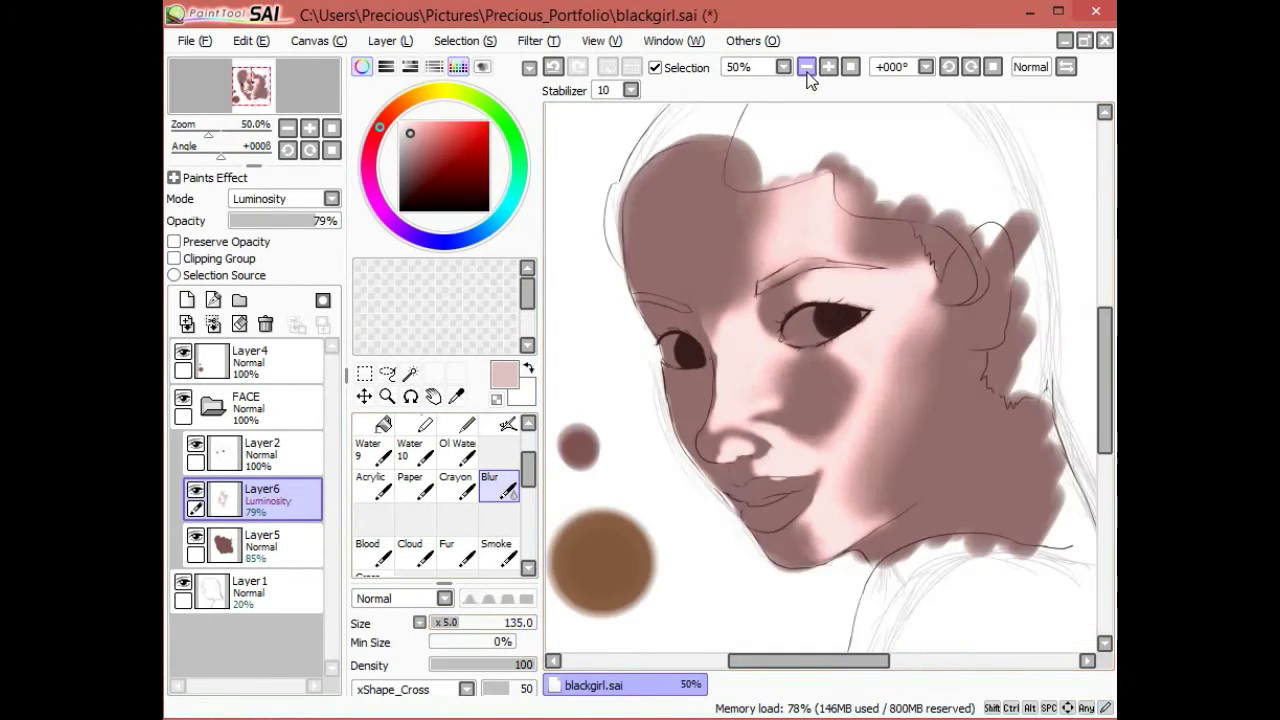
pyautogui.click(828, 67)
pyautogui.press('e')
pyautogui.click(806, 67)
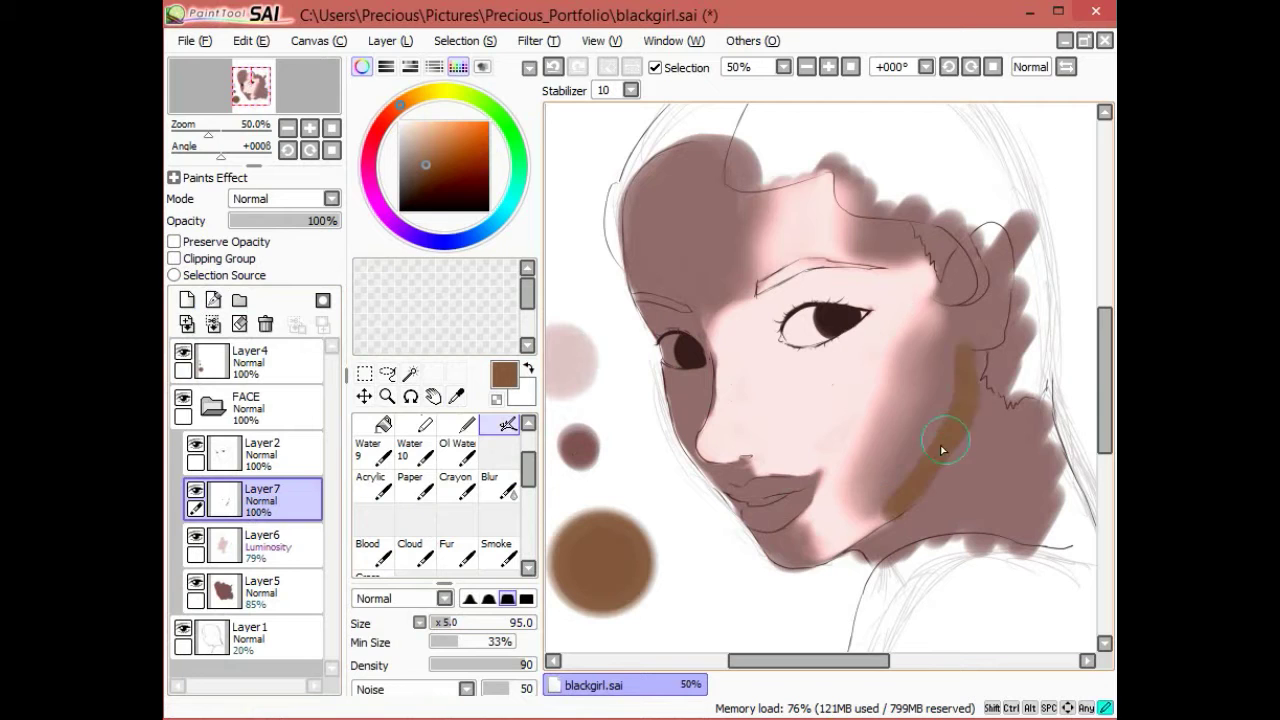
# Step: Undo the brown cheek stroke and try a dark red patch on the outer cheek, testing layer opacities including 76%
pyautogui.hotkey('ctrl', 'z')
pyautogui.click(416, 182)
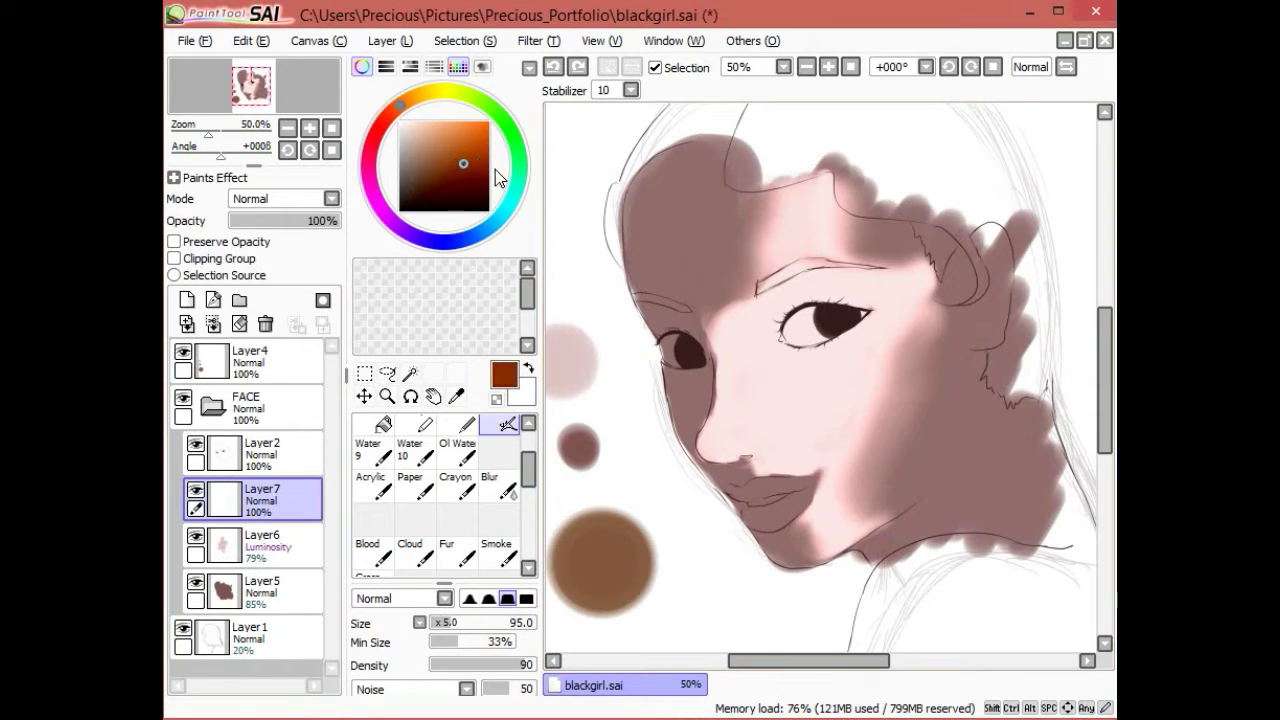
pyautogui.click(471, 174)
pyautogui.moveTo(890, 500); pyautogui.dragTo(940, 370)
pyautogui.click(313, 221)
pyautogui.moveTo(900, 480)
pyautogui.mouseDown()
pyautogui.moveTo(935, 390)
pyautogui.moveTo(883, 421)
pyautogui.mouseUp()
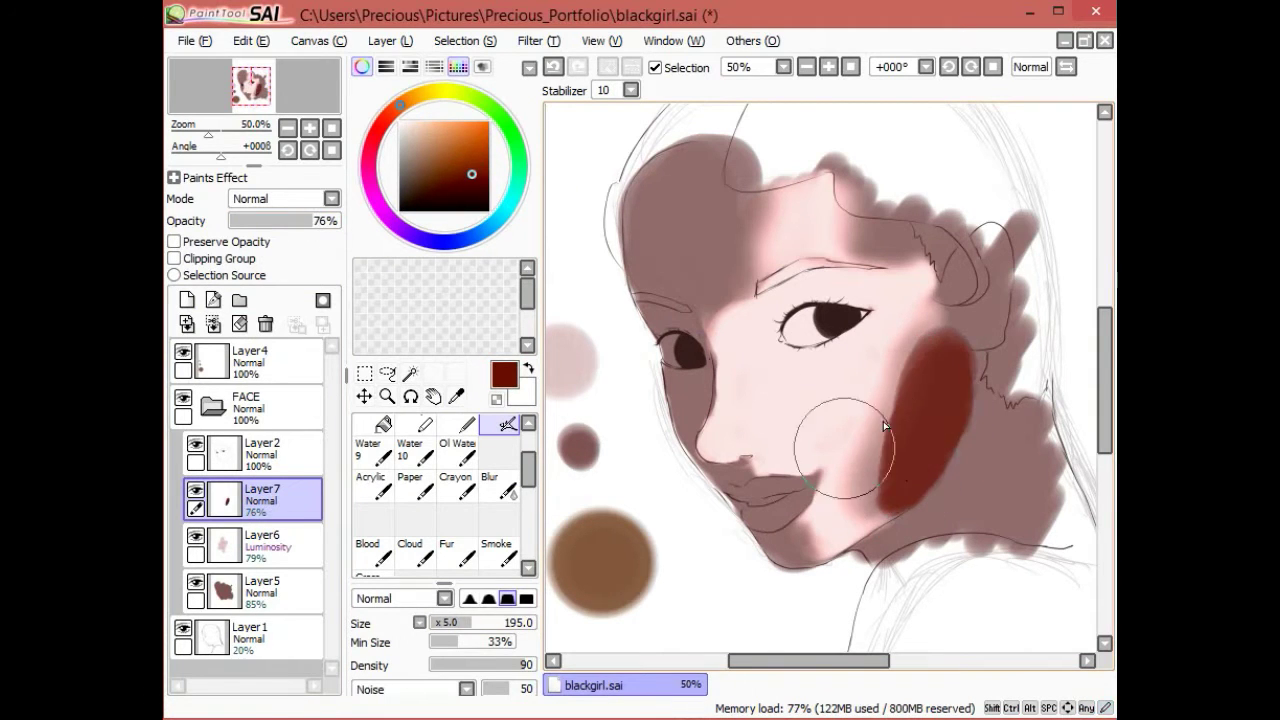
pyautogui.click(494, 484)
pyautogui.click(498, 424)
pyautogui.click(333, 221)
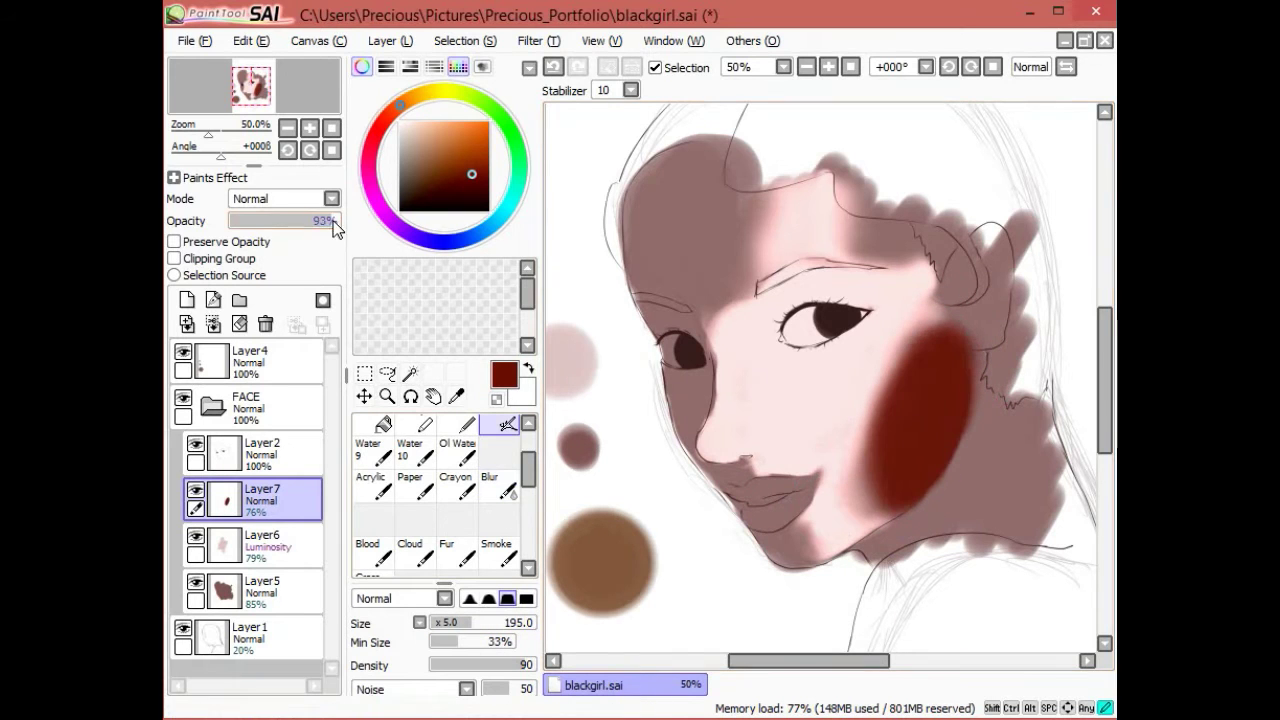
# Step: Try the dark red on the far side of the forehead and undo the dark red test strokes
pyautogui.moveTo(689, 244)
pyautogui.mouseDown()
pyautogui.moveTo(717, 213)
pyautogui.moveTo(681, 175)
pyautogui.mouseUp()
pyautogui.hotkey('ctrl', 'z')
pyautogui.hotkey('ctrl', 'z')
pyautogui.hotkey('ctrl', 'z')
pyautogui.hotkey('ctrl', 'z')
# Step: Sample a darker brown and paint it over the outer cheek, the forehead and down the face, enlarging the brush
pyautogui.keyDown('alt'); pyautogui.click(922, 430); pyautogui.keyUp('alt')
pyautogui.moveTo(915, 440)
pyautogui.mouseDown()
pyautogui.moveTo(922, 470)
pyautogui.moveTo(893, 481)
pyautogui.moveTo(931, 377)
pyautogui.mouseUp()
pyautogui.hotkey('ctrl', 'z')
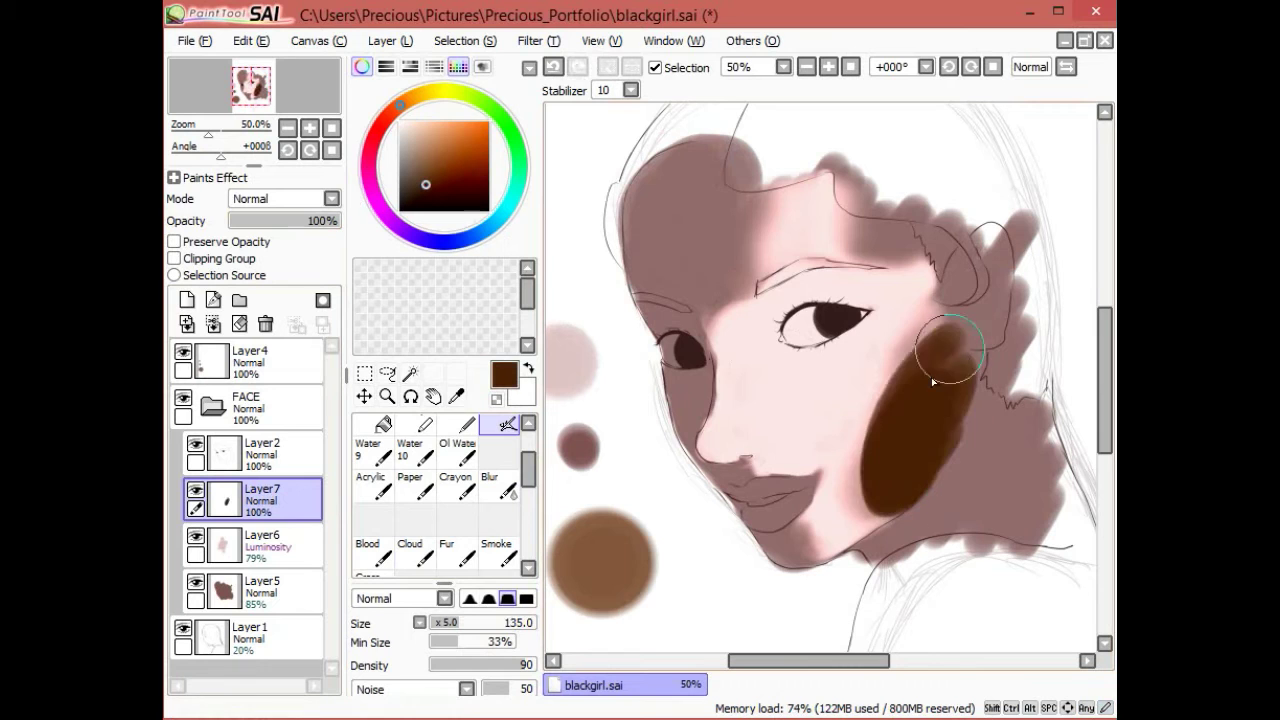
pyautogui.moveTo(690, 260)
pyautogui.mouseDown()
pyautogui.moveTo(729, 414)
pyautogui.moveTo(735, 541)
pyautogui.mouseUp()
pyautogui.press('e')
pyautogui.press(']')
pyautogui.press(']')
pyautogui.press(']')
pyautogui.press(']')
pyautogui.press(']')
pyautogui.press(']')
pyautogui.press(']')
pyautogui.press(']')
pyautogui.press(']')
# Step: Move the dark brown layer beneath the Luminosity highlight layer and adjust its blend mode
pyautogui.moveTo(255, 497); pyautogui.dragTo(286, 549)
pyautogui.click(285, 198)
pyautogui.click(310, 212)
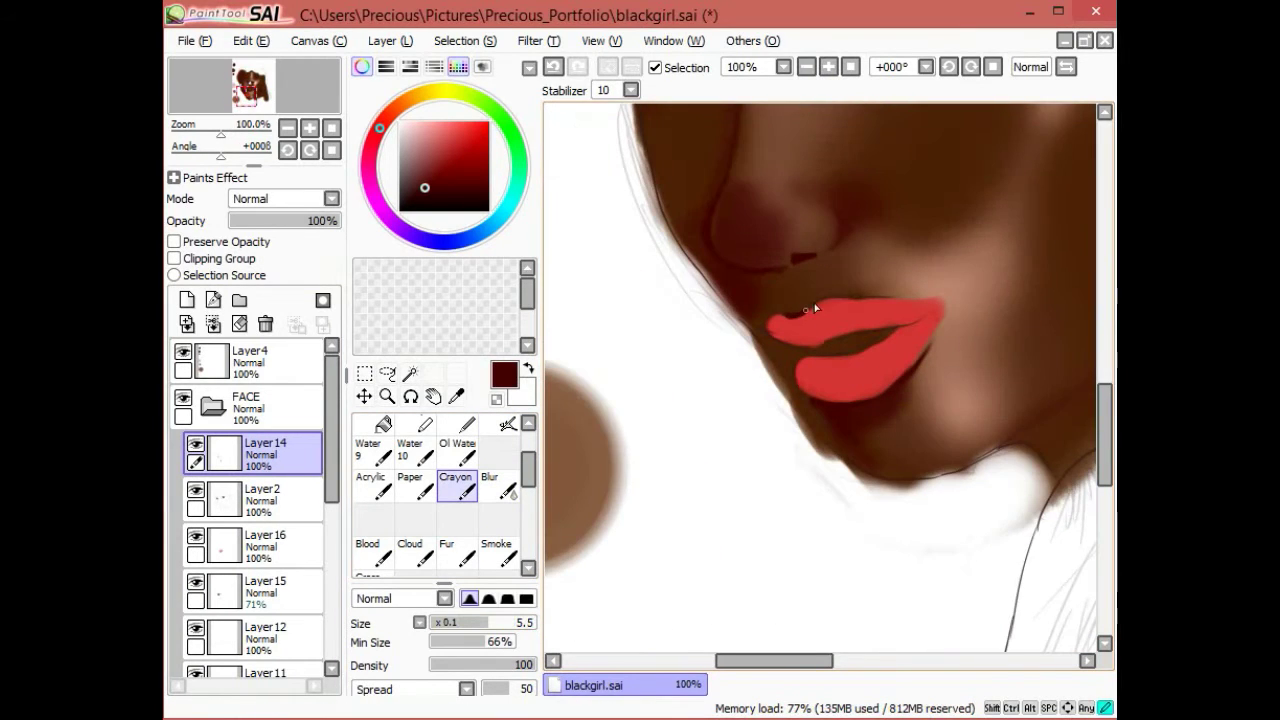
# Step: Outline the red lips in dark red with the Crayon and blur the face highlights on the Luminosity layer
pyautogui.click(828, 66)
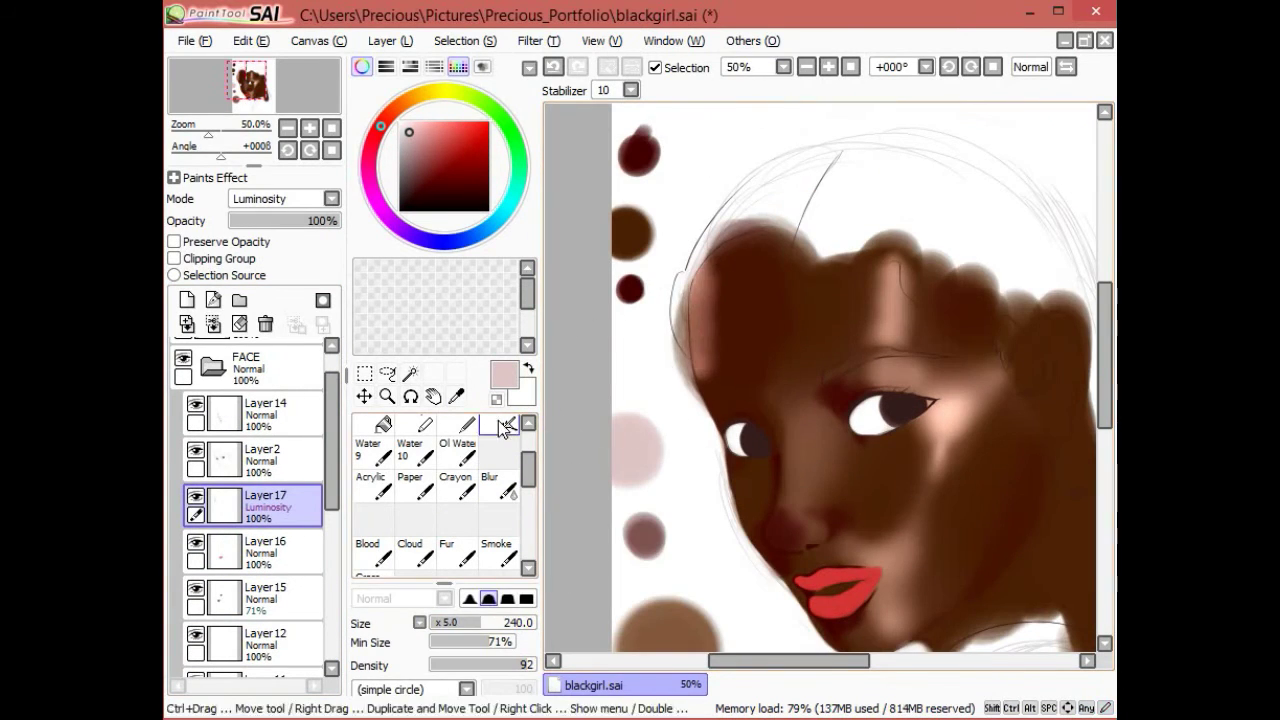
pyautogui.click(498, 488)
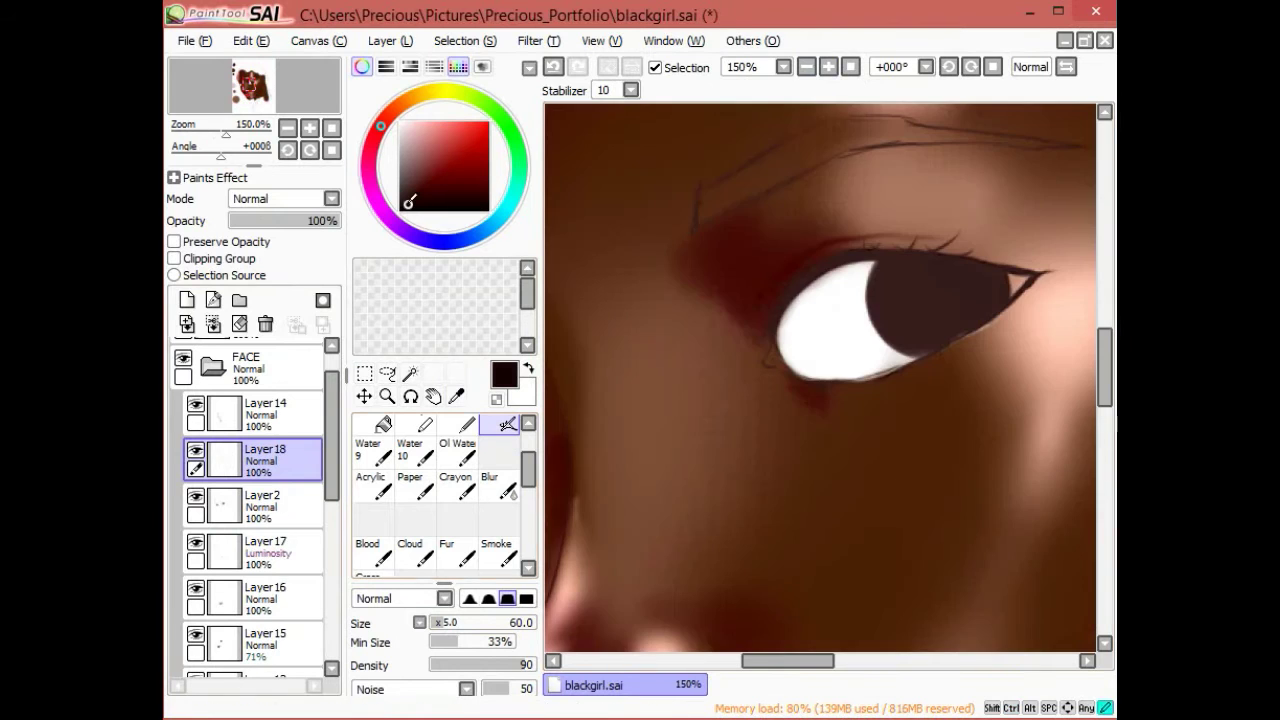
# Step: Ink the near eye's upper lid with a thick near-black Crayon line and add lashes and a pointed outer corner
pyautogui.click(456, 485)
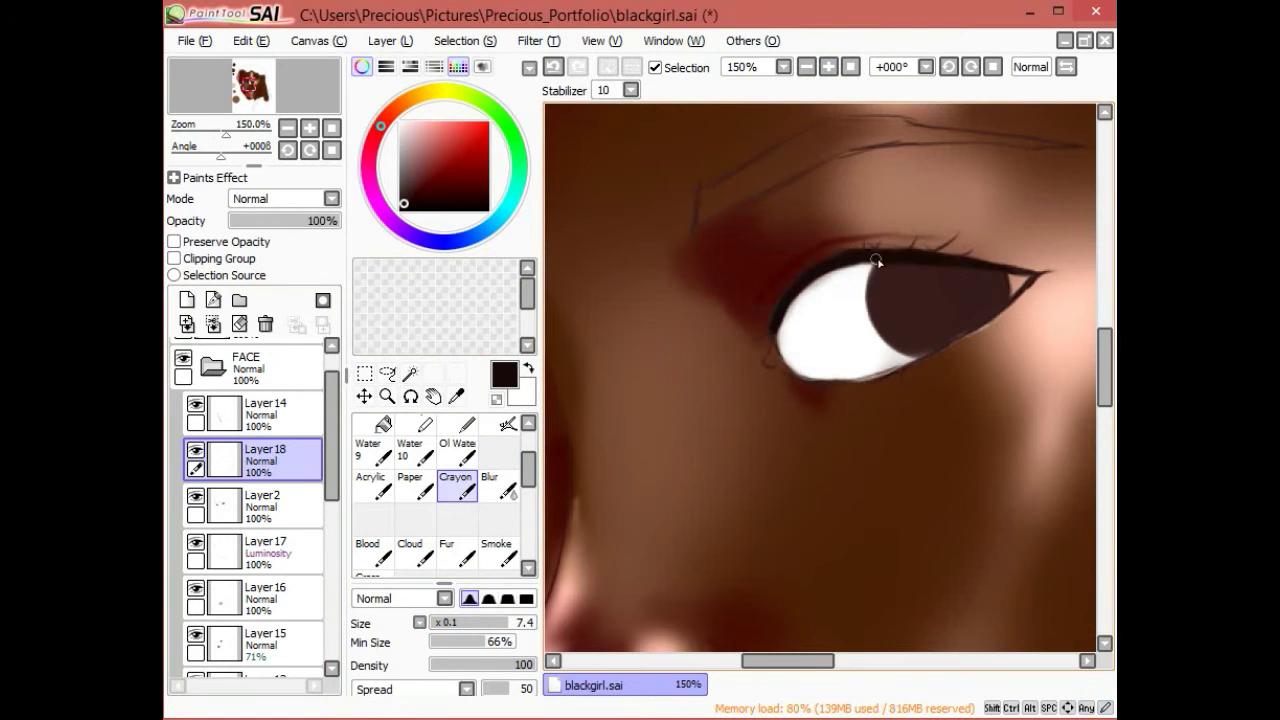
pyautogui.click(806, 67)
pyautogui.click(828, 67)
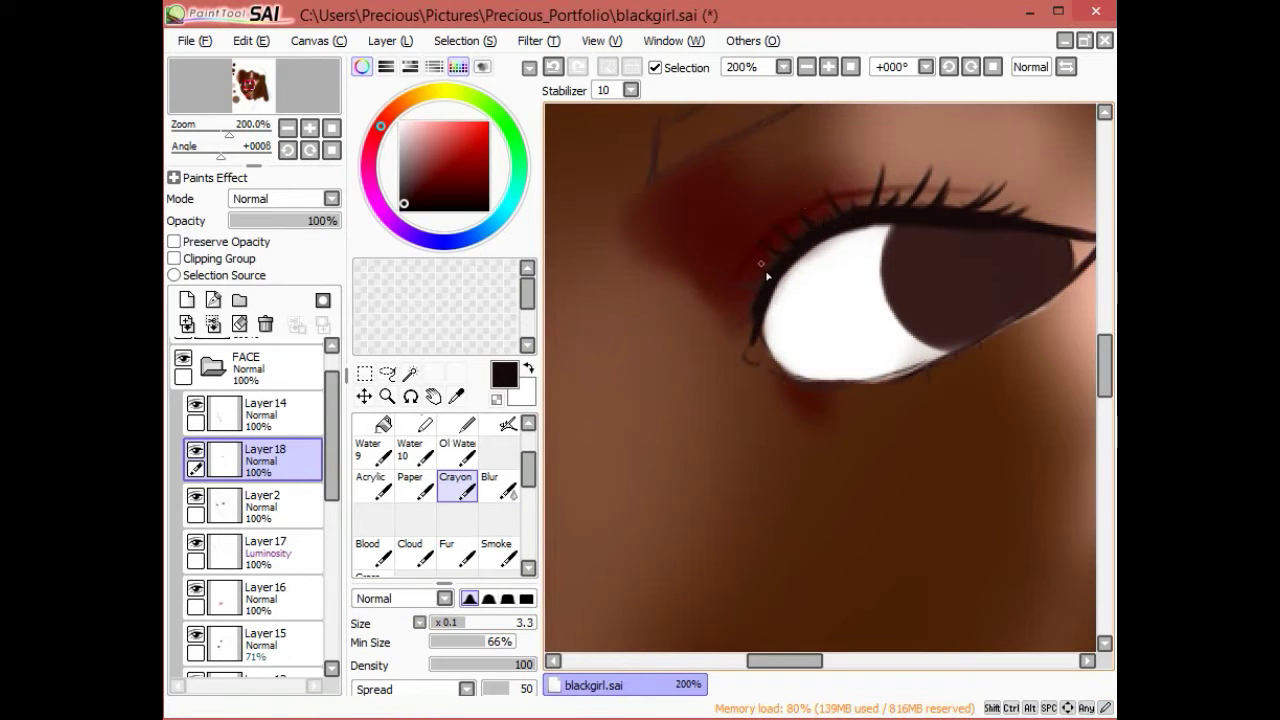
pyautogui.hscroll(3, 878, 331)
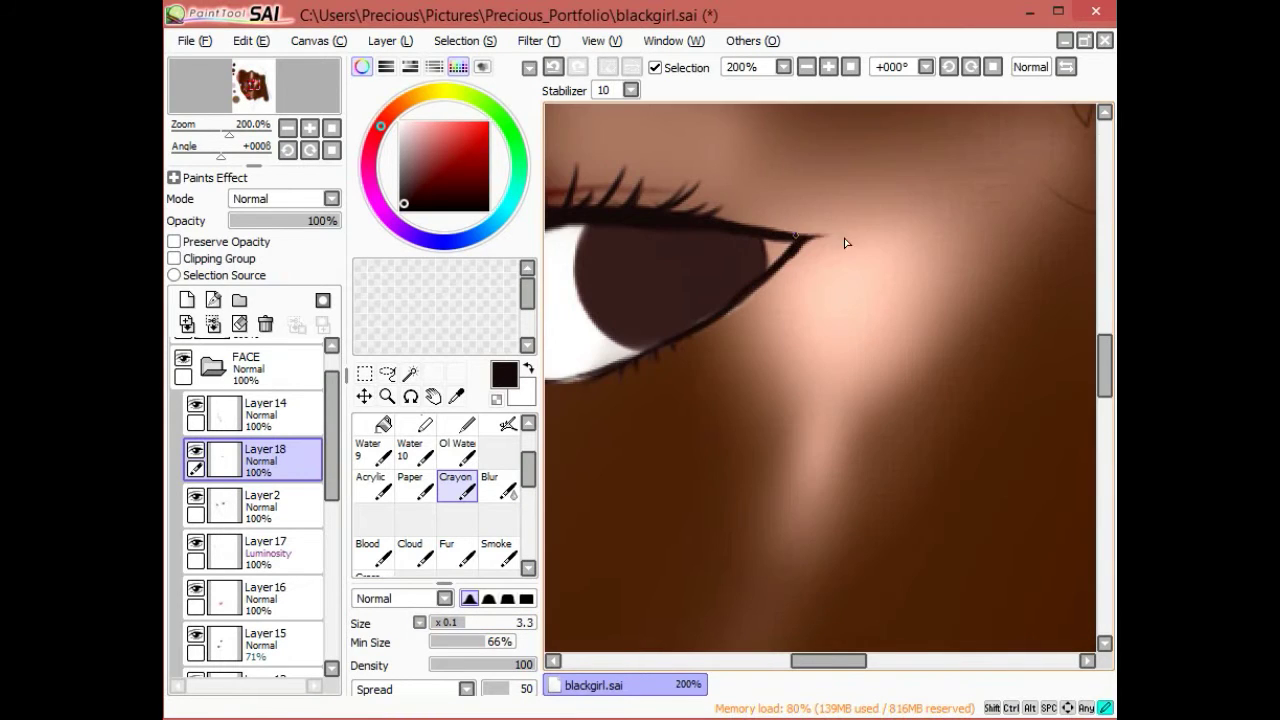
# Step: Ink the far eye's upper and lower lids in near-black and add its lashes
pyautogui.scroll(-3, 776, 241)
pyautogui.scroll(3, 683, 332)
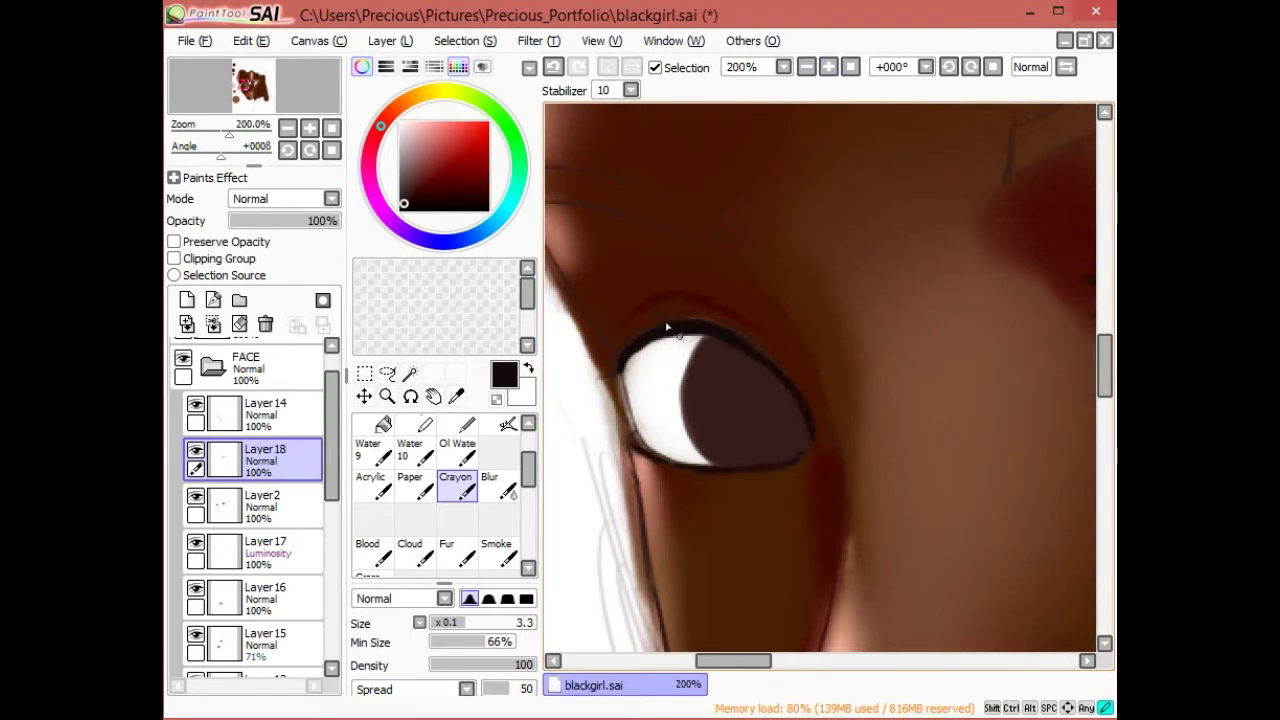
pyautogui.scroll(-3, 741, 310)
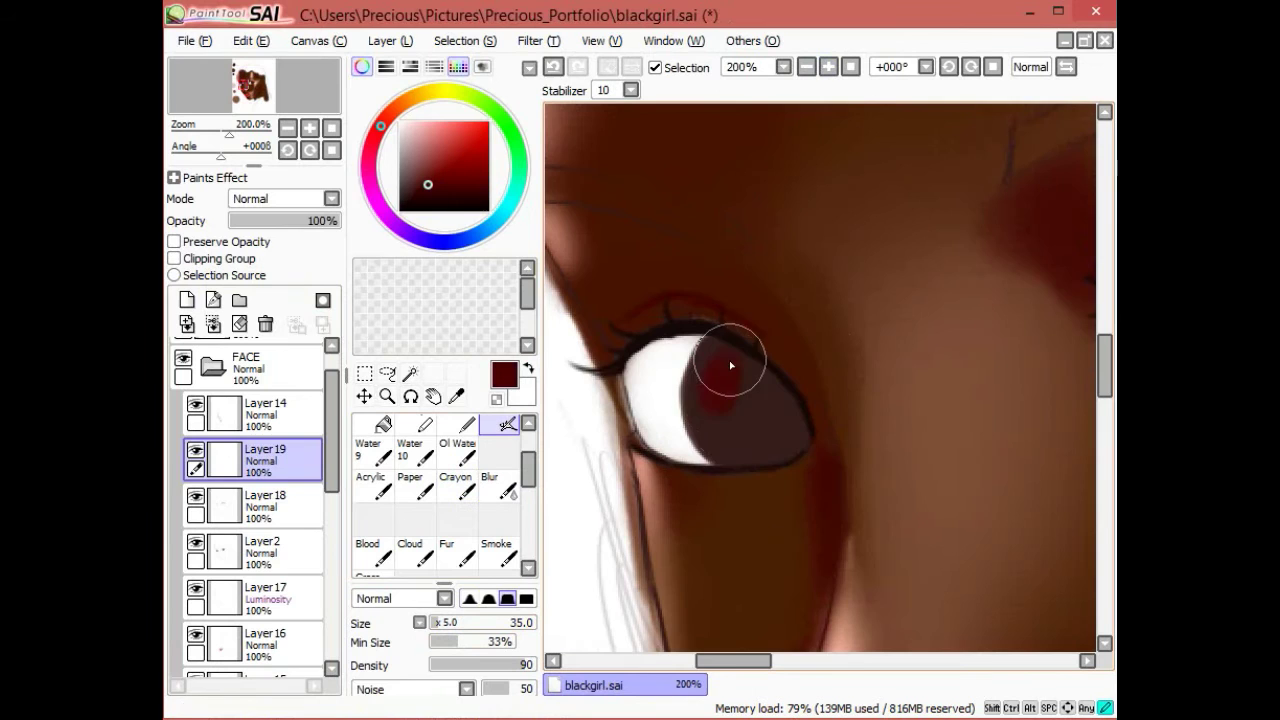
# Step: Fill both irises with dark red, and paint and blur a brighter red glow in them on a Luminosity layer
pyautogui.moveTo(723, 366); pyautogui.dragTo(765, 440)
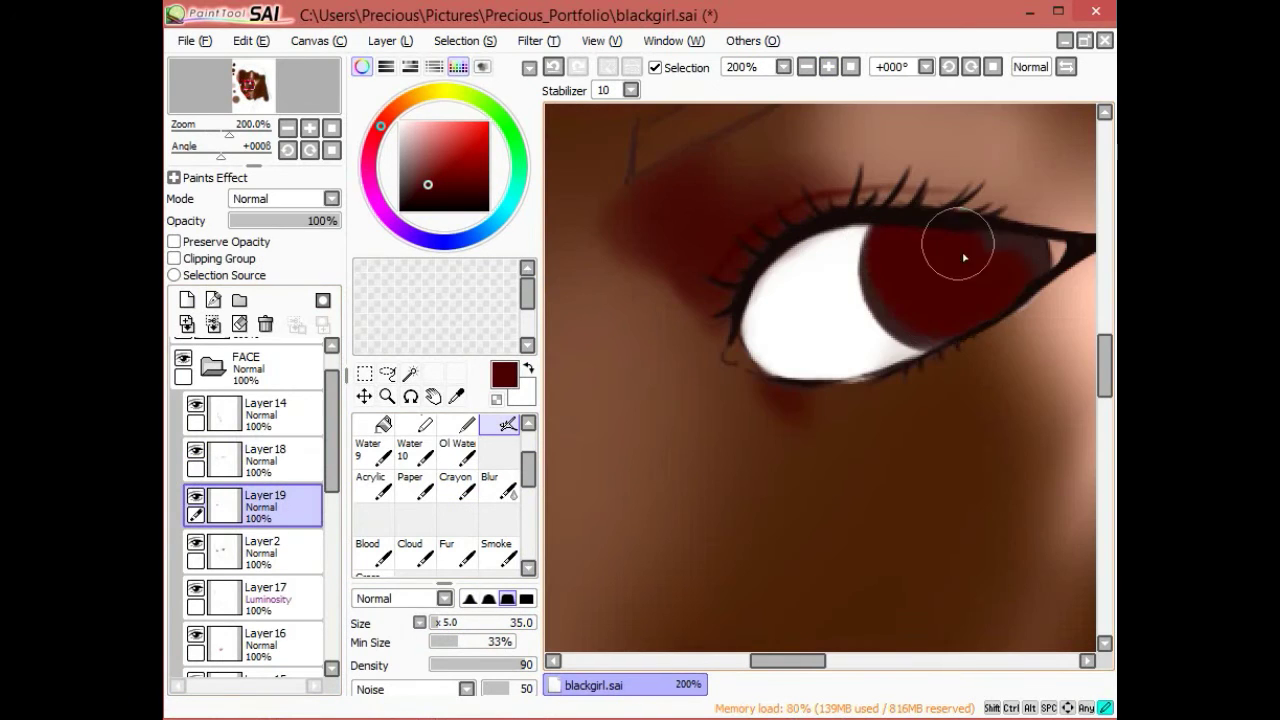
pyautogui.click(806, 66)
pyautogui.click(280, 198)
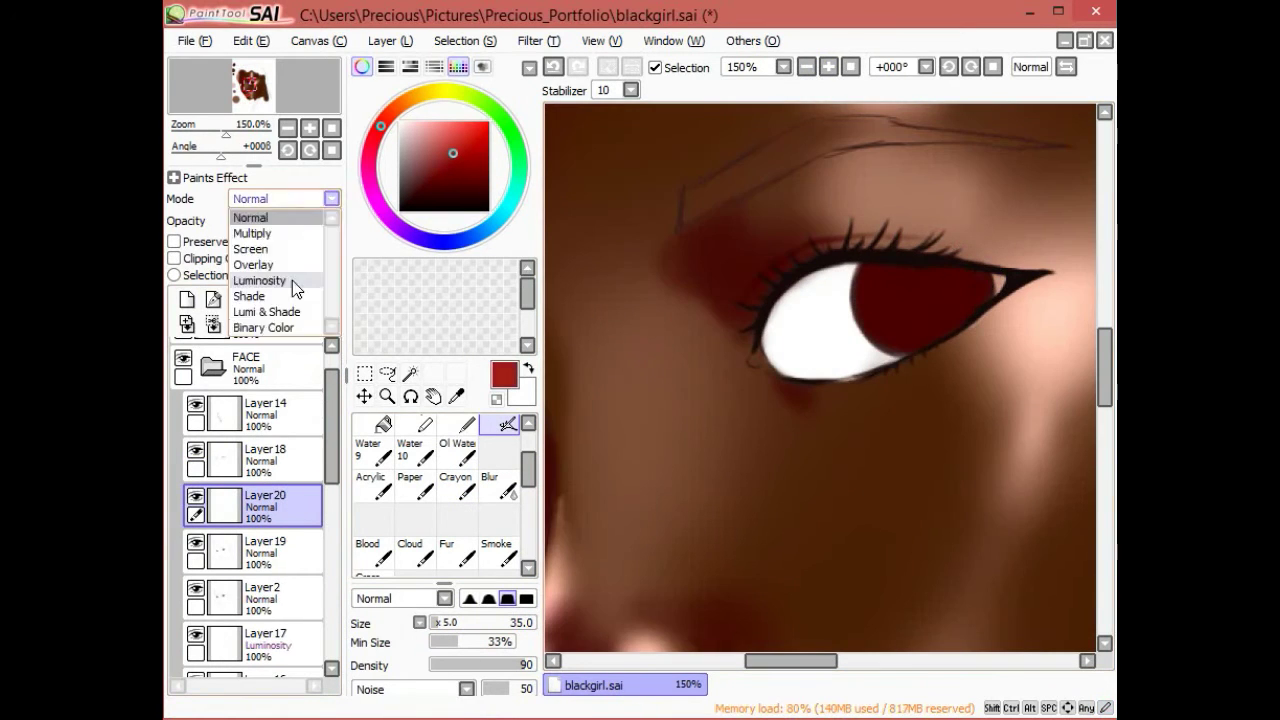
pyautogui.click(292, 280)
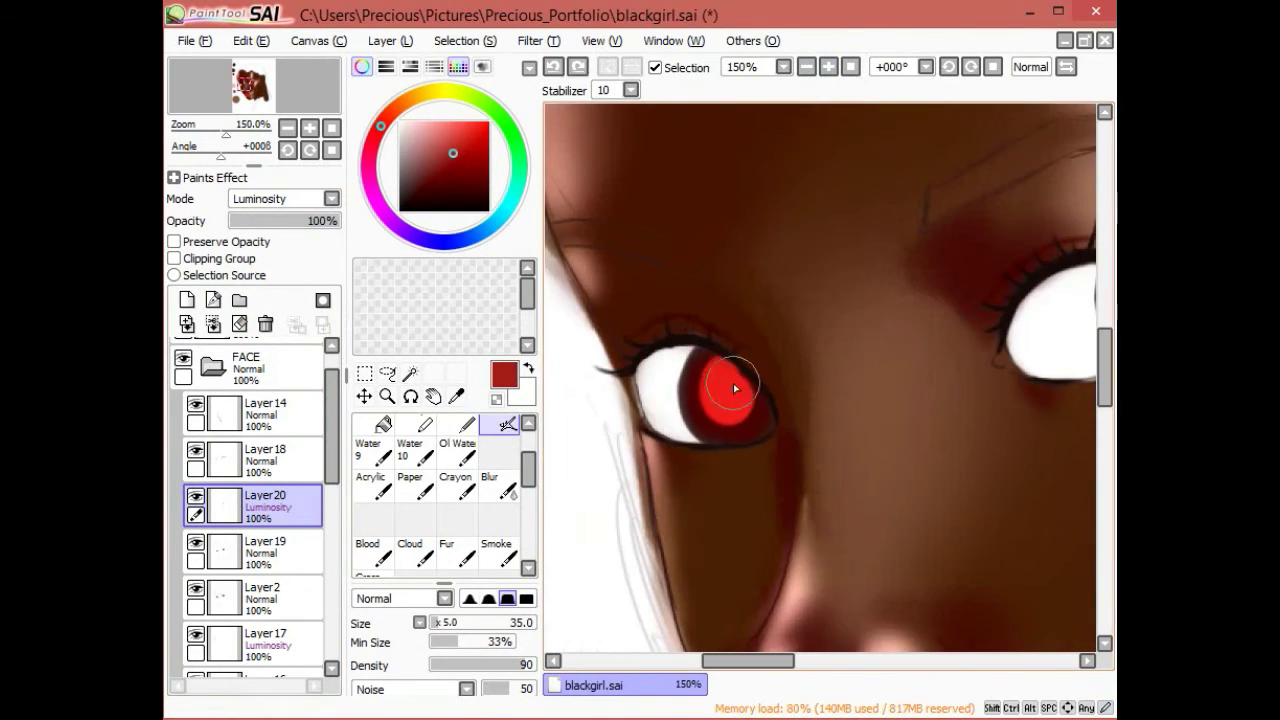
pyautogui.click(500, 487)
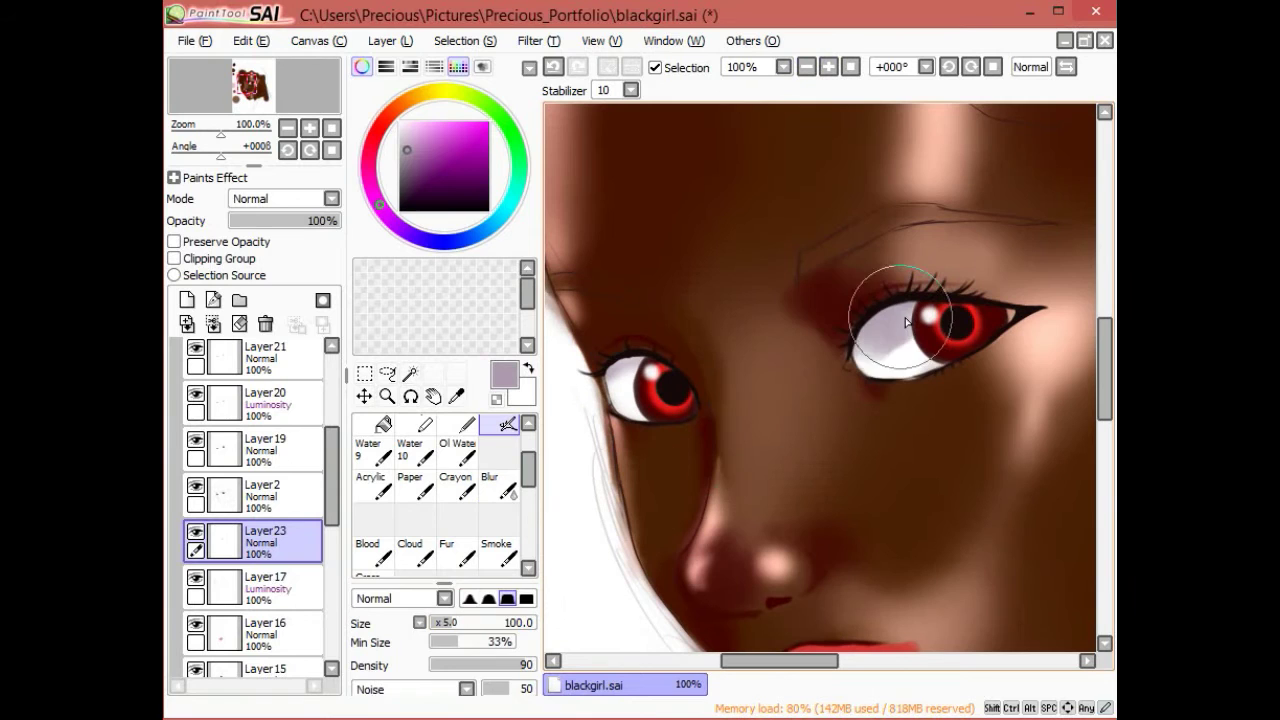
# Step: Shade the whites of both eyes with greyish purple below the upper lids and blur the shading
pyautogui.moveTo(906, 322)
pyautogui.mouseDown()
pyautogui.moveTo(877, 362)
pyautogui.moveTo(947, 326)
pyautogui.moveTo(870, 293)
pyautogui.moveTo(891, 357)
pyautogui.mouseUp()
pyautogui.click(499, 484)
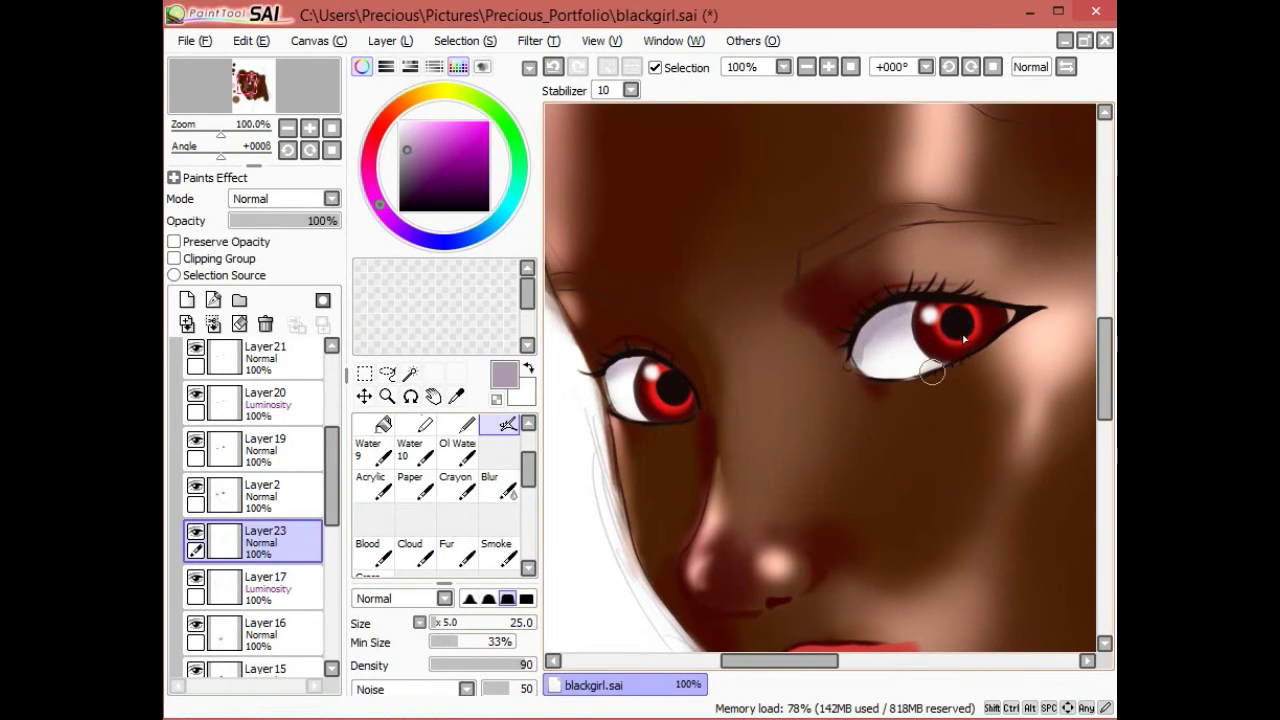
pyautogui.click(806, 67)
pyautogui.click(829, 67)
pyautogui.click(507, 424)
pyautogui.click(499, 484)
pyautogui.click(507, 424)
pyautogui.click(499, 484)
pyautogui.click(507, 424)
pyautogui.click(499, 484)
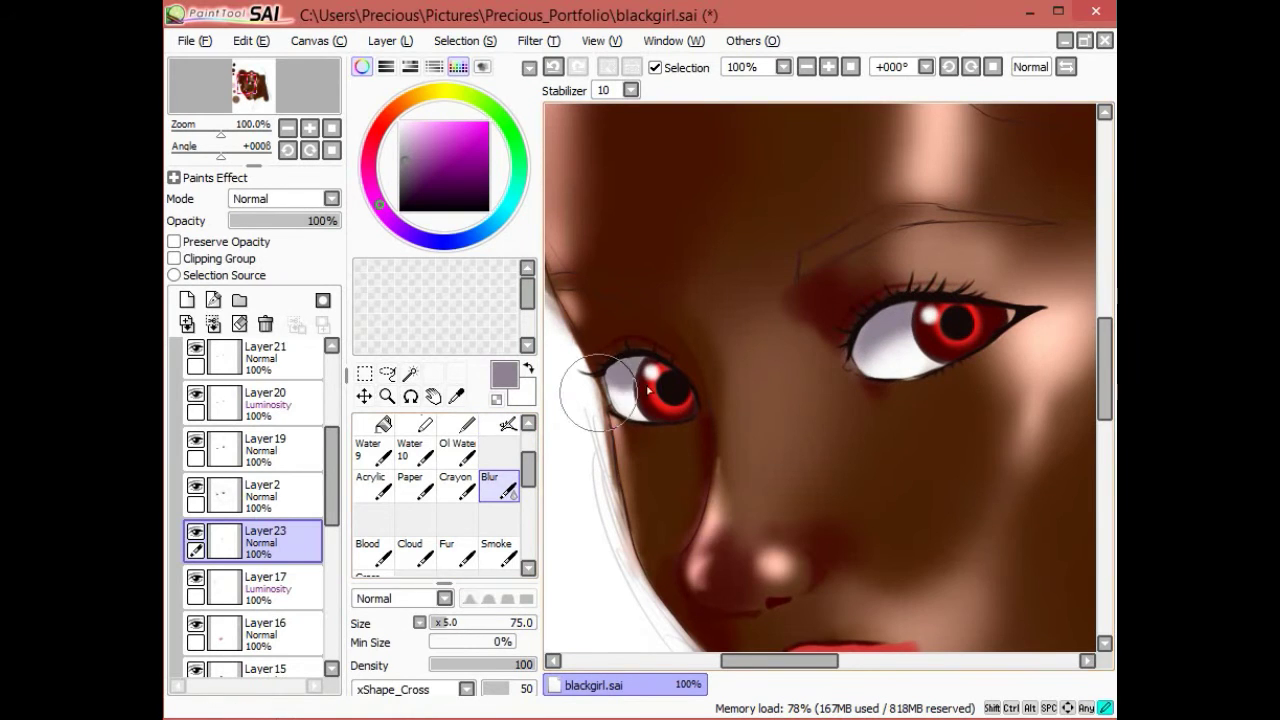
pyautogui.hotkey('ctrl', '-')
pyautogui.hotkey('ctrl', '+')
# Step: Thicken the near-black upper lid lines on the eye line layer with a size 4.3 Crayon
pyautogui.click(456, 484)
pyautogui.scroll(2, 214, 600)
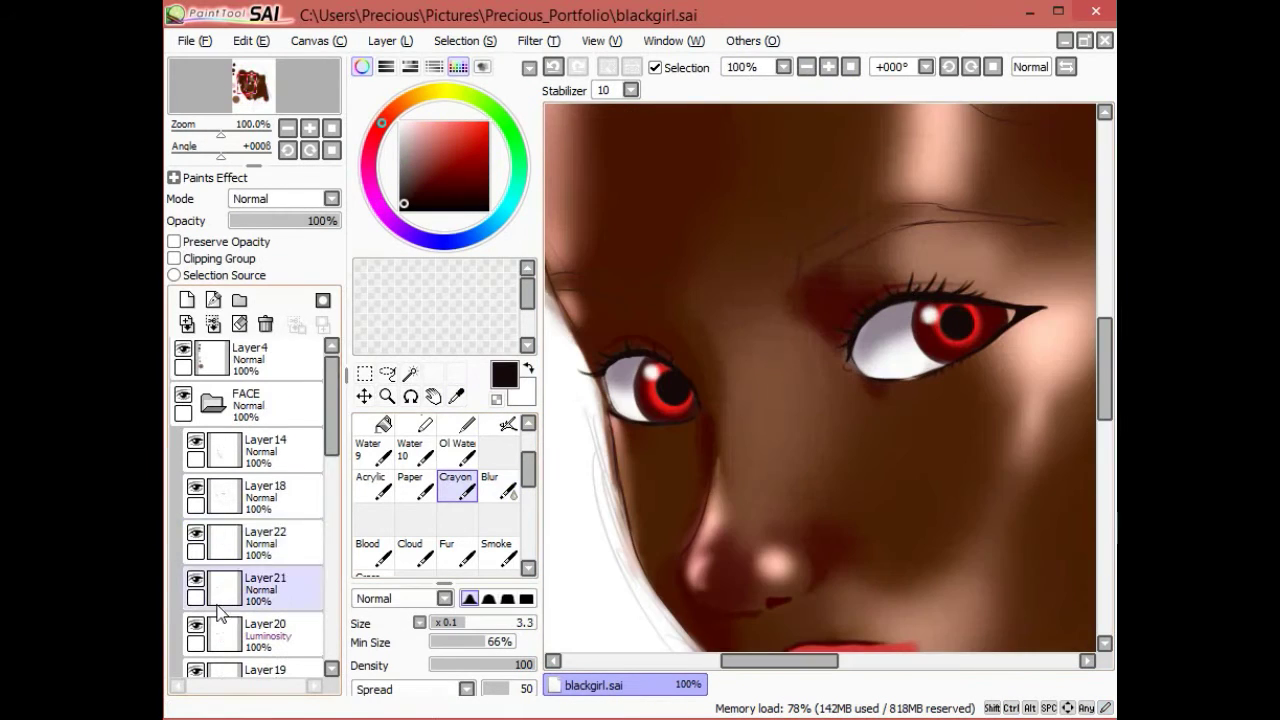
pyautogui.click(265, 490)
pyautogui.hotkey('ctrl', '+')
pyautogui.moveTo(951, 258); pyautogui.dragTo(818, 258)
pyautogui.hotkey('ctrl', '-')
pyautogui.hotkey('ctrl', '+')
pyautogui.hotkey('ctrl', '-')
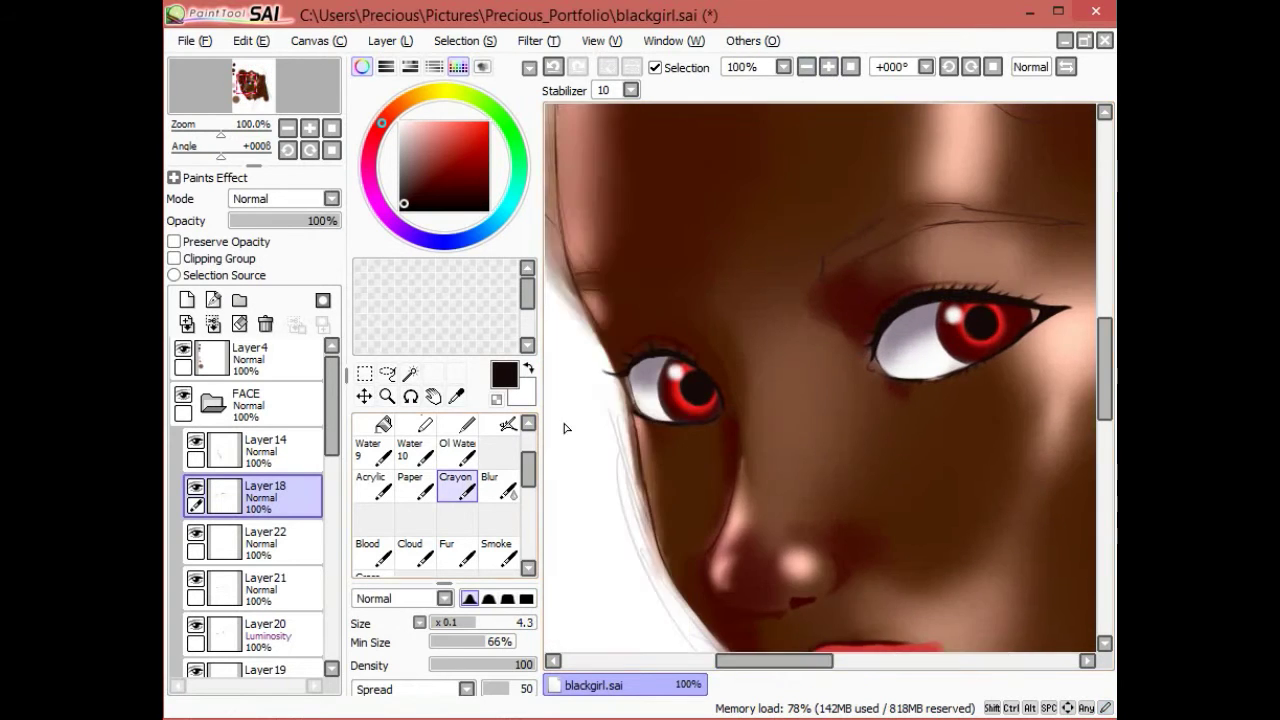
# Step: Strengthen the near eye's lower lid line toward the inner corner with the near-black Crayon
pyautogui.click(806, 67)
pyautogui.scroll(2, 917, 375)
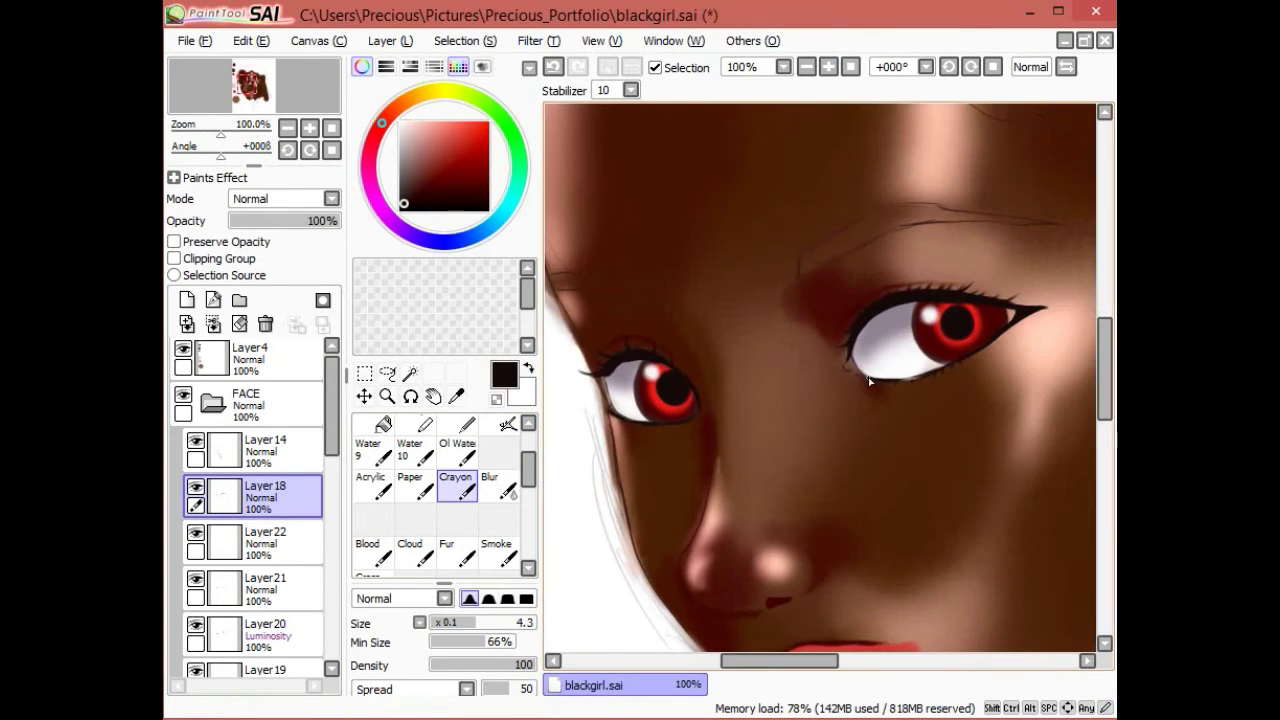
pyautogui.click(806, 67)
pyautogui.click(829, 67)
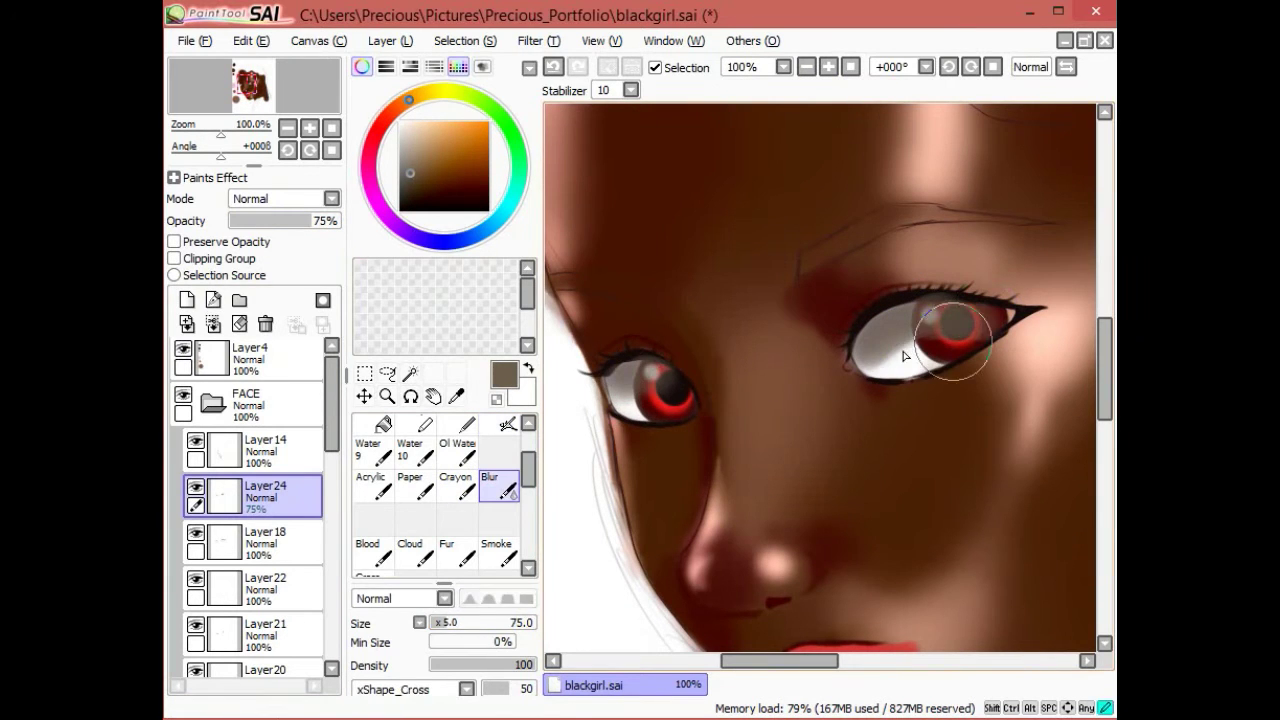
# Step: Refine the blurred grey-brown shadow over the eye whites on the 75% layer and clear it from the irises
pyautogui.click(806, 67)
pyautogui.click(829, 67)
pyautogui.click(498, 487)
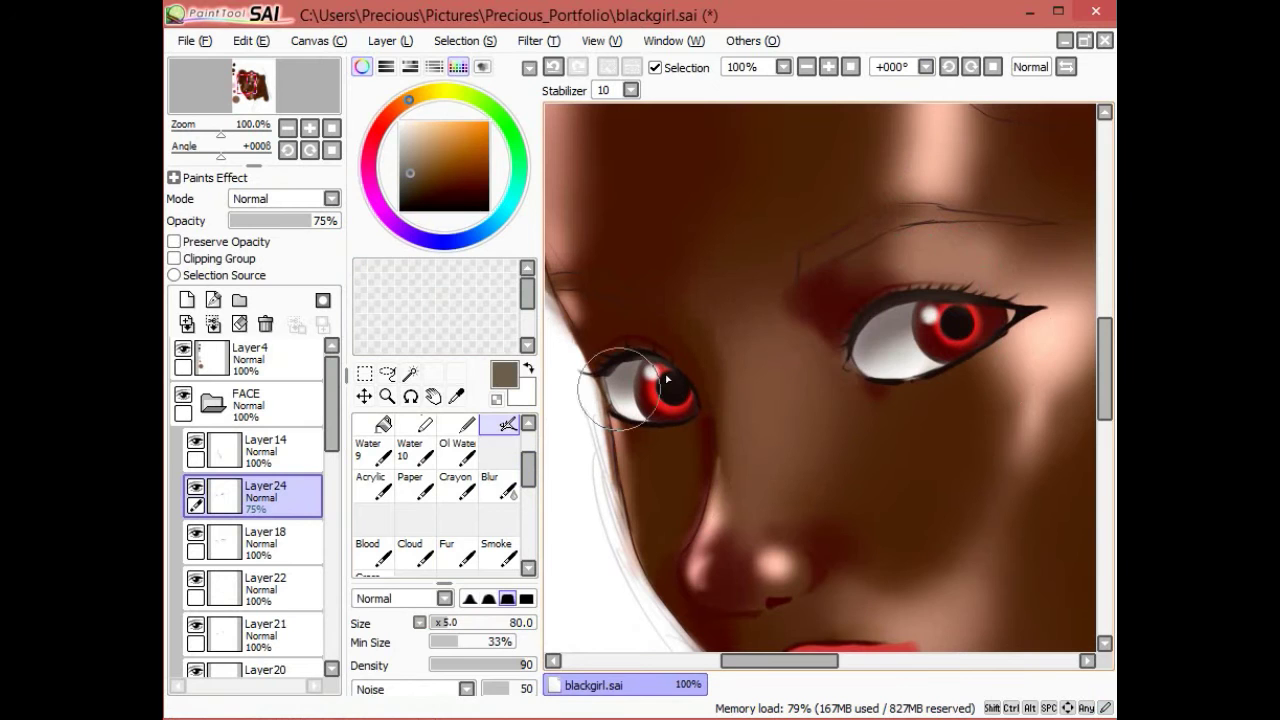
pyautogui.click(806, 67)
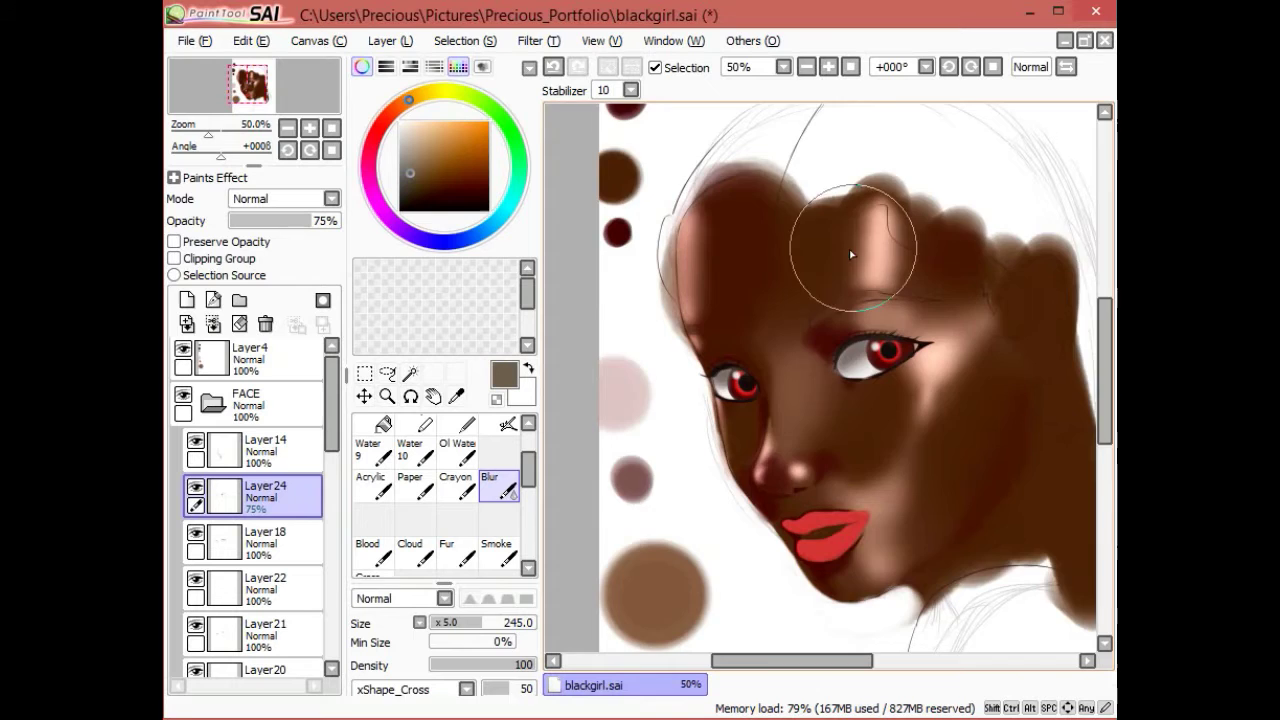
# Step: Clean the red paint around the opening between the lips with a size 10 eraser
pyautogui.press('e')
pyautogui.scroll(2, 851, 255)
pyautogui.scroll(-2, 665, 335)
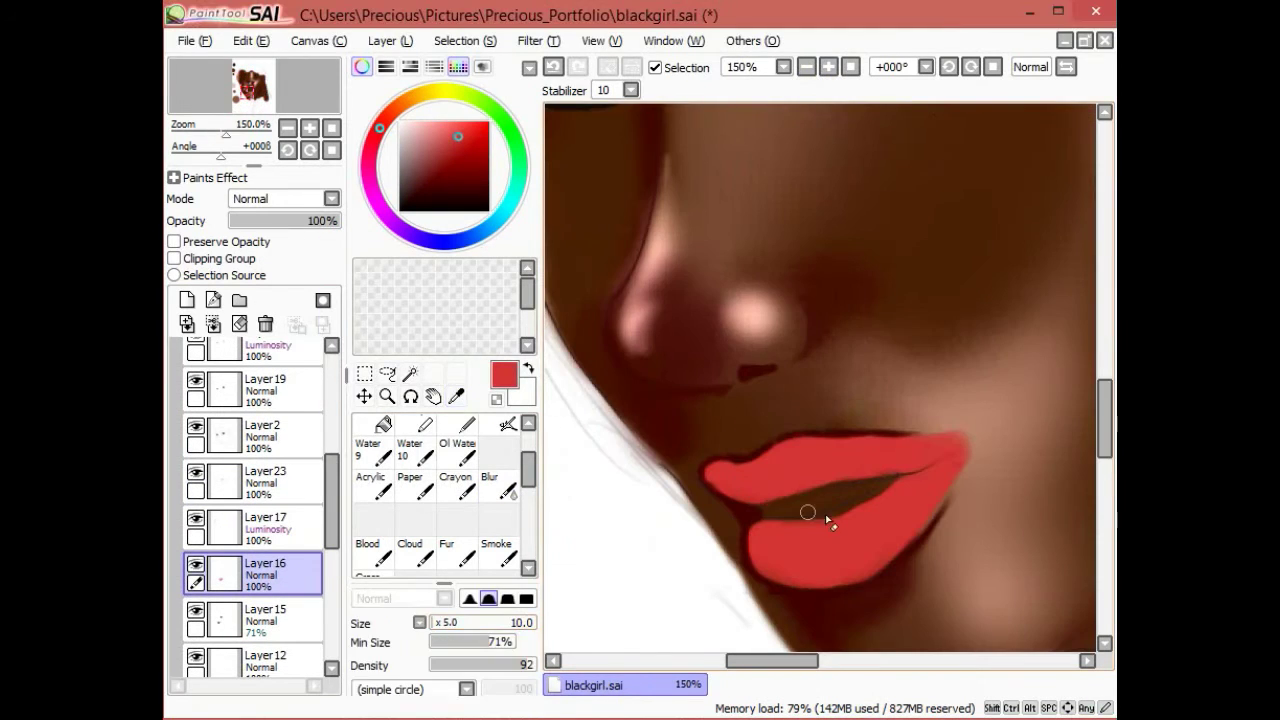
# Step: Add a Multiply layer, shade the upper and lower lips with red and blur the shading
pyautogui.click(186, 299)
pyautogui.click(330, 198)
pyautogui.click(270, 226)
pyautogui.click(507, 423)
pyautogui.moveTo(740, 540)
pyautogui.mouseDown()
pyautogui.moveTo(851, 534)
pyautogui.moveTo(814, 474)
pyautogui.mouseUp()
pyautogui.moveTo(720, 470); pyautogui.dragTo(872, 455)
pyautogui.click(497, 485)
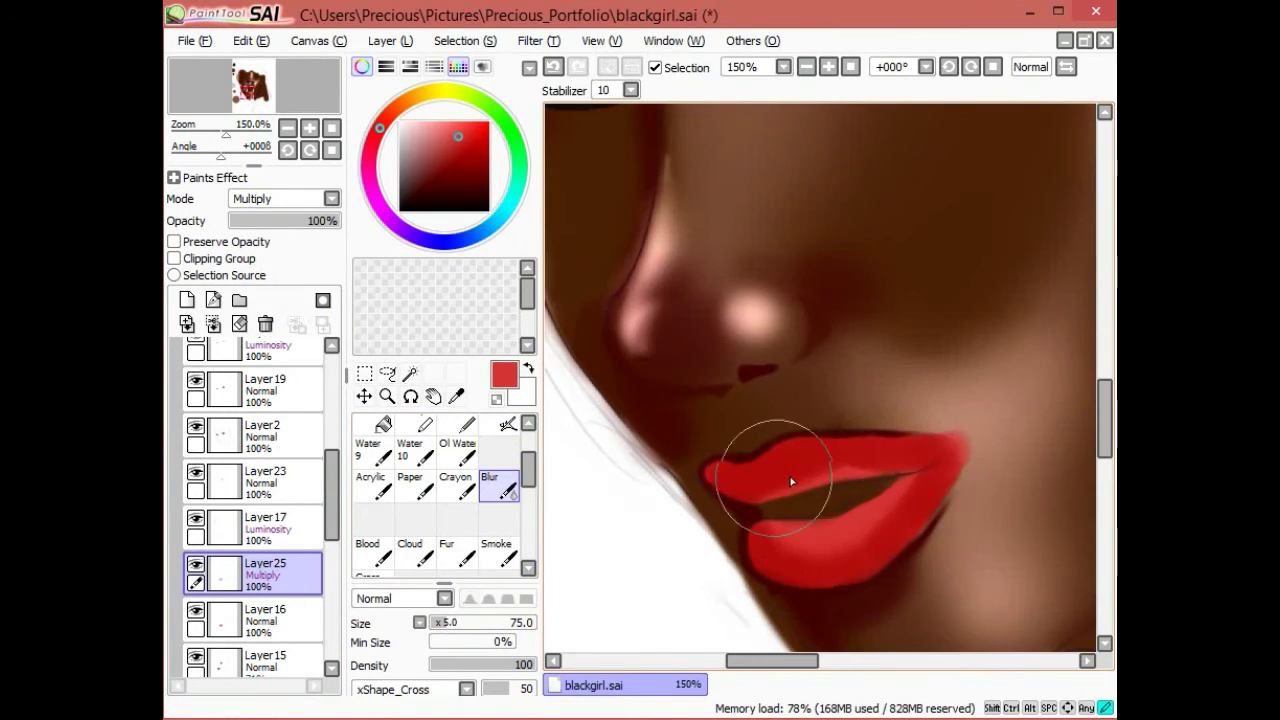
# Step: Draw fine dark red crease lines on the lips with the Crayon on a new layer
pyautogui.keyDown('alt'); pyautogui.click(760, 373); pyautogui.keyUp('alt')
pyautogui.click(186, 299)
pyautogui.click(457, 485)
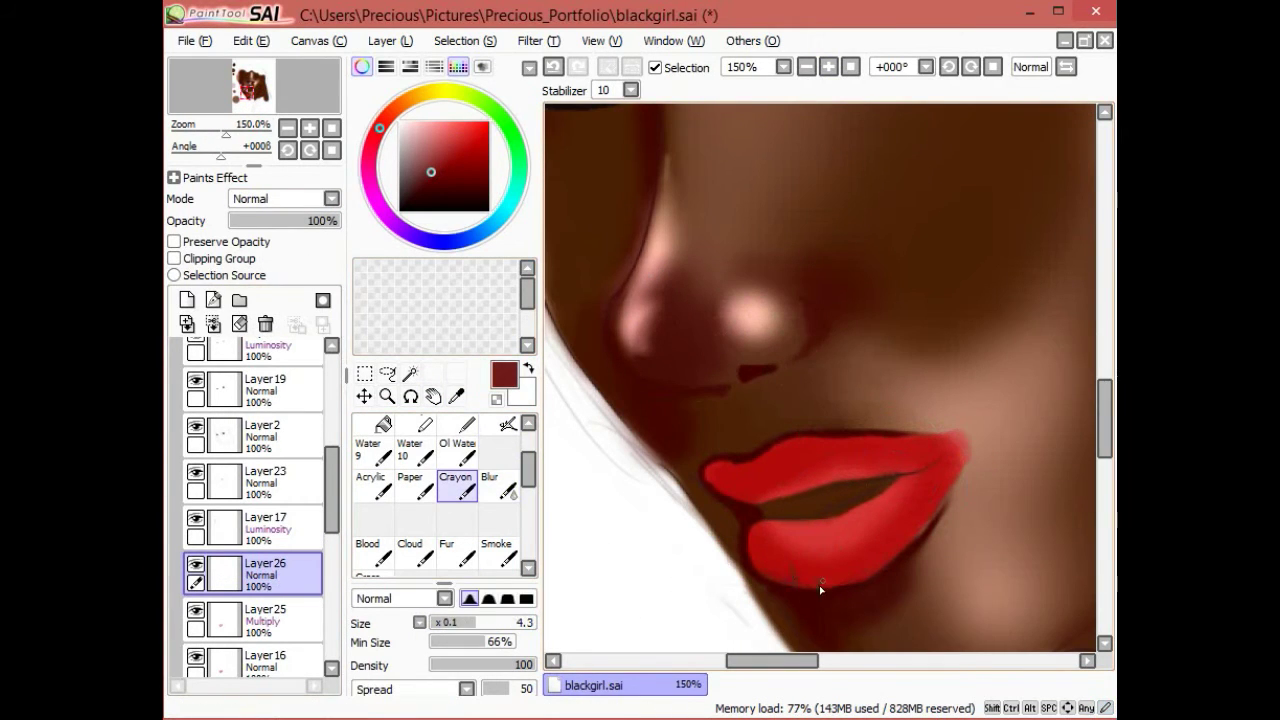
pyautogui.scroll(-2, 842, 462)
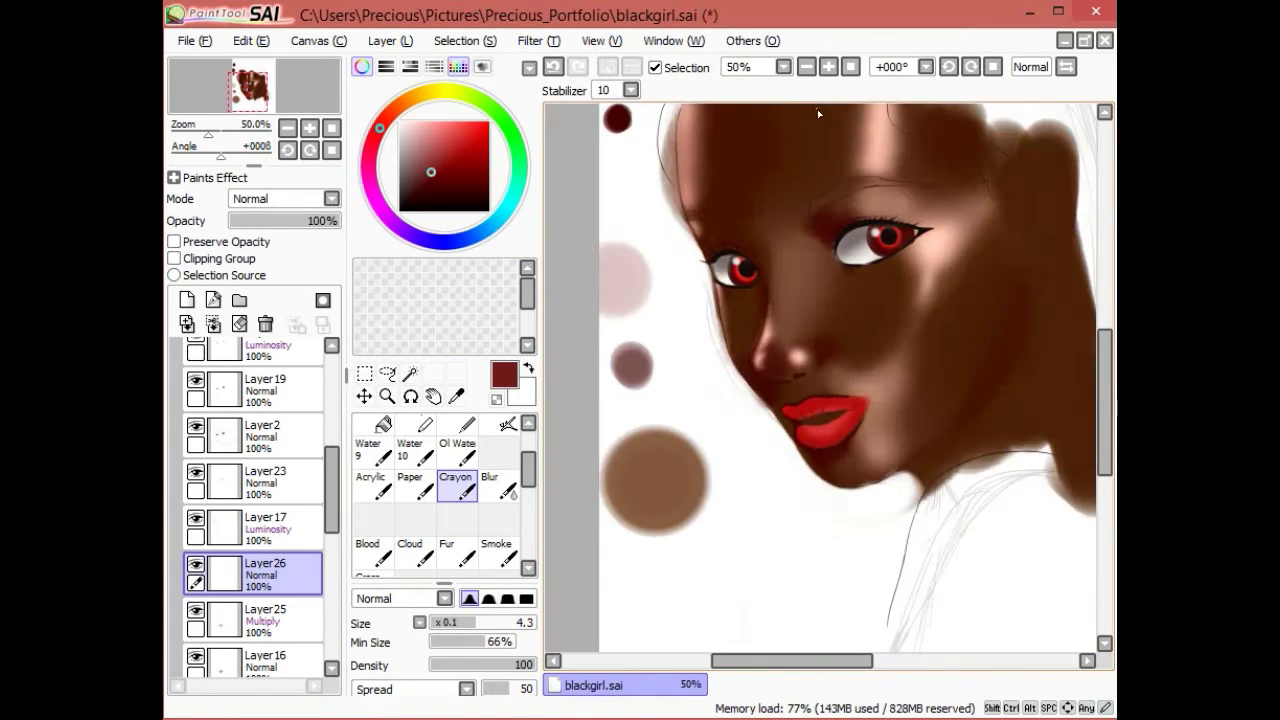
# Step: Add a Luminosity layer and paint pale shine spots on both lips with a sampled skin highlight color
pyautogui.scroll(1, 842, 462)
pyautogui.click(186, 299)
pyautogui.click(330, 198)
pyautogui.click(270, 268)
pyautogui.keyDown('alt'); pyautogui.click(775, 335); pyautogui.keyUp('alt')
pyautogui.click(507, 423)
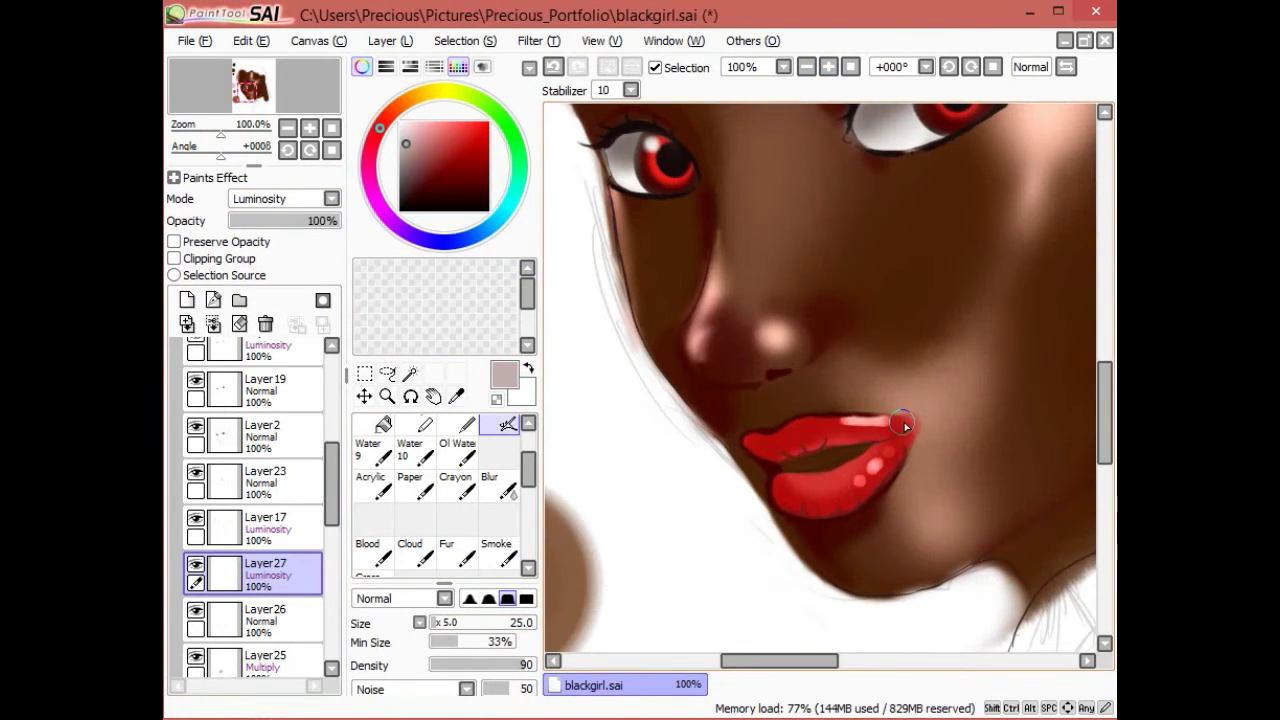
pyautogui.scroll(-3, 904, 426)
pyautogui.scroll(3, 904, 426)
# Step: Fill the opening between the lips with pale teeth on a new layer and retouch the lip lines in dark red
pyautogui.keyDown('alt'); pyautogui.click(860, 423); pyautogui.keyUp('alt')
pyautogui.click(186, 299)
pyautogui.hotkey('ctrl', 'z')
pyautogui.scroll(1, 829, 380)
pyautogui.keyDown('alt'); pyautogui.click(850, 505); pyautogui.keyUp('alt')
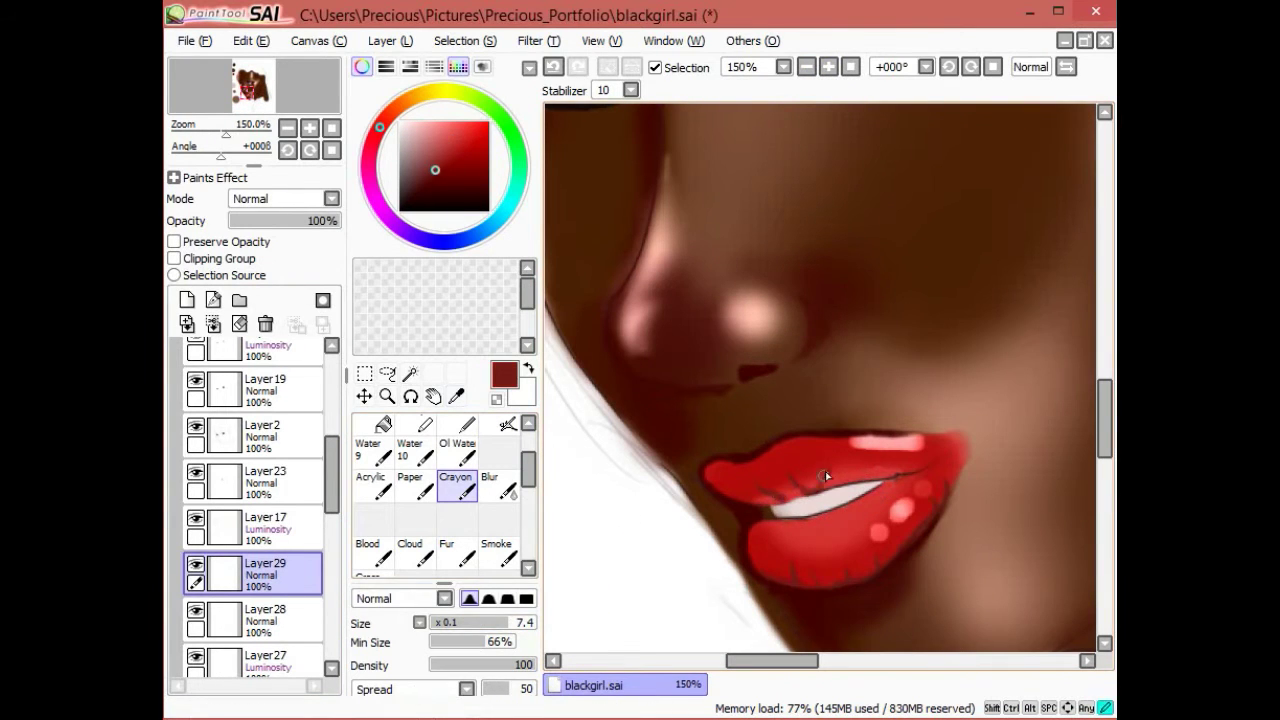
# Step: Paint a near-black brown shadow from under the chin along the jawline toward the ear and soften its edges
pyautogui.scroll(-2, 922, 476)
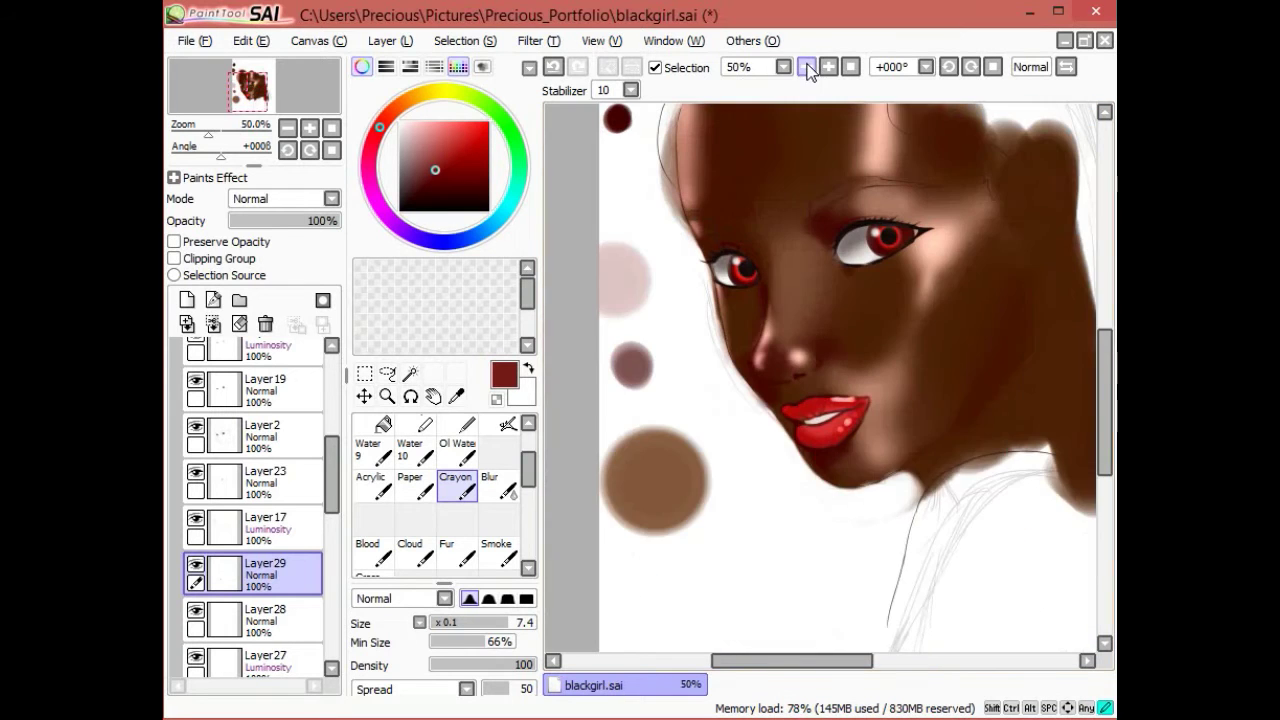
pyautogui.keyDown('alt'); pyautogui.click(553, 494); pyautogui.keyUp('alt')
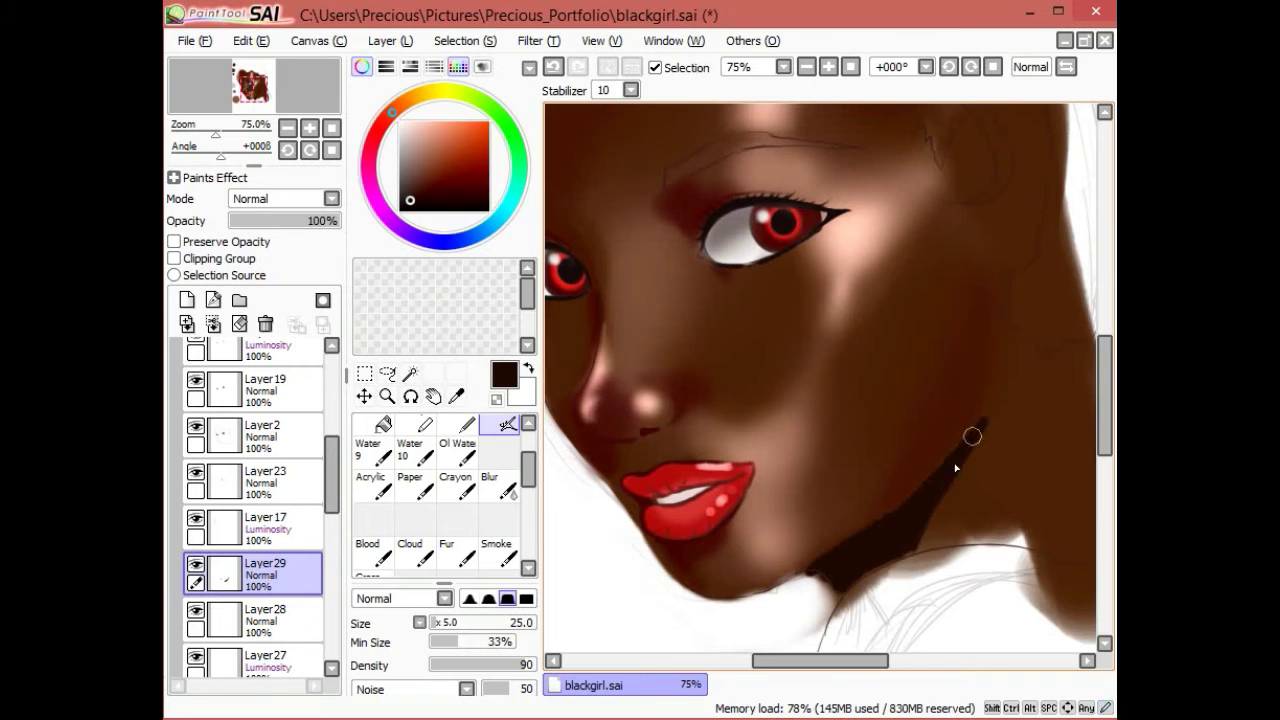
pyautogui.click(806, 67)
pyautogui.click(829, 67)
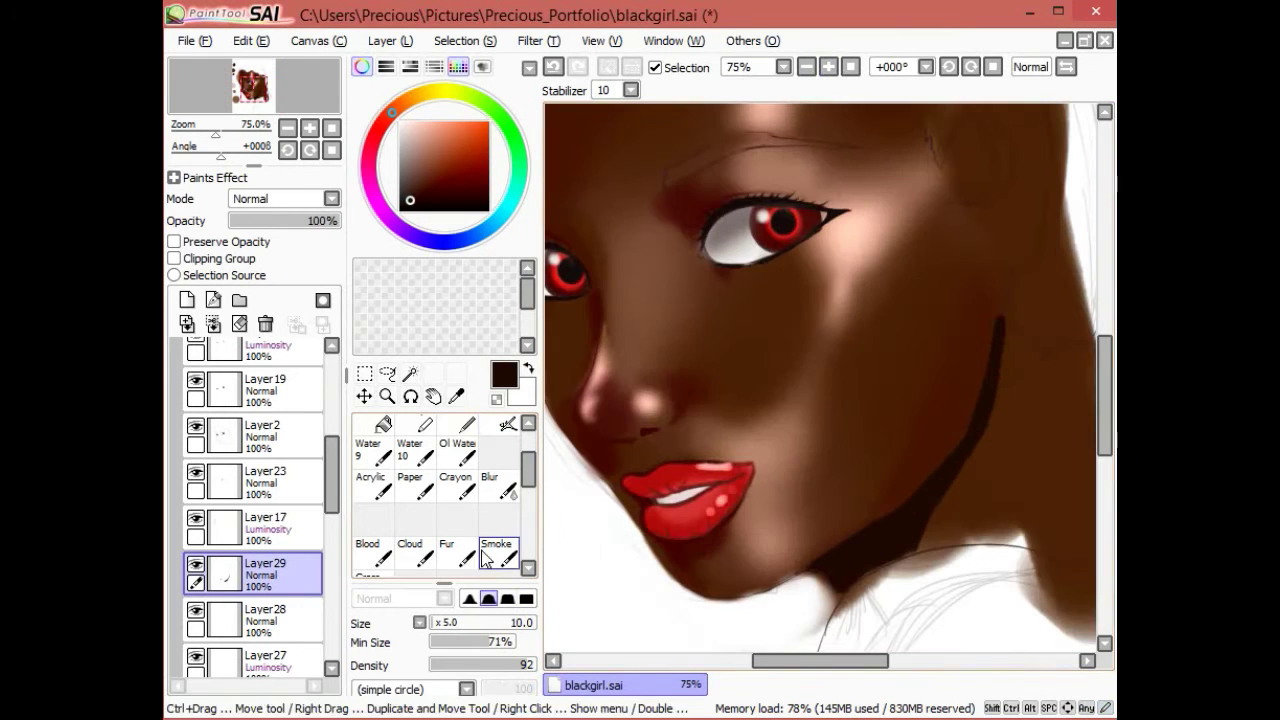
pyautogui.moveTo(985, 430); pyautogui.dragTo(922, 518)
pyautogui.click(489, 488)
pyautogui.moveTo(1000, 350); pyautogui.dragTo(1000, 463)
pyautogui.click(497, 553)
pyautogui.click(806, 67)
pyautogui.click(829, 67)
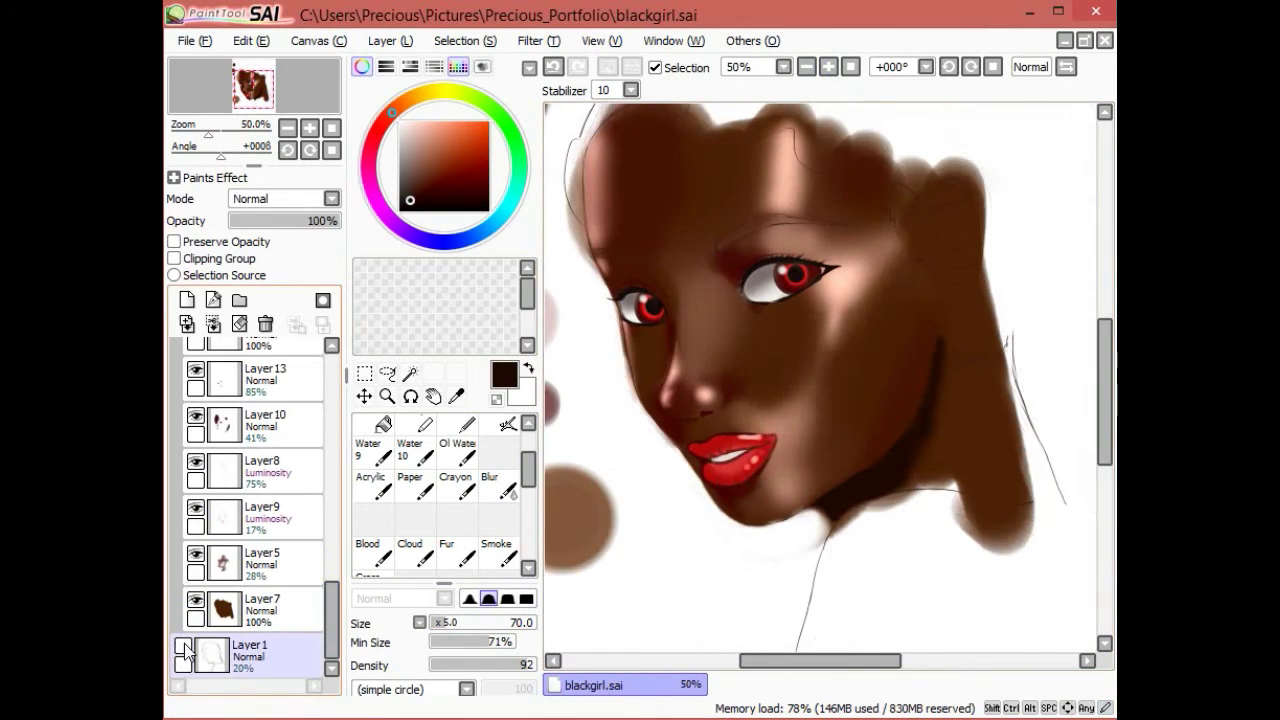
# Step: Hide the sketch on Layer1 and set Layer5's opacity to 10%
pyautogui.click(806, 67)
pyautogui.click(829, 67)
pyautogui.click(806, 67)
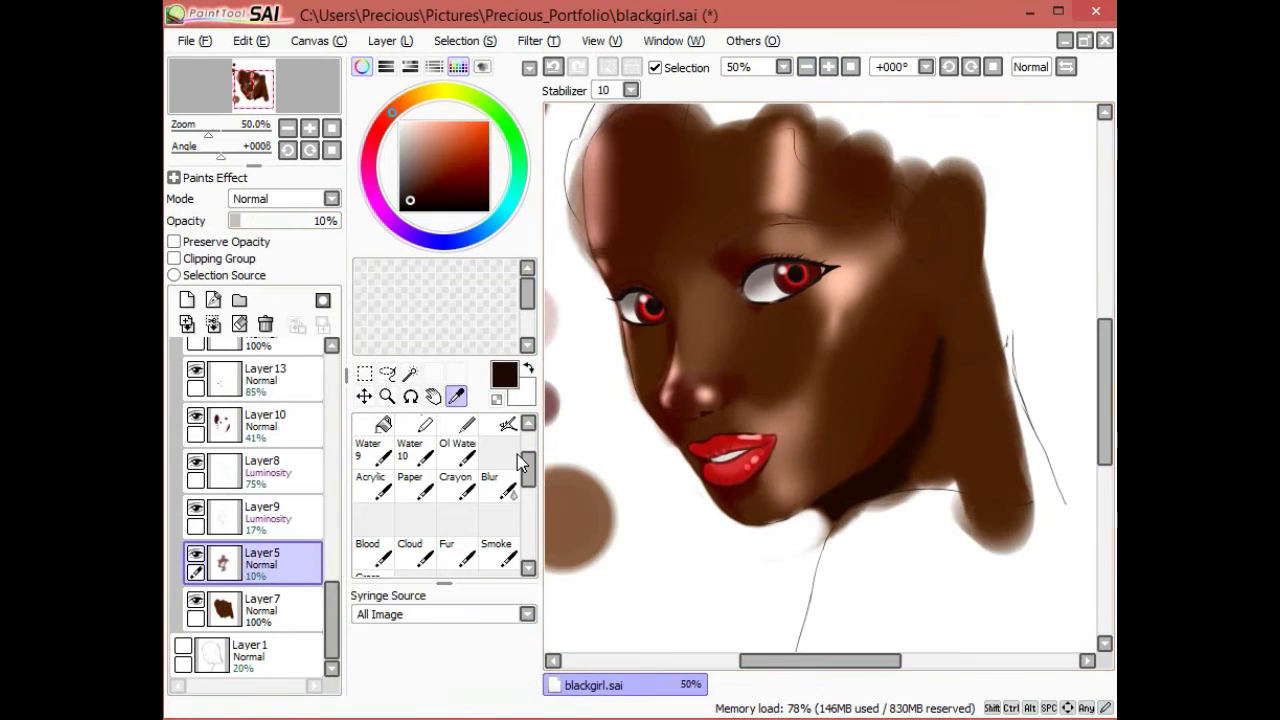
# Step: Paint dusty rose highlights over the face on Layer9, the 17% Luminosity layer, and blur them
pyautogui.keyDown('alt'); pyautogui.click(709, 163); pyautogui.keyUp('alt')
pyautogui.click(514, 474)
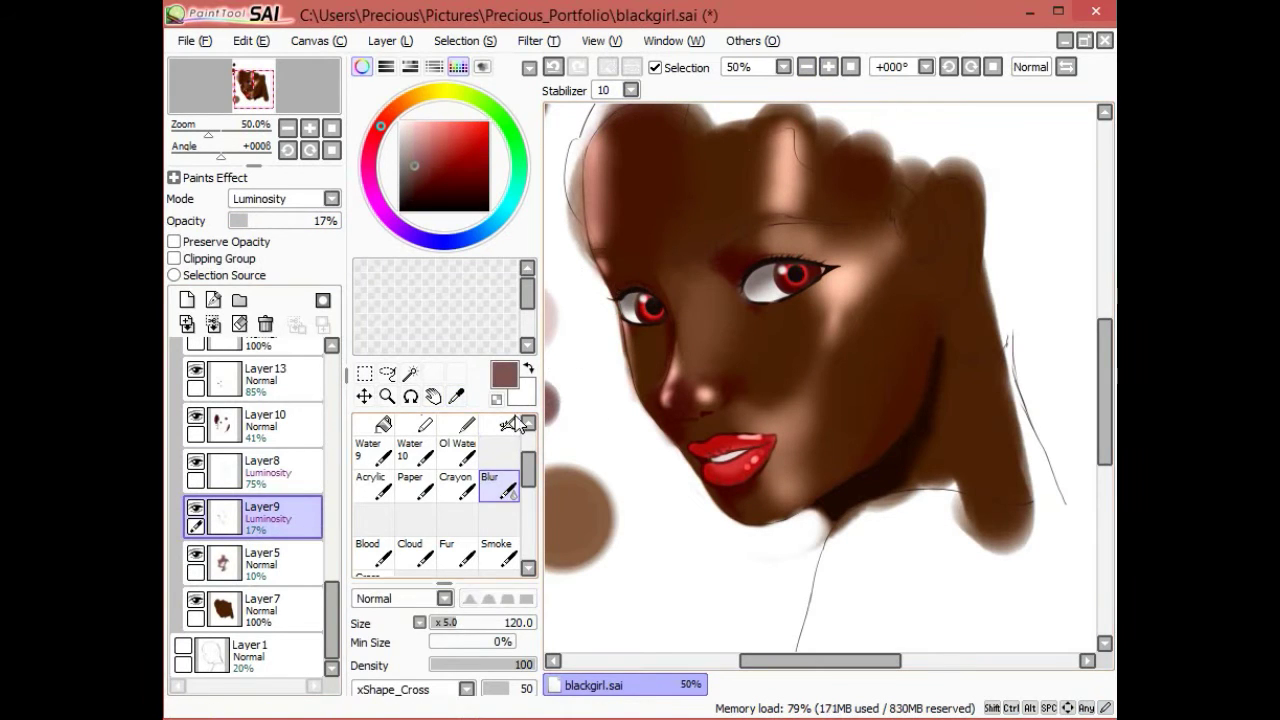
pyautogui.press('b')
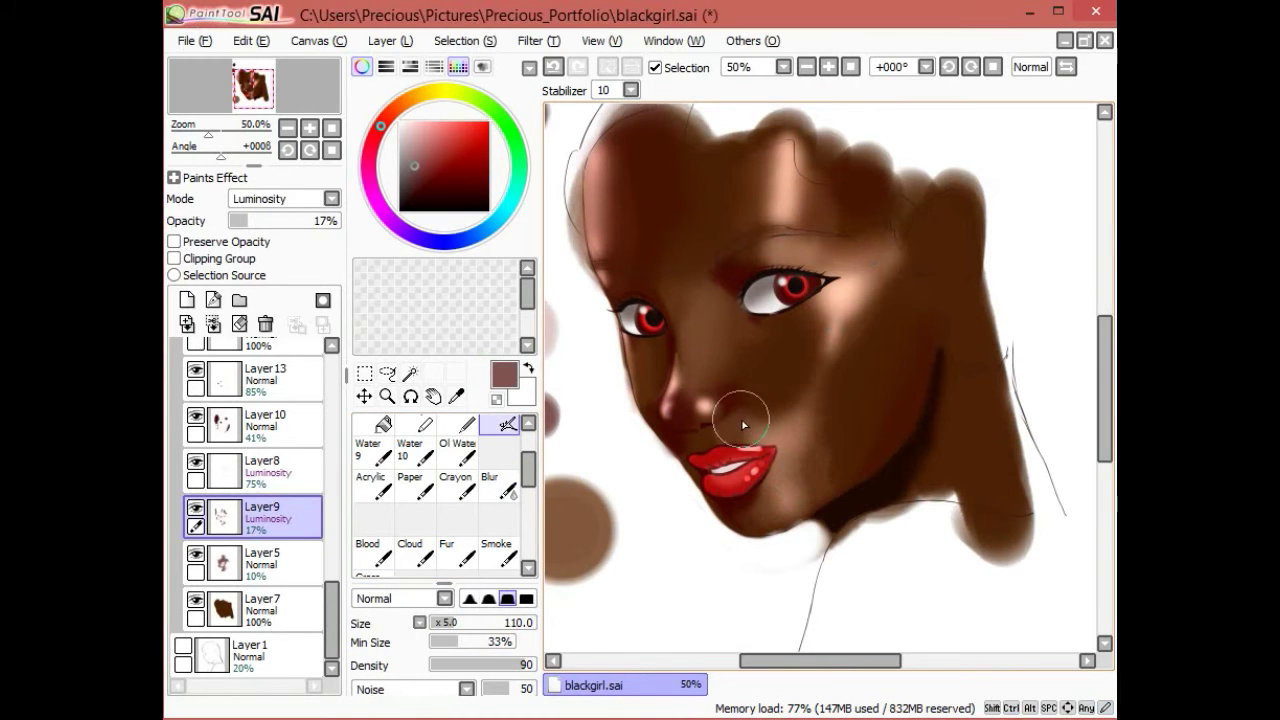
pyautogui.press('b')
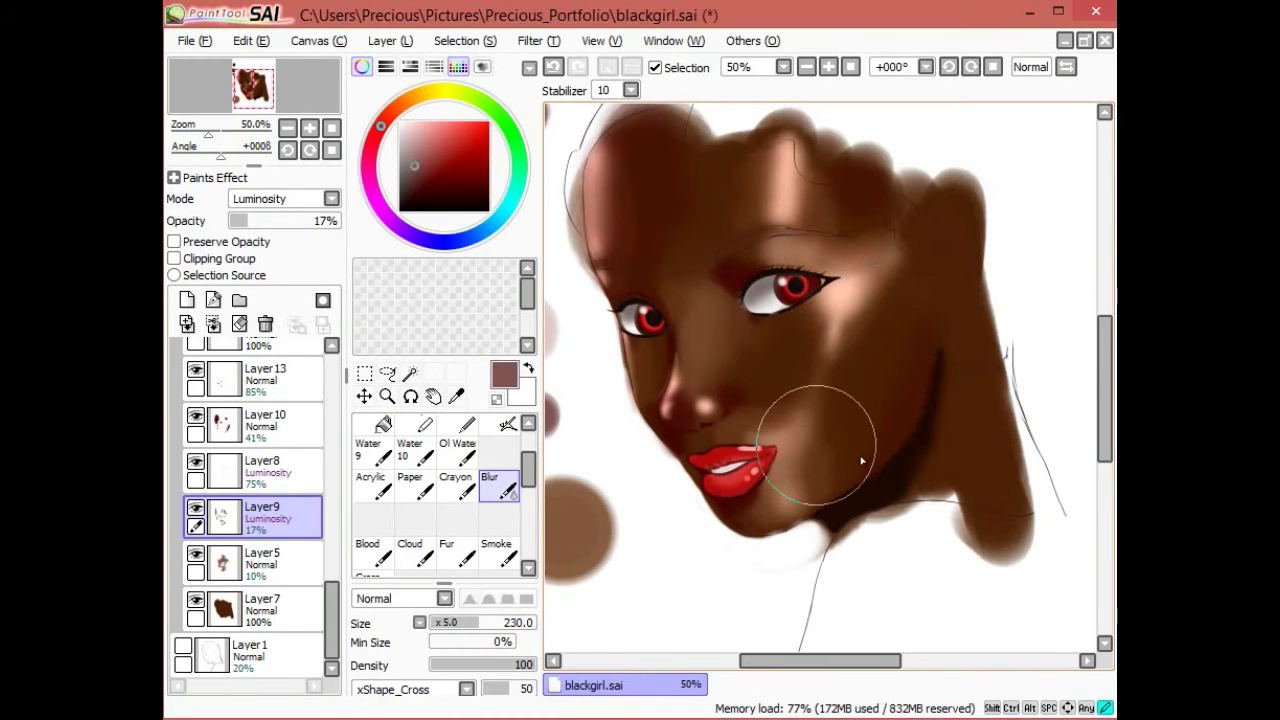
# Step: Darken the nostril, the far face contour and the jaw shadow's upper end with near-black Crayon strokes on Layer29
pyautogui.press('e')
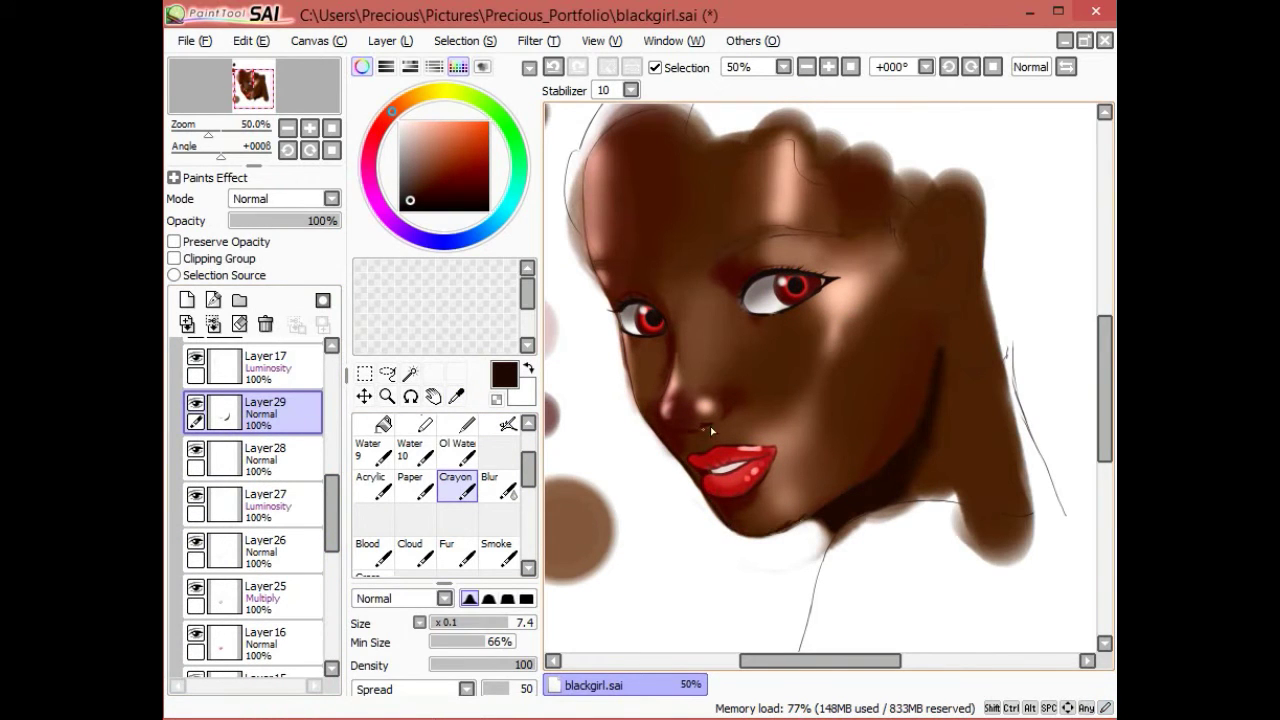
pyautogui.scroll(1, 942, 349)
pyautogui.click(806, 67)
pyautogui.click(828, 67)
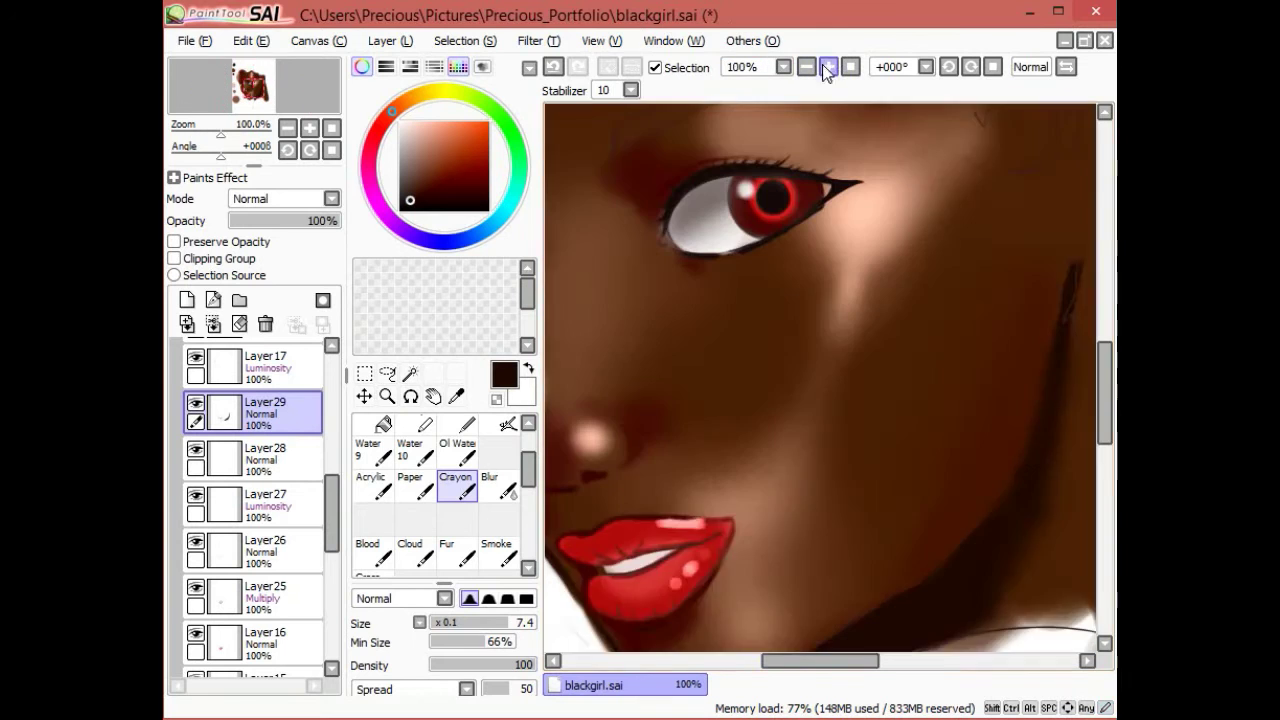
pyautogui.press('b')
pyautogui.scroll(-5, 290, 501)
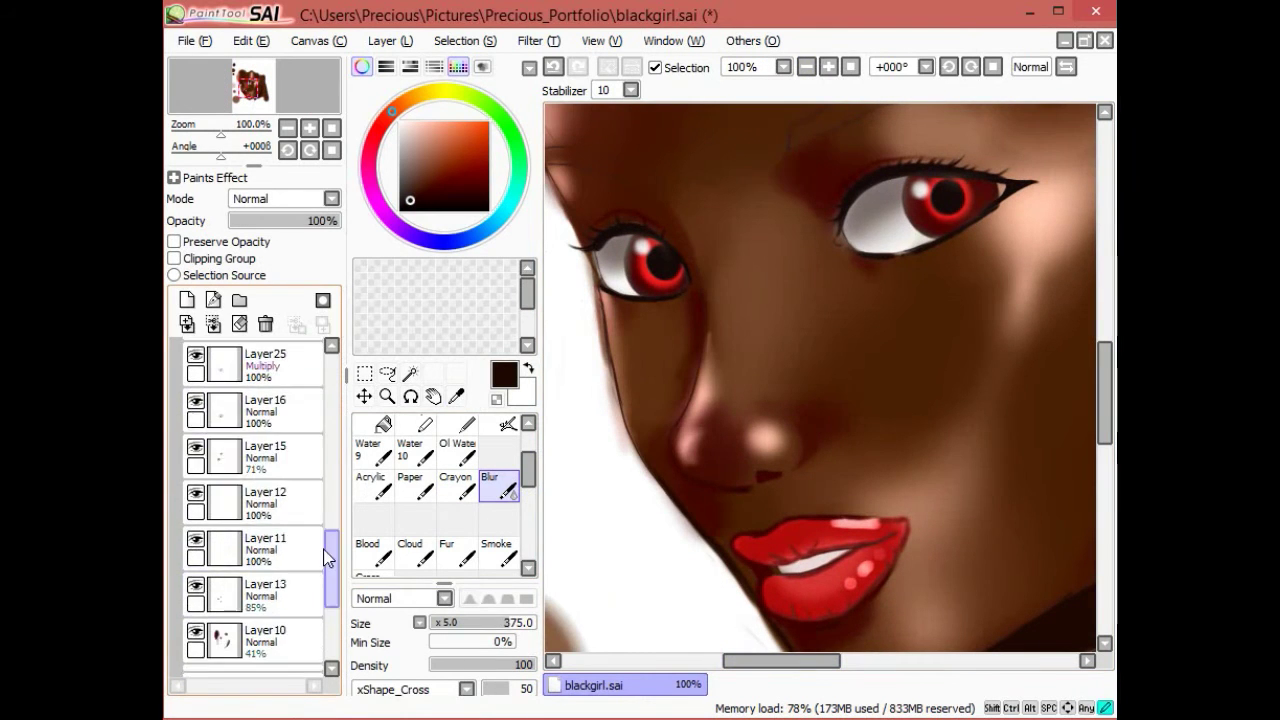
# Step: Add a layer at the top of the FACE group, shade below the near eye in dark reddish brown and blur it
pyautogui.click(195, 530)
pyautogui.click(456, 396)
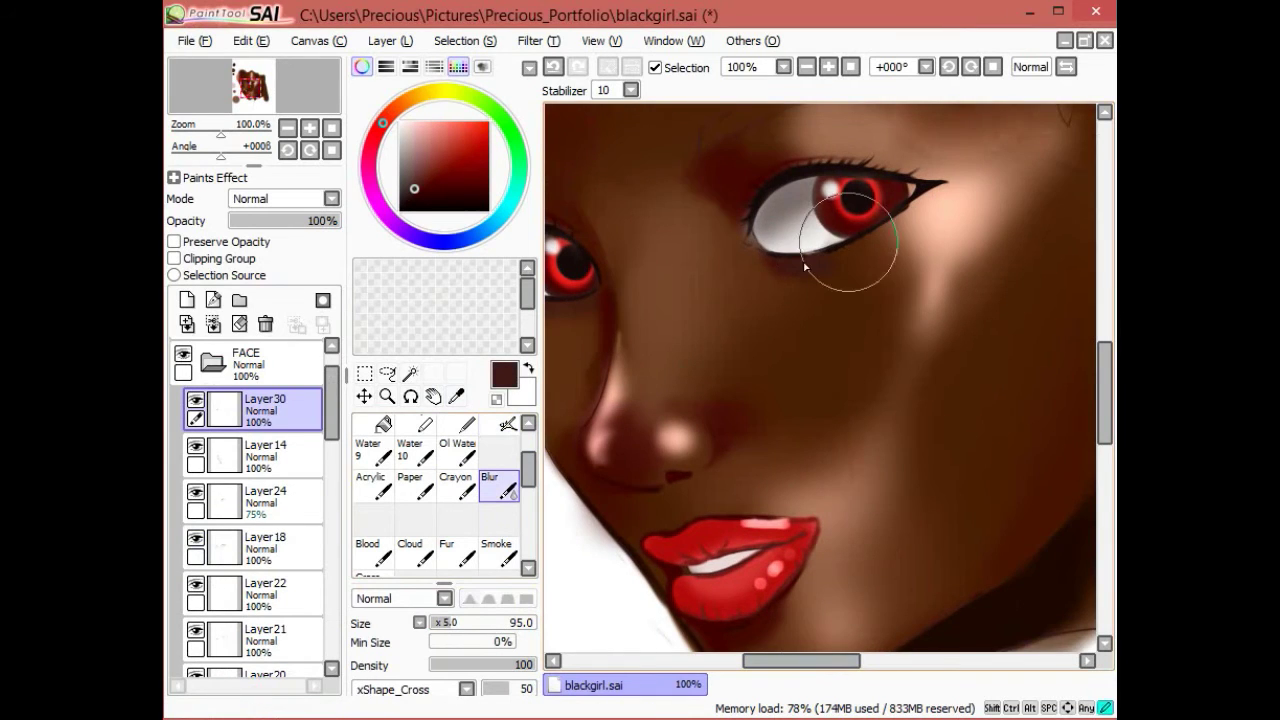
pyautogui.click(810, 69)
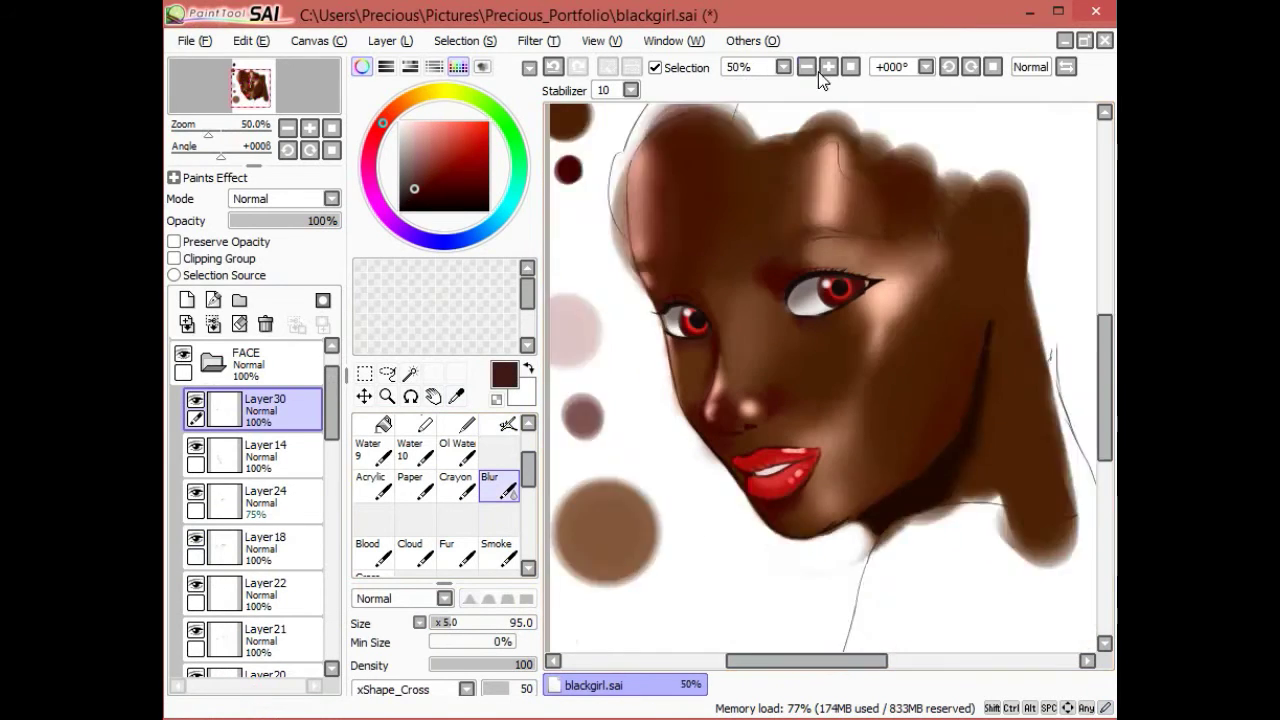
pyautogui.click(828, 67)
pyautogui.press('b')
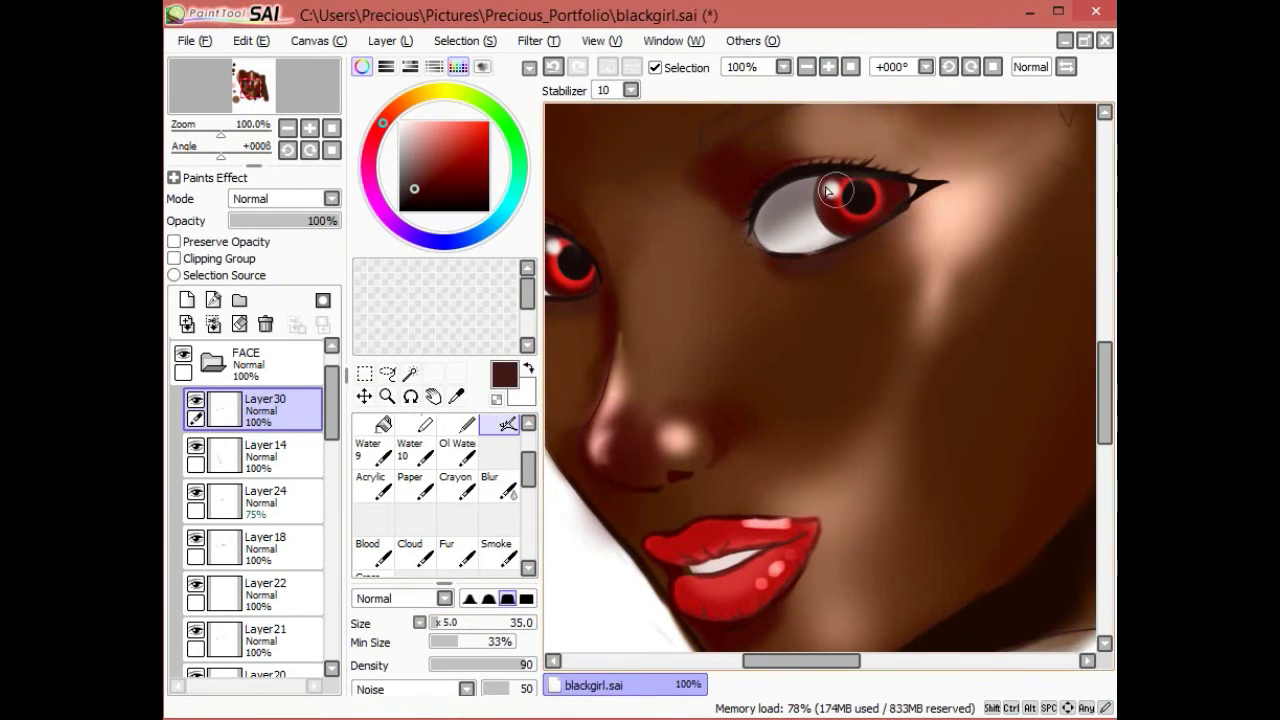
pyautogui.hotkey('ctrl', 'z')
# Step: Add a layer above Layer22 and try darkening the near eye's outer corner and lengthening its eyeliner wing
pyautogui.click(255, 455)
pyautogui.scroll(-2, 255, 455)
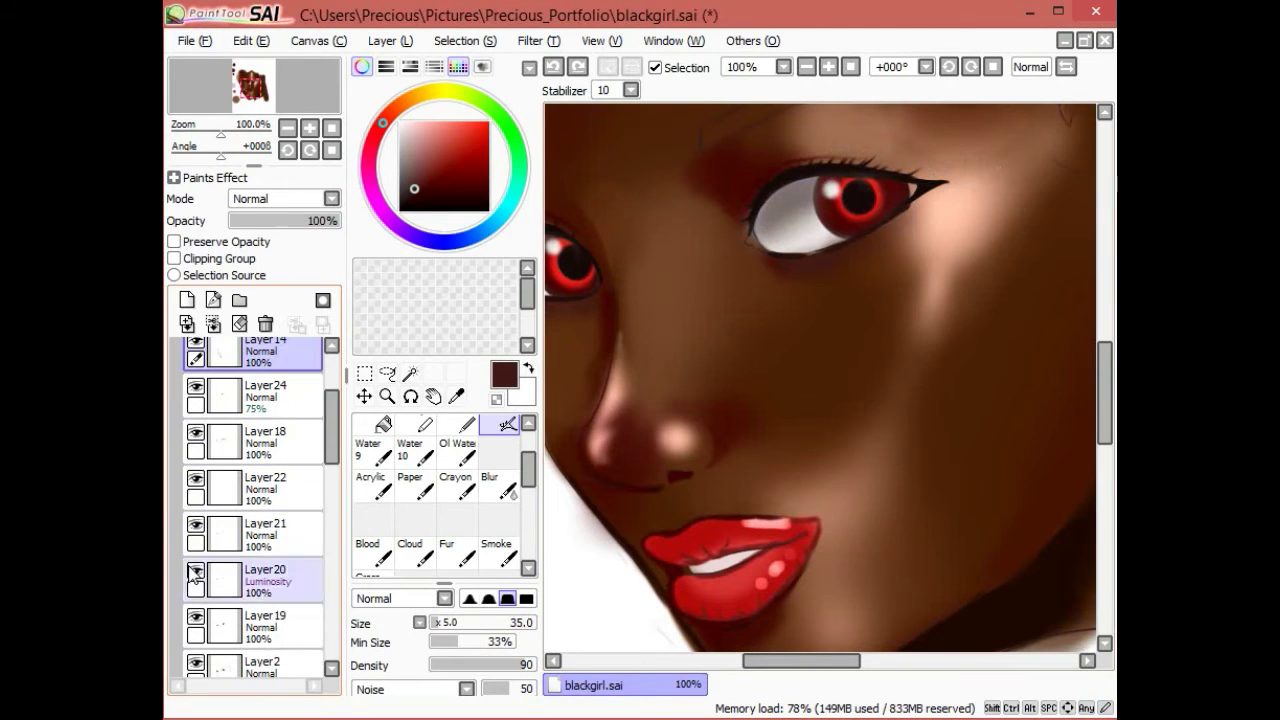
pyautogui.click(200, 498)
pyautogui.click(186, 300)
pyautogui.press('e')
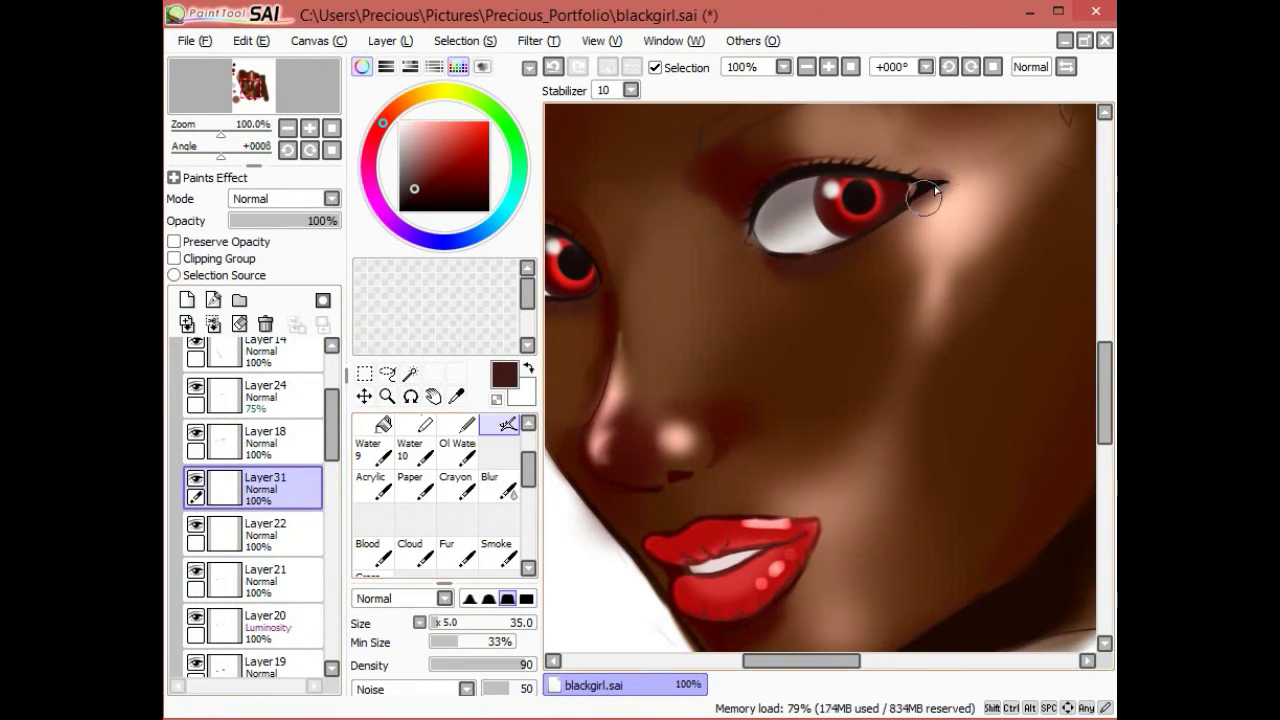
pyautogui.keyDown('alt'); pyautogui.click(925, 190); pyautogui.keyUp('alt')
pyautogui.moveTo(930, 188); pyautogui.dragTo(968, 170)
pyautogui.click(265, 440)
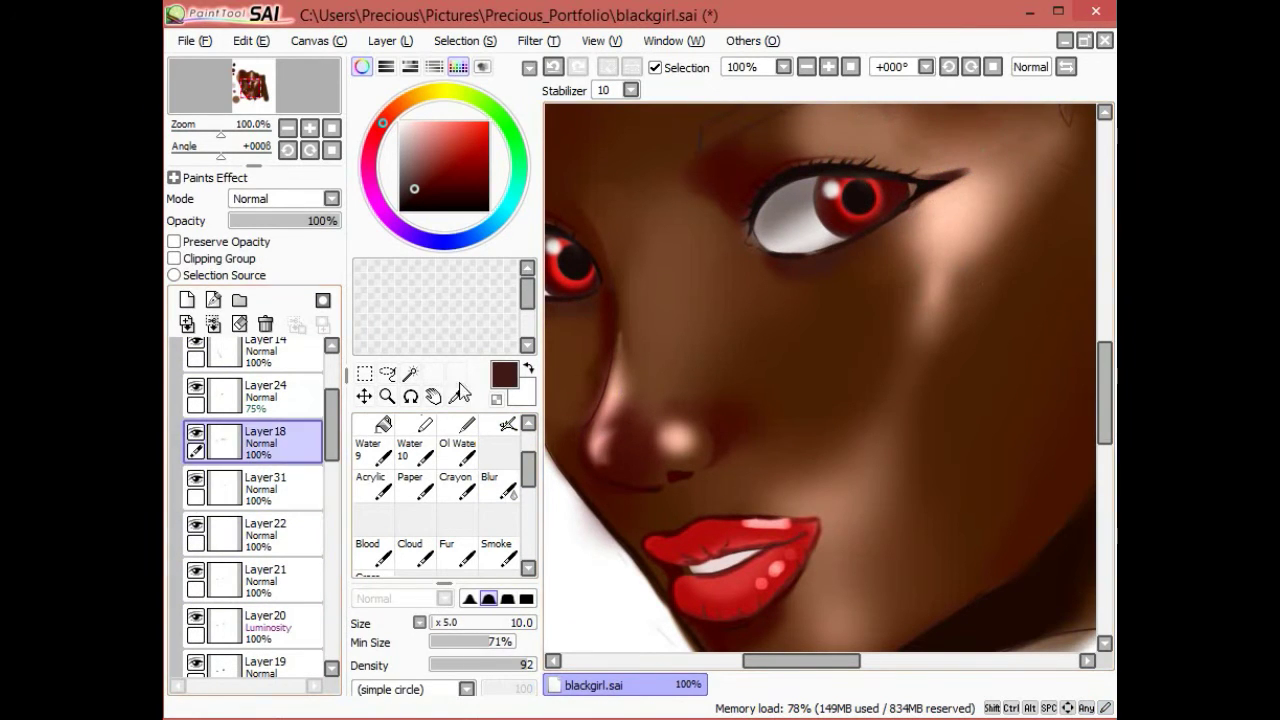
# Step: Shade the near eye's outer corner with a near-black red on Layer31 and blur the shading
pyautogui.click(456, 484)
pyautogui.scroll(-2, 905, 208)
pyautogui.click(265, 487)
pyautogui.click(490, 484)
pyautogui.scroll(2, 255, 480)
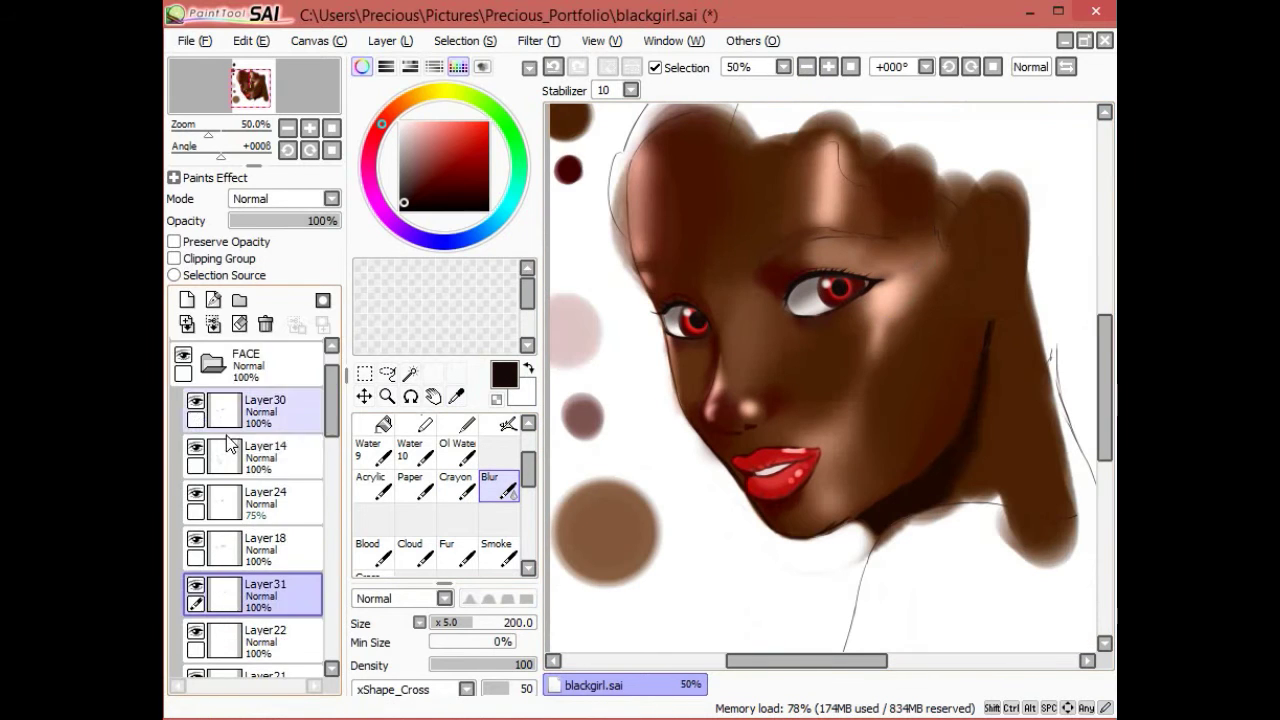
# Step: Add a layer at the top of the FACE group and draw dark red eyelid creases above the eyes with the Crayon
pyautogui.scroll(-5, 197, 512)
pyautogui.click(215, 522)
pyautogui.scroll(3, 1018, 475)
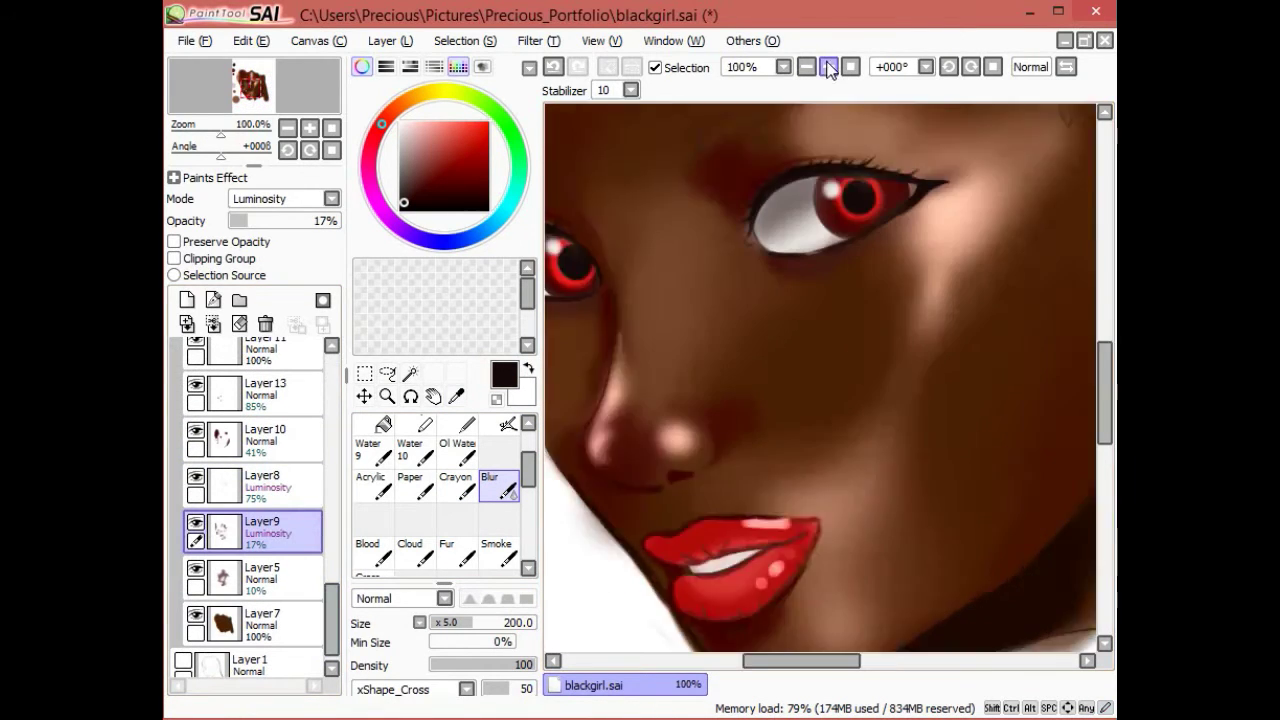
pyautogui.keyDown('ctrl'); pyautogui.click(985, 271); pyautogui.keyUp('ctrl')
pyautogui.keyDown('alt'); pyautogui.click(985, 271); pyautogui.keyUp('alt')
pyautogui.click(456, 484)
pyautogui.keyDown('alt'); pyautogui.click(701, 403); pyautogui.keyUp('alt')
pyautogui.scroll(-2, 800, 345)
pyautogui.scroll(2, 796, 447)
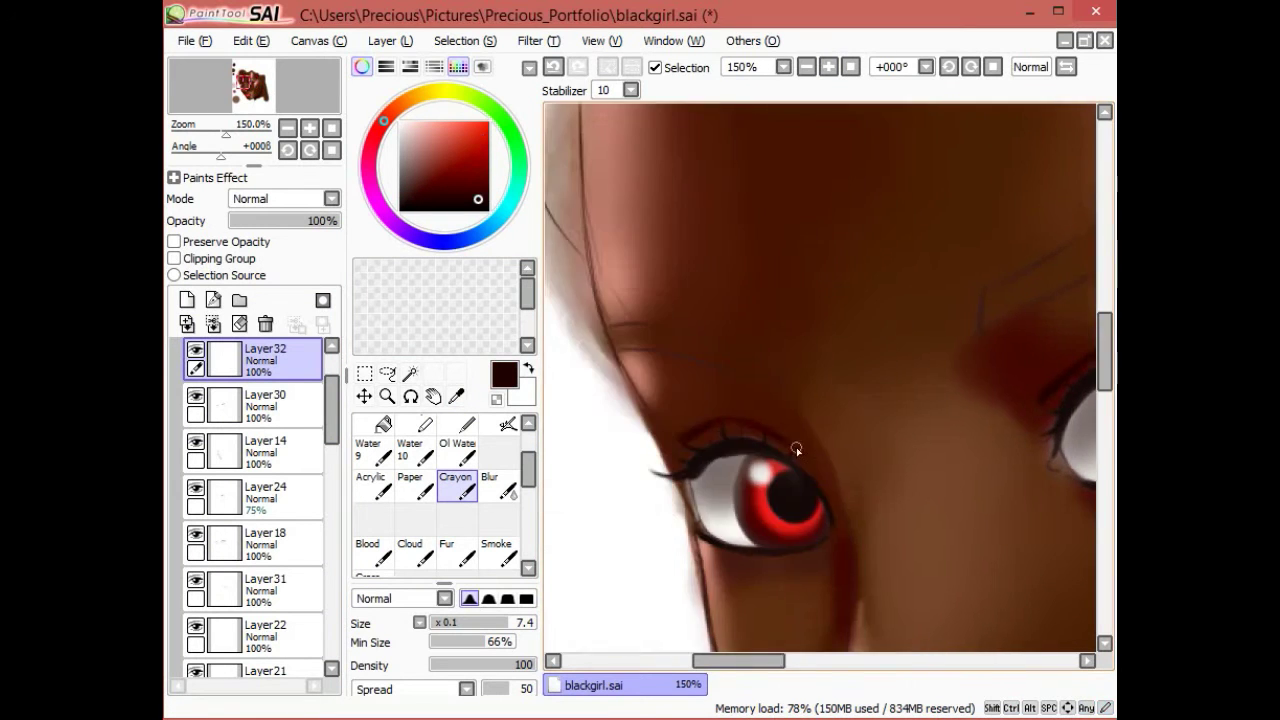
# Step: Define the nostrils and the underside of the nose with dark red strokes on Layer32
pyautogui.scroll(-3, 796, 447)
pyautogui.scroll(3, 786, 481)
pyautogui.press('e')
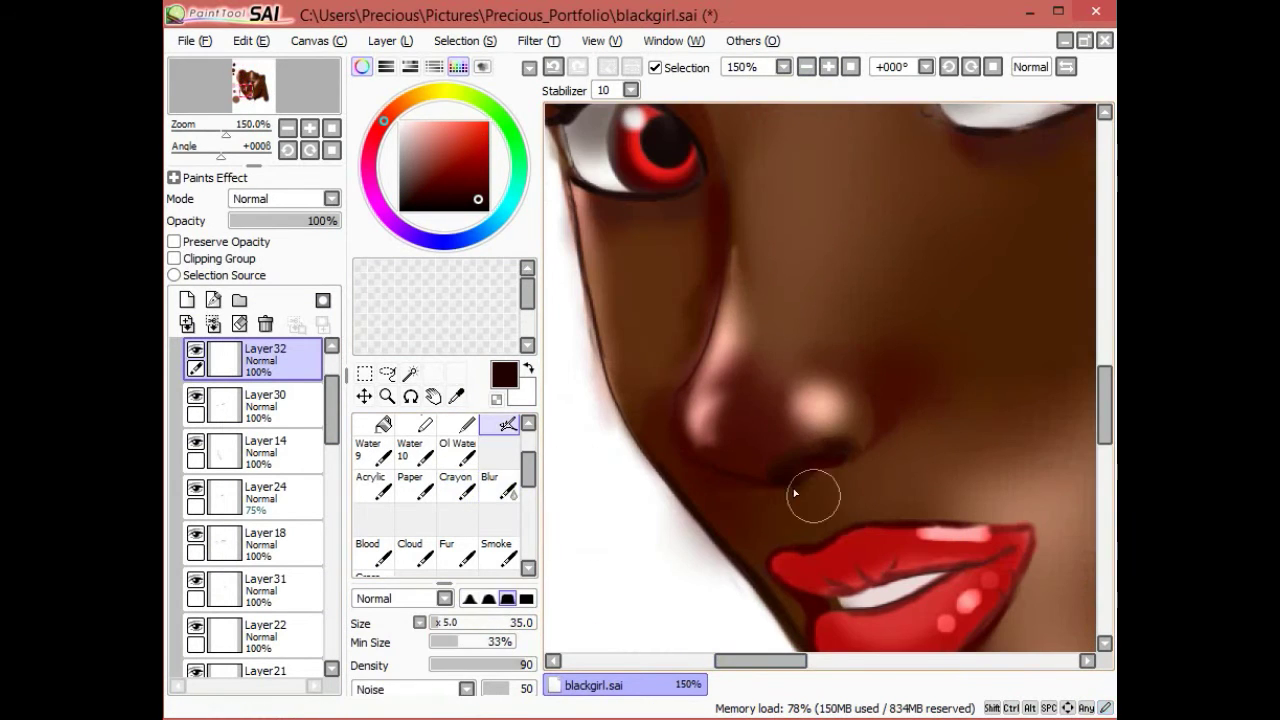
pyautogui.press('c')
pyautogui.scroll(-2, 817, 470)
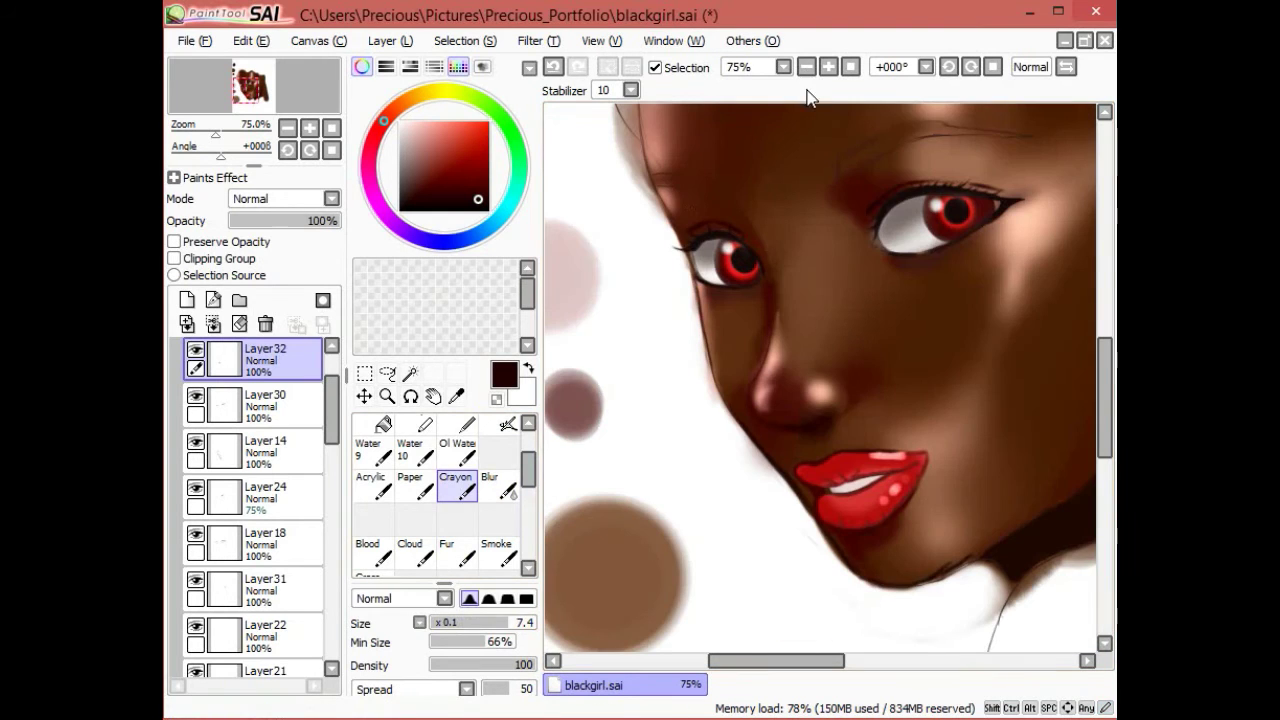
pyautogui.press('b')
pyautogui.scroll(2, 718, 328)
pyautogui.press('c')
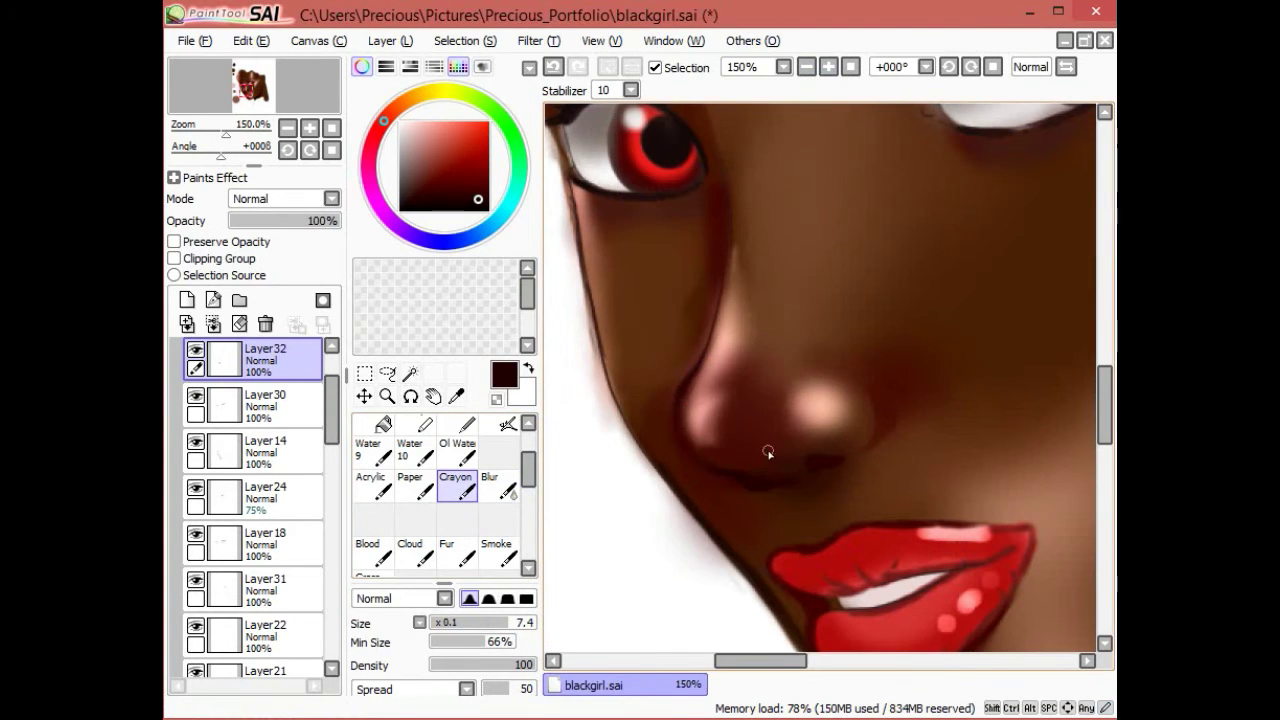
# Step: Save the painting and soften the nostril shading with the Blur brush at size 40
pyautogui.scroll(-3, 785, 115)
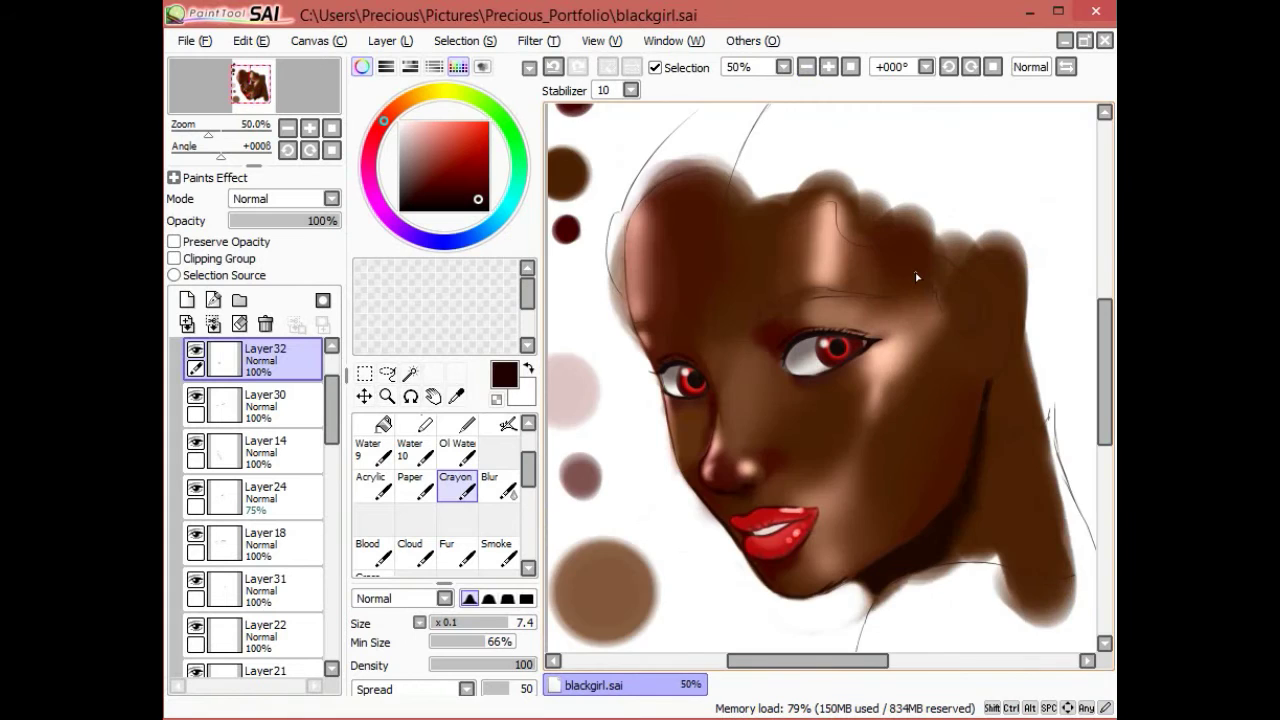
pyautogui.scroll(2, 716, 522)
pyautogui.press('b')
pyautogui.scroll(-2, 760, 460)
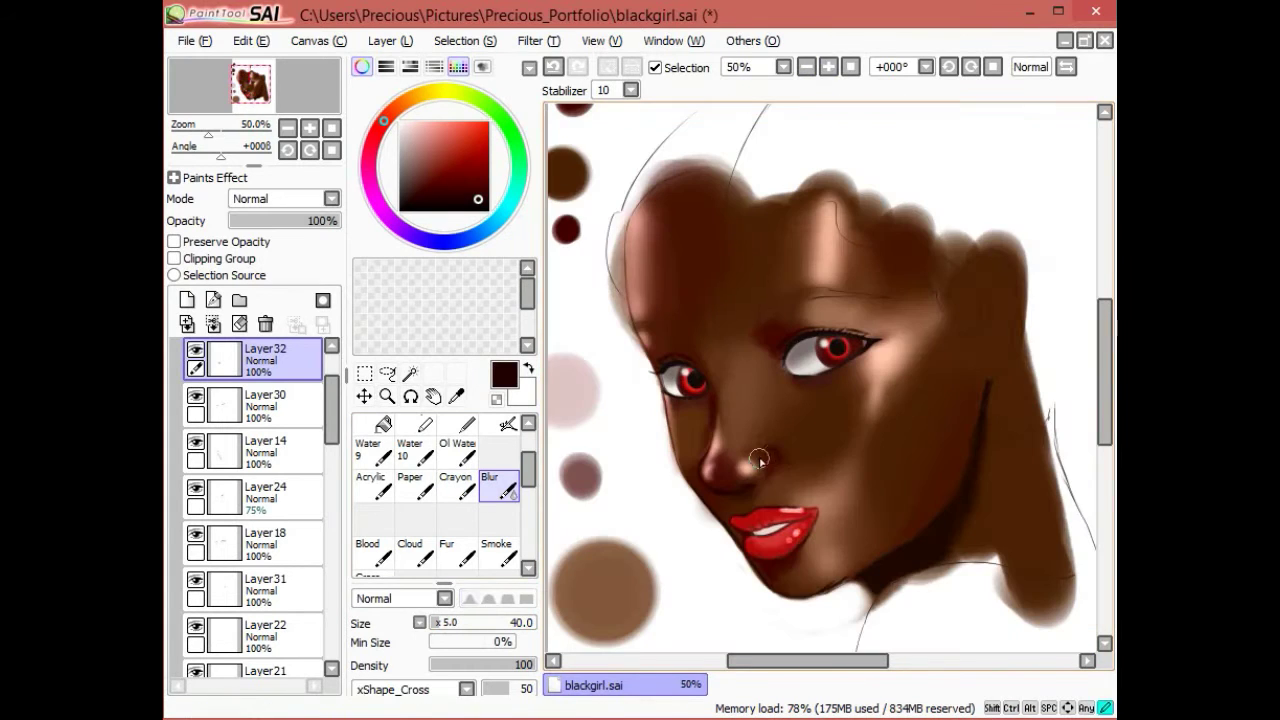
# Step: Add a new layer and paint the near eyebrow in navy-black, tapering its outer end with the Crayon
pyautogui.hotkey('ctrl', 'shift', 'n')
pyautogui.click(426, 239)
pyautogui.click(407, 198)
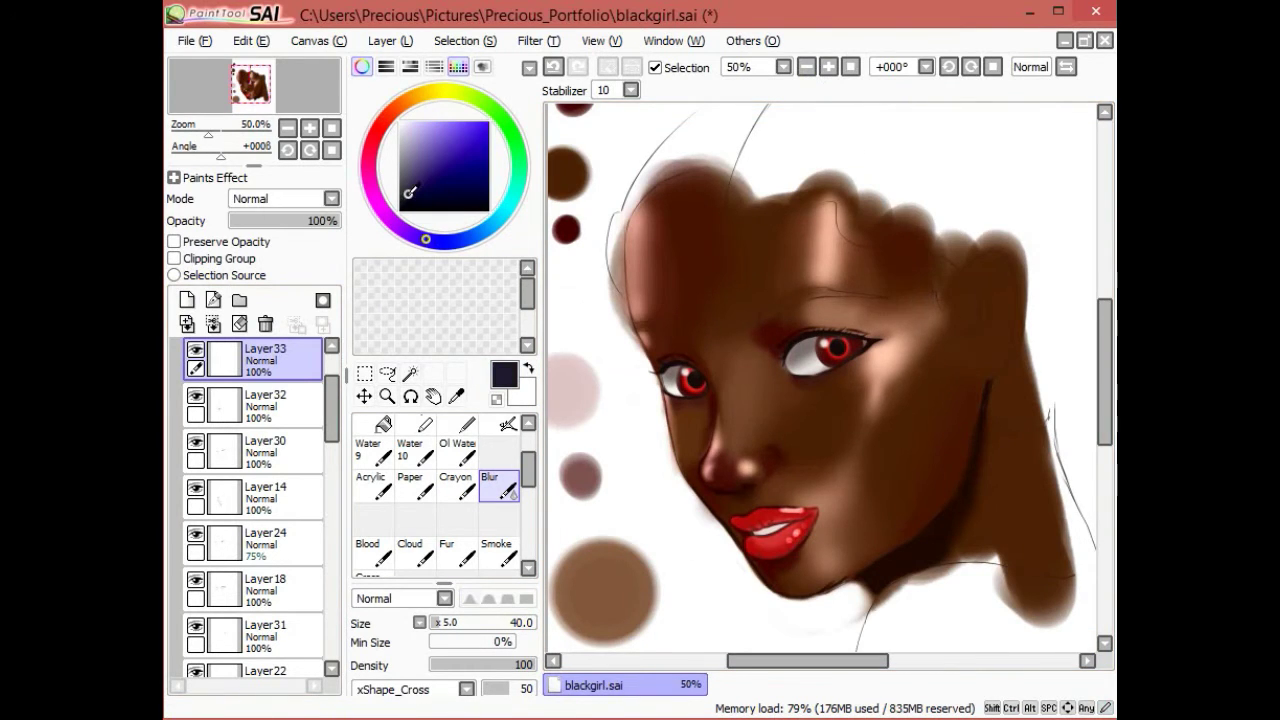
pyautogui.scroll(2, 710, 263)
pyautogui.press('e')
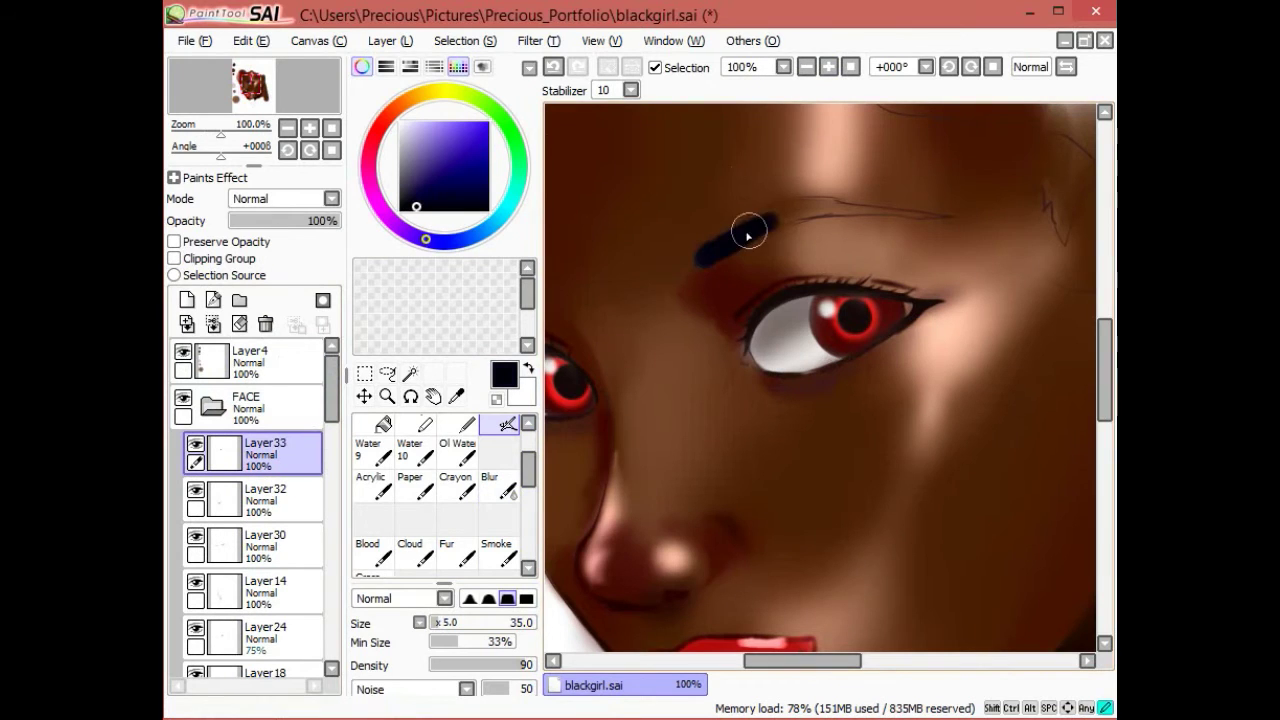
pyautogui.press('c')
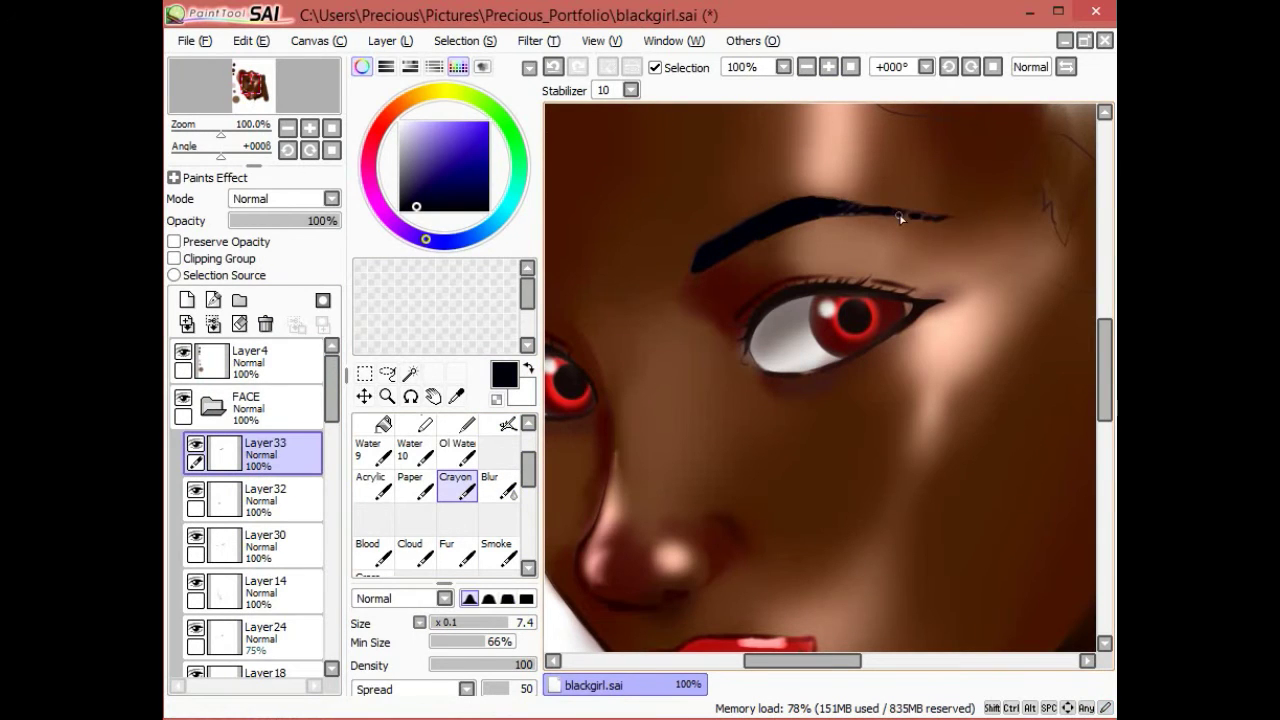
# Step: Add fine hair strokes to the near eyebrow with a size 3 Crayon and paint the far eyebrow in navy-black
pyautogui.click(826, 67)
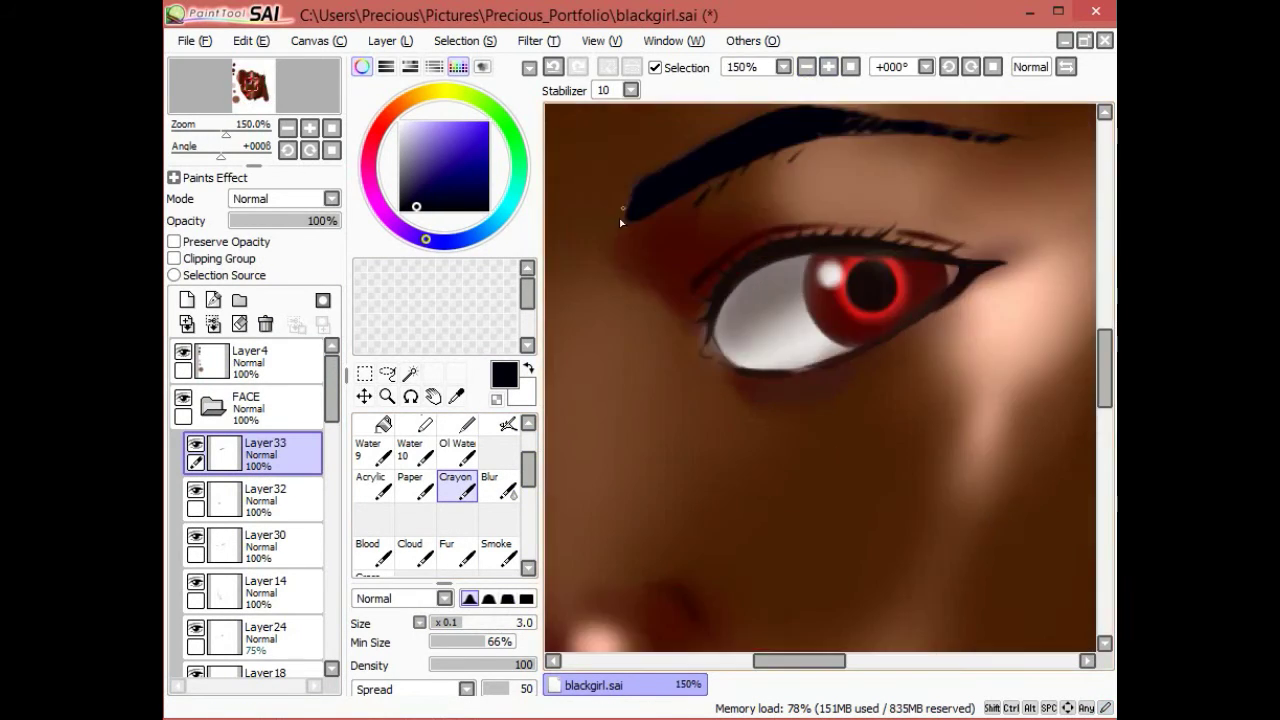
pyautogui.click(806, 67)
pyautogui.click(828, 67)
pyautogui.click(828, 67)
pyautogui.click(828, 67)
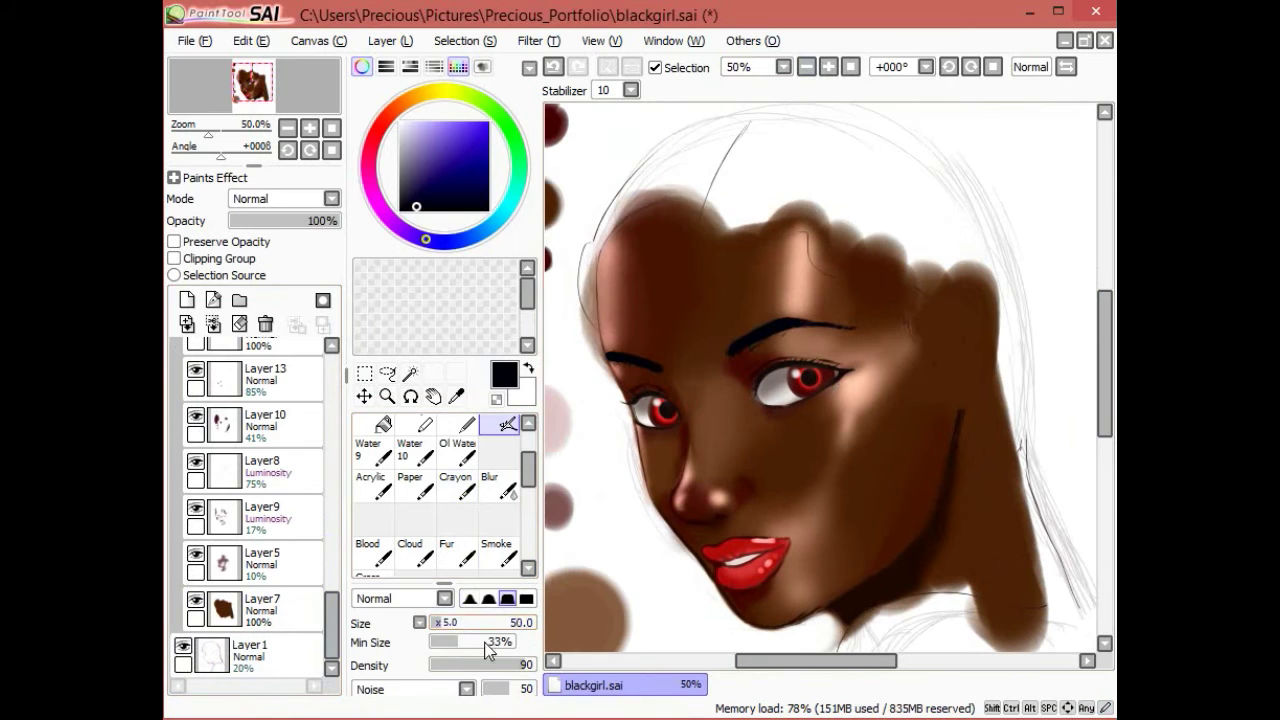
# Step: Show the sketch layer and fill the hair over the head and behind the ear with navy-black along the sketch
pyautogui.moveTo(655, 150)
pyautogui.mouseDown()
pyautogui.moveTo(714, 223)
pyautogui.moveTo(925, 257)
pyautogui.moveTo(752, 141)
pyautogui.moveTo(800, 137)
pyautogui.moveTo(980, 223)
pyautogui.moveTo(1000, 374)
pyautogui.moveTo(941, 307)
pyautogui.moveTo(1020, 430)
pyautogui.moveTo(605, 230)
pyautogui.moveTo(583, 287)
pyautogui.mouseUp()
pyautogui.moveTo(593, 222); pyautogui.dragTo(700, 140)
# Step: Erase the excess hair paint to shape the hairline along the forehead and the curl beside the ear
pyautogui.press('e')
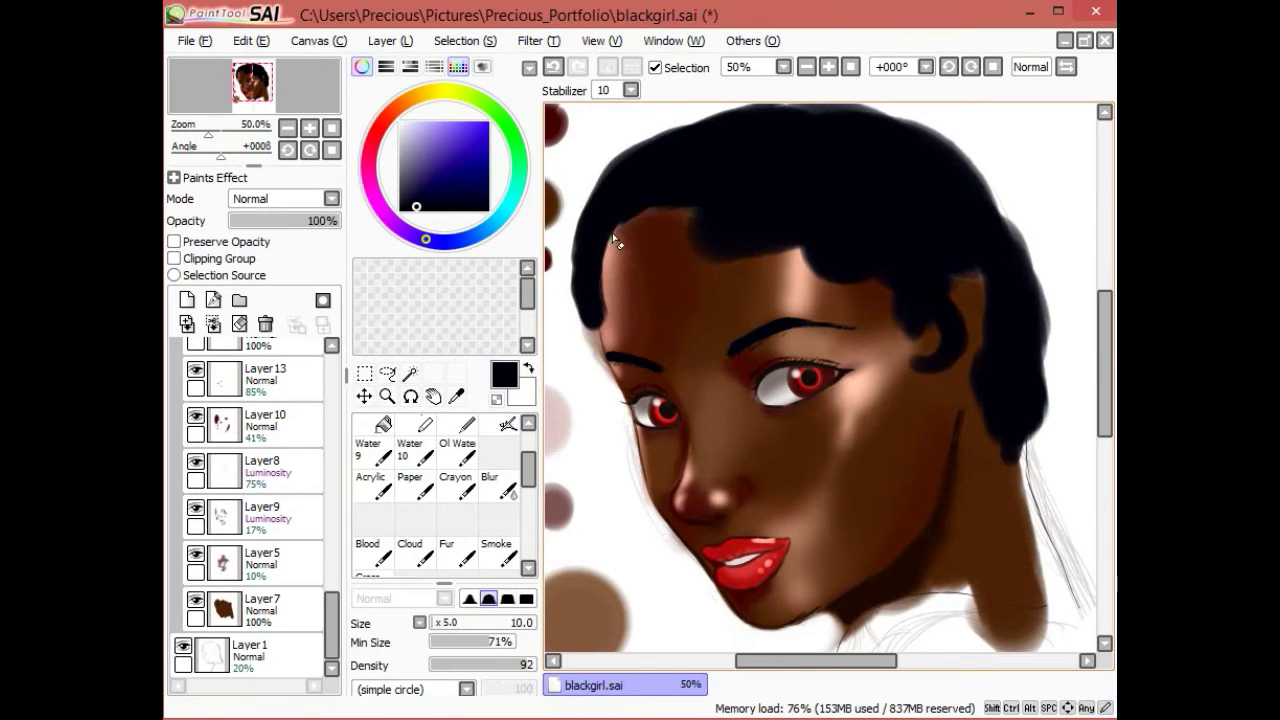
pyautogui.scroll(2, 660, 300)
pyautogui.moveTo(673, 307); pyautogui.dragTo(776, 177)
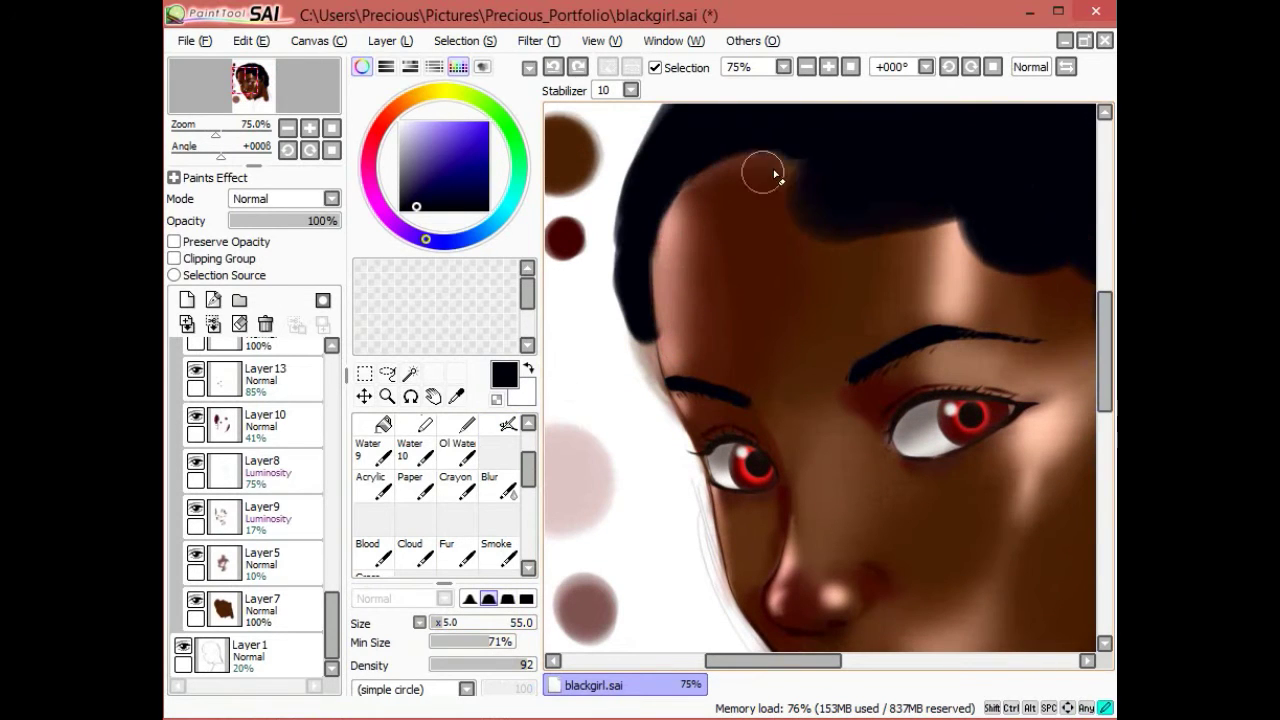
pyautogui.hscroll(3, 900, 340)
pyautogui.moveTo(935, 392); pyautogui.dragTo(978, 363)
pyautogui.press('[')
pyautogui.press('[')
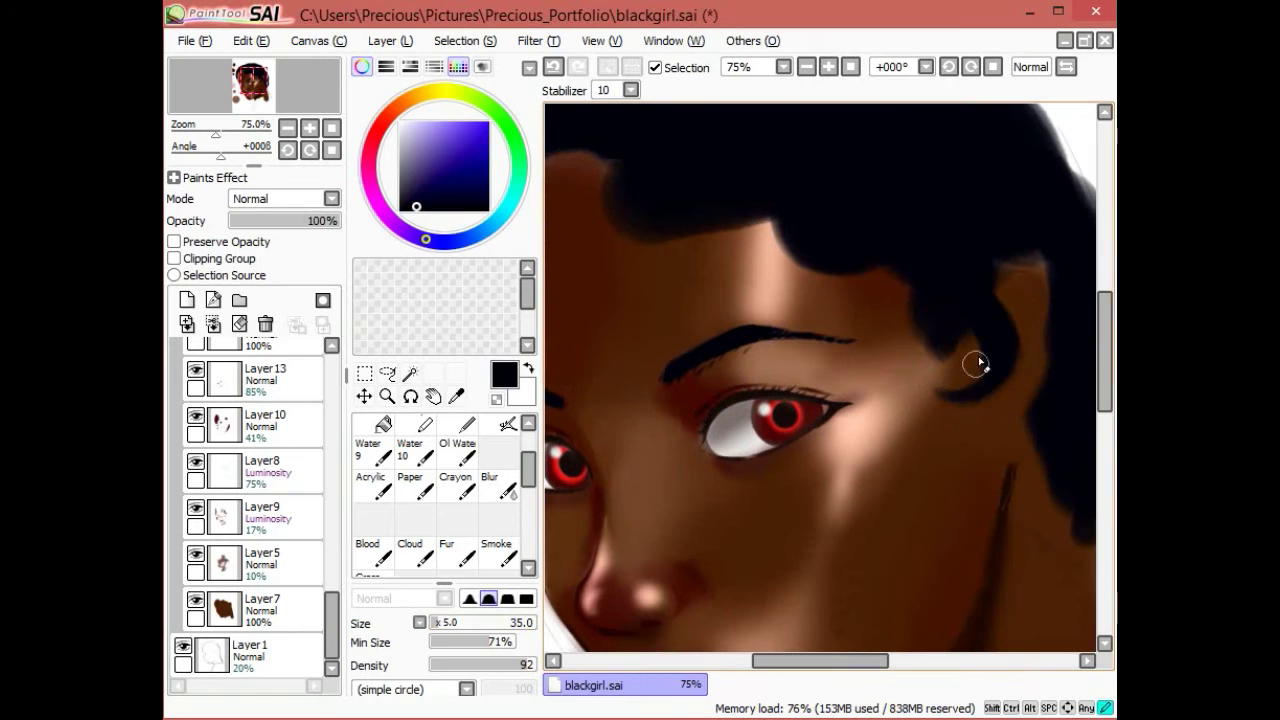
# Step: Touch up the navy-black hair around the head and clean its edge beside the forehead with a size 20 Eraser
pyautogui.click(805, 67)
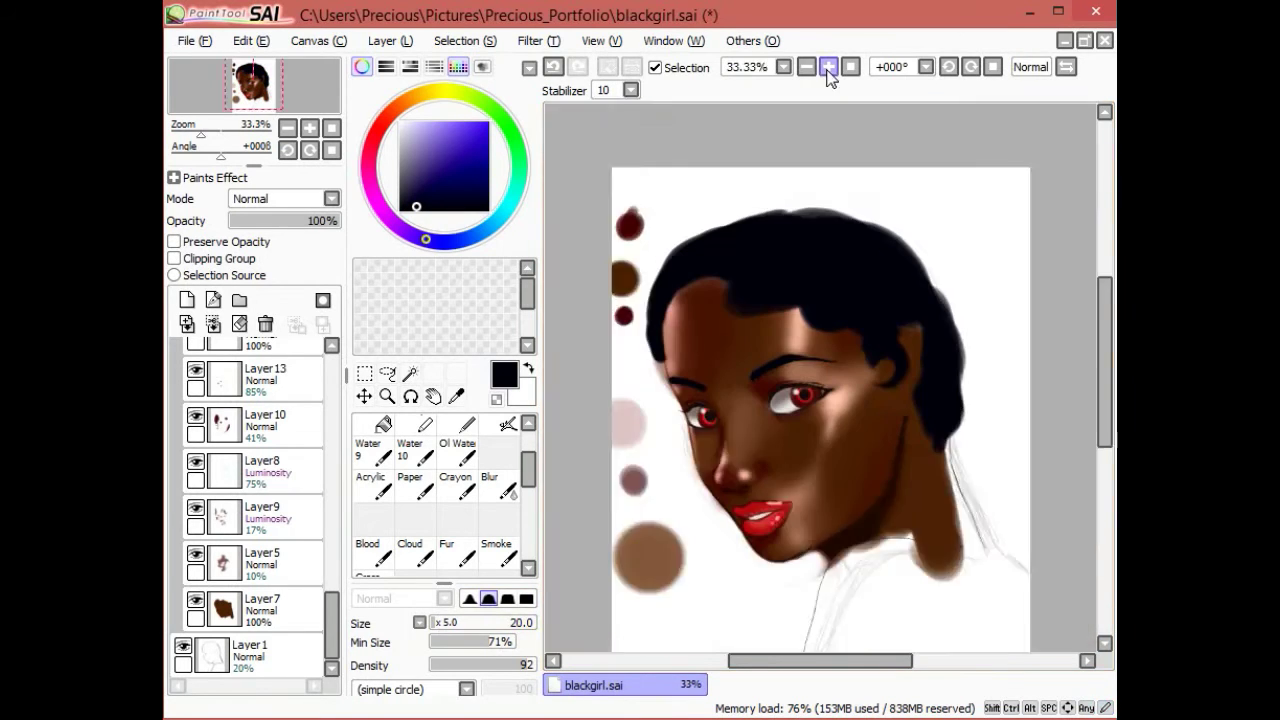
pyautogui.click(828, 67)
pyautogui.click(508, 424)
pyautogui.moveTo(651, 166)
pyautogui.mouseDown()
pyautogui.moveTo(846, 146)
pyautogui.moveTo(956, 243)
pyautogui.moveTo(984, 346)
pyautogui.mouseUp()
pyautogui.scroll(-2, 984, 346)
pyautogui.press('e')
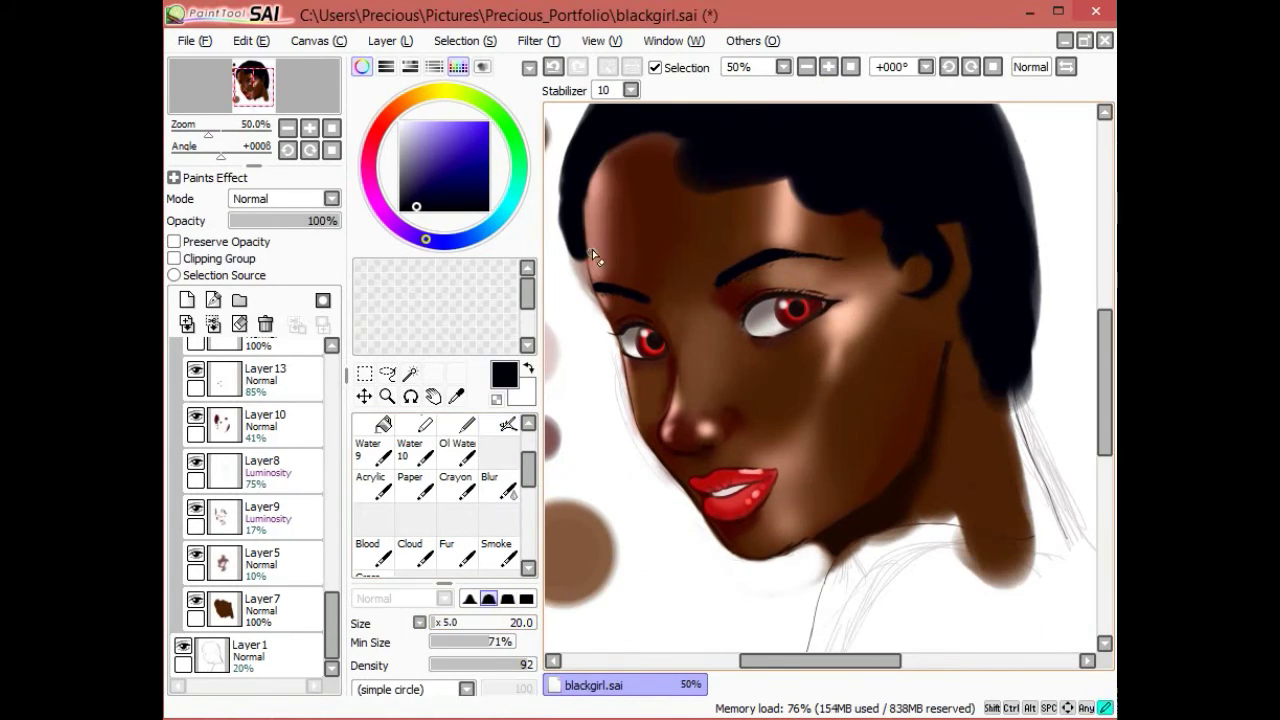
# Step: Fill the neck and upper shoulder on Layer7 with dark brown sampled from the face, using a size 190 brush
pyautogui.moveTo(1110, 378); pyautogui.dragTo(1110, 388)
pyautogui.click(262, 605)
pyautogui.keyDown('alt'); pyautogui.click(900, 480); pyautogui.keyUp('alt')
pyautogui.click(508, 424)
pyautogui.moveTo(950, 520); pyautogui.dragTo(818, 640)
pyautogui.moveTo(855, 543)
pyautogui.mouseDown()
pyautogui.moveTo(934, 513)
pyautogui.moveTo(1057, 586)
pyautogui.mouseUp()
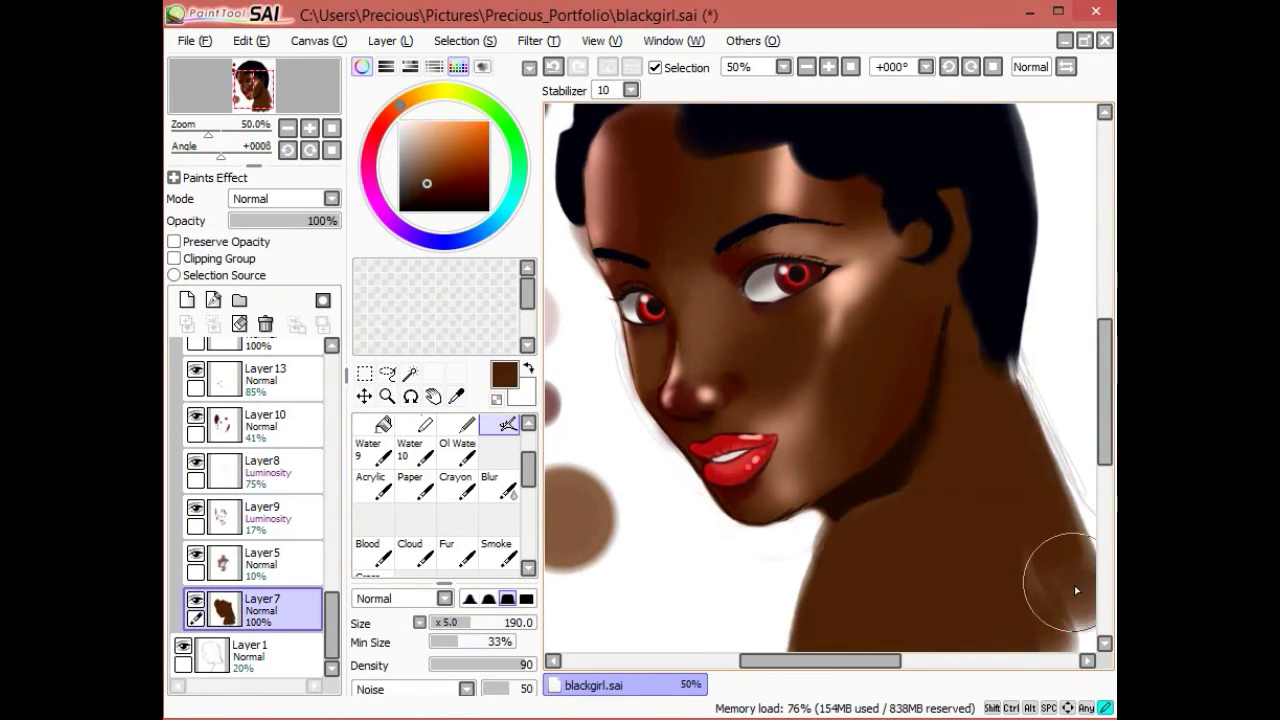
# Step: Reduce the brush size and fill in the dark brown edges of the shoulder and upper back along the sketch
pyautogui.press('[')
pyautogui.press('[')
pyautogui.press('[')
pyautogui.press('[')
pyautogui.press('[')
pyautogui.press('[')
pyautogui.press('[')
pyautogui.press('[')
pyautogui.moveTo(818, 661); pyautogui.dragTo(841, 661)
pyautogui.moveTo(1000, 480); pyautogui.dragTo(1040, 633)
# Step: Enlarge the brush and fill the remaining arm and back with dark brown down to the canvas's lower edge
pyautogui.scroll(-2, 1014, 557)
pyautogui.press(']')
pyautogui.press(']')
pyautogui.press(']')
pyautogui.press(']')
pyautogui.press(']')
pyautogui.press(']')
pyautogui.press(']')
pyautogui.moveTo(730, 600)
pyautogui.mouseDown()
pyautogui.moveTo(800, 543)
pyautogui.moveTo(1063, 529)
pyautogui.mouseUp()
pyautogui.moveTo(1108, 455)
pyautogui.mouseDown()
pyautogui.moveTo(1108, 435)
pyautogui.moveTo(1108, 463)
pyautogui.mouseUp()
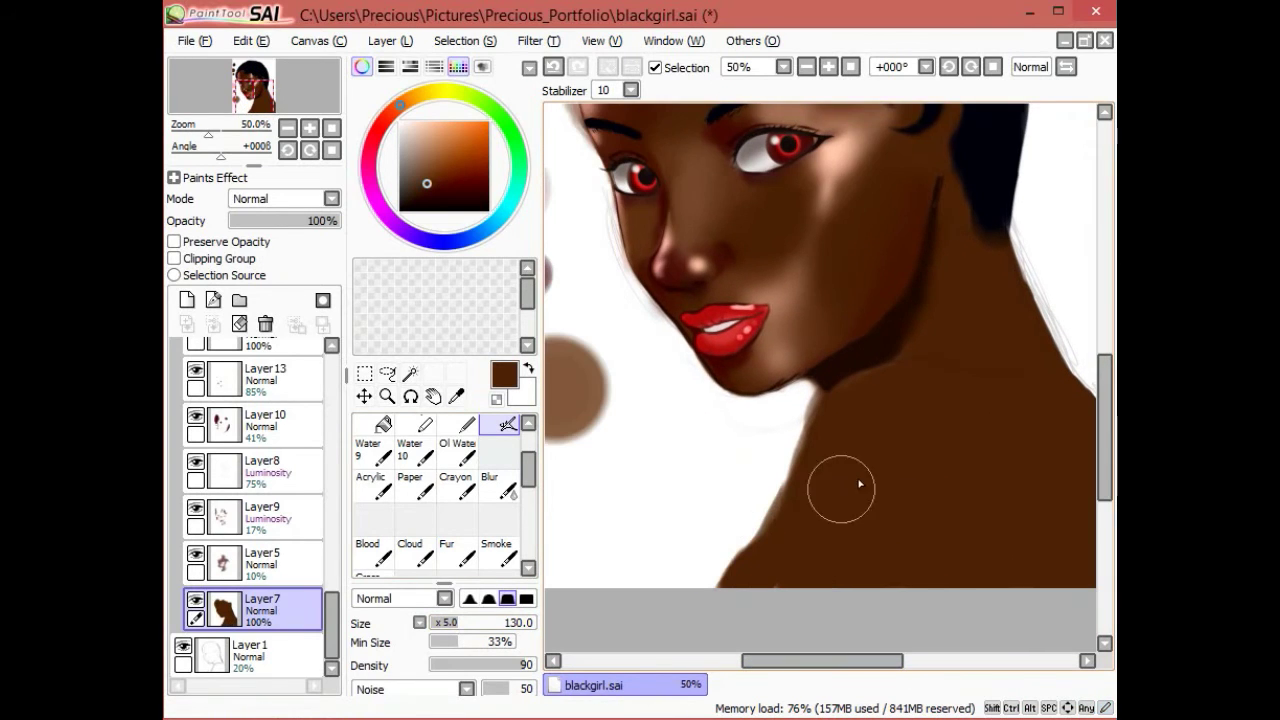
# Step: Outline the arm and shoulder in very dark brown on Layer34 with a size 3 Crayon, cleaning up with the Eraser
pyautogui.scroll(5, 250, 500)
pyautogui.click(265, 450)
pyautogui.click(457, 485)
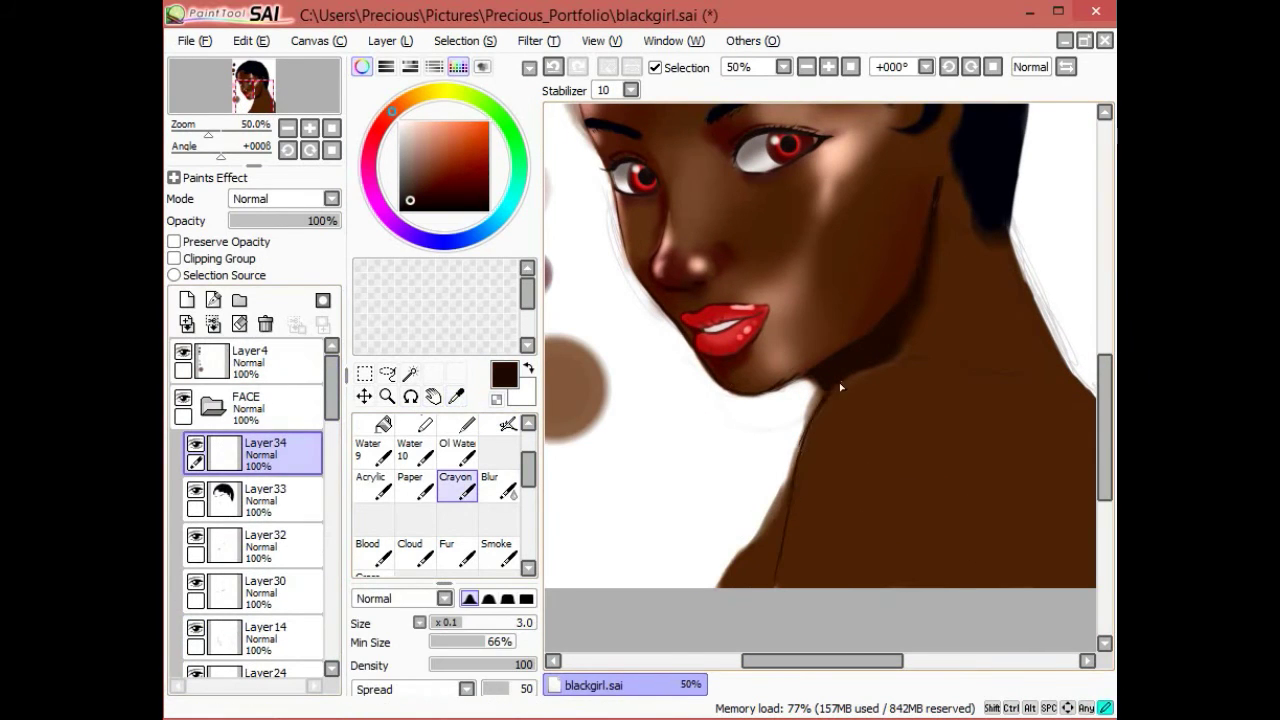
pyautogui.scroll(2, 906, 361)
pyautogui.press('e')
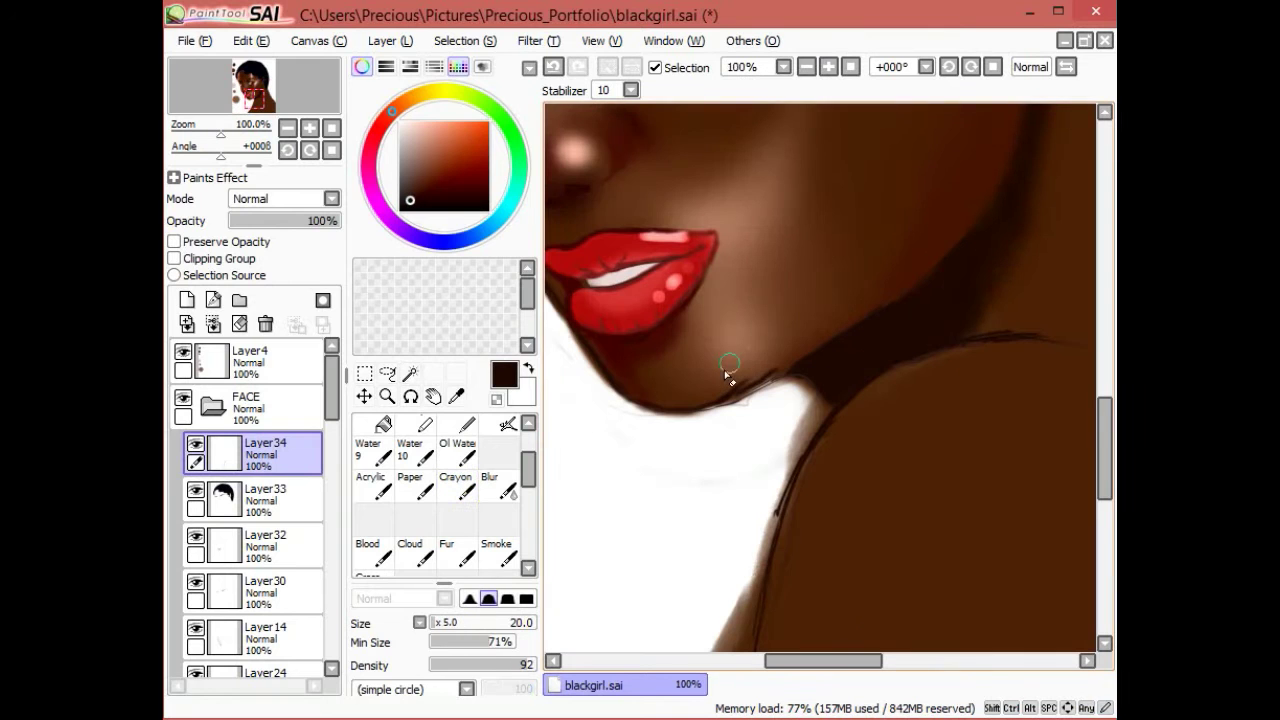
# Step: Select Layer29 and thicken the arm and shoulder-top lines in very dark brown with a size 8.3 Crayon
pyautogui.scroll(-8, 250, 500)
pyautogui.click(195, 418)
pyautogui.scroll(5, 250, 500)
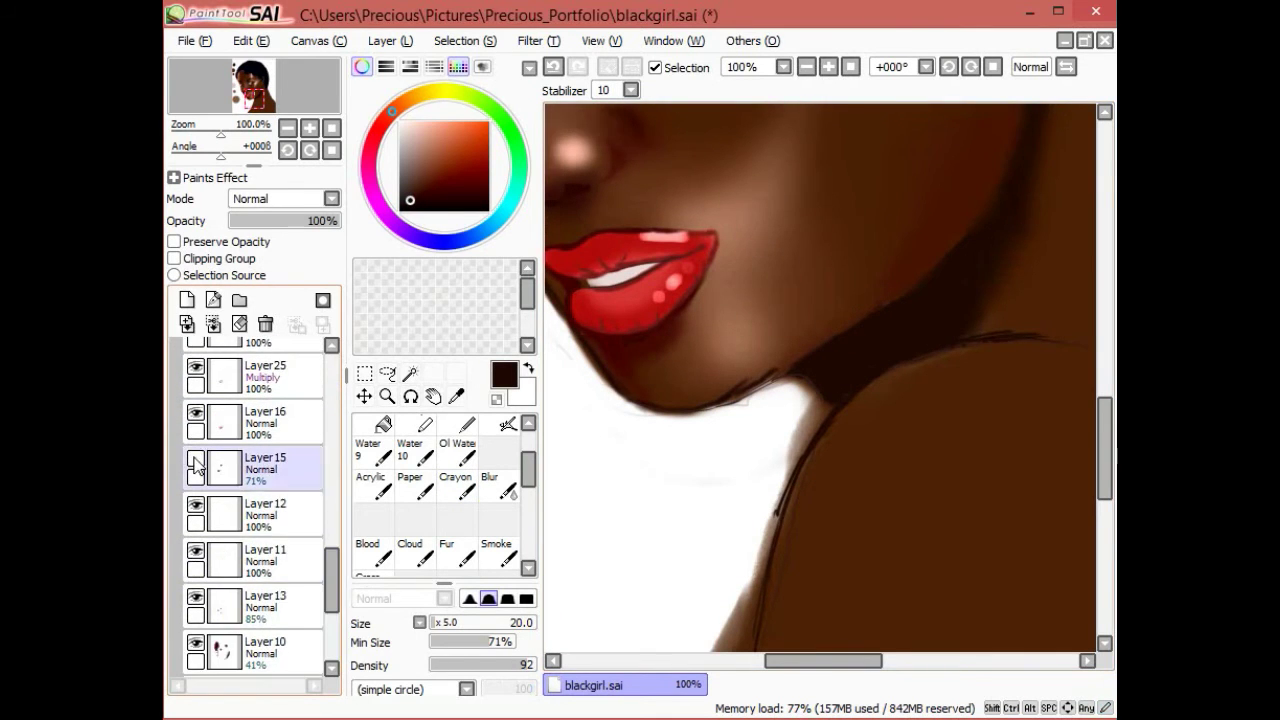
pyautogui.keyDown('ctrl'); pyautogui.keyDown('shift'); pyautogui.click(737, 377); pyautogui.keyUp('shift'); pyautogui.keyUp('ctrl')
pyautogui.scroll(-3, 808, 303)
pyautogui.click(457, 485)
pyautogui.click(493, 625)
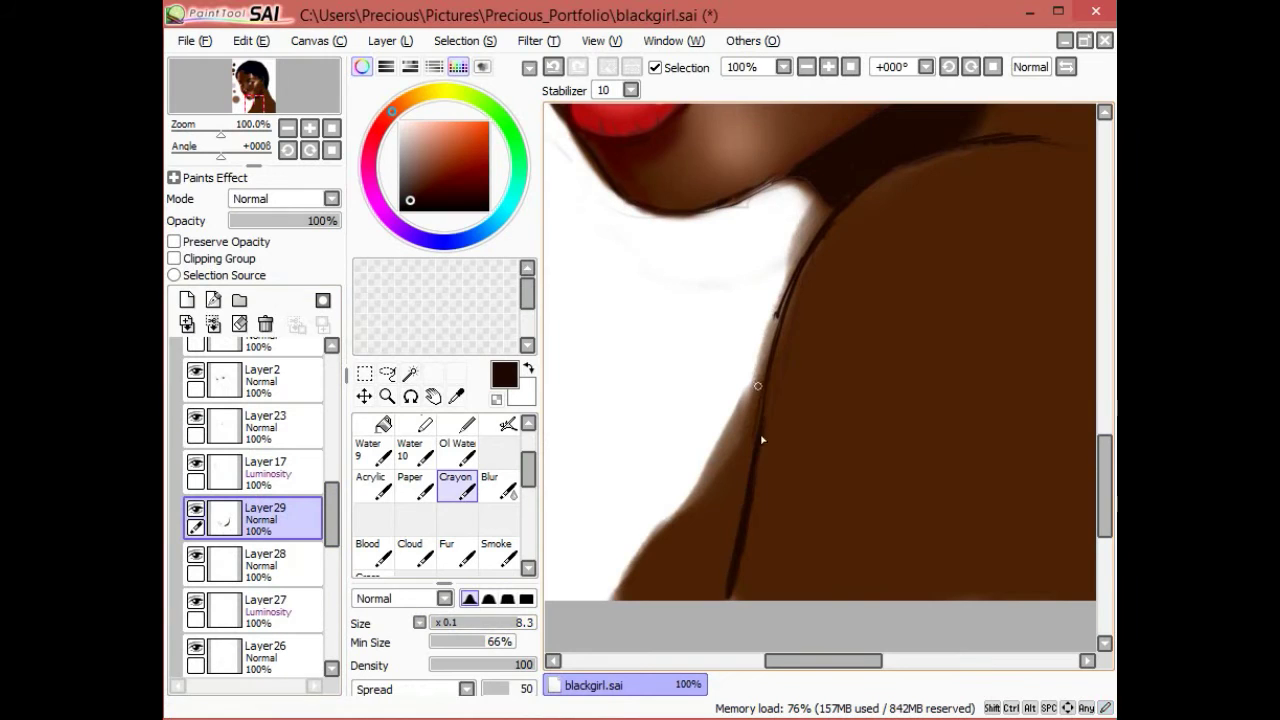
pyautogui.press('e')
pyautogui.hscroll(3, 645, 300)
pyautogui.press('e')
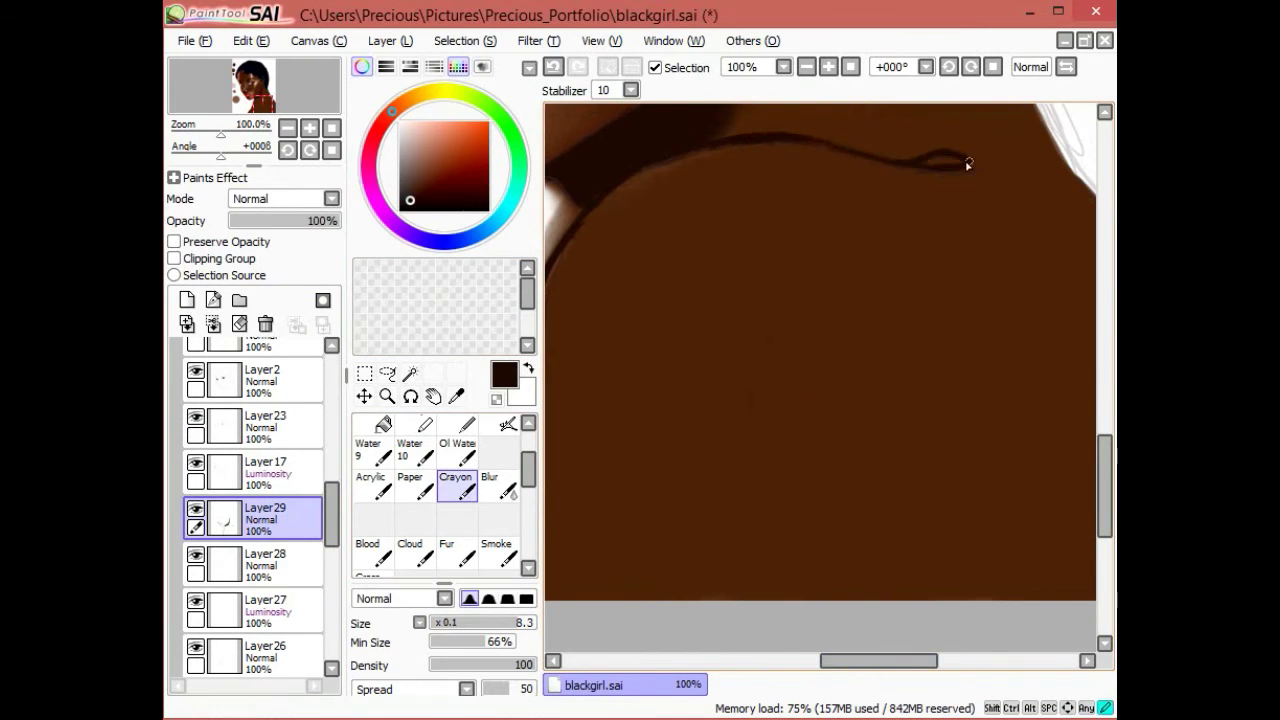
# Step: Paint a large very dark brown shadow over the lower back and soften it with a size 375 Blur
pyautogui.click(806, 67)
pyautogui.click(828, 67)
pyautogui.click(828, 67)
pyautogui.press('e')
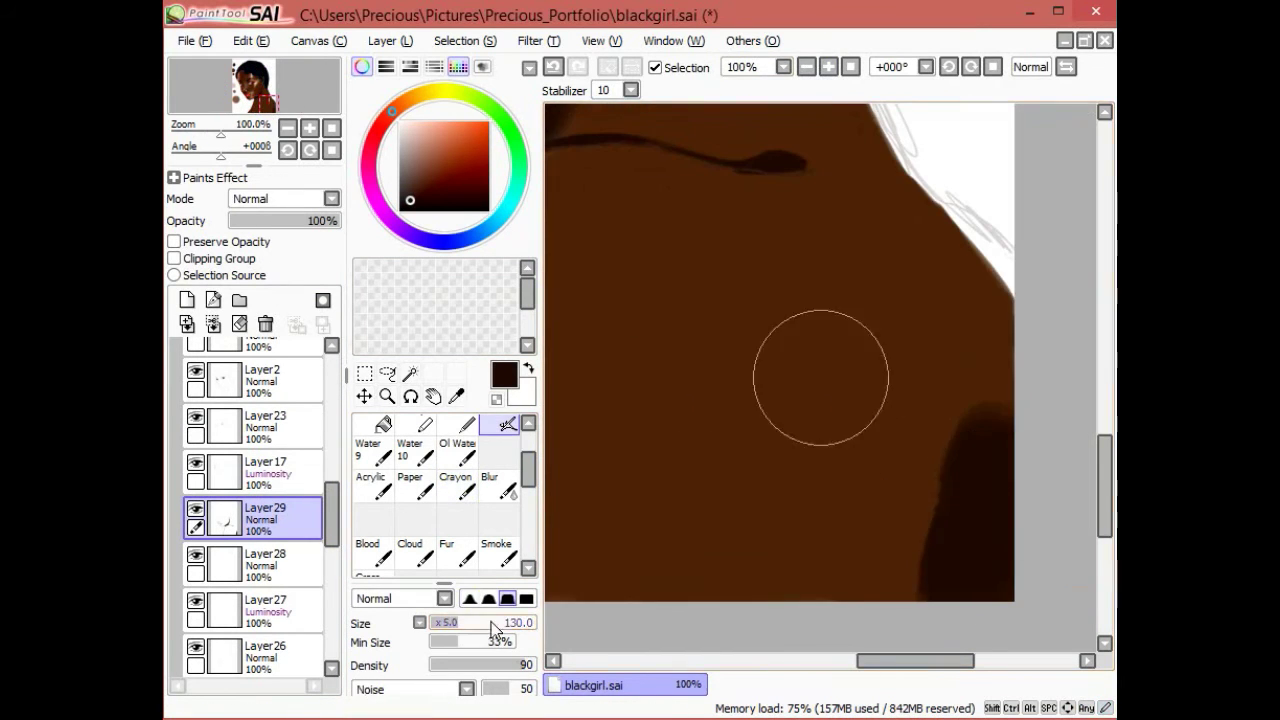
pyautogui.moveTo(495, 630); pyautogui.dragTo(515, 630)
pyautogui.moveTo(840, 410); pyautogui.dragTo(849, 409)
pyautogui.press('-')
pyautogui.press('-')
pyautogui.press('-')
pyautogui.moveTo(814, 358); pyautogui.dragTo(890, 395)
pyautogui.press('b')
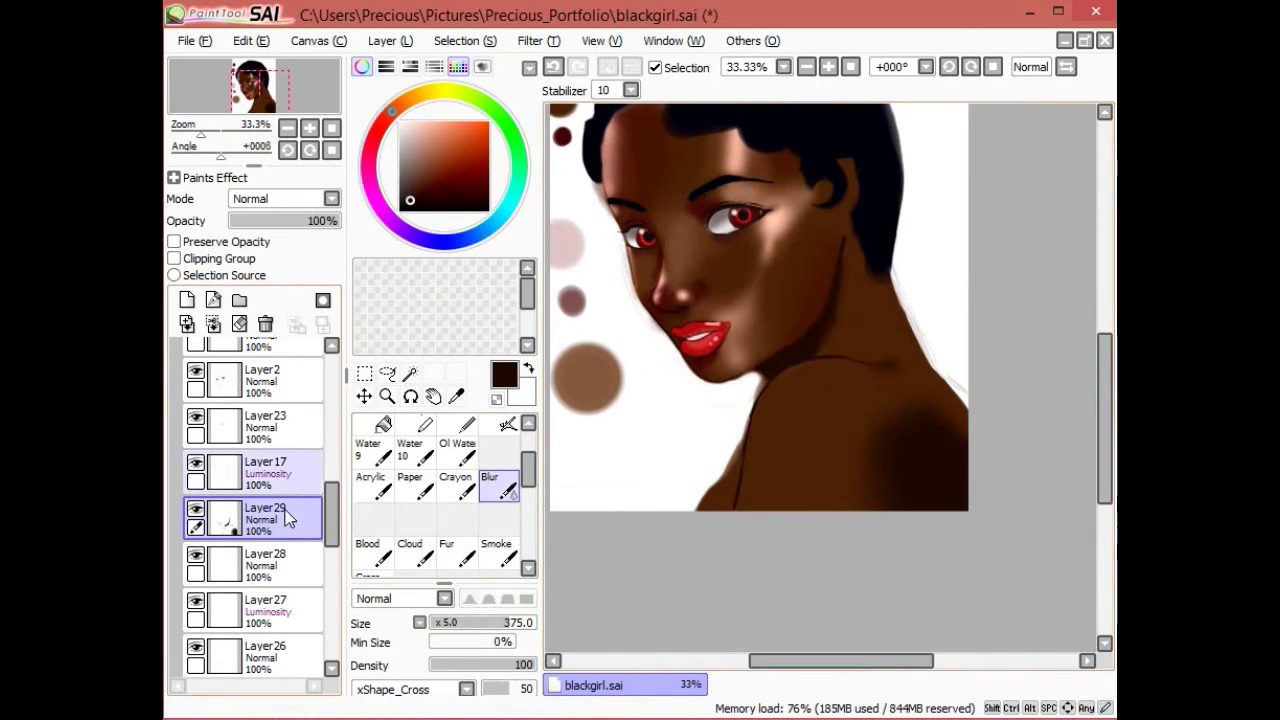
# Step: Paint pale pink highlights down the upper arm and on the shoulder top on Luminosity Layer35, blending them with Blur
pyautogui.scroll(5, 287, 517)
pyautogui.click(265, 410)
pyautogui.press('e')
pyautogui.moveTo(805, 505)
pyautogui.mouseDown()
pyautogui.moveTo(817, 439)
pyautogui.moveTo(805, 410)
pyautogui.moveTo(897, 417)
pyautogui.mouseUp()
pyautogui.press('b')
pyautogui.moveTo(815, 470); pyautogui.dragTo(786, 423)
pyautogui.press('e')
pyautogui.hotkey('ctrl', 'z')
pyautogui.click(456, 487)
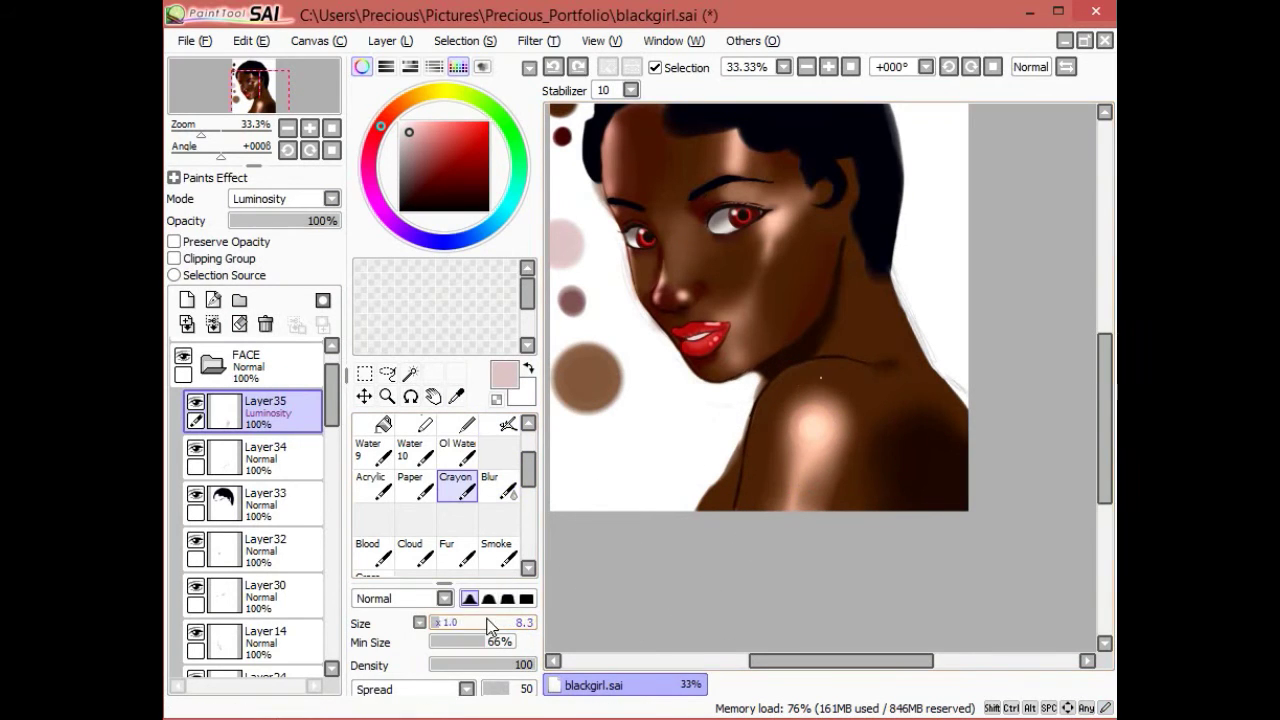
pyautogui.press('b')
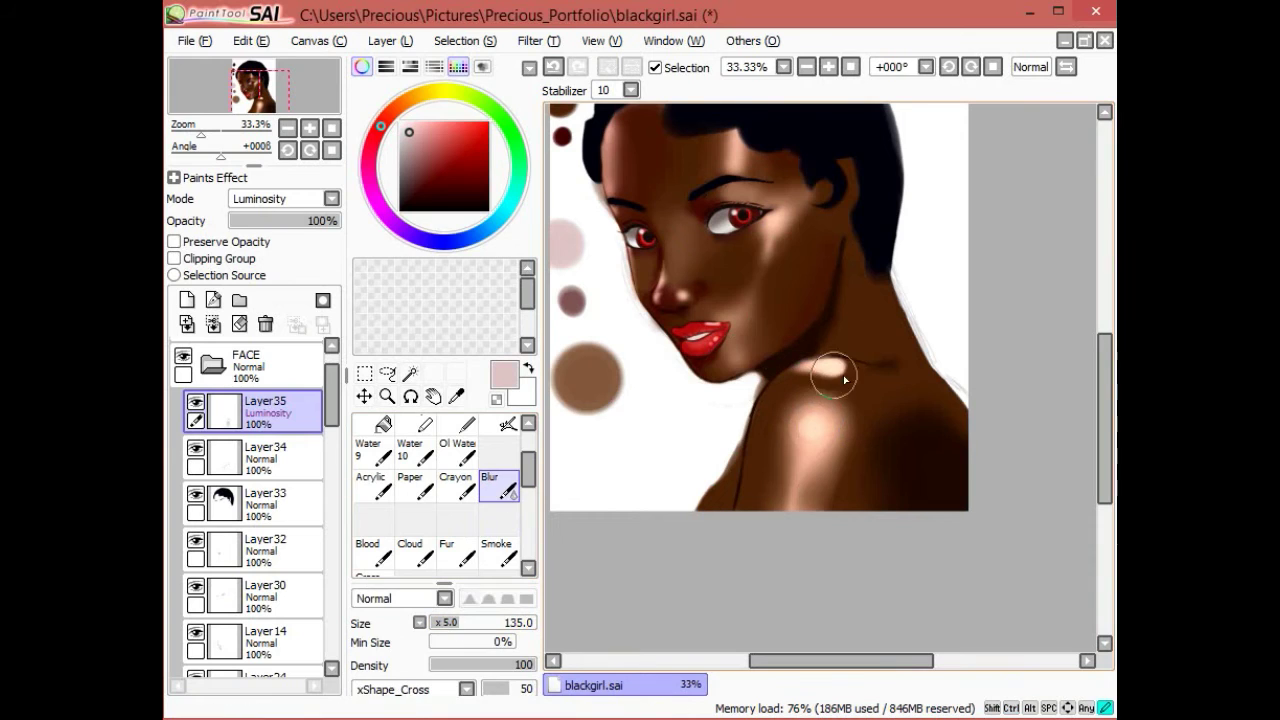
# Step: Add pale pink highlights along the back of the neck and across the upper back, softening them with a size 235 Blur
pyautogui.press('e')
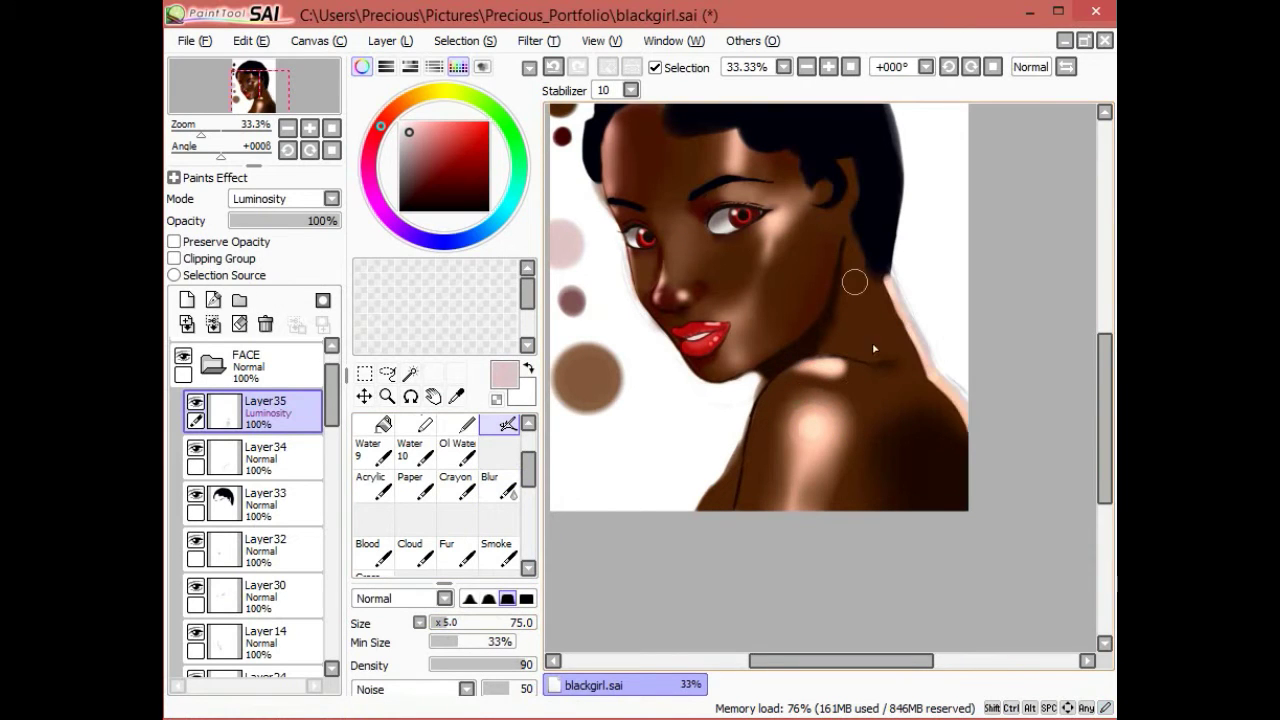
pyautogui.press('b')
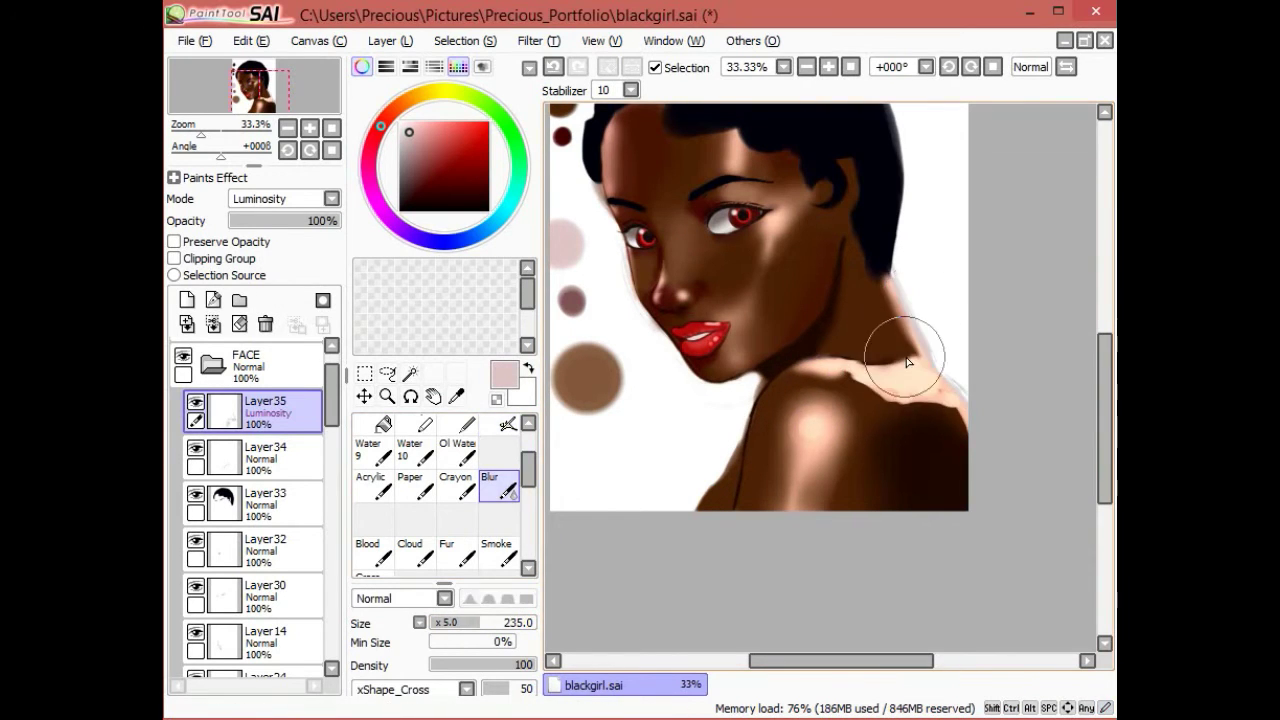
pyautogui.press('e')
pyautogui.press('b')
pyautogui.press('e')
# Step: Add a new layer at 63% opacity and paint a soft pale pink highlight in the hollow of the neck
pyautogui.click(187, 299)
pyautogui.press('e')
pyautogui.press('b')
pyautogui.hotkey('ctrl', 'z')
pyautogui.press('e')
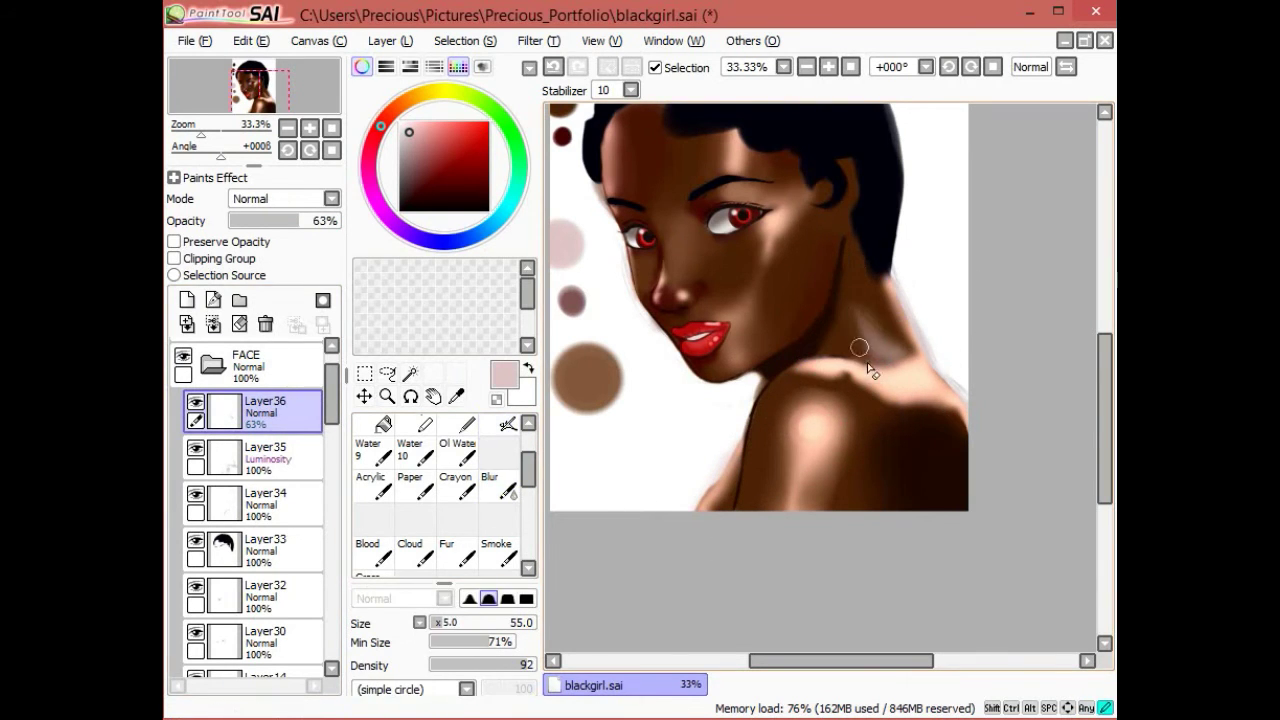
# Step: Paint light-blue highlights on the hair waves, the ear curl and the hair's outer edges on Luminosity layers
pyautogui.click(829, 73)
pyautogui.moveTo(331, 394)
pyautogui.mouseDown()
pyautogui.moveTo(335, 508)
pyautogui.moveTo(331, 370)
pyautogui.mouseUp()
pyautogui.click(806, 67)
pyautogui.click(806, 67)
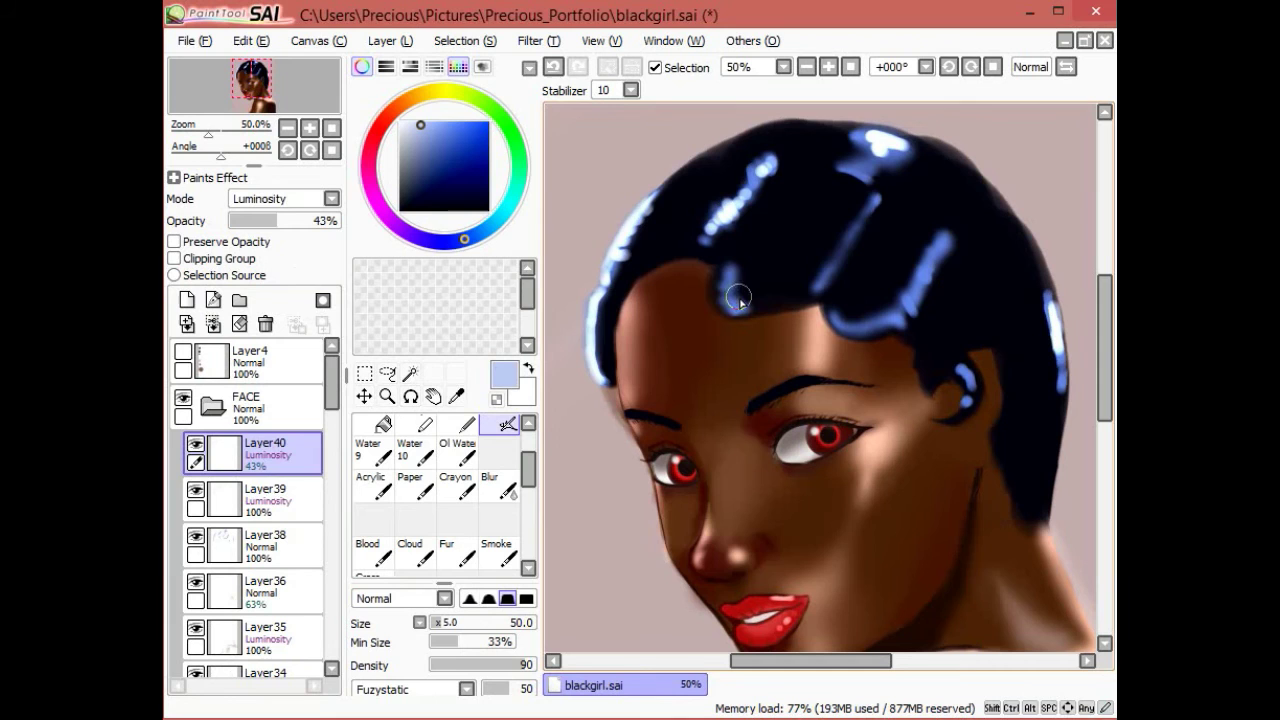
pyautogui.click(262, 495)
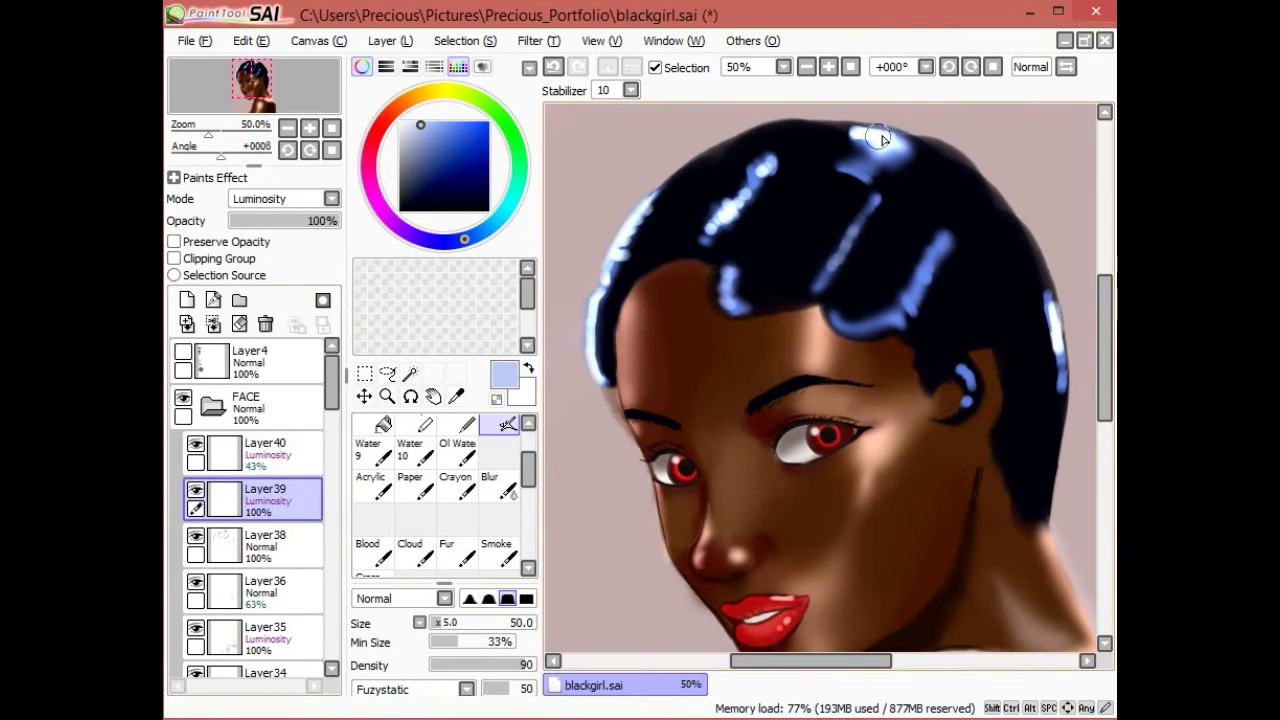
# Step: Break up the blue hair highlights with navy-black Bristle strokes at size 85 on a new layer
pyautogui.click(456, 396)
pyautogui.click(187, 299)
pyautogui.click(507, 424)
pyautogui.click(466, 689)
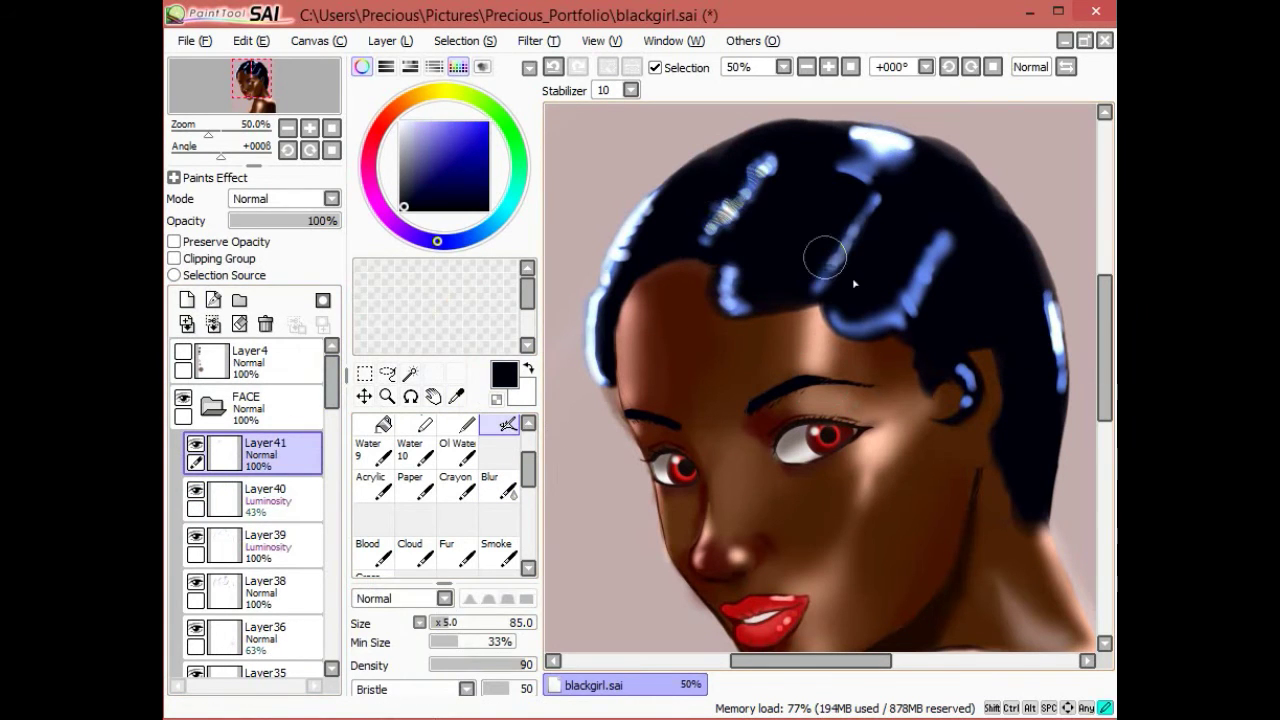
pyautogui.click(806, 67)
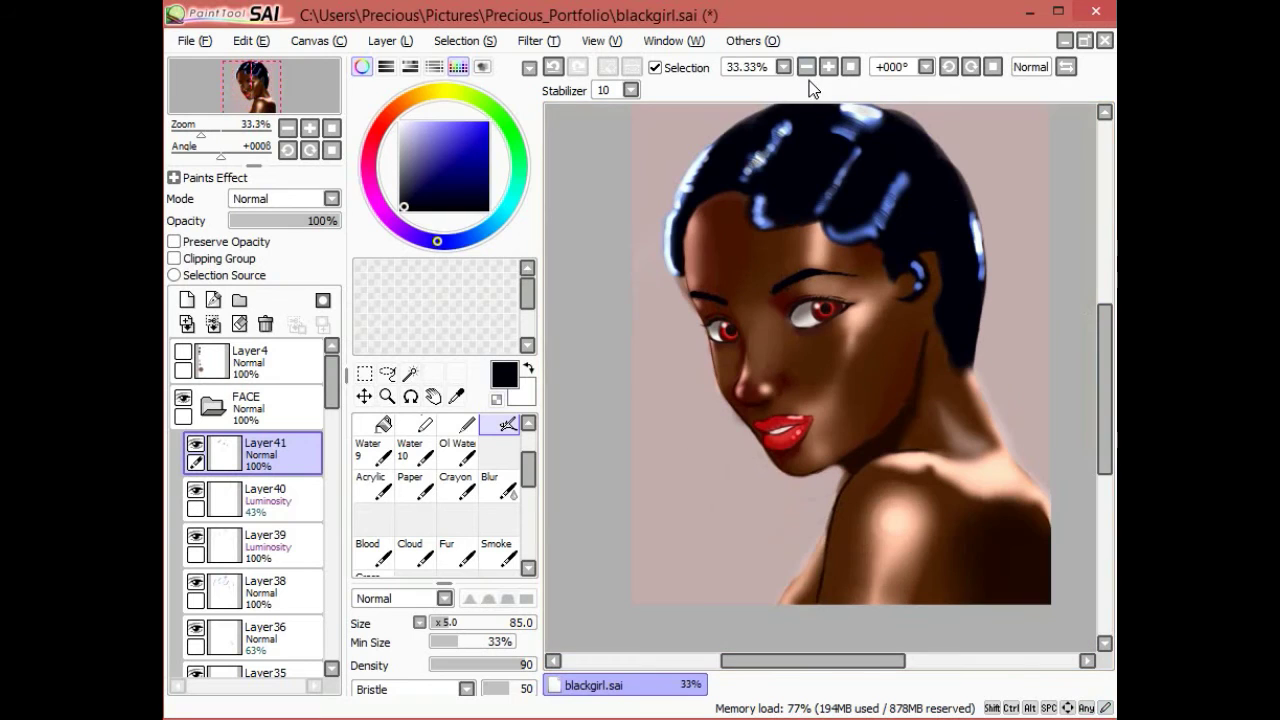
pyautogui.click(828, 67)
pyautogui.scroll(3, 914, 200)
pyautogui.scroll(-1, 850, 398)
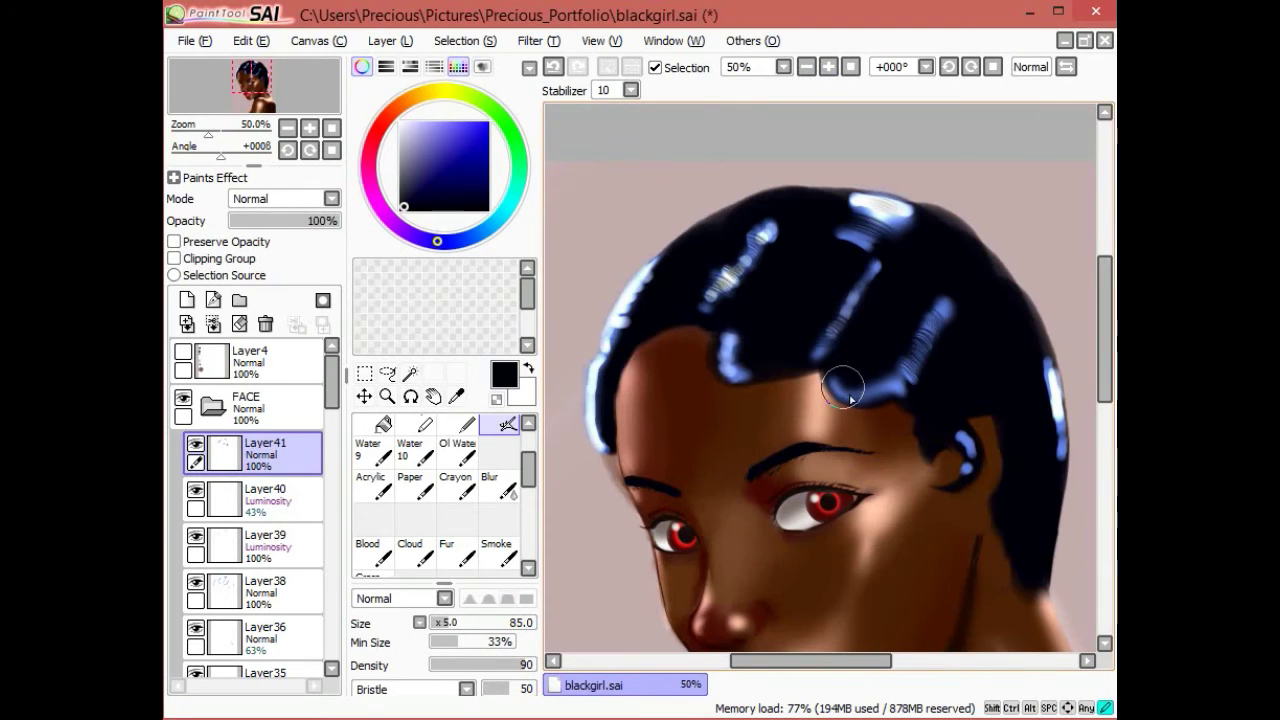
# Step: Add a Multiply layer and darken the hair between the highlights with a size 85 simple-circle brush
pyautogui.click(187, 299)
pyautogui.click(330, 198)
pyautogui.click(270, 229)
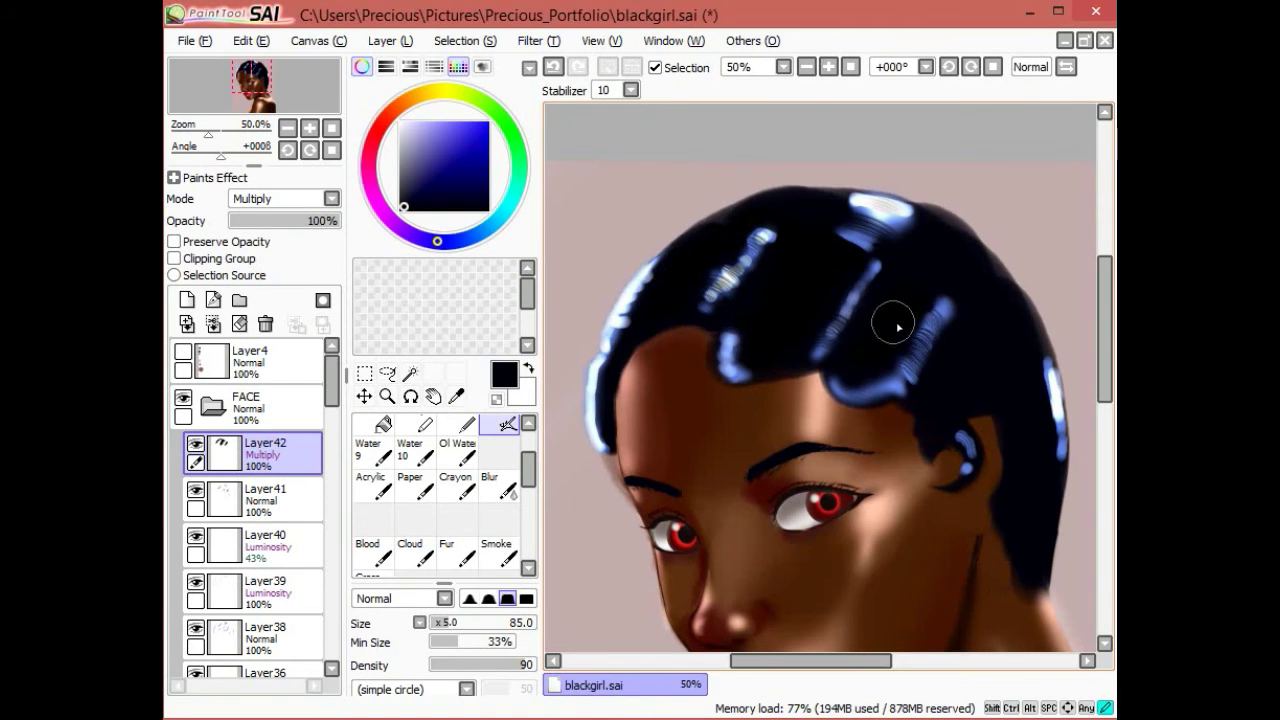
pyautogui.scroll(-2, 1010, 440)
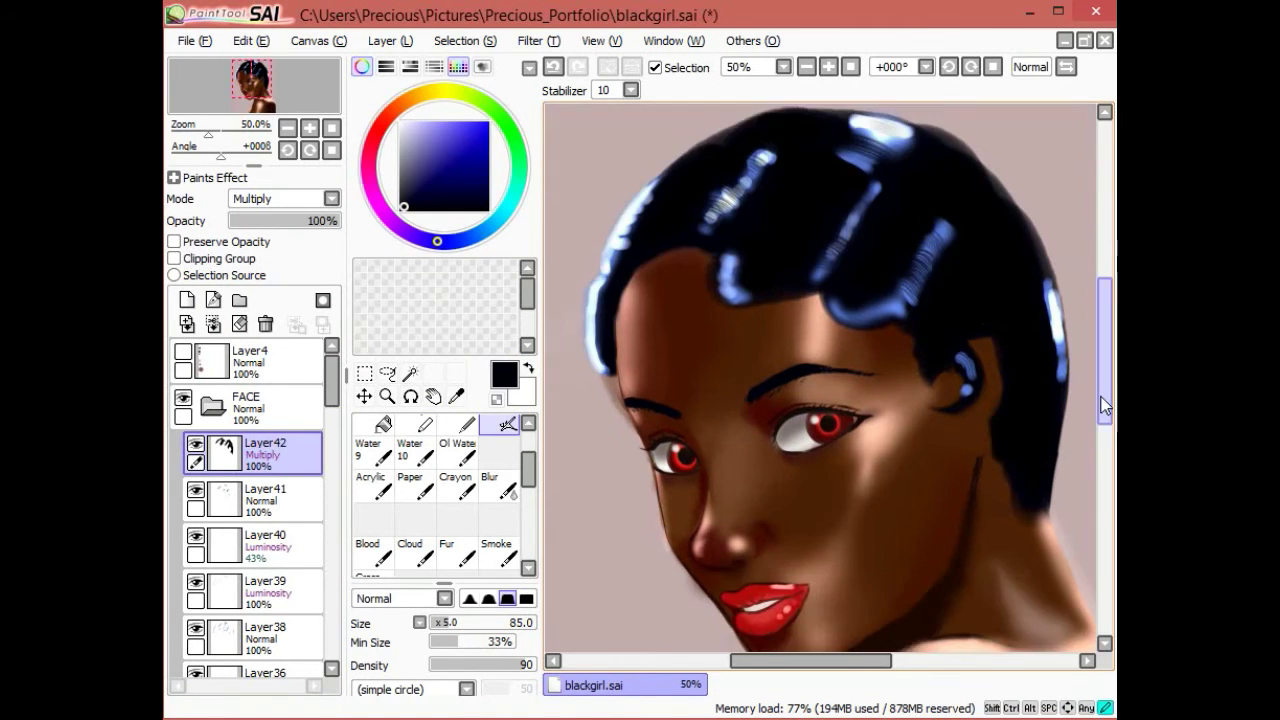
# Step: Draw loose navy-black strands along the forehead hairline, ear curl and nape with a size 6 Crayon
pyautogui.press('c')
pyautogui.click(806, 67)
pyautogui.scroll(3, 700, 185)
pyautogui.scroll(-1, 700, 185)
pyautogui.press('[')
pyautogui.press('[')
pyautogui.press('[')
pyautogui.press('[')
pyautogui.press('[')
pyautogui.press('[')
pyautogui.press('[')
pyautogui.press('[')
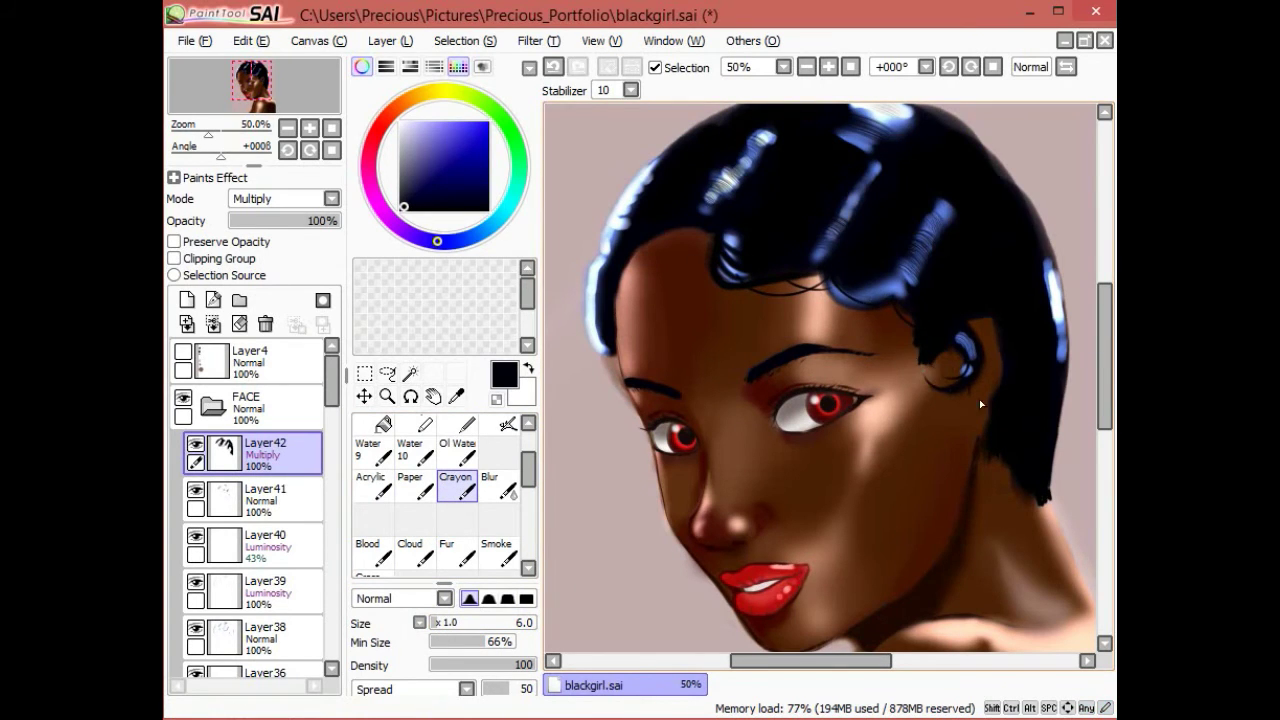
# Step: Paint round black sunglasses with a bridge and temple arm low on the nose, on a new layer above the FACE folder
pyautogui.click(810, 67)
pyautogui.click(186, 299)
pyautogui.click(413, 199)
pyautogui.scroll(1, 820, 380)
pyautogui.click(508, 424)
pyautogui.moveTo(668, 420); pyautogui.dragTo(645, 428)
pyautogui.hotkey('ctrl', 'z')
pyautogui.moveTo(800, 345)
pyautogui.mouseDown()
pyautogui.moveTo(806, 434)
pyautogui.moveTo(786, 436)
pyautogui.mouseUp()
pyautogui.moveTo(632, 438)
pyautogui.mouseDown()
pyautogui.moveTo(657, 417)
pyautogui.moveTo(686, 466)
pyautogui.mouseUp()
pyautogui.hotkey('ctrl', 'z')
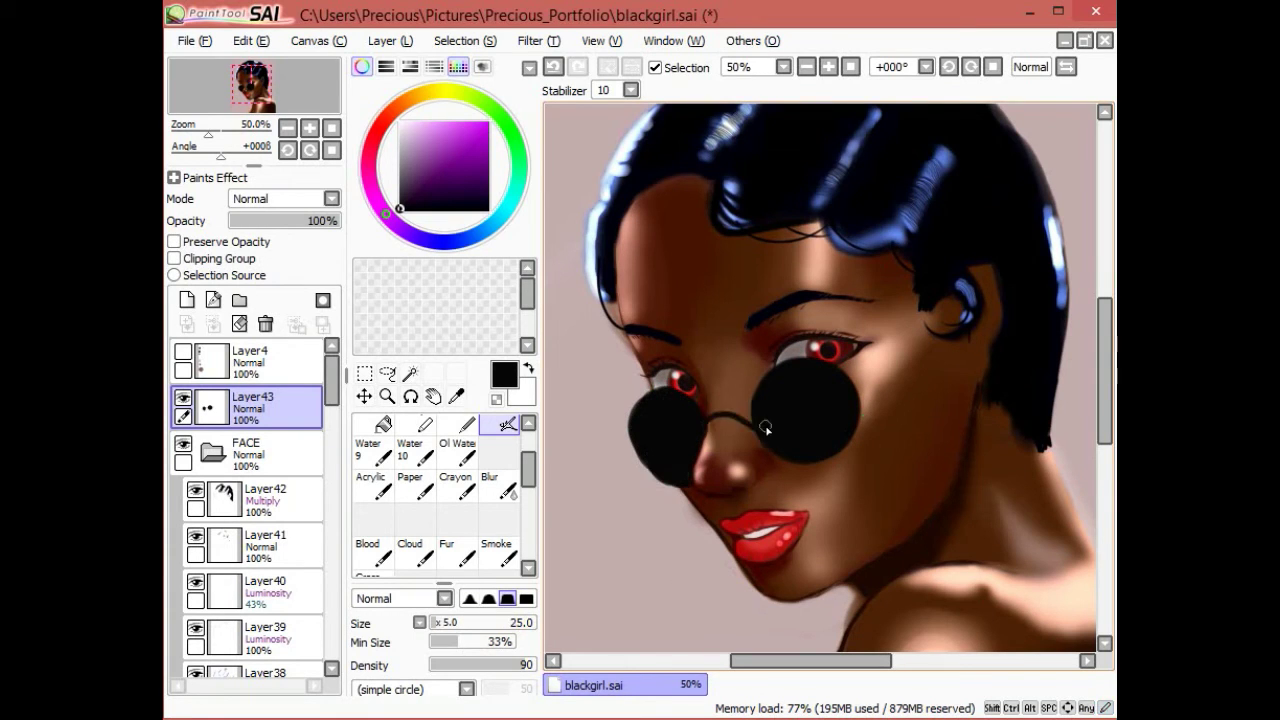
pyautogui.click(806, 67)
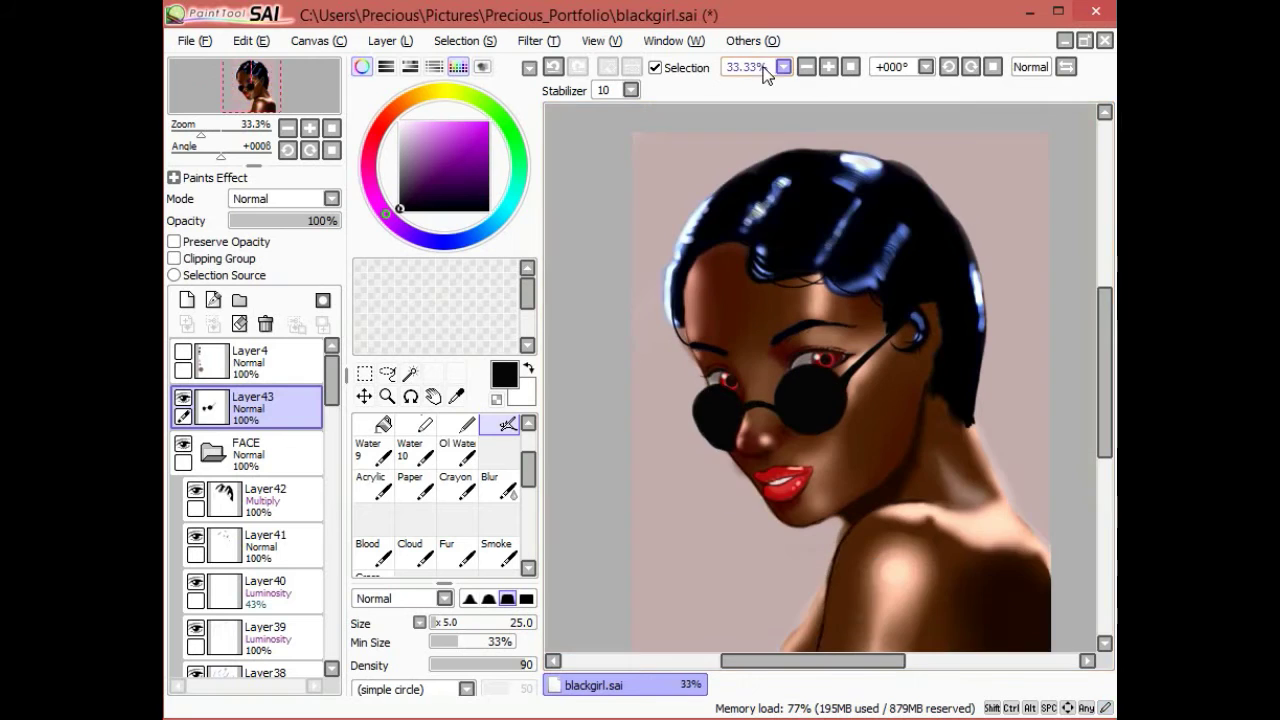
# Step: Outline the front edge of the hair and add strands at the far temple on Layer42 with a size 6 Crayon
pyautogui.click(828, 67)
pyautogui.click(265, 495)
pyautogui.click(455, 396)
pyautogui.click(457, 490)
pyautogui.moveTo(590, 262); pyautogui.dragTo(598, 350)
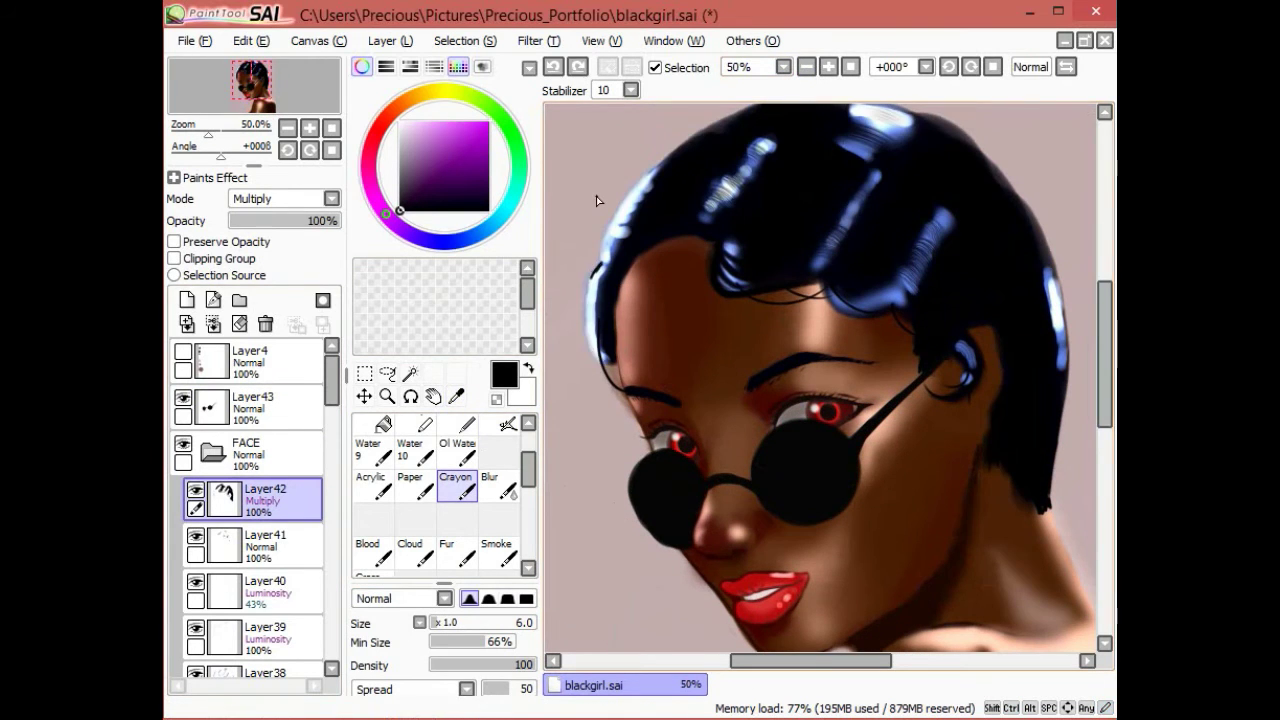
pyautogui.scroll(1, 596, 196)
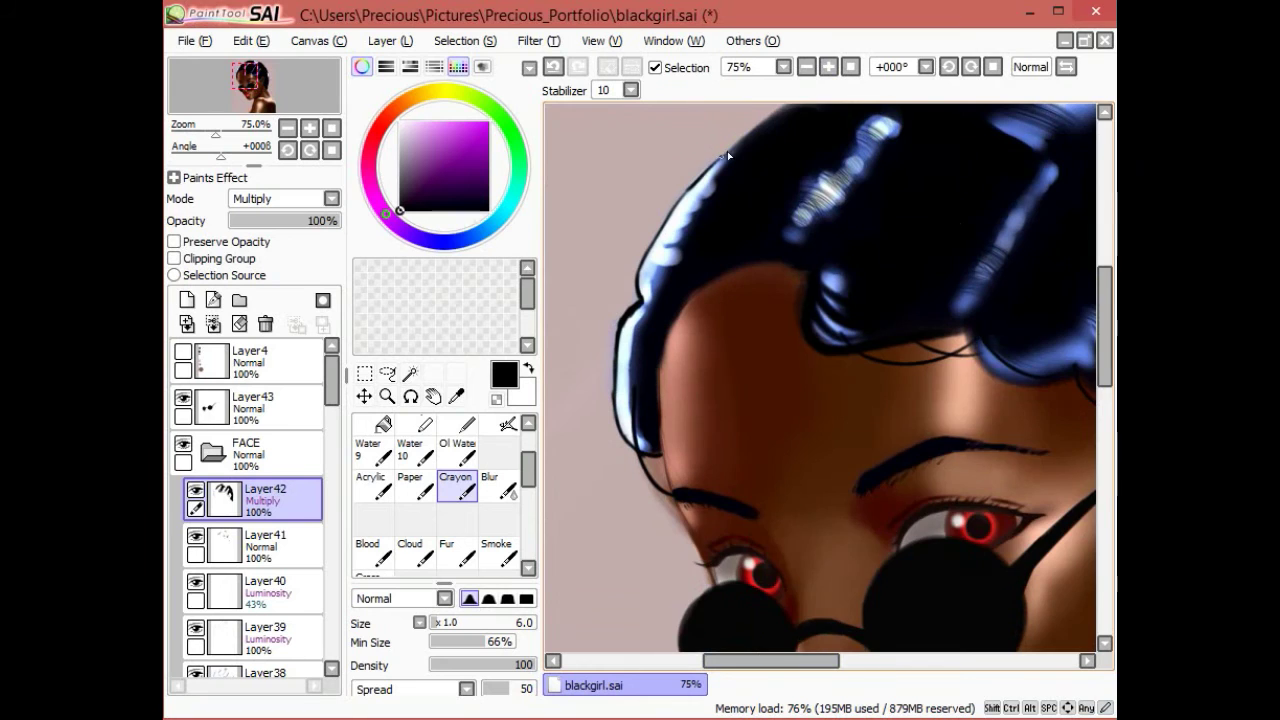
pyautogui.scroll(2, 760, 200)
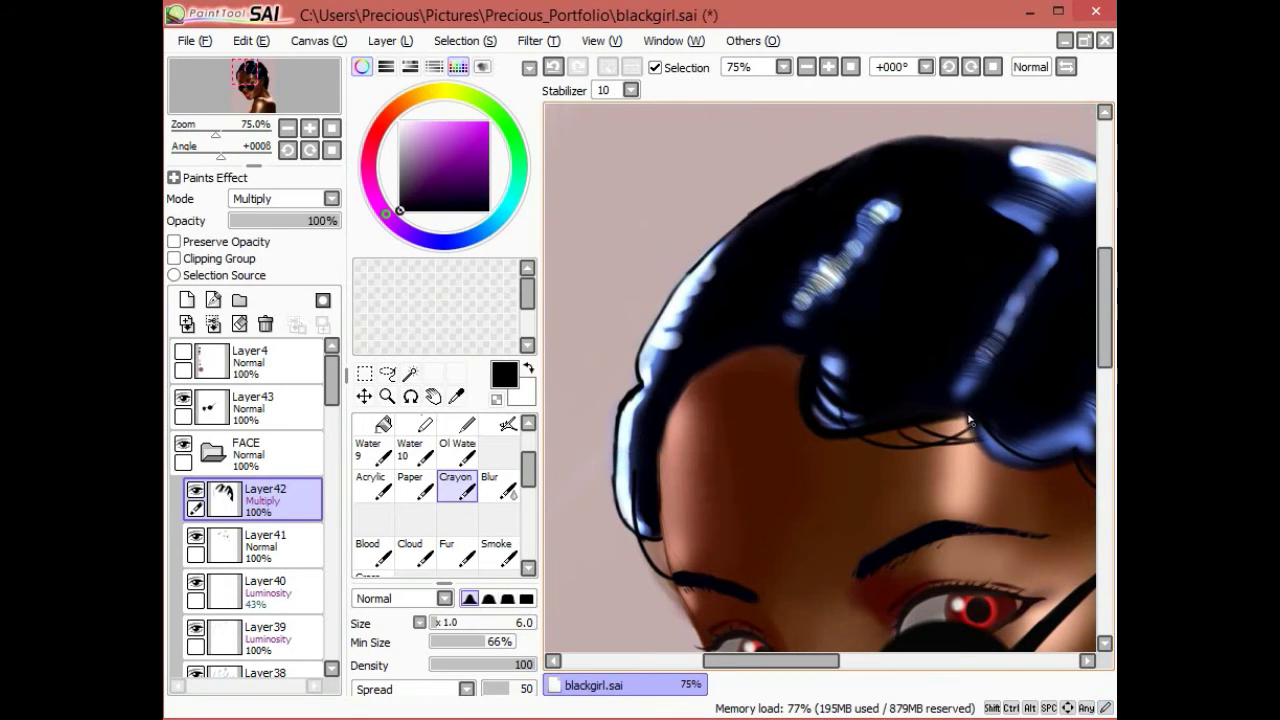
# Step: Add fine dark strands through the front hair waves and ear curl, and darken the hair behind the ear with the Crayon
pyautogui.hscroll(2, 968, 420)
pyautogui.scroll(-3, 1092, 370)
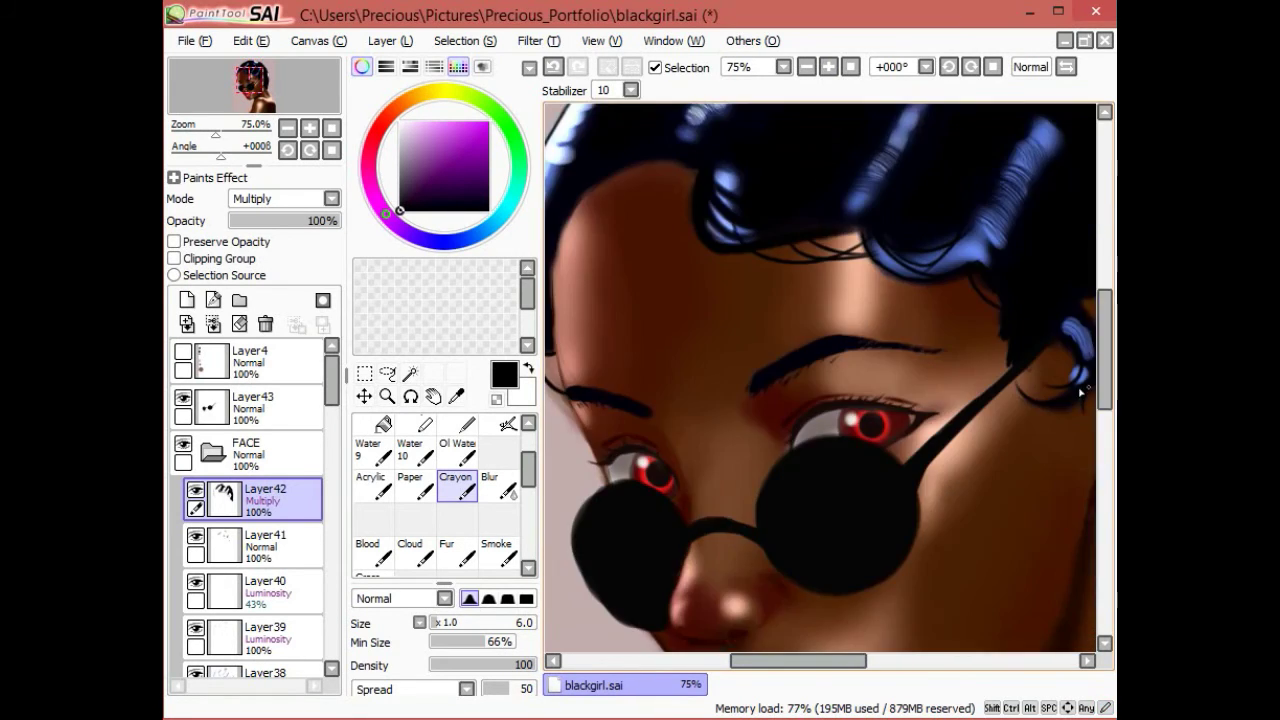
pyautogui.scroll(-1, 814, 543)
pyautogui.scroll(1, 855, 670)
pyautogui.hscroll(2, 855, 670)
pyautogui.scroll(-3, 334, 400)
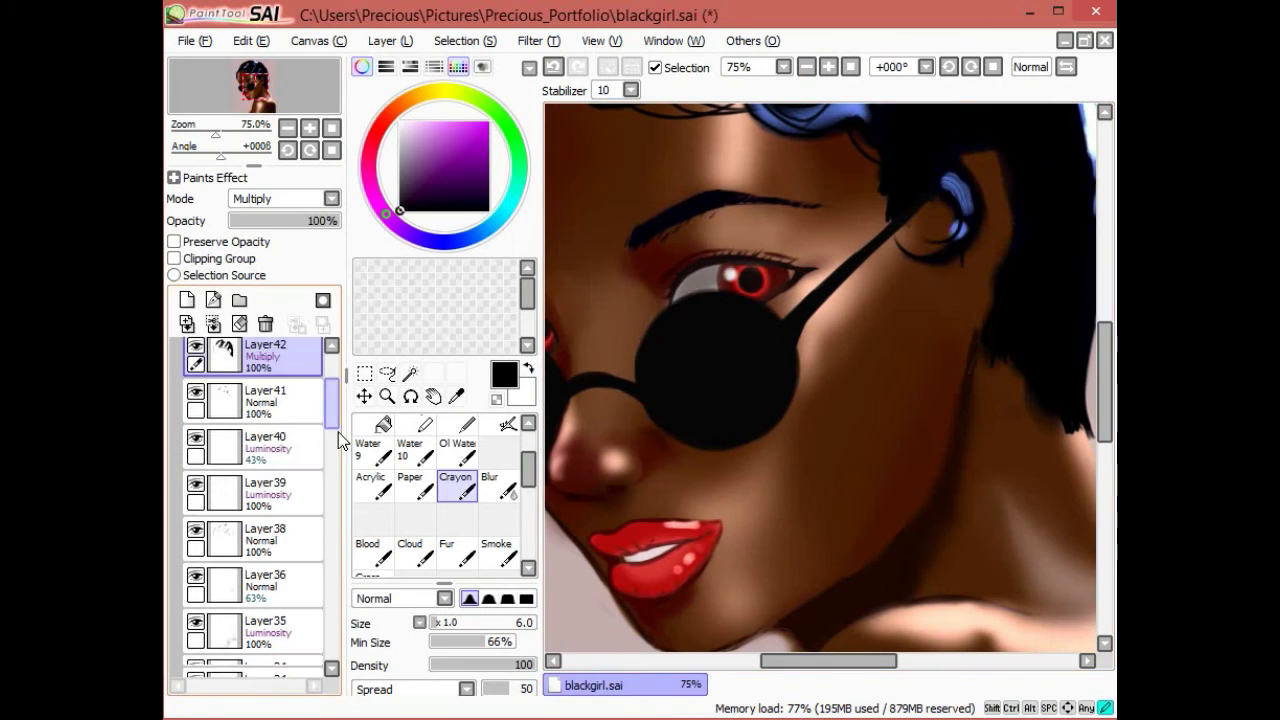
pyautogui.click(500, 430)
pyautogui.click(457, 485)
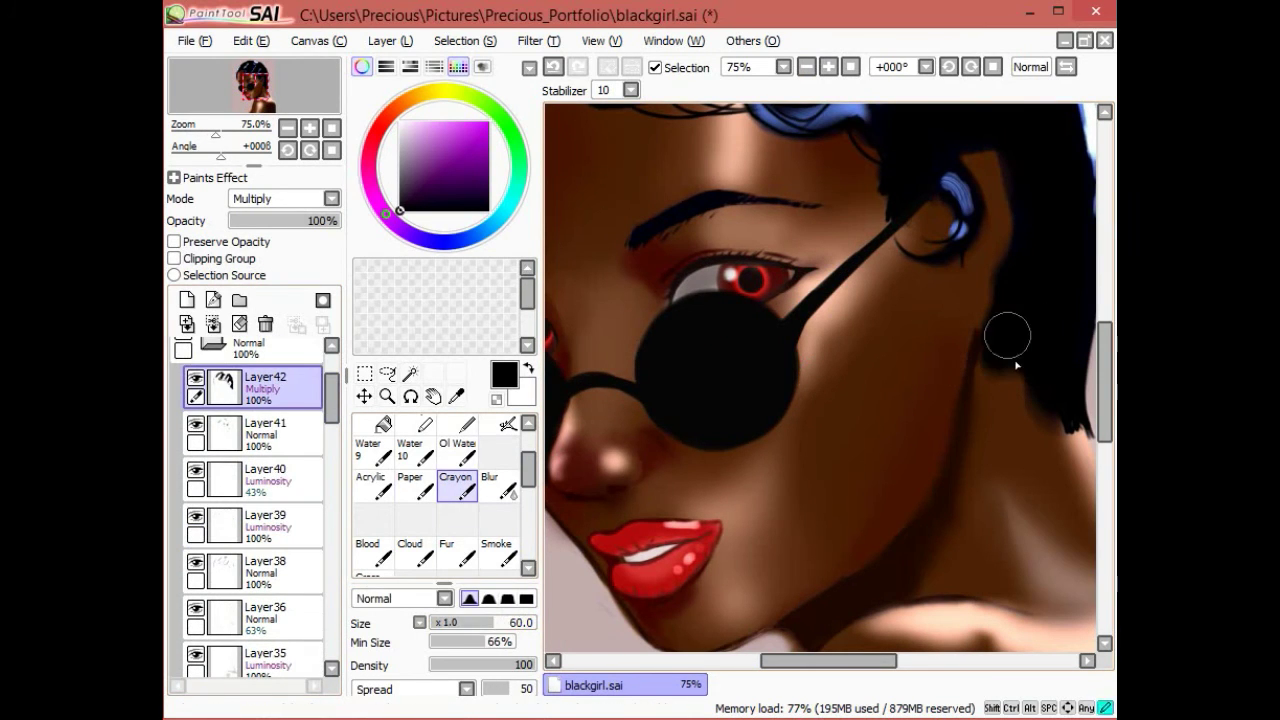
# Step: Outline the neck, back and shoulder in very dark brown on a new layer with a fine Crayon up to size 5.2
pyautogui.keyDown('alt'); pyautogui.click(985, 318); pyautogui.keyUp('alt')
pyautogui.hotkey('ctrl', 'shift', 'n')
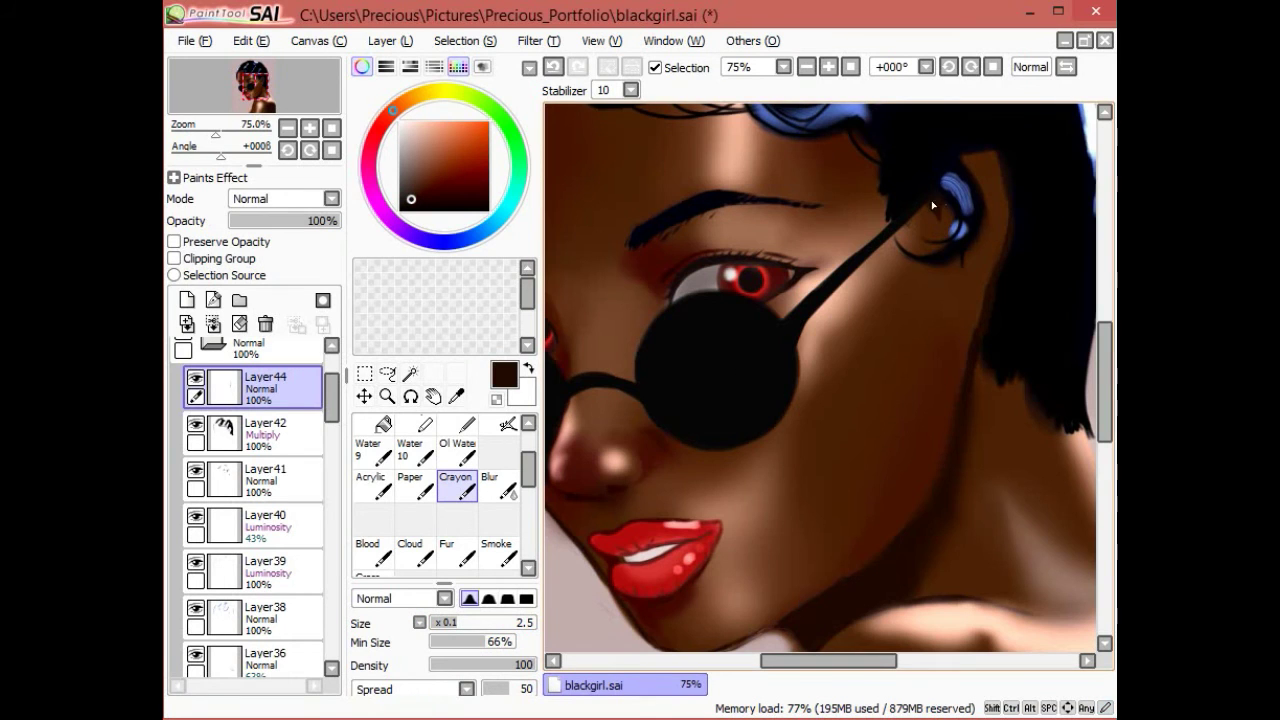
pyautogui.click(805, 67)
pyautogui.click(828, 67)
pyautogui.hscroll(2, 735, 544)
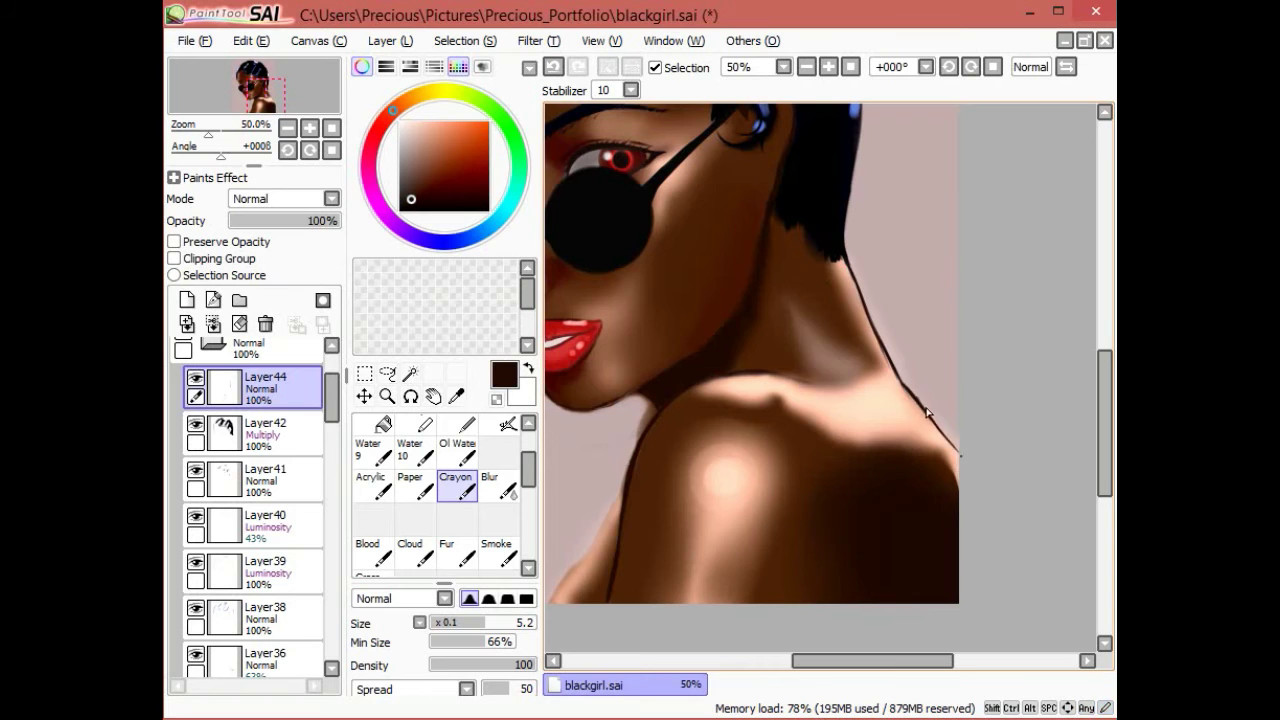
pyautogui.moveTo(927, 412); pyautogui.dragTo(958, 450)
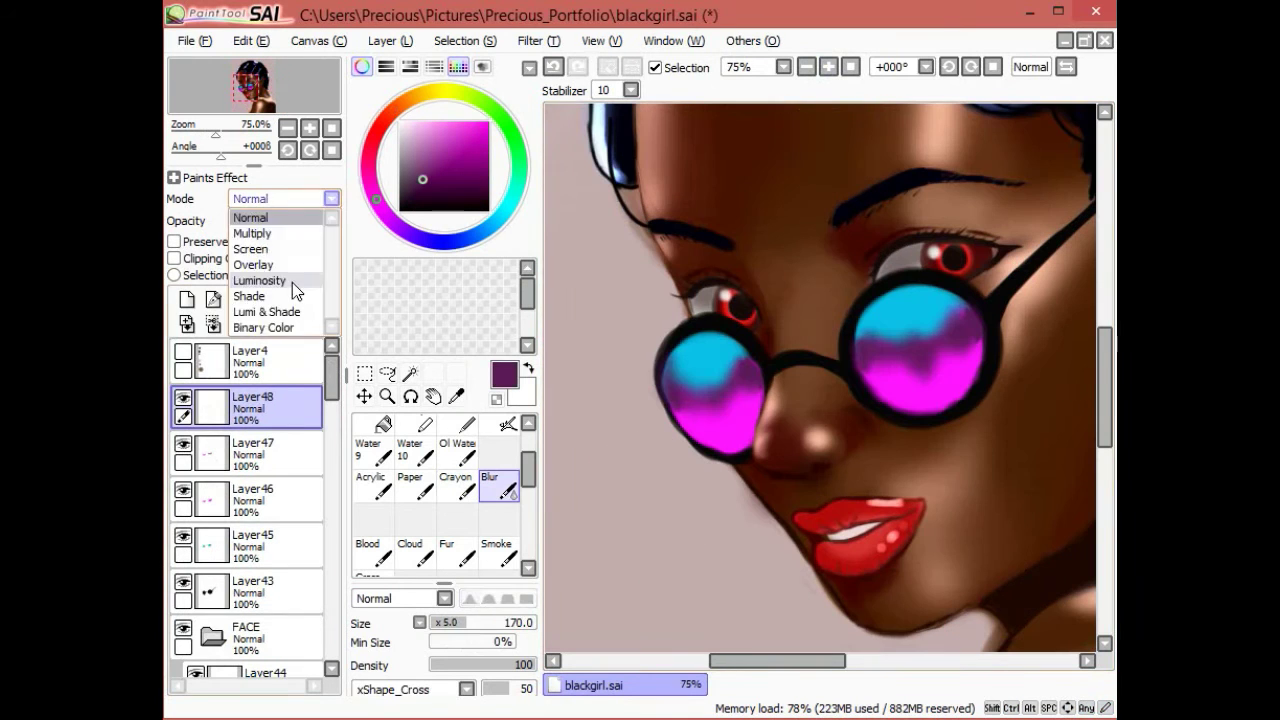
# Step: Set Layer48 to Luminosity and paint soft round white and pale lilac highlights on both sunglass lenses
pyautogui.click(292, 280)
pyautogui.press('e')
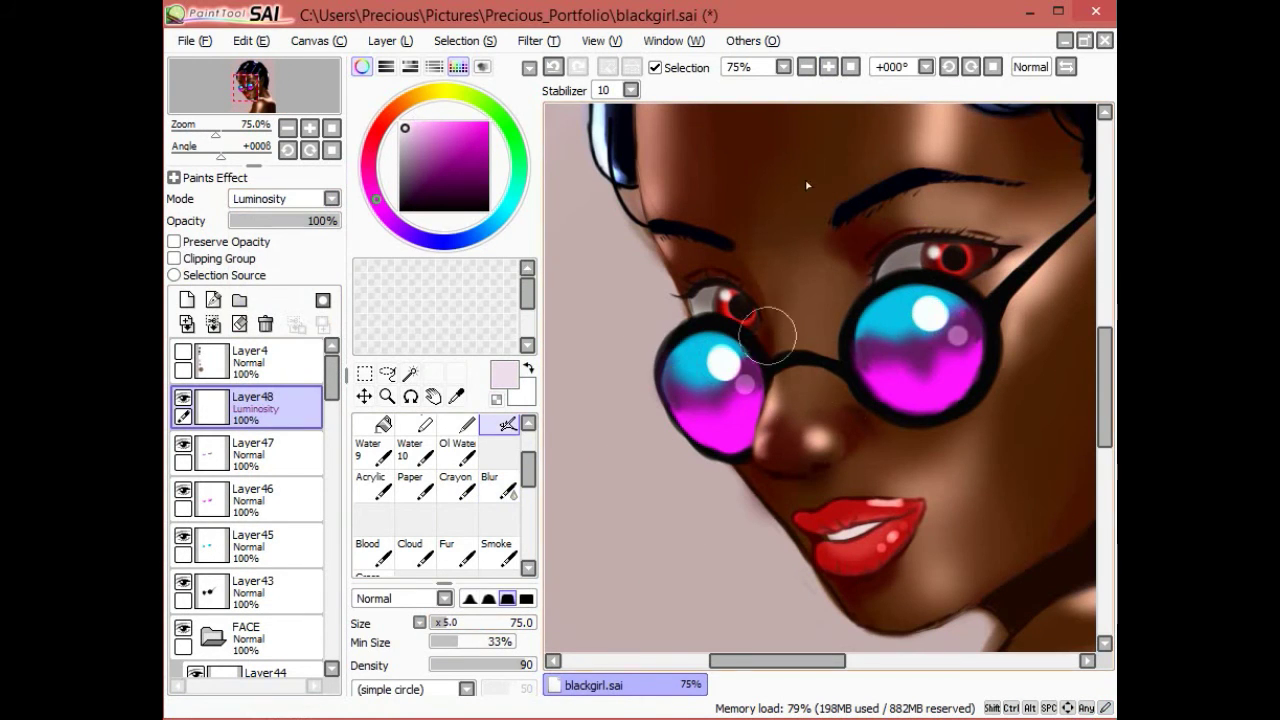
pyautogui.scroll(-3, 757, 329)
pyautogui.scroll(3, 757, 329)
pyautogui.click(499, 485)
pyautogui.click(828, 66)
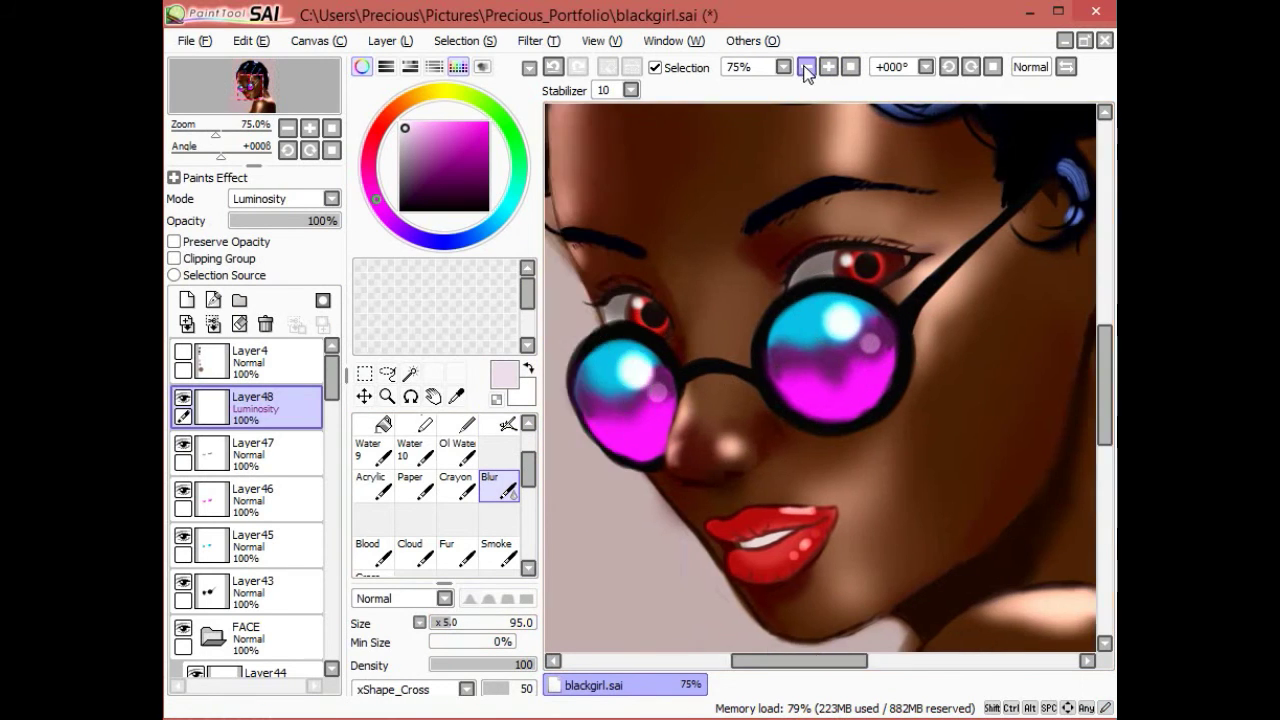
pyautogui.click(806, 66)
pyautogui.press('e')
pyautogui.click(828, 66)
pyautogui.click(806, 66)
pyautogui.click(806, 66)
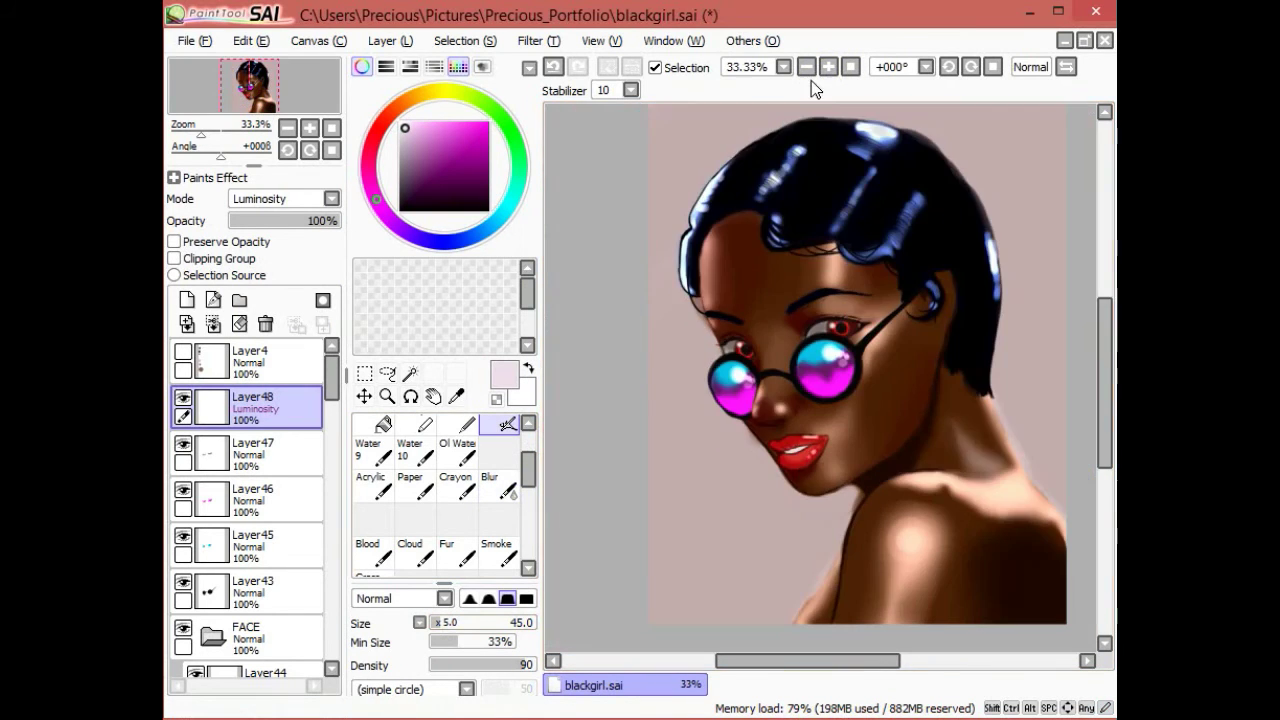
# Step: Paint dark reflections of a horizon, slanted beam and railing in both lenses on a new Normal layer at 59% opacity
pyautogui.click(828, 66)
pyautogui.click(186, 300)
pyautogui.click(331, 198)
pyautogui.click(285, 214)
pyautogui.moveTo(338, 220); pyautogui.dragTo(273, 220)
pyautogui.keyDown('alt'); pyautogui.click(589, 416); pyautogui.keyUp('alt')
pyautogui.moveTo(589, 416)
pyautogui.mouseDown()
pyautogui.moveTo(625, 440)
pyautogui.moveTo(570, 434)
pyautogui.moveTo(680, 420)
pyautogui.mouseUp()
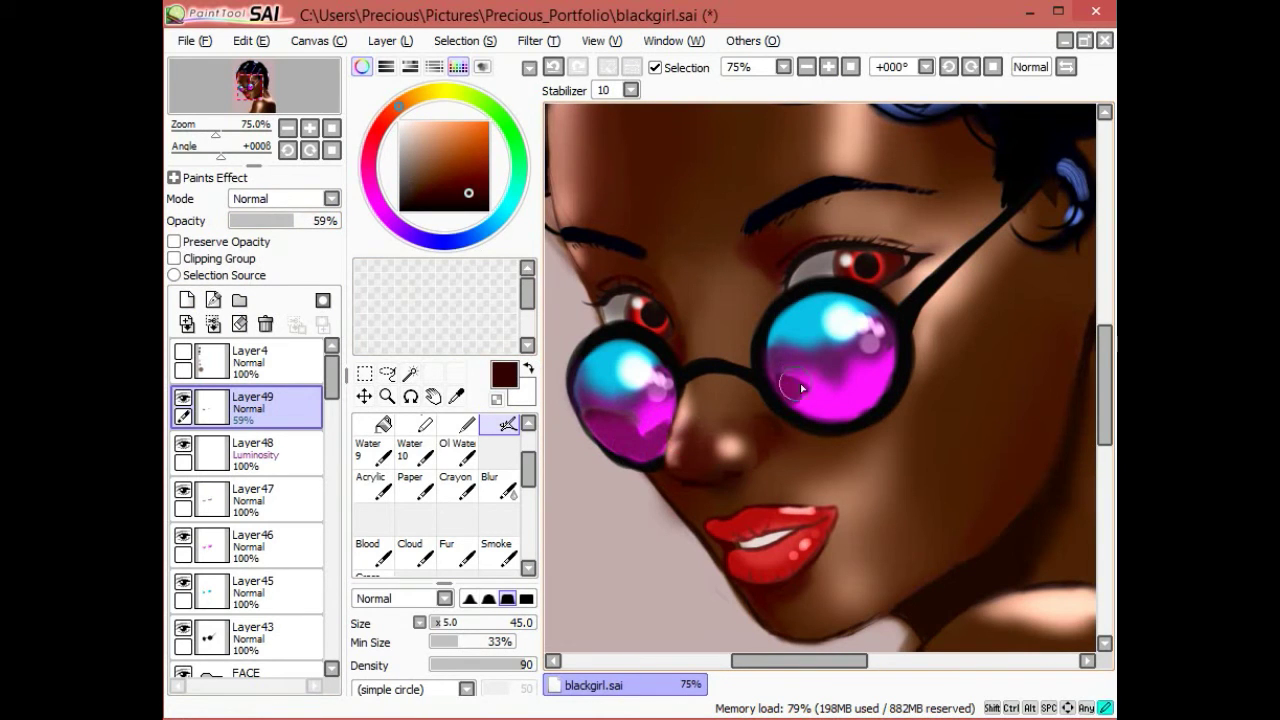
pyautogui.moveTo(812, 345); pyautogui.dragTo(832, 391)
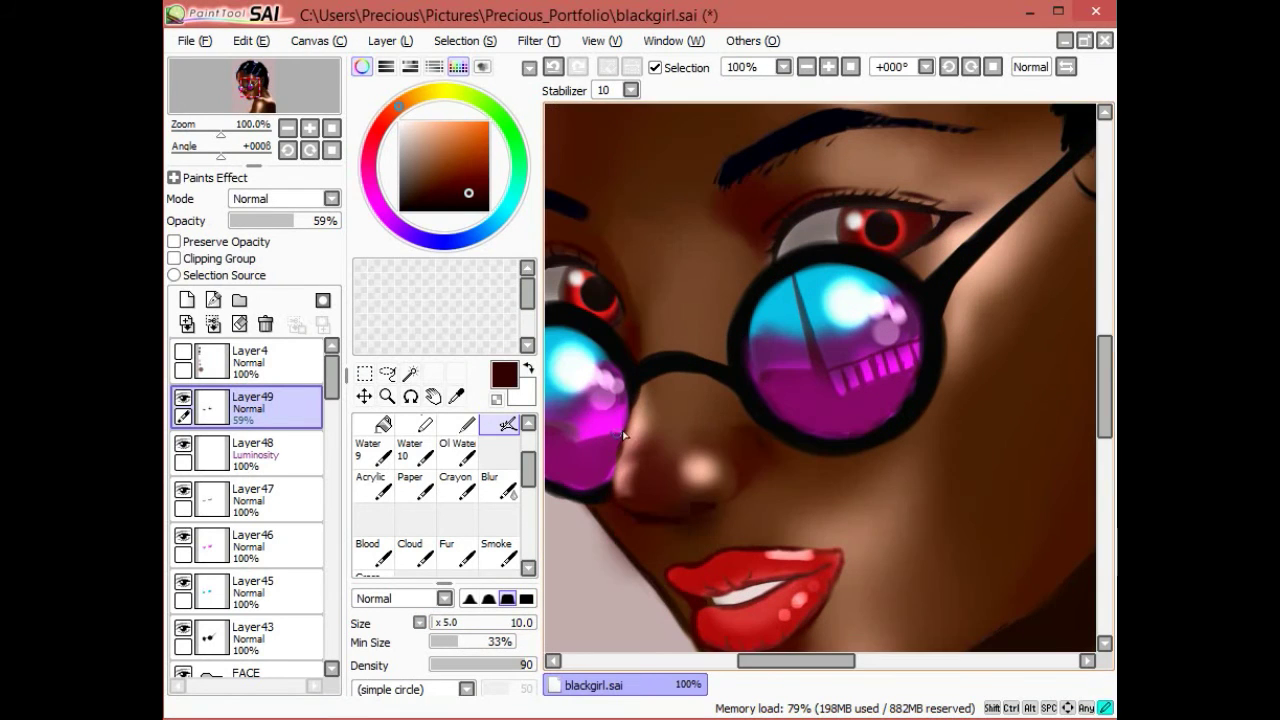
pyautogui.scroll(1, 639, 391)
pyautogui.moveTo(640, 440); pyautogui.dragTo(607, 344)
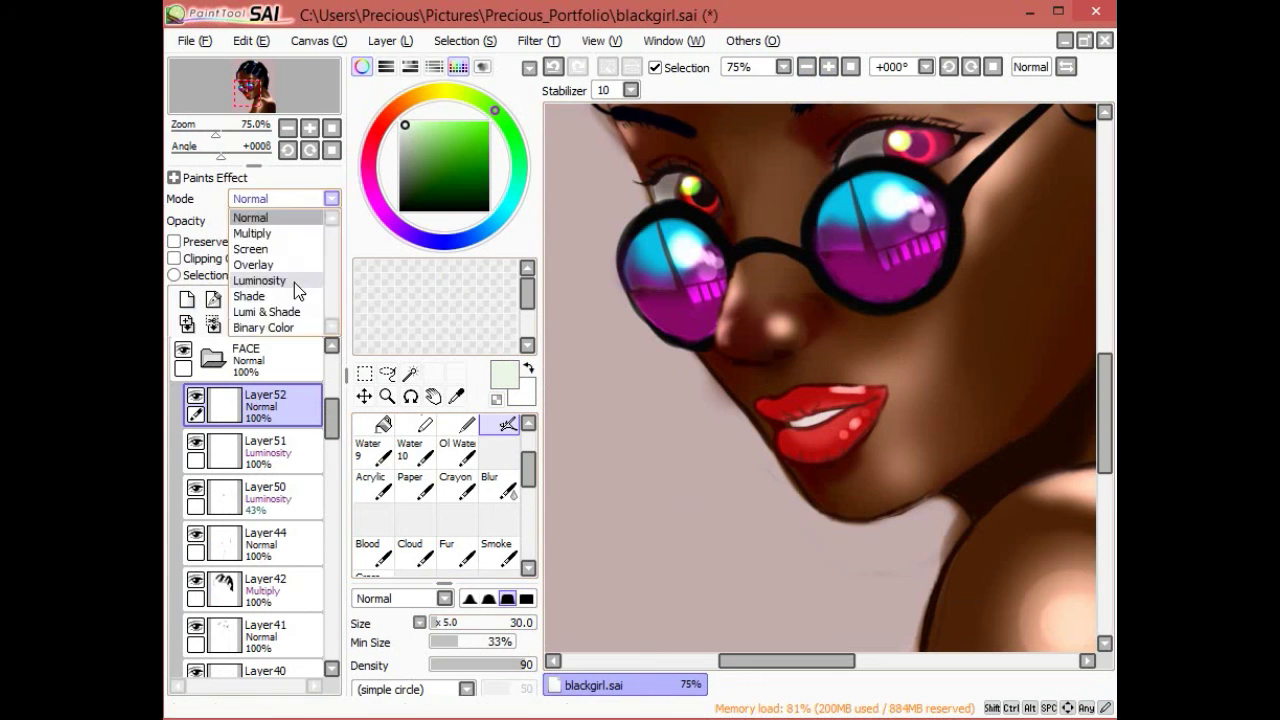
# Step: Set Layer52 to Luminosity and paint near-white highlights along the sunglasses' rims, bridge and temple arm
pyautogui.click(294, 282)
pyautogui.click(456, 485)
pyautogui.click(508, 423)
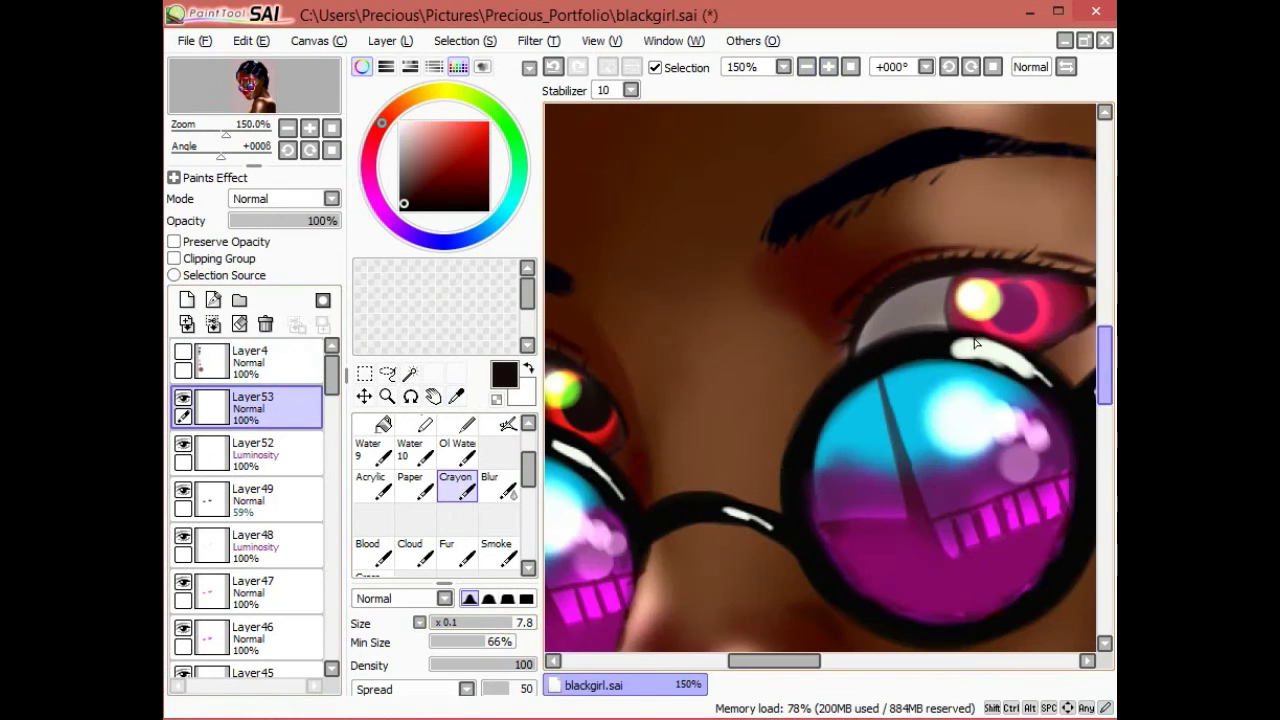
# Step: Add fine near-black lashes to both eyes on Layer53 with the Crayon down to size 2.7, and save the file
pyautogui.hotkey('ctrl', '-')
pyautogui.hotkey('ctrl', '-')
pyautogui.hotkey('ctrl', '-')
pyautogui.hotkey('ctrl', '-')
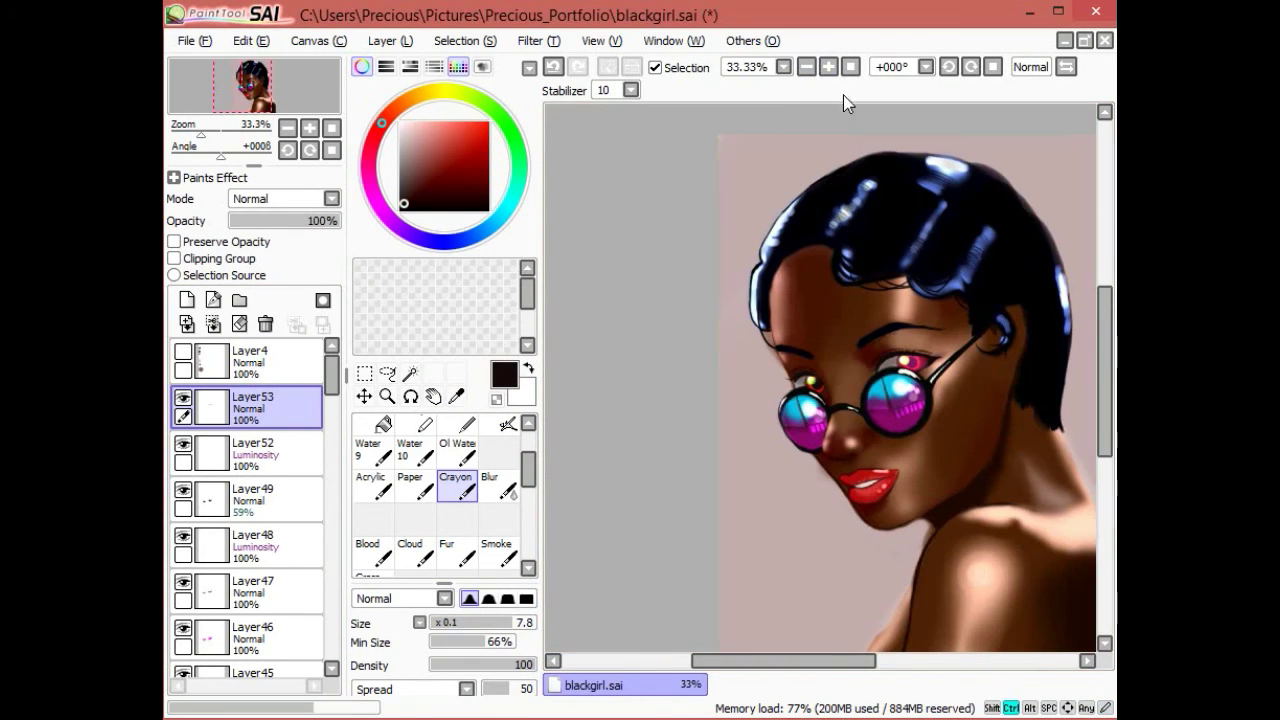
pyautogui.hotkey('ctrl', '+')
pyautogui.hotkey('ctrl', '+')
pyautogui.hotkey('ctrl', '+')
pyautogui.hotkey('ctrl', '+')
pyautogui.hotkey('ctrl', '+')
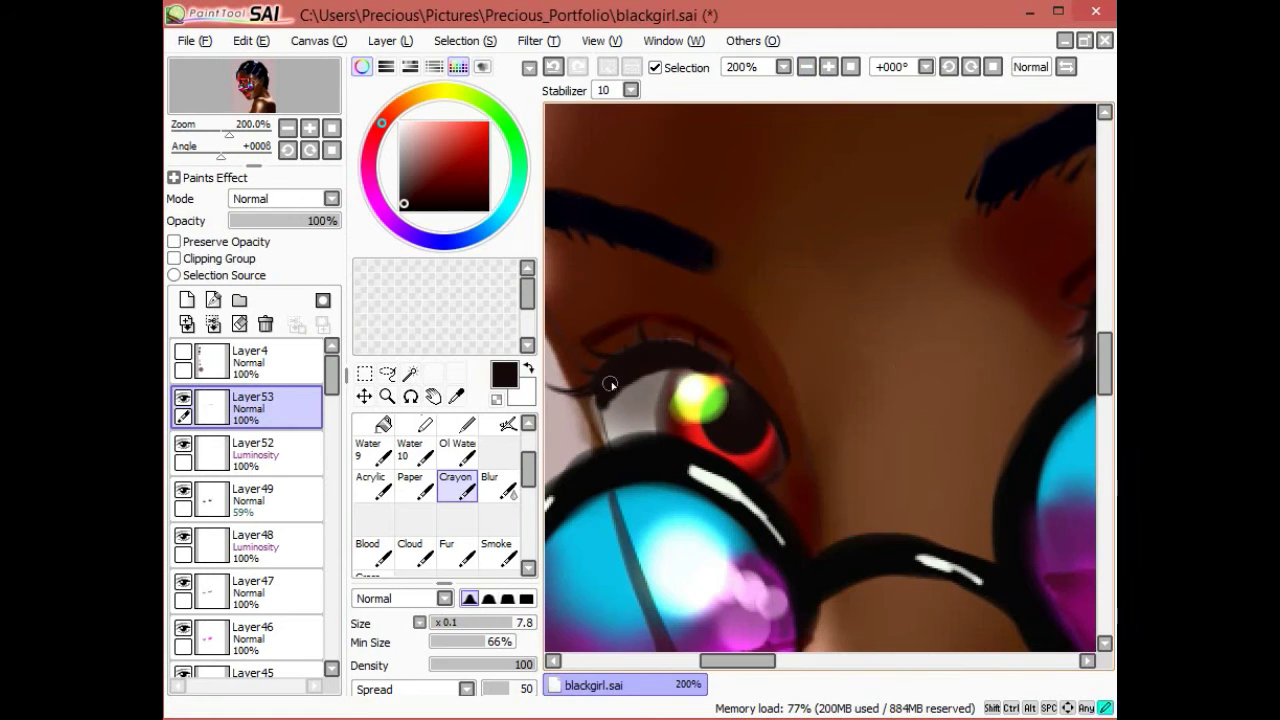
pyautogui.hscroll(3, 793, 643)
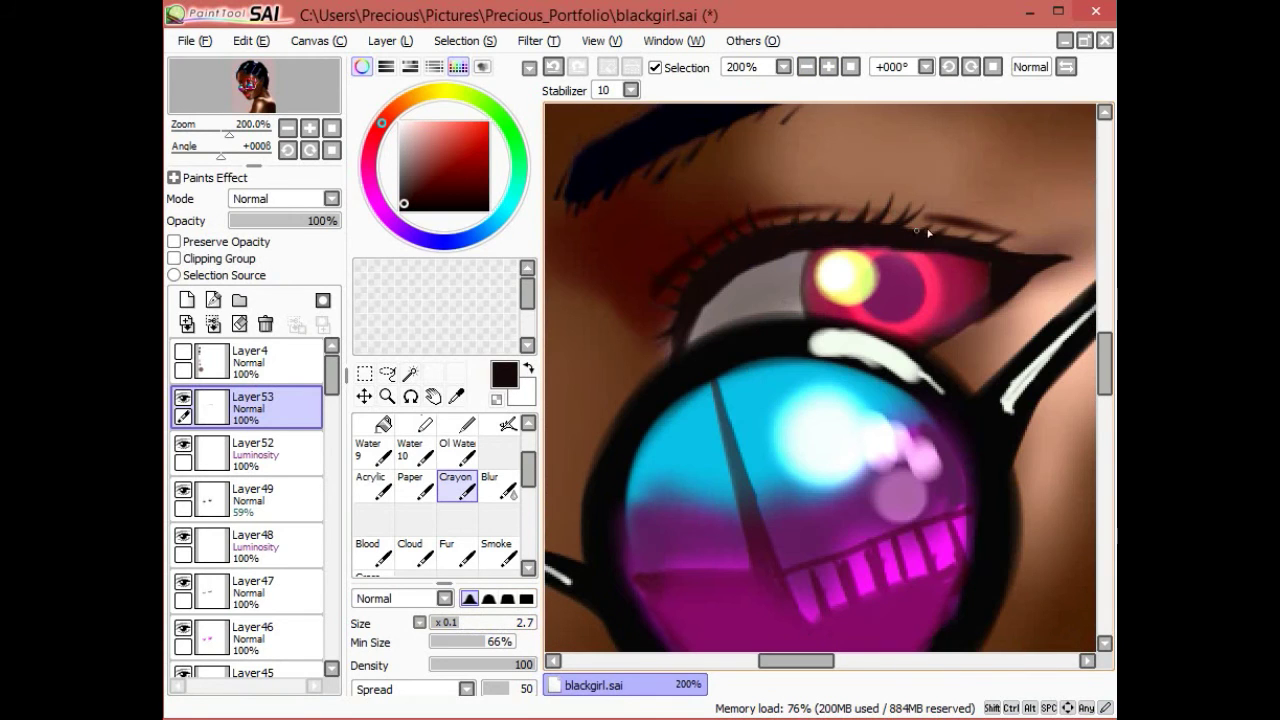
pyautogui.click(808, 67)
pyautogui.click(808, 67)
pyautogui.click(808, 67)
pyautogui.click(808, 67)
pyautogui.click(808, 67)
pyautogui.hotkey('ctrl', 's')
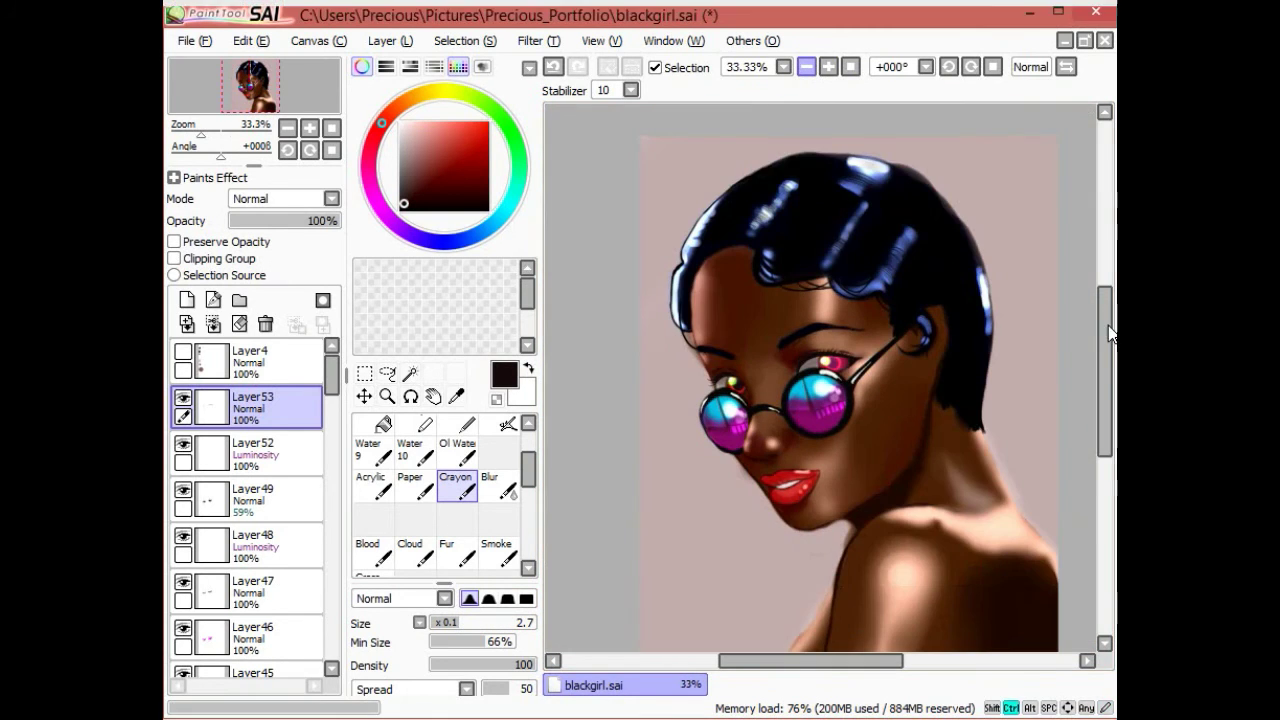
# Step: Inspect the eyes, glasses and lips up close, and then the portrait as a whole
pyautogui.hotkey('ctrl', '+')
pyautogui.hotkey('ctrl', '+')
pyautogui.hotkey('ctrl', '+')
pyautogui.hotkey('ctrl', '+')
pyautogui.hotkey('ctrl', '+')
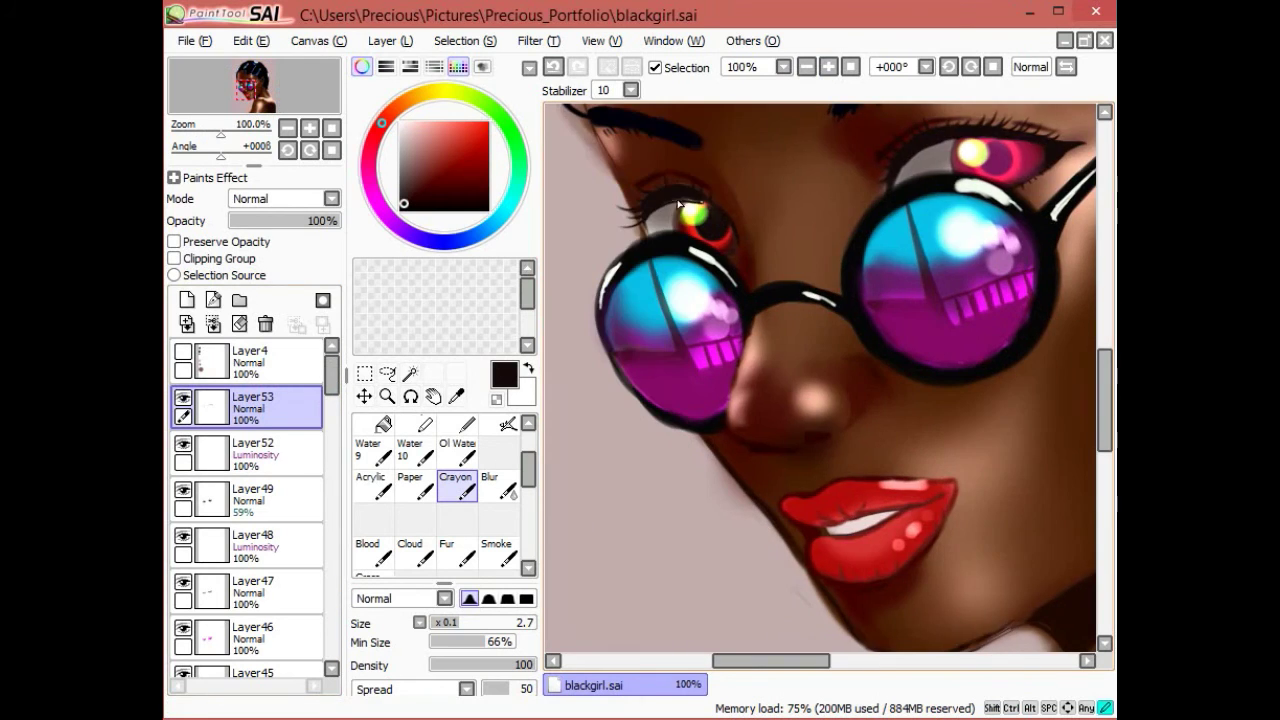
pyautogui.hotkey('ctrl', '-')
pyautogui.hotkey('ctrl', '-')
pyautogui.hotkey('ctrl', '-')
pyautogui.hotkey('ctrl', '-')
pyautogui.click(806, 67)
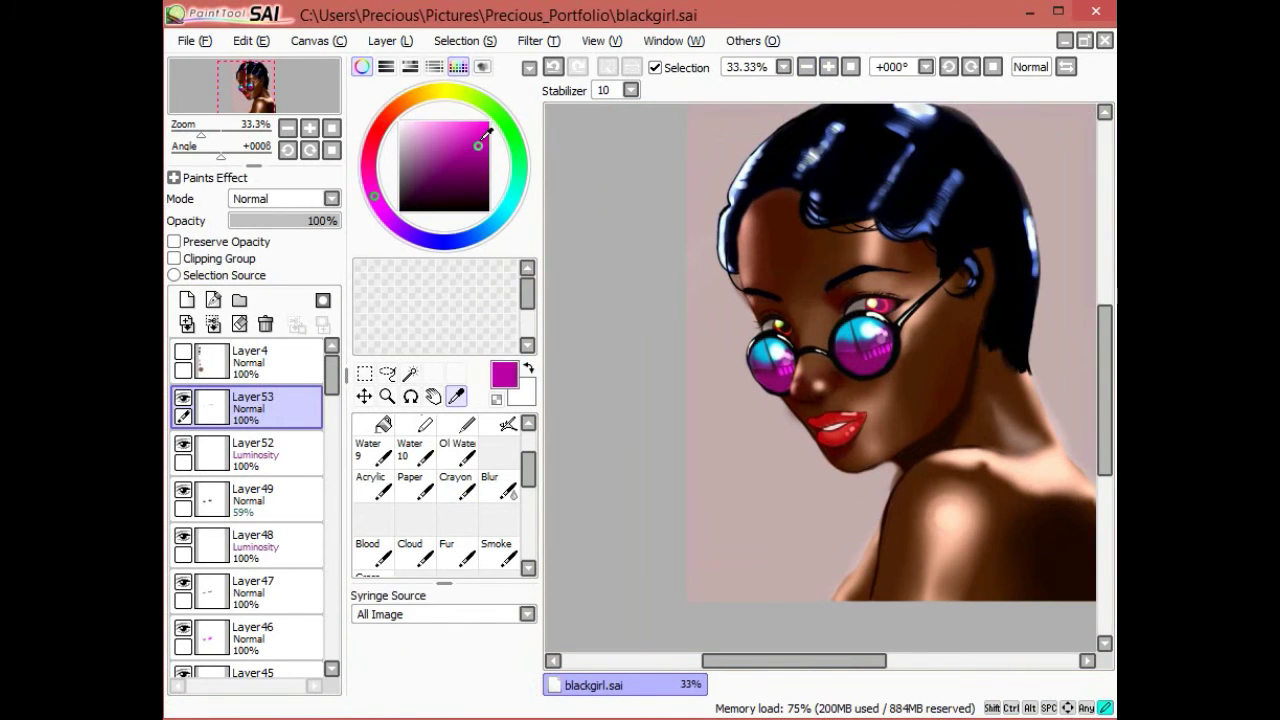
# Step: Paint a magenta garment across the lower back at size 95 and shade its folds in muted purple on a new Multiply layer
pyautogui.moveTo(746, 621); pyautogui.dragTo(956, 610)
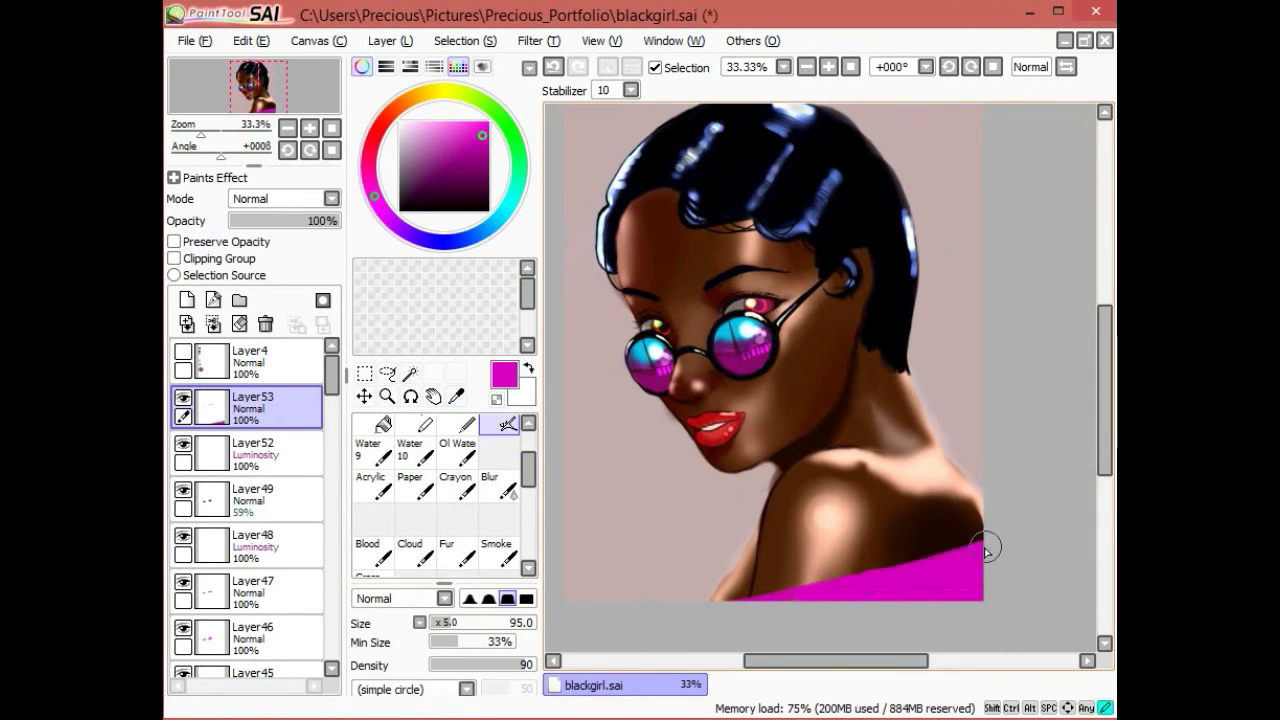
pyautogui.hotkey('ctrl', 'shift', 'n')
pyautogui.click(425, 168)
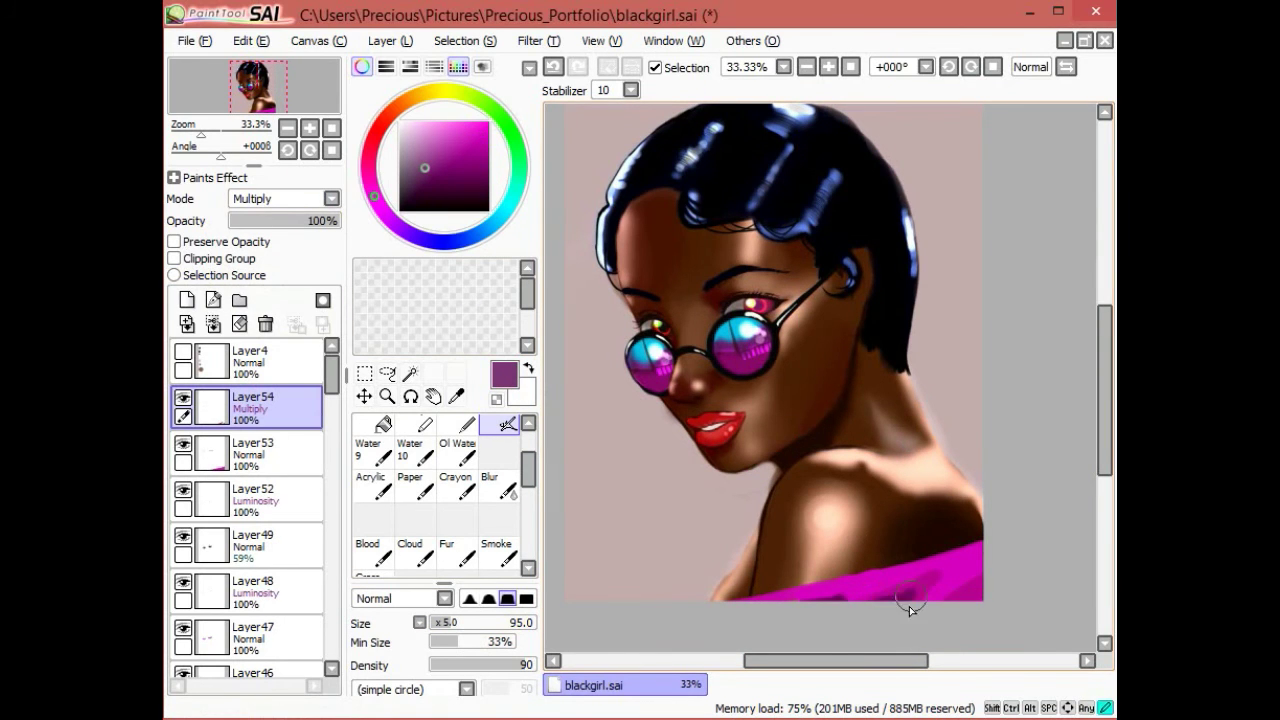
# Step: Outline a raised index finger and a finger reaching towards the chin on a new layer in dark brown with the size 2.7 Crayon
pyautogui.hotkey('ctrl', '+')
pyautogui.hotkey('ctrl', 'shift', 'n')
pyautogui.keyDown('alt'); pyautogui.click(843, 560); pyautogui.keyUp('alt')
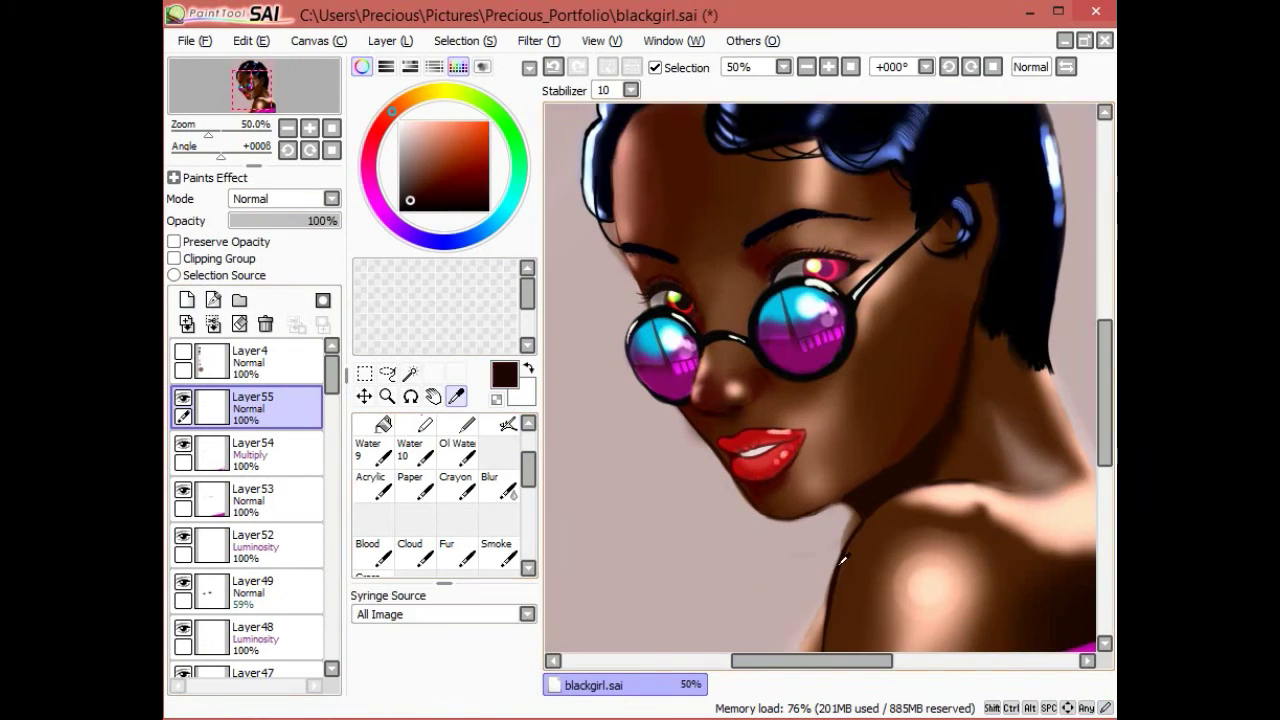
pyautogui.moveTo(557, 450); pyautogui.dragTo(590, 395)
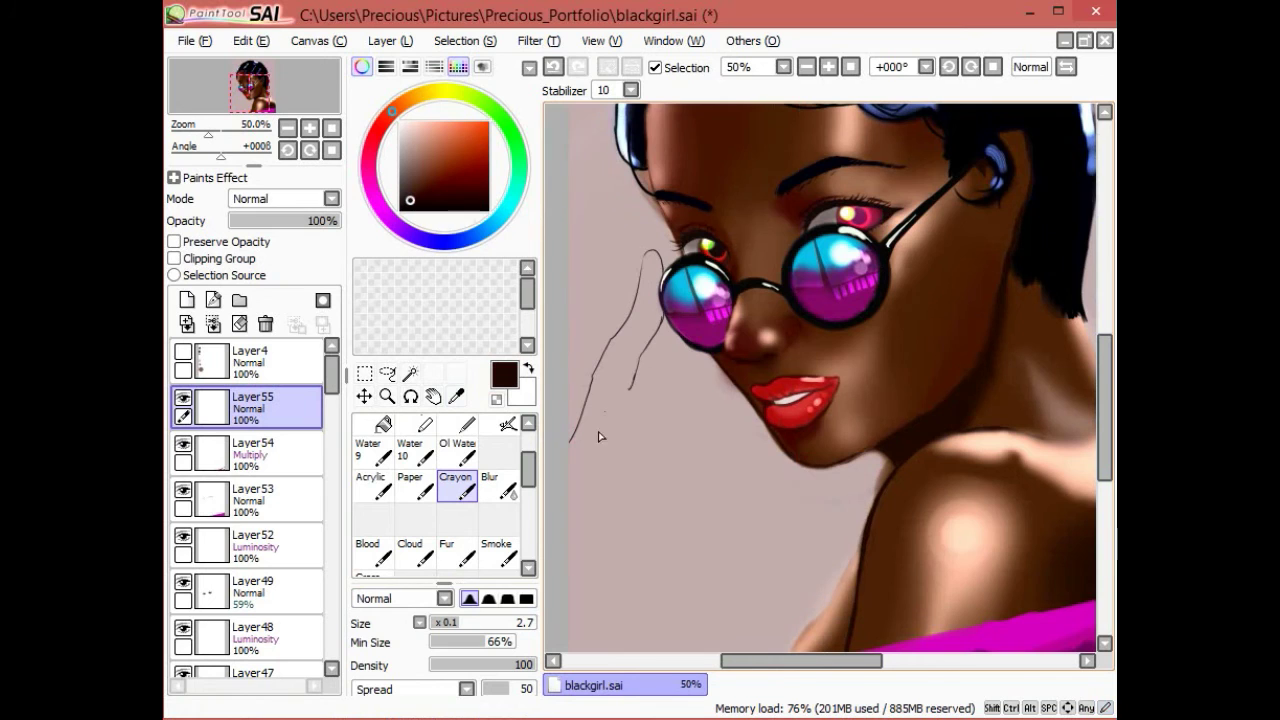
pyautogui.scroll(-2, 286, 429)
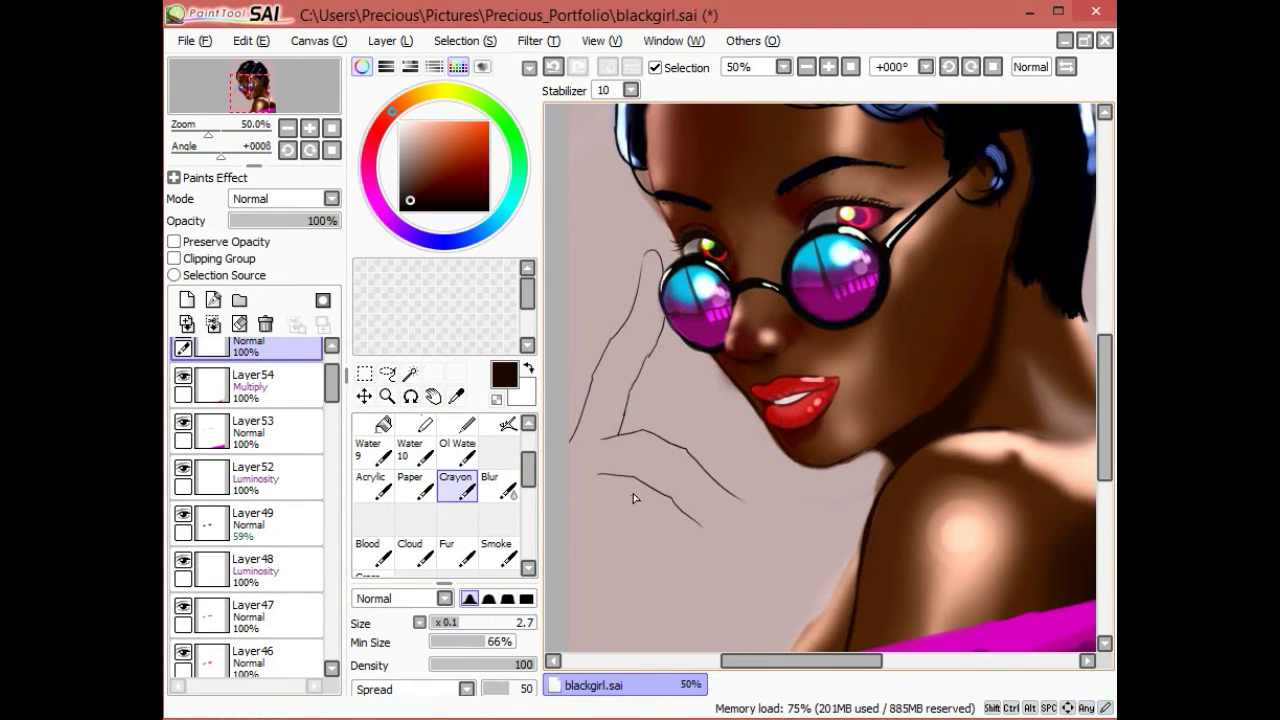
pyautogui.moveTo(610, 482); pyautogui.dragTo(652, 488)
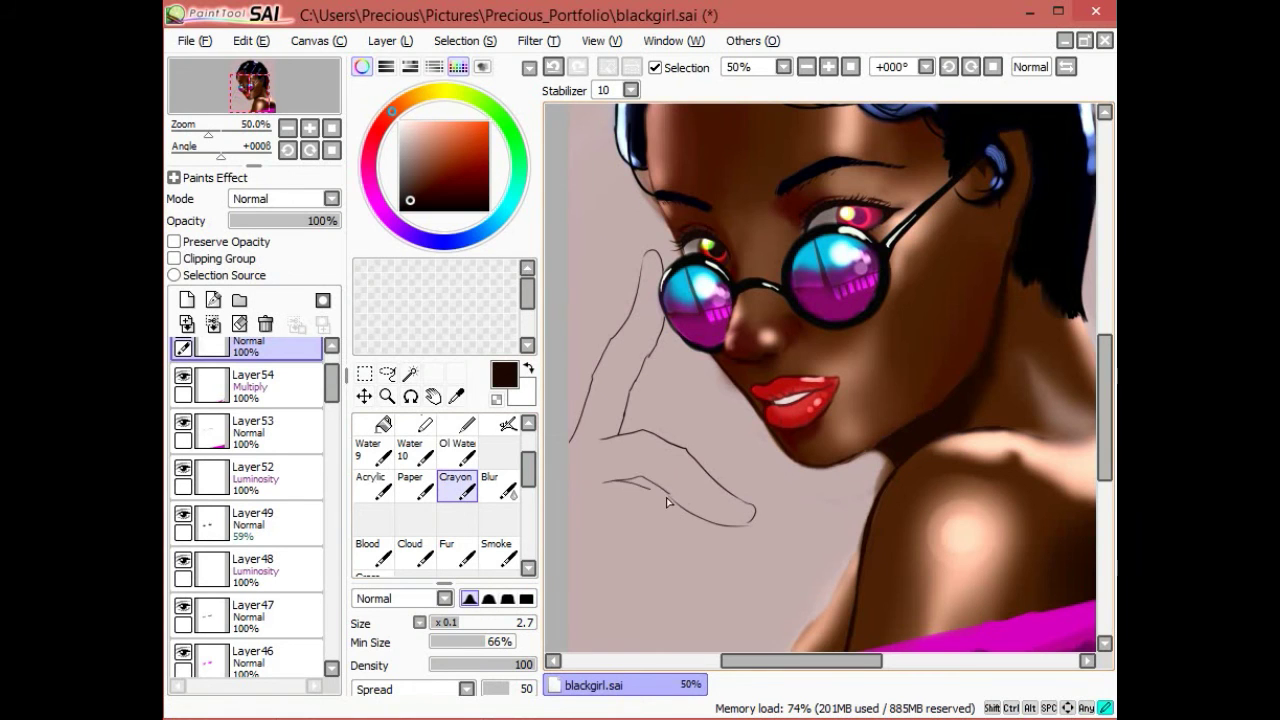
# Step: Outline the curled lower fingers and a rounded fingertip above them to complete the hand sketch beside the face
pyautogui.scroll(-3, 655, 440)
pyautogui.moveTo(652, 421); pyautogui.dragTo(711, 462)
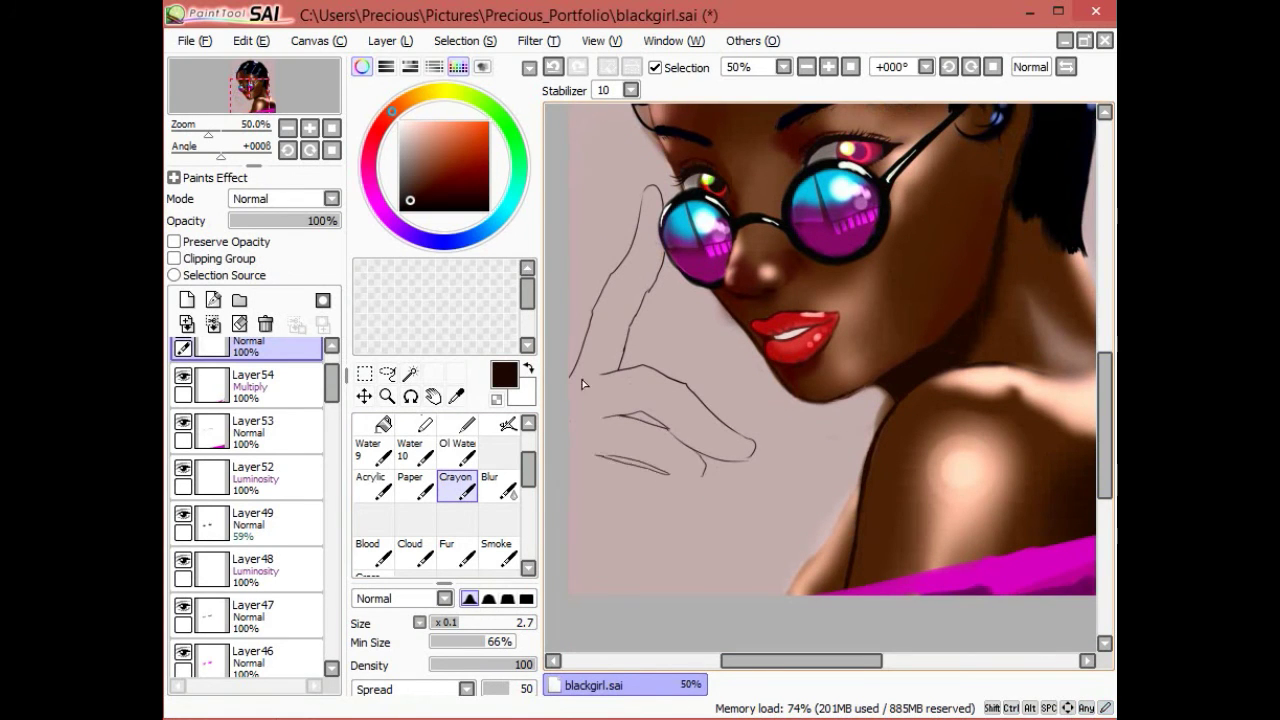
pyautogui.click(806, 67)
pyautogui.click(828, 67)
pyautogui.moveTo(661, 504); pyautogui.dragTo(706, 518)
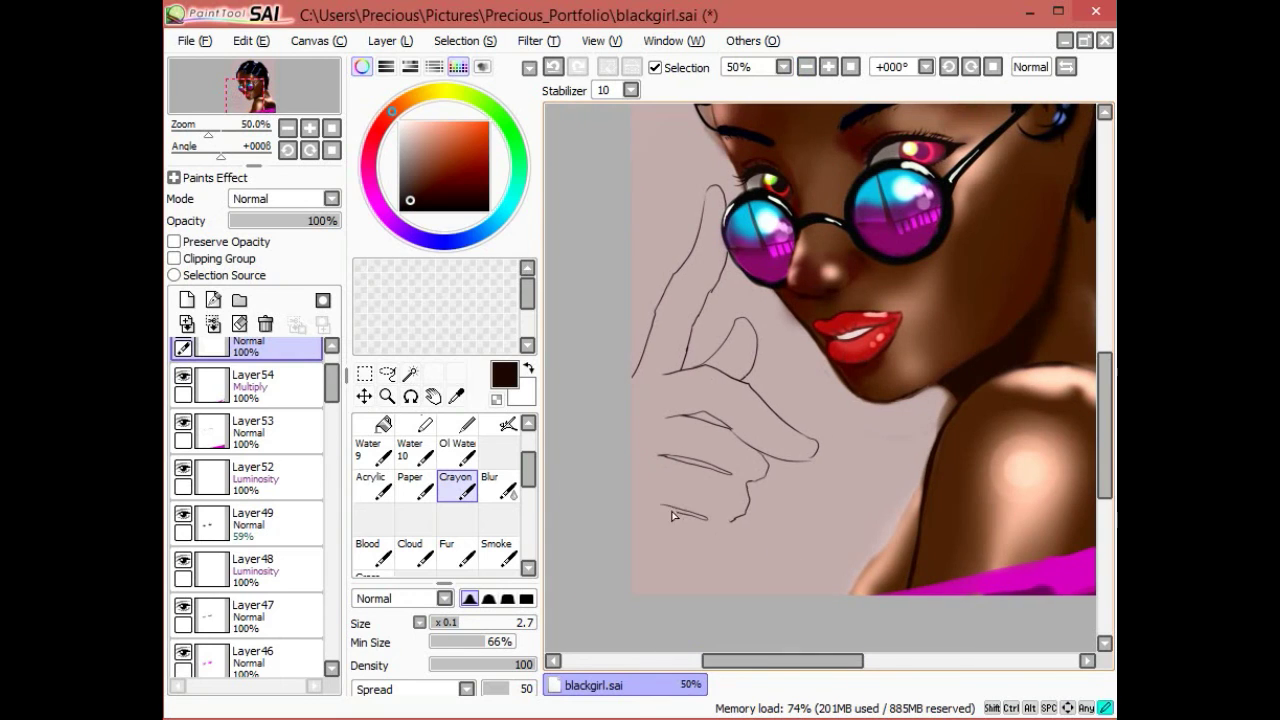
# Step: Transform the hand sketch to reduce its size and reposition it beside the face
pyautogui.click(806, 67)
pyautogui.hotkey('ctrl', 't')
pyautogui.moveTo(836, 352); pyautogui.dragTo(815, 360)
pyautogui.moveTo(751, 460); pyautogui.dragTo(751, 488)
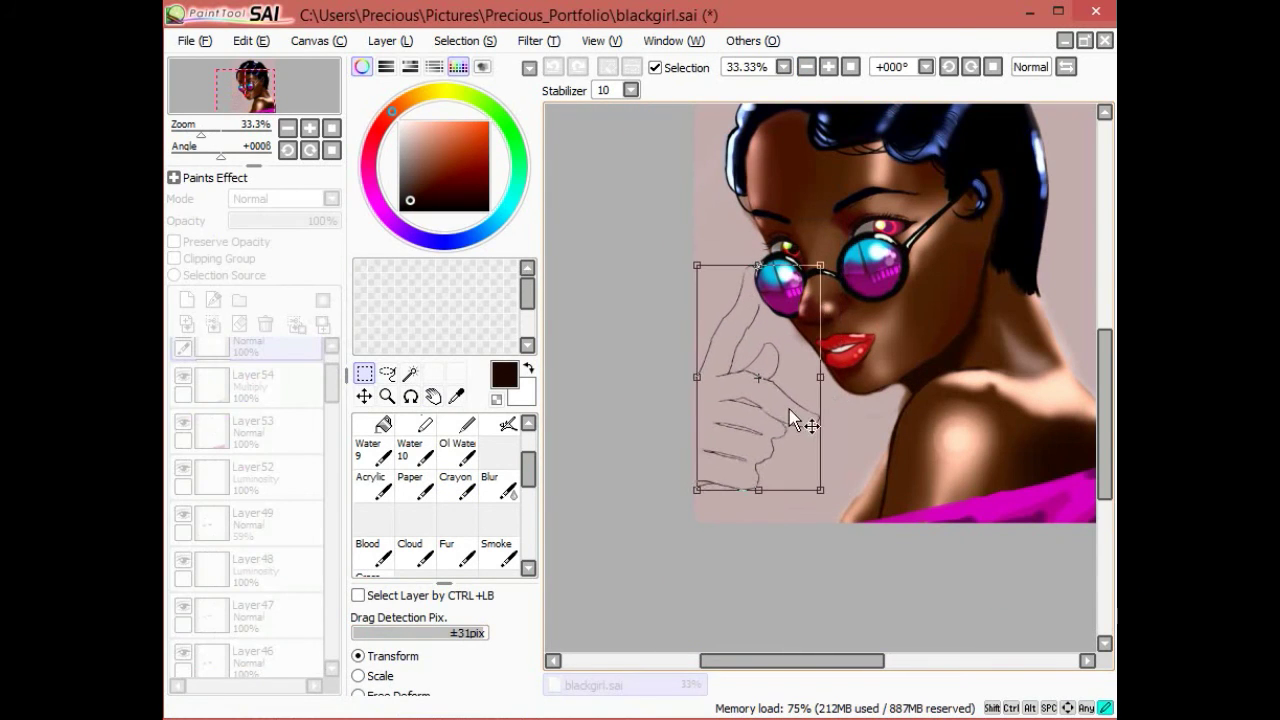
pyautogui.moveTo(751, 259); pyautogui.dragTo(760, 276)
pyautogui.press('Return')
# Step: Erase the index fingertip and redraw it shorter beside the glasses with the Crayon, adding a wrist line below the hand
pyautogui.click(828, 67)
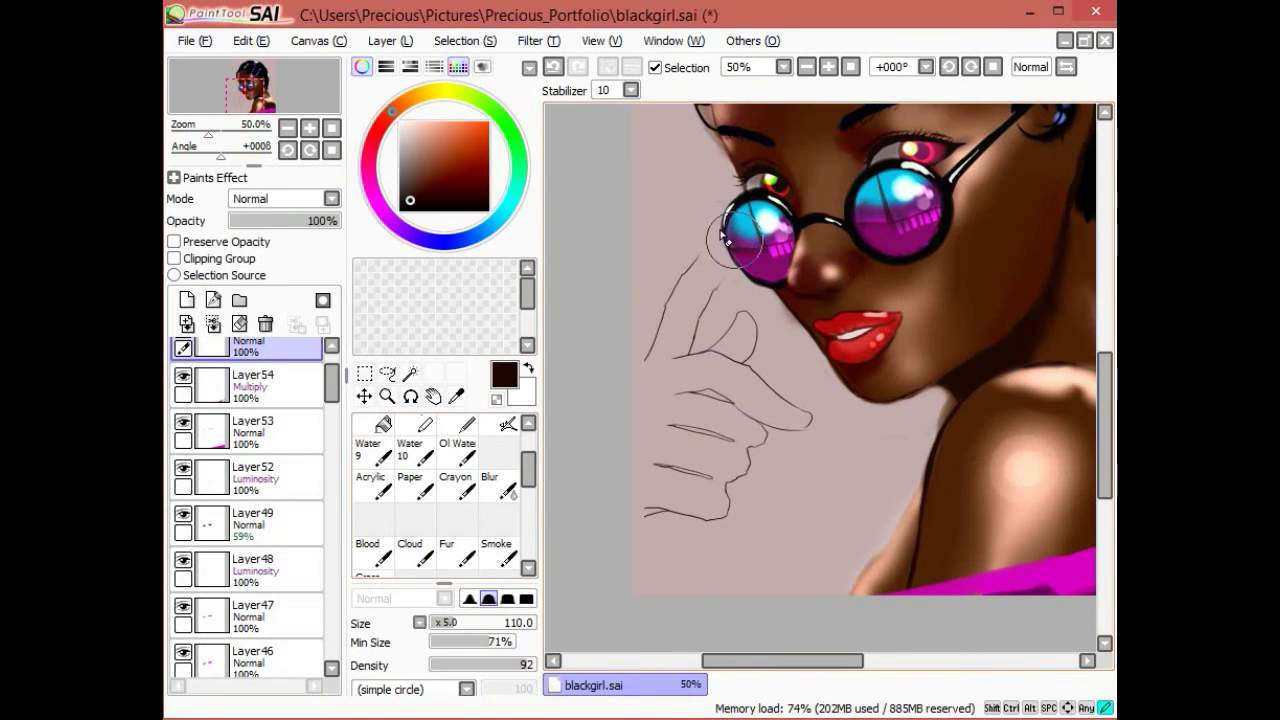
pyautogui.click(457, 485)
pyautogui.click(806, 67)
pyautogui.click(828, 67)
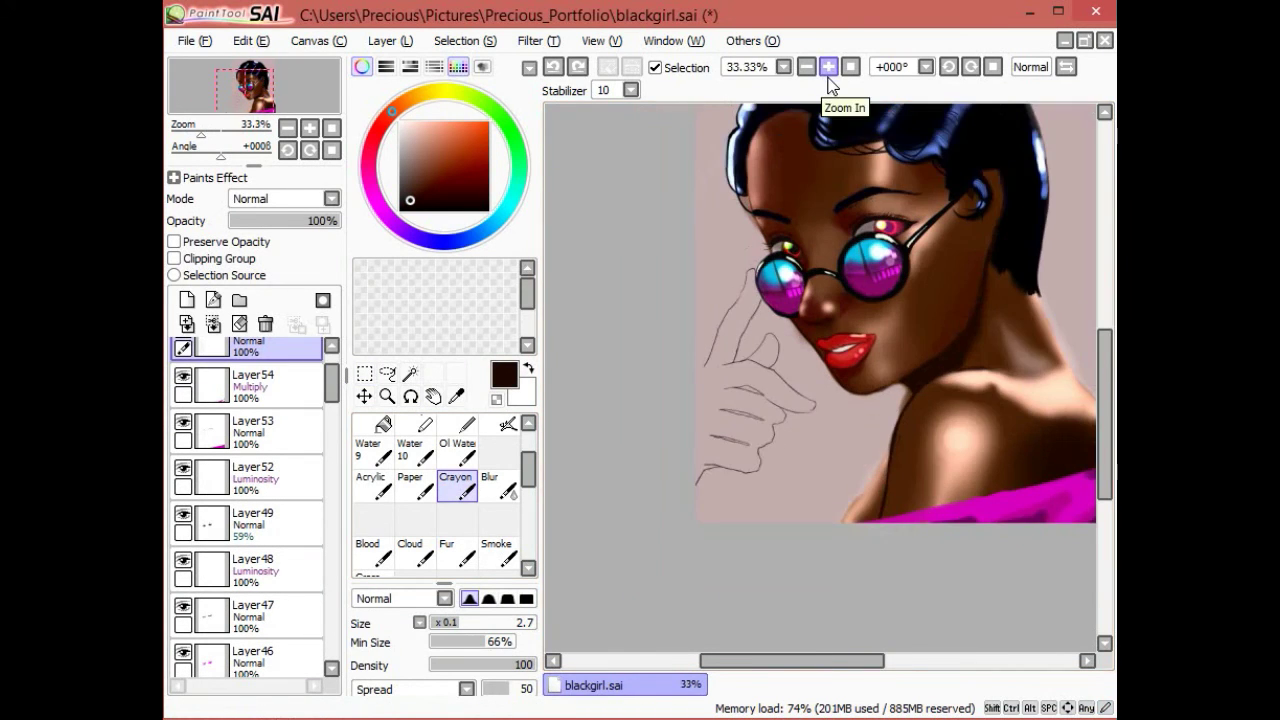
# Step: Rotate the hand sketch upright next to the chin and extend the wrist lines down to the canvas edge
pyautogui.click(828, 67)
pyautogui.hotkey('ctrl', 't')
pyautogui.moveTo(850, 225); pyautogui.dragTo(816, 197)
pyautogui.press('Return')
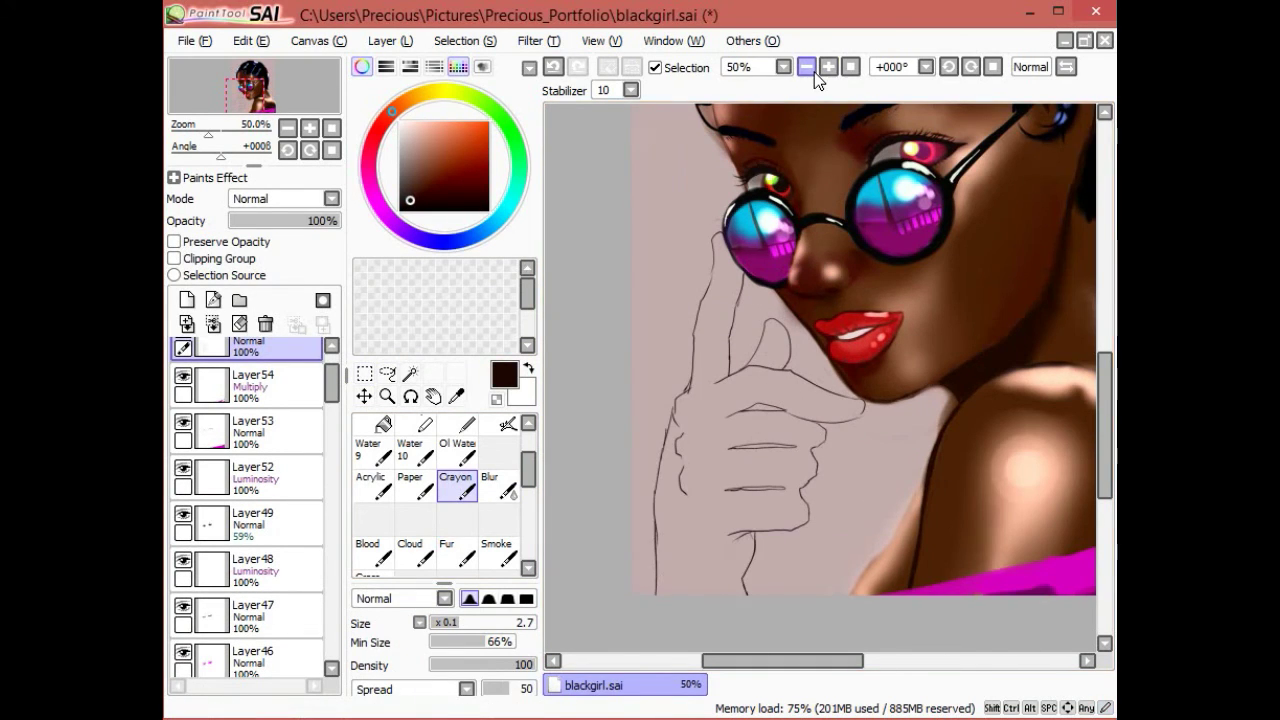
pyautogui.moveTo(683, 466); pyautogui.dragTo(640, 594)
pyautogui.moveTo(746, 528); pyautogui.dragTo(742, 560)
# Step: Erase the lower hand and redraw the curled fingers with rounded tips, the back of the hand and a narrower wrist
pyautogui.click(806, 67)
pyautogui.moveTo(770, 410); pyautogui.dragTo(800, 505)
pyautogui.click(828, 67)
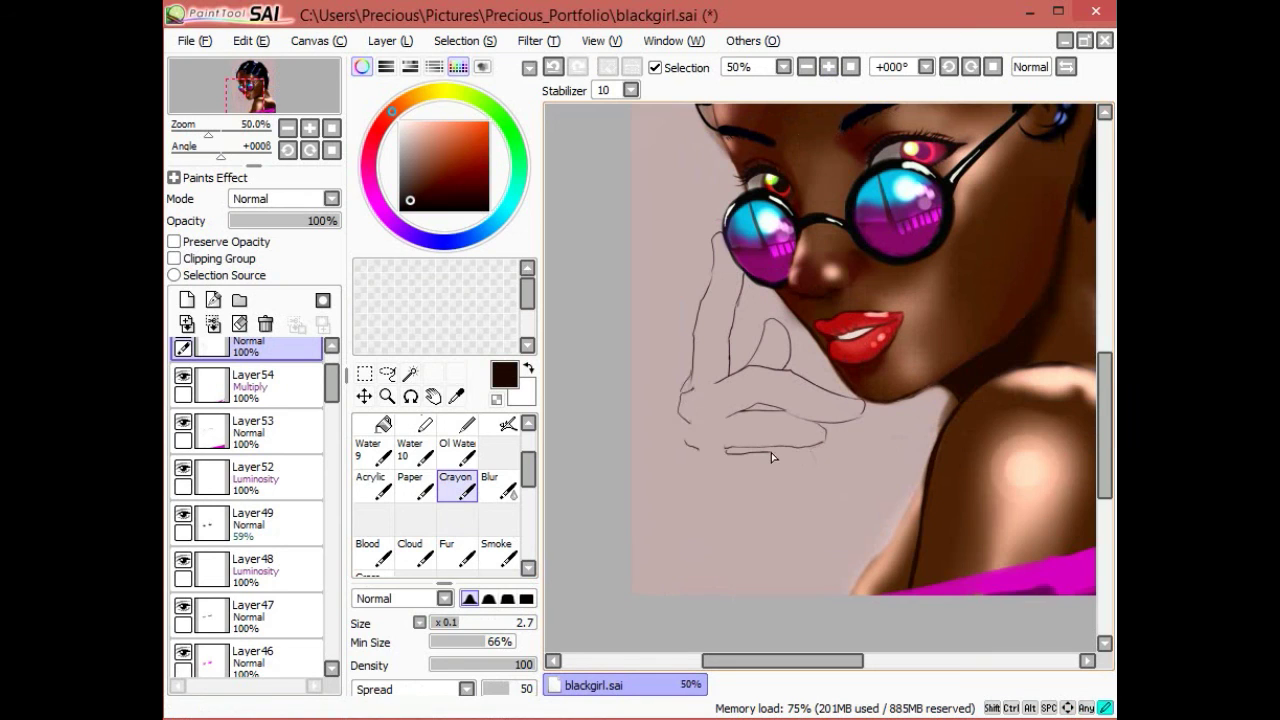
pyautogui.moveTo(822, 488); pyautogui.dragTo(764, 528)
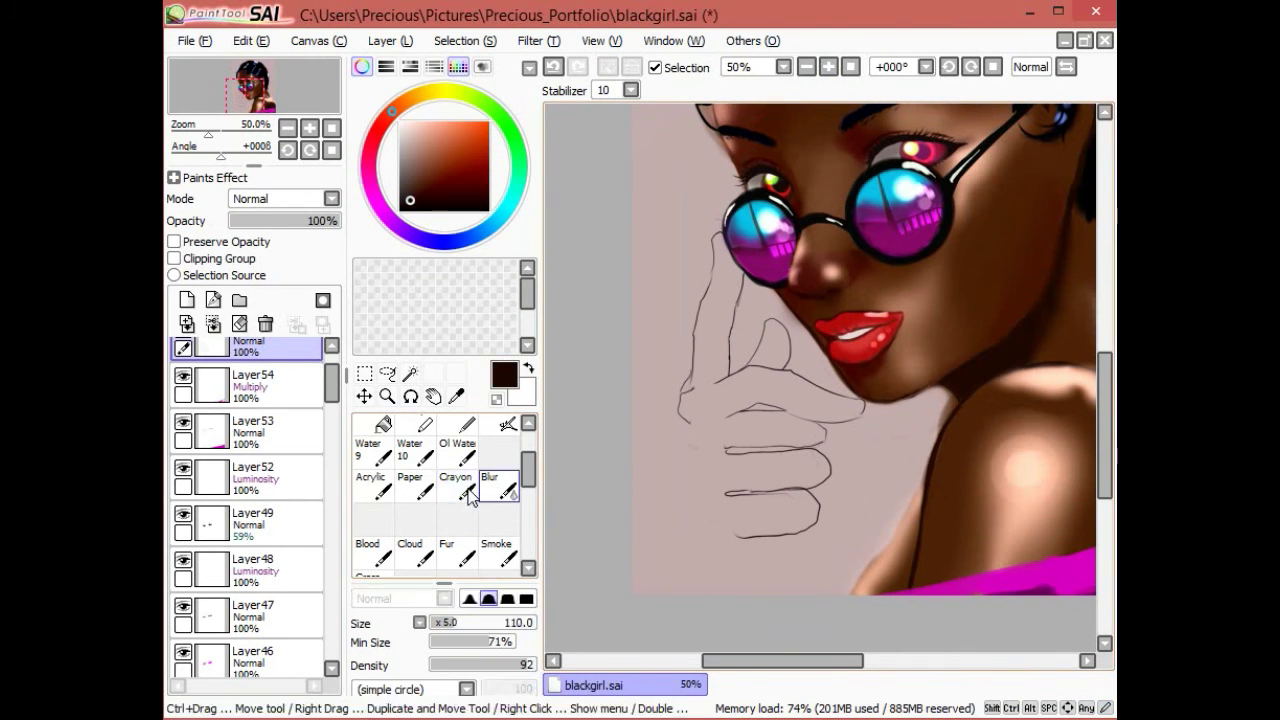
pyautogui.moveTo(684, 464); pyautogui.dragTo(698, 524)
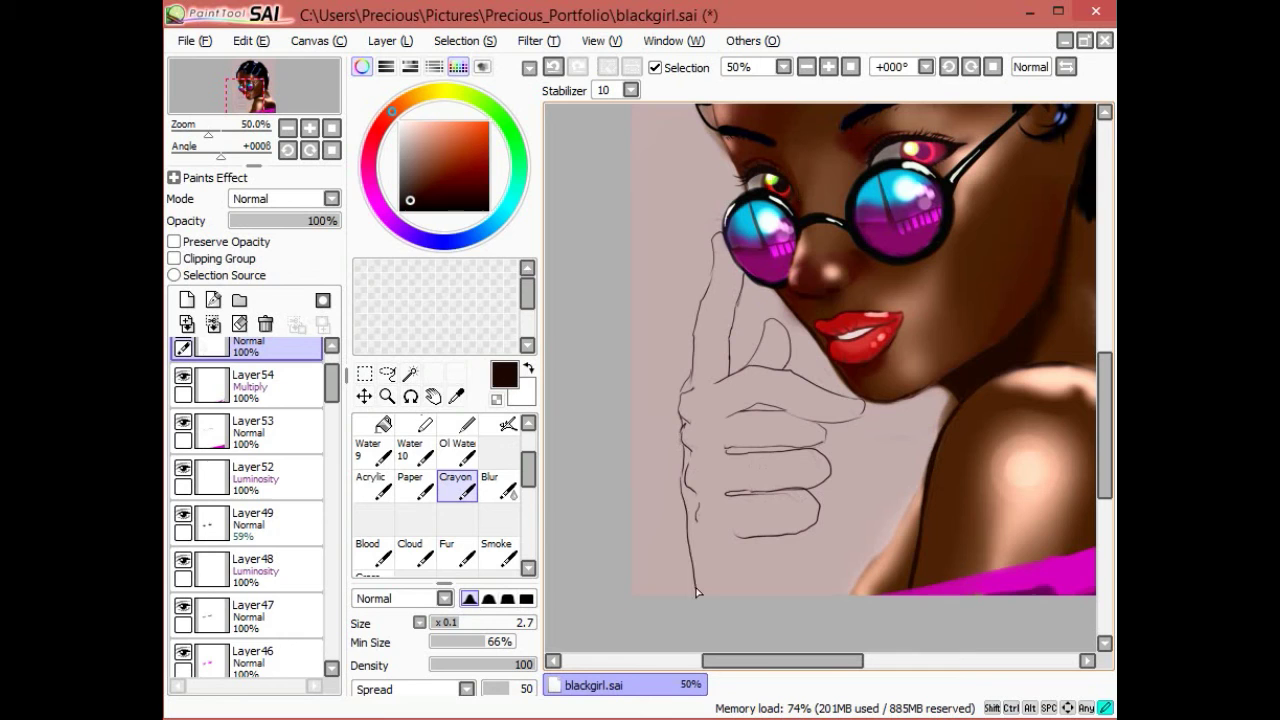
pyautogui.click(806, 67)
pyautogui.click(828, 67)
pyautogui.click(806, 67)
pyautogui.click(828, 67)
# Step: Create a layer folder for the hand and place Layer55 and the new Layer56 inside it
pyautogui.scroll(2, 218, 425)
pyautogui.click(239, 300)
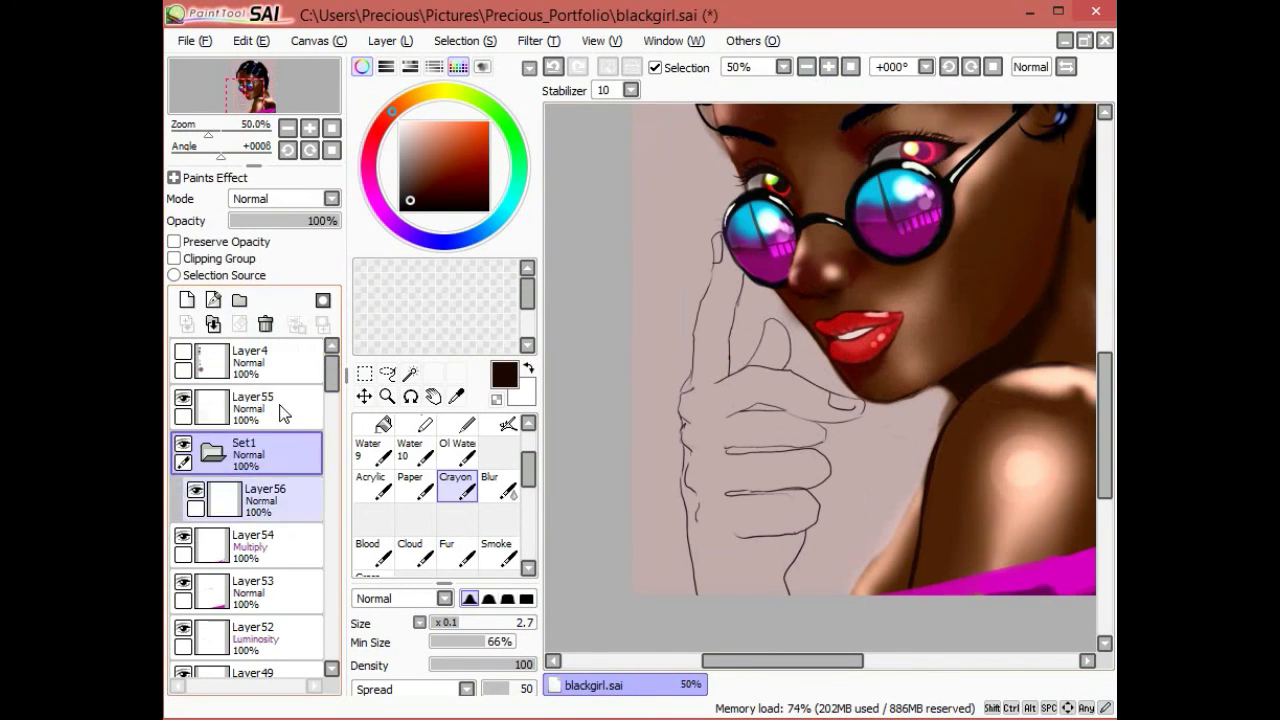
pyautogui.moveTo(218, 455); pyautogui.dragTo(250, 500)
# Step: Fill the hand and wrist with flat dark brown on Layer56 and erase the paint outside the outline
pyautogui.click(508, 423)
pyautogui.moveTo(700, 400)
pyautogui.mouseDown()
pyautogui.moveTo(710, 580)
pyautogui.moveTo(760, 575)
pyautogui.moveTo(794, 531)
pyautogui.moveTo(809, 434)
pyautogui.moveTo(784, 383)
pyautogui.mouseUp()
pyautogui.moveTo(700, 388)
pyautogui.mouseDown()
pyautogui.moveTo(727, 310)
pyautogui.moveTo(727, 325)
pyautogui.moveTo(725, 225)
pyautogui.mouseUp()
pyautogui.press('e')
pyautogui.moveTo(748, 330)
pyautogui.mouseDown()
pyautogui.moveTo(766, 337)
pyautogui.moveTo(780, 311)
pyautogui.mouseUp()
pyautogui.click(806, 67)
pyautogui.click(828, 67)
# Step: Redraw the outlines of the curled fingers and the heel of the hand on Layer55 with the dark size 2.7 Crayon
pyautogui.press('pageup')
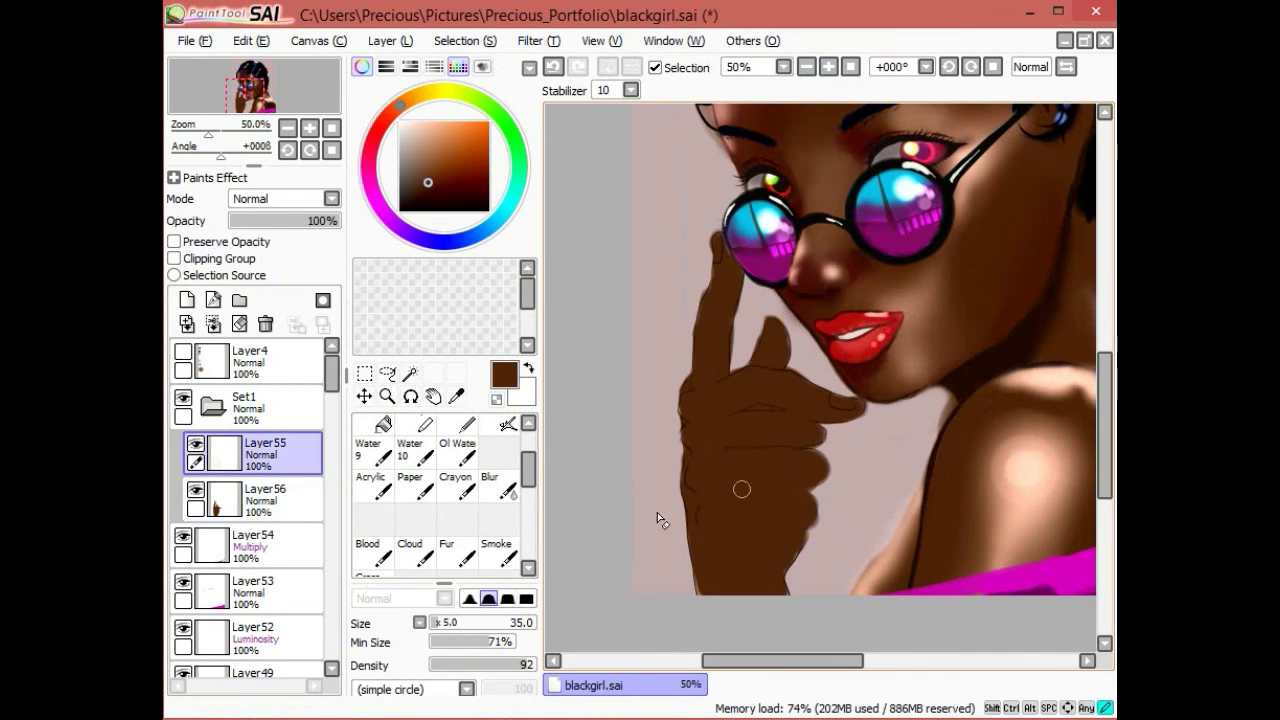
pyautogui.press('e')
pyautogui.keyDown('alt'); pyautogui.click(760, 460); pyautogui.keyUp('alt')
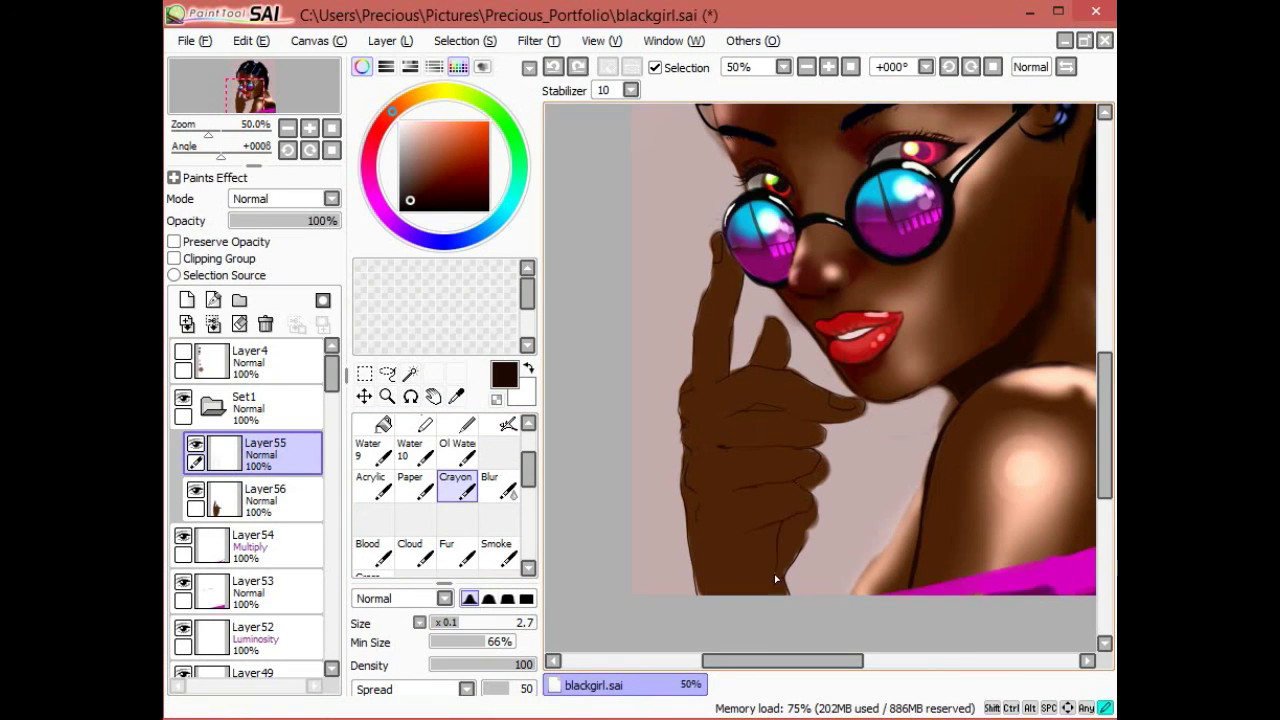
# Step: Erase the brown fill on Layer56 back to the redrawn finger and wrist outlines using a size 35 Eraser
pyautogui.press('e')
pyautogui.press('pagedown')
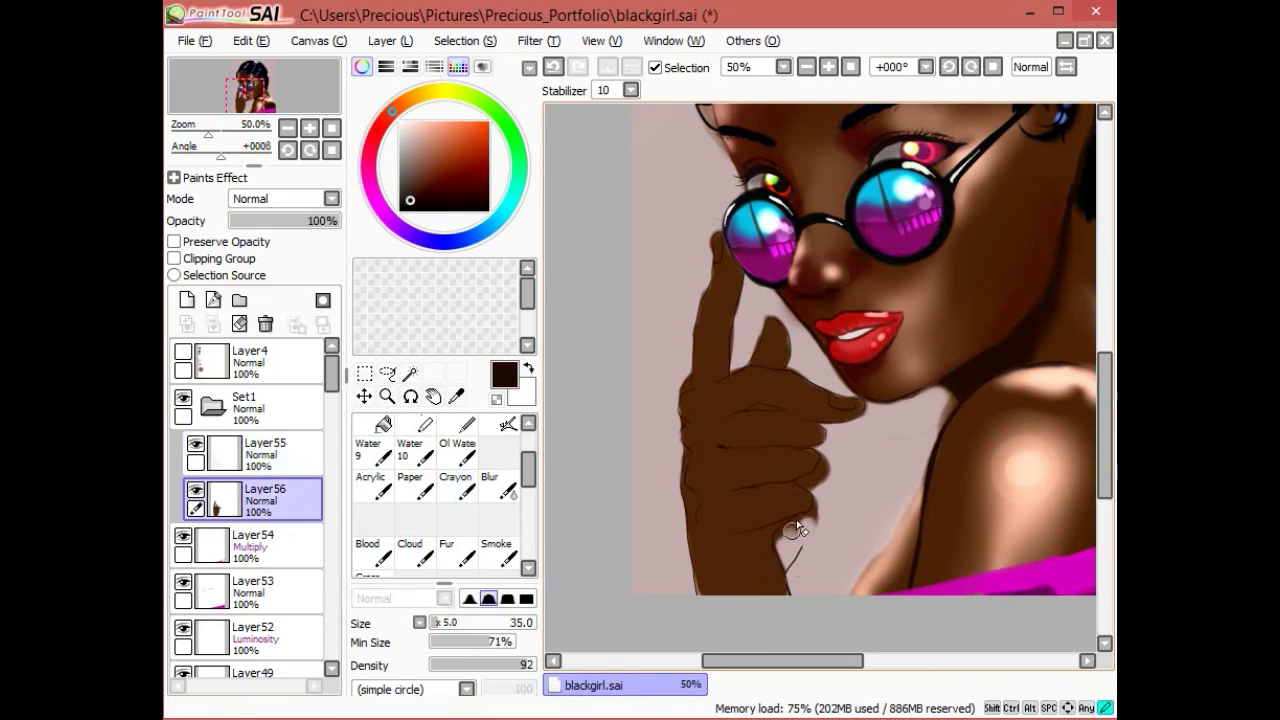
pyautogui.moveTo(805, 470); pyautogui.dragTo(822, 497)
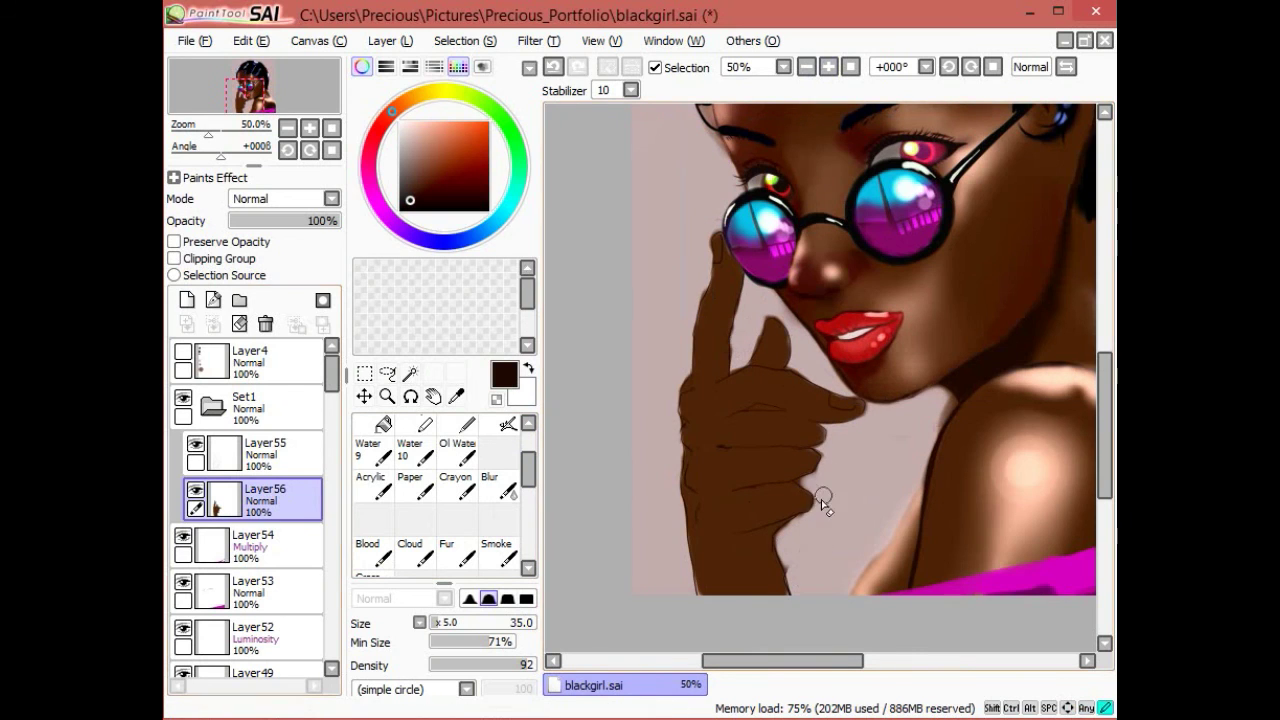
# Step: Erase the stray outline around the extended fingertip on Layer55 with the size 35 Eraser, and return to Layer56
pyautogui.press('pageup')
pyautogui.press('e')
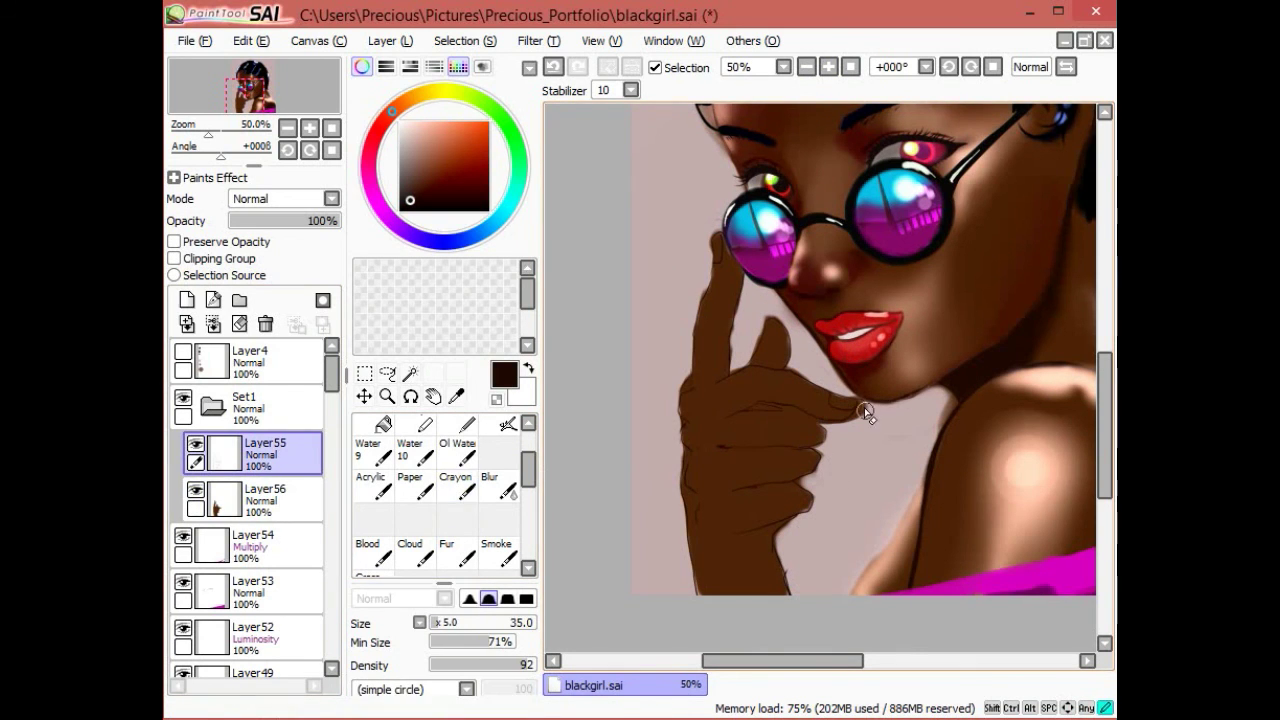
pyautogui.scroll(1, 783, 322)
pyautogui.press('e')
pyautogui.press('pagedown')
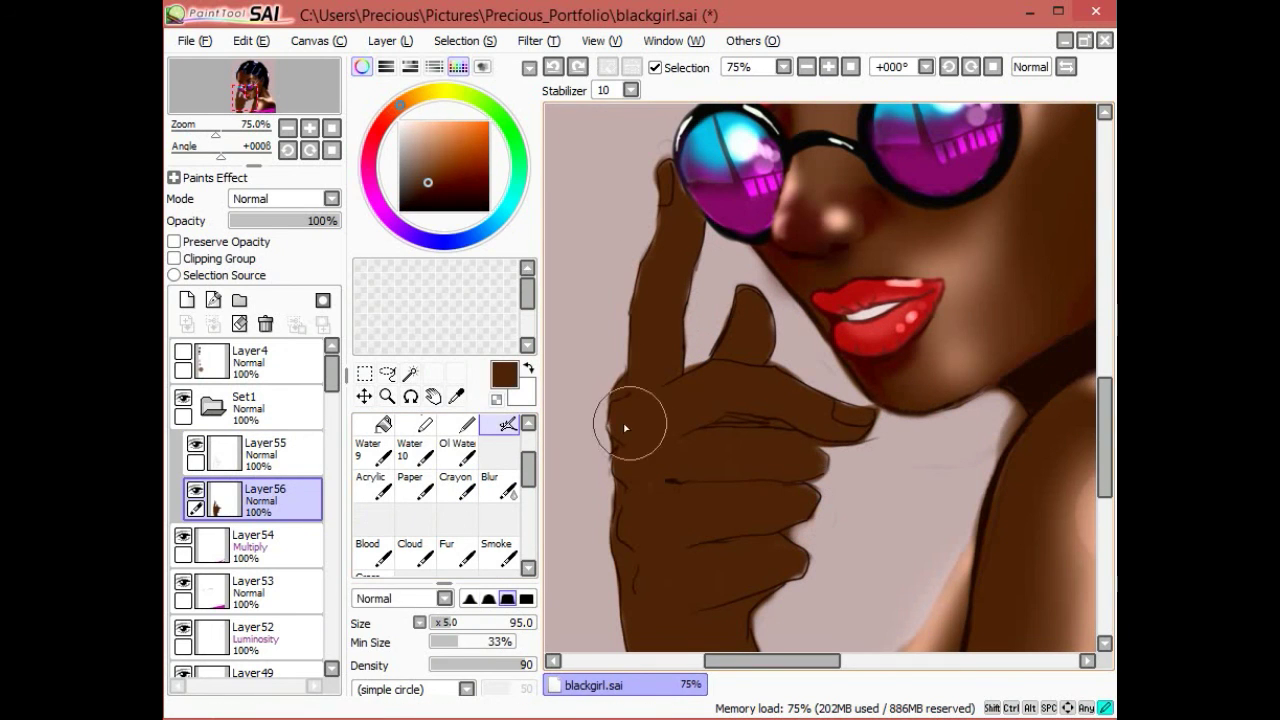
# Step: Paint soft highlights along the fingers on a new Luminosity layer above Layer56 in a sampled light pink, blending them with Blur
pyautogui.click(812, 68)
pyautogui.hotkey('ctrl', 'shift', 'n')
pyautogui.keyDown('alt'); pyautogui.click(660, 300); pyautogui.keyUp('alt')
pyautogui.moveTo(694, 380); pyautogui.dragTo(694, 313)
pyautogui.hotkey('ctrl', 'z')
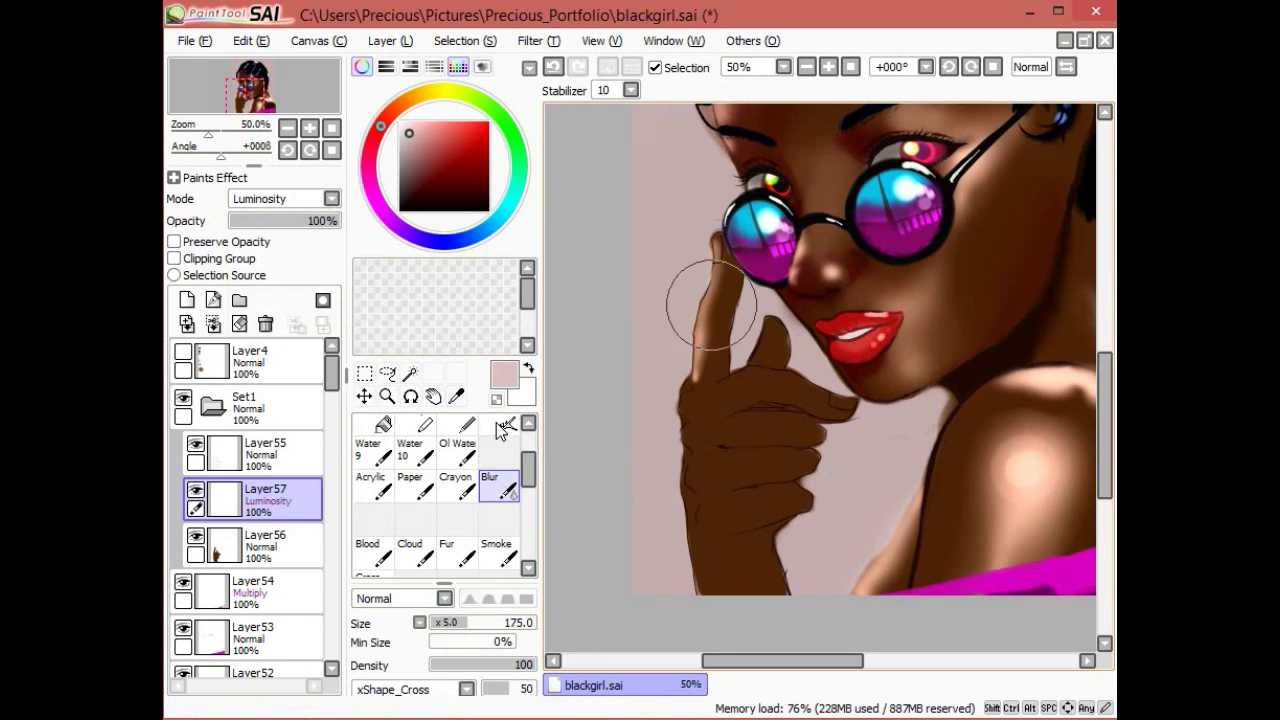
pyautogui.moveTo(677, 408); pyautogui.dragTo(745, 405)
pyautogui.press('b')
pyautogui.moveTo(714, 586)
pyautogui.mouseDown()
pyautogui.moveTo(660, 591)
pyautogui.moveTo(741, 475)
pyautogui.moveTo(700, 440)
pyautogui.mouseUp()
pyautogui.scroll(1, 652, 557)
pyautogui.hscroll(-2, 652, 557)
# Step: Fill the gap above the curled fingers with dark red size 4.8 Crayon on a new top layer, and remove the hand's layer folder
pyautogui.keyDown('alt'); pyautogui.click(727, 422); pyautogui.keyUp('alt')
pyautogui.press('c')
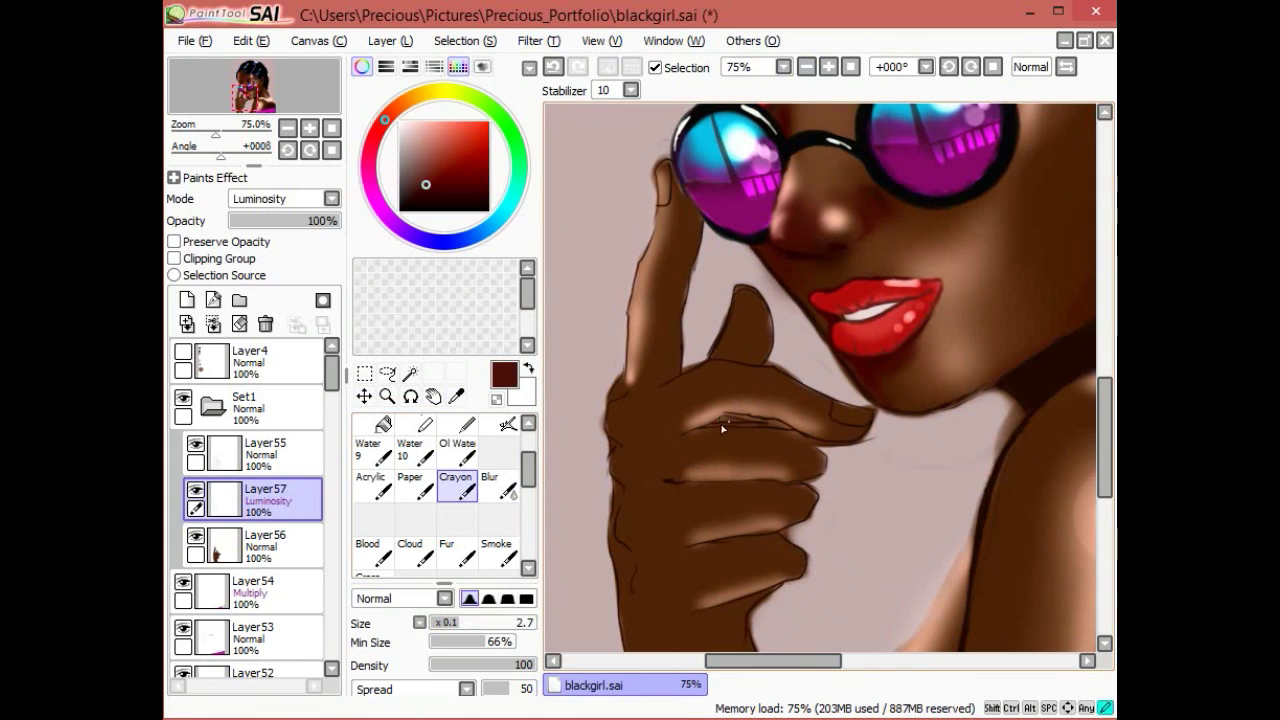
pyautogui.hotkey('ctrl', 'shift', 'n')
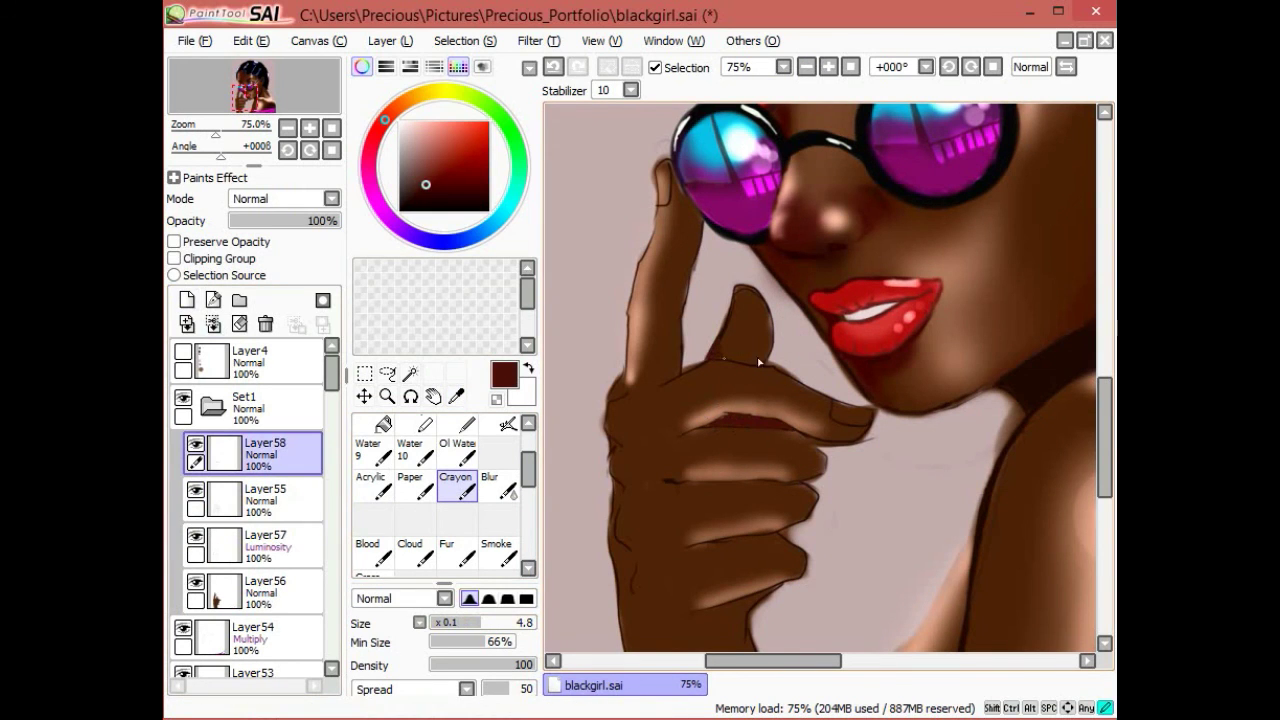
pyautogui.scroll(-4, 760, 441)
pyautogui.scroll(-3, 767, 428)
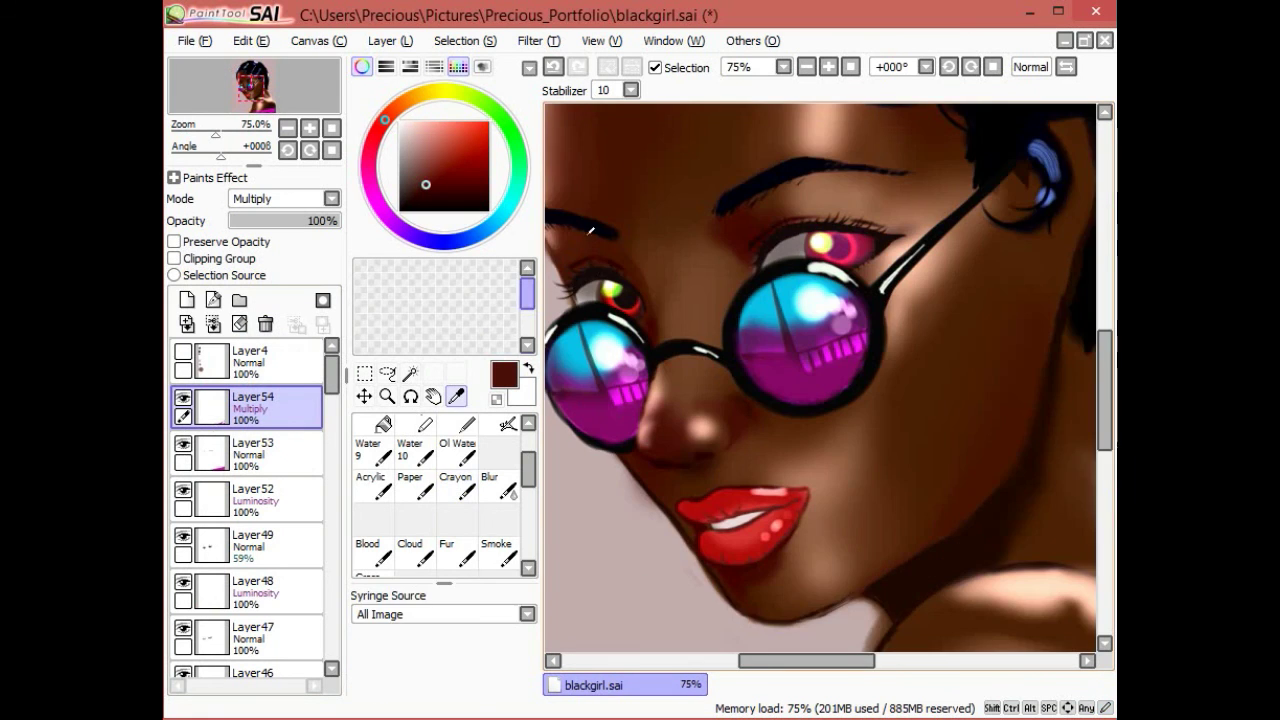
pyautogui.hotkey('ctrl', 'shift', 'n')
pyautogui.click(850, 67)
pyautogui.click(806, 67)
pyautogui.click(850, 67)
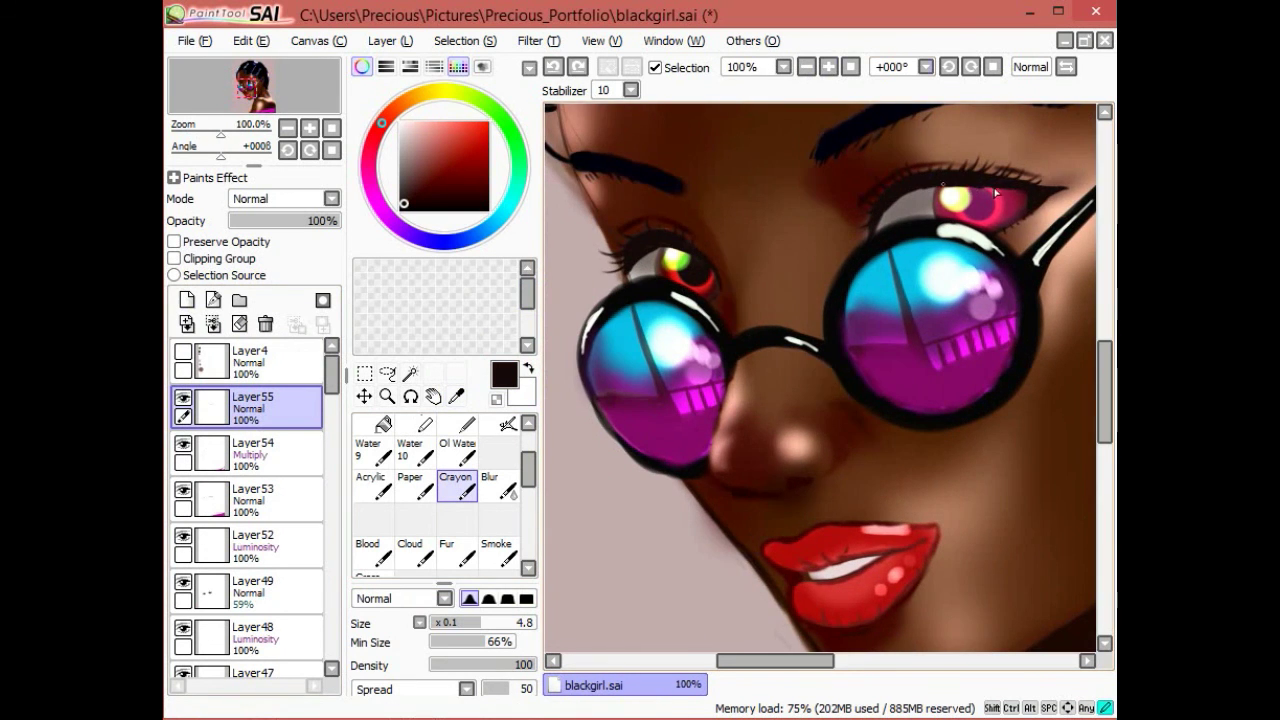
pyautogui.hotkey('ctrl', 'z')
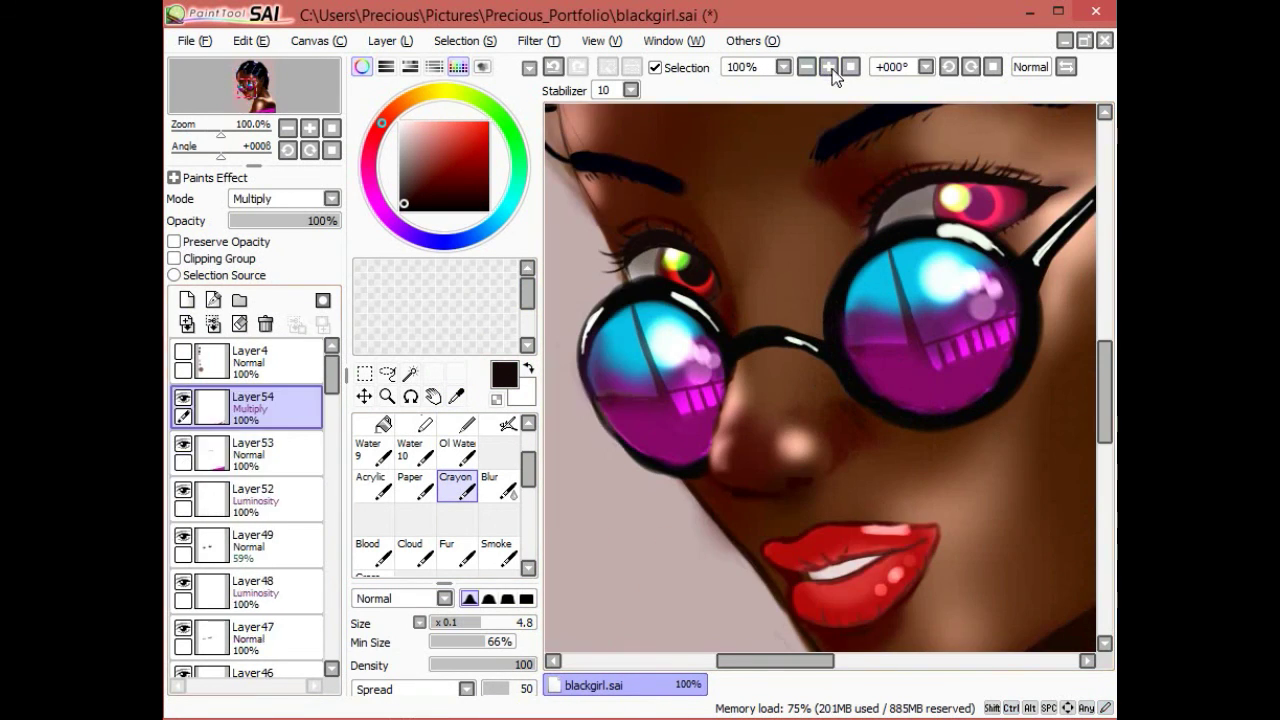
# Step: Shade the lower background with a darker mauve on a new layer directly above Layer37 and soften its edges with Blur
pyautogui.click(806, 67)
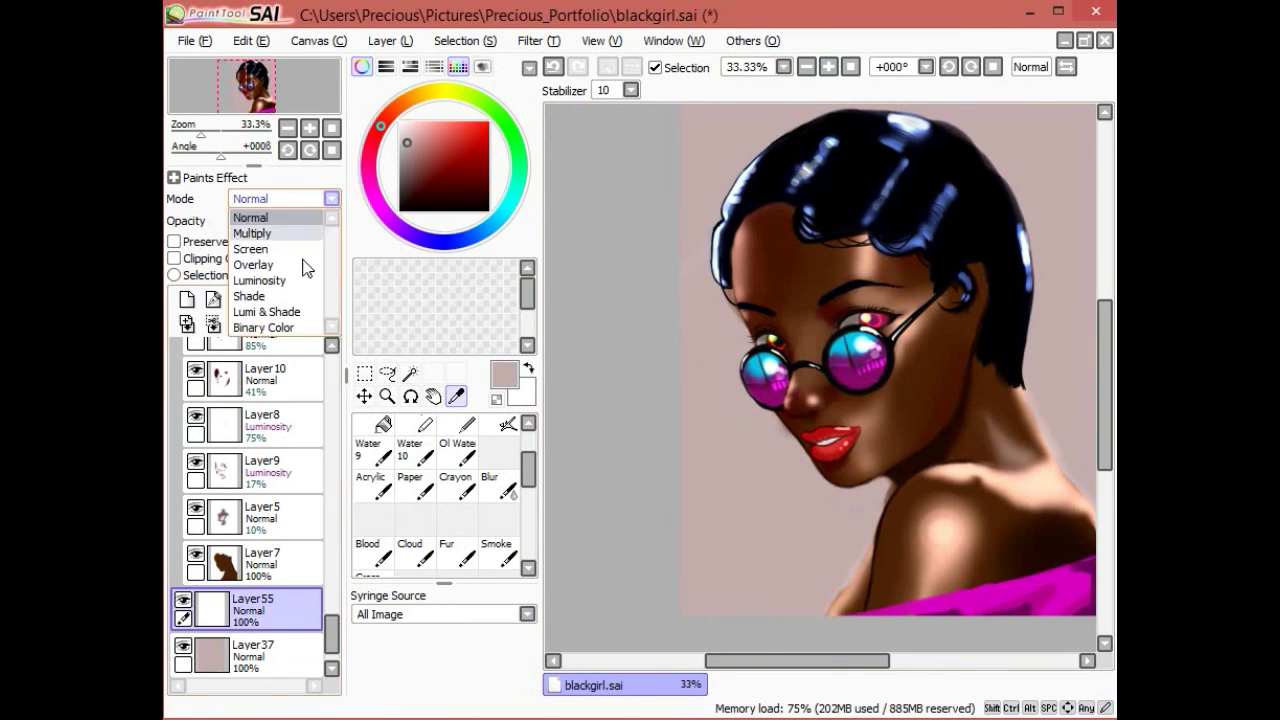
pyautogui.moveTo(830, 400)
pyautogui.mouseDown()
pyautogui.moveTo(729, 586)
pyautogui.moveTo(860, 610)
pyautogui.mouseUp()
pyautogui.moveTo(884, 662); pyautogui.dragTo(919, 662)
pyautogui.click(498, 485)
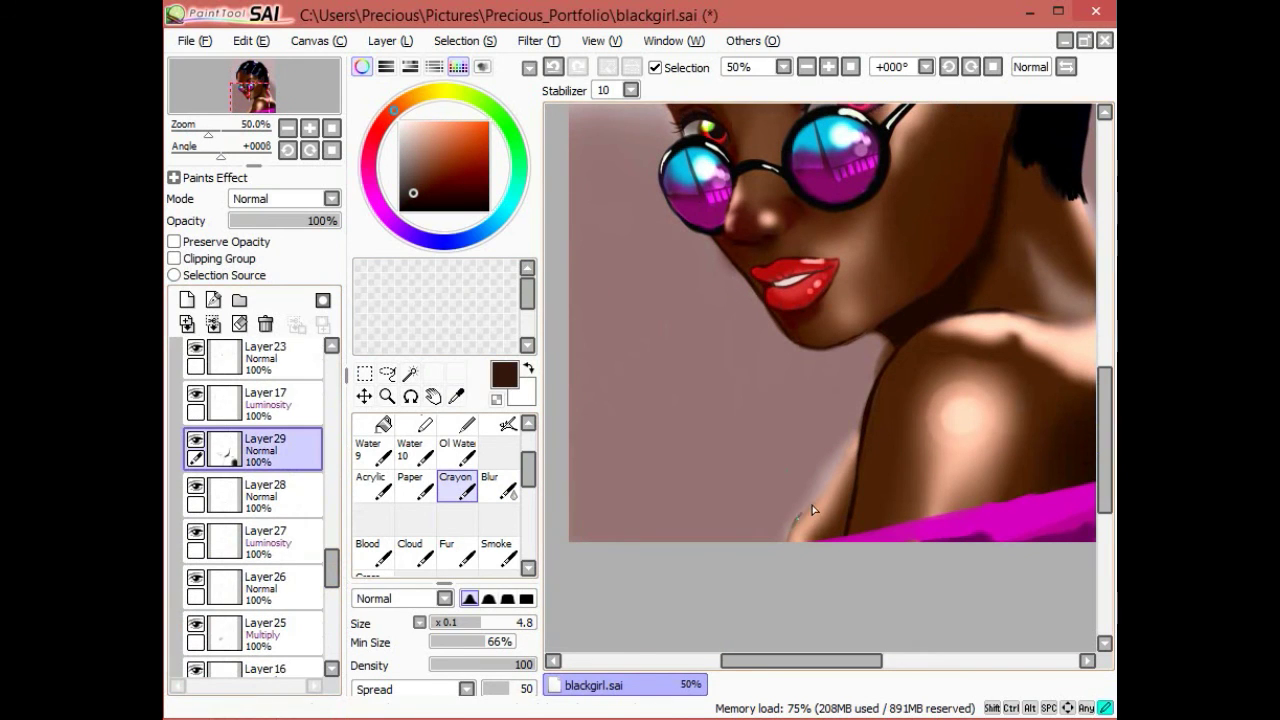
# Step: Redefine the arm's outer edge with dark brown size 7.4 Crayon on a new layer above Layer35, and erase the light spill on Layer35
pyautogui.click(265, 404)
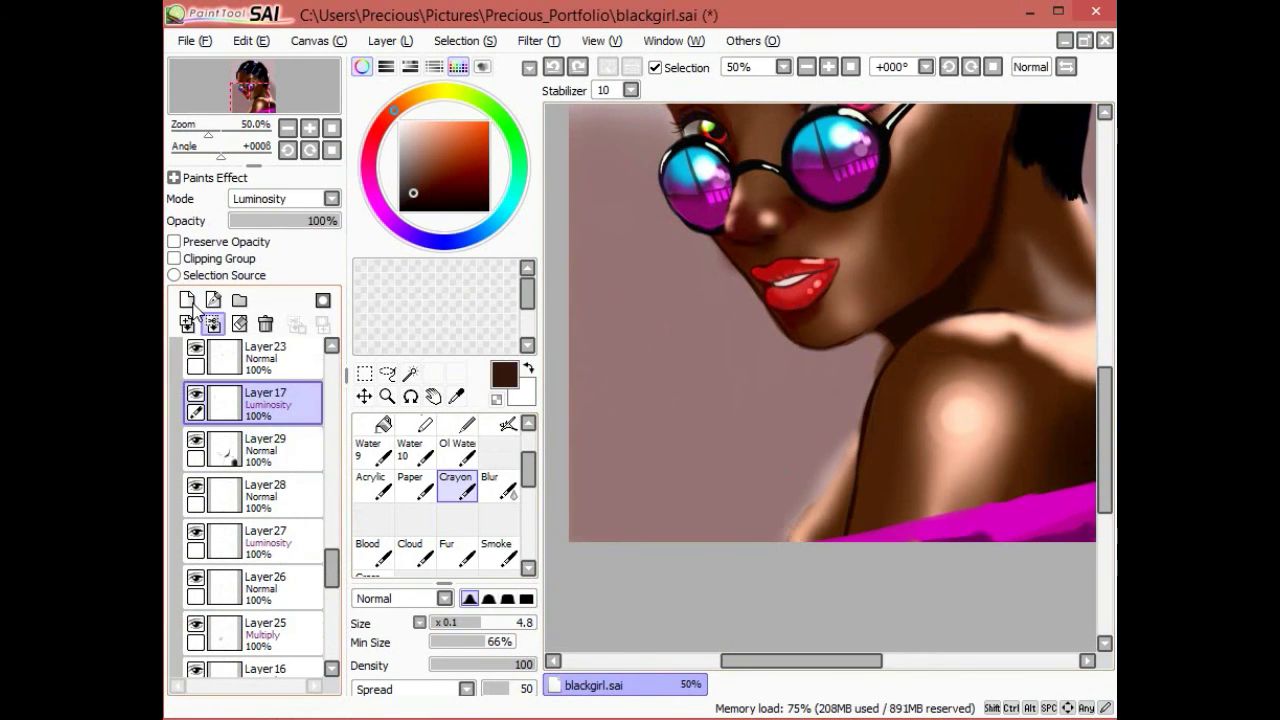
pyautogui.scroll(5, 260, 450)
pyautogui.click(300, 385)
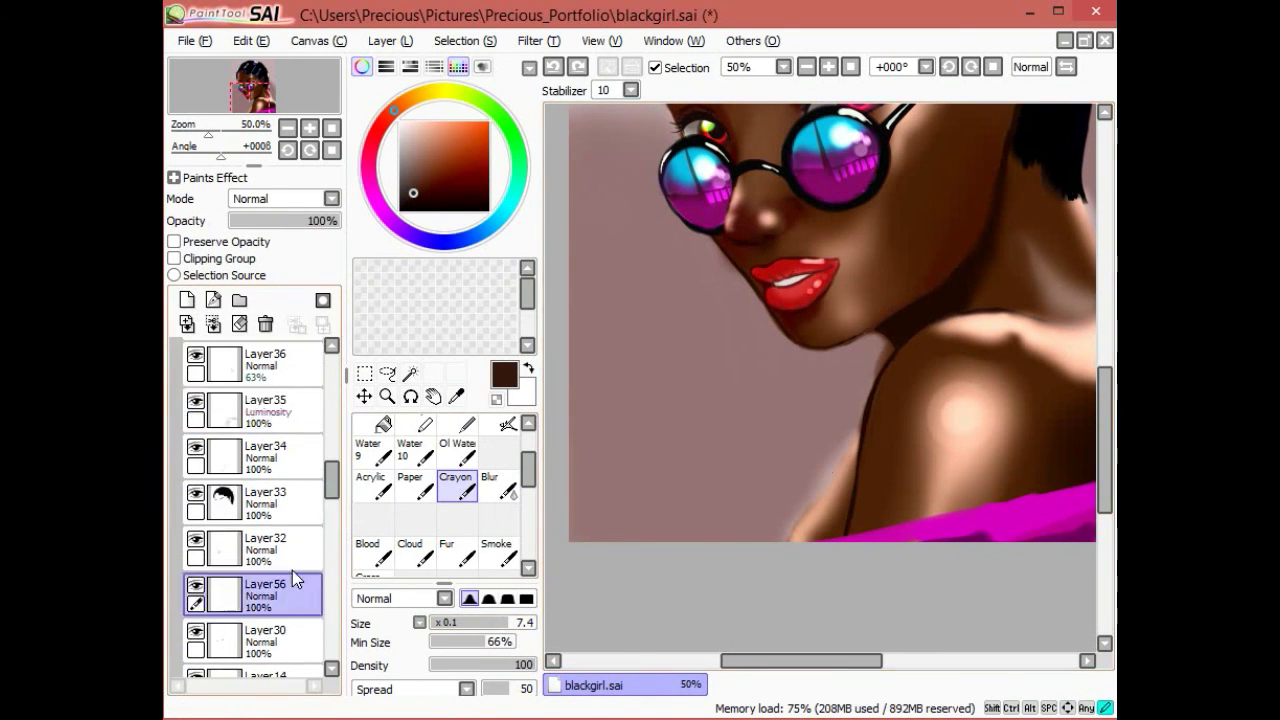
pyautogui.click(806, 67)
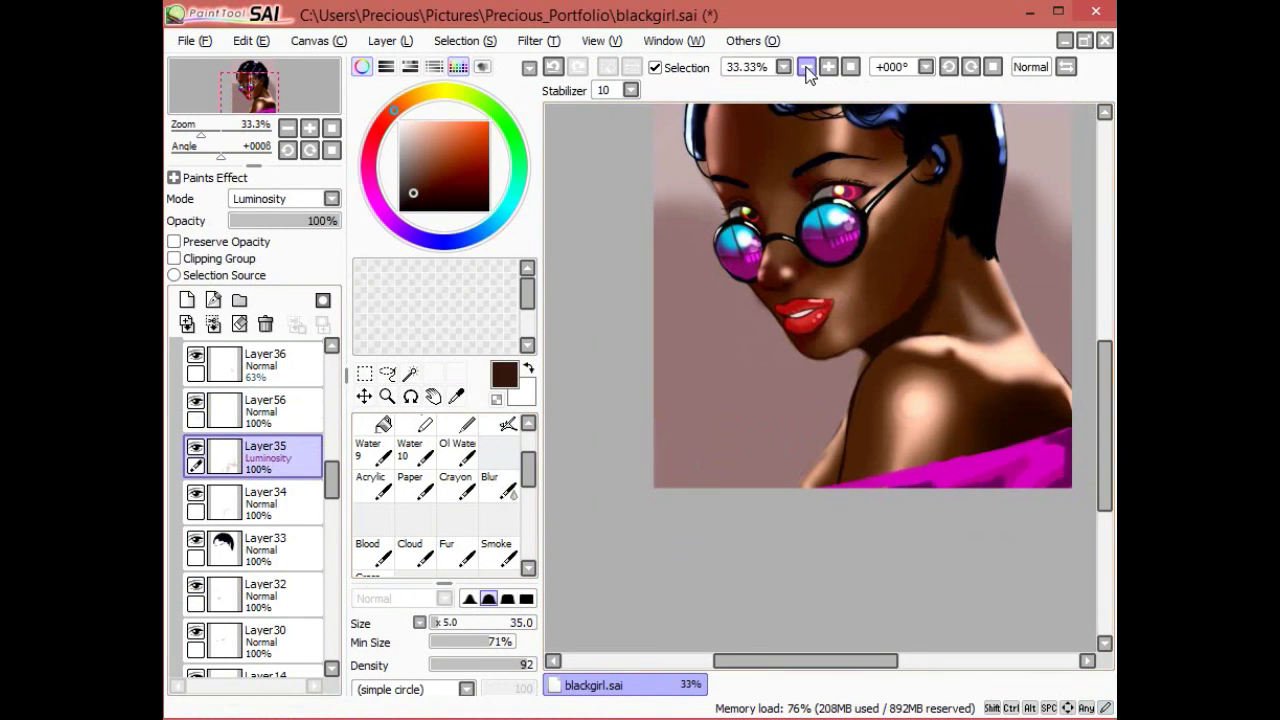
# Step: Save the changes to blackgirl.sai
pyautogui.hotkey('ctrl', 's')
pyautogui.click(806, 67)
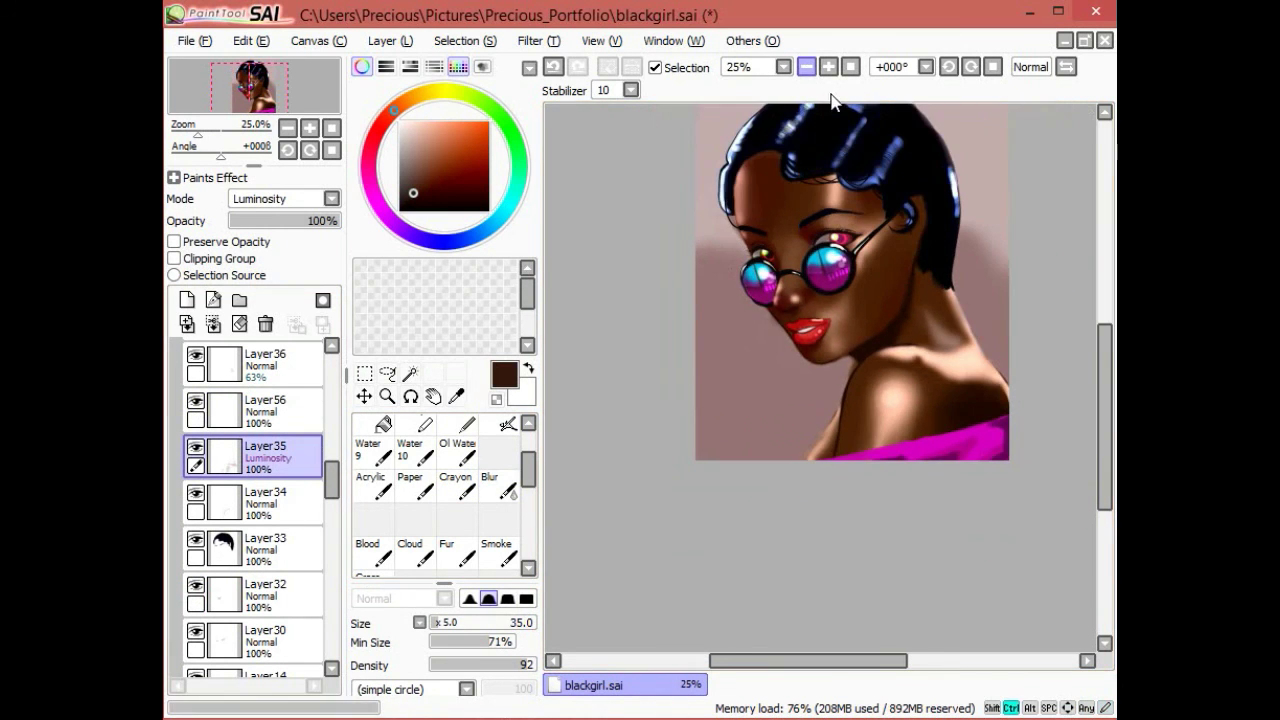
pyautogui.click(828, 67)
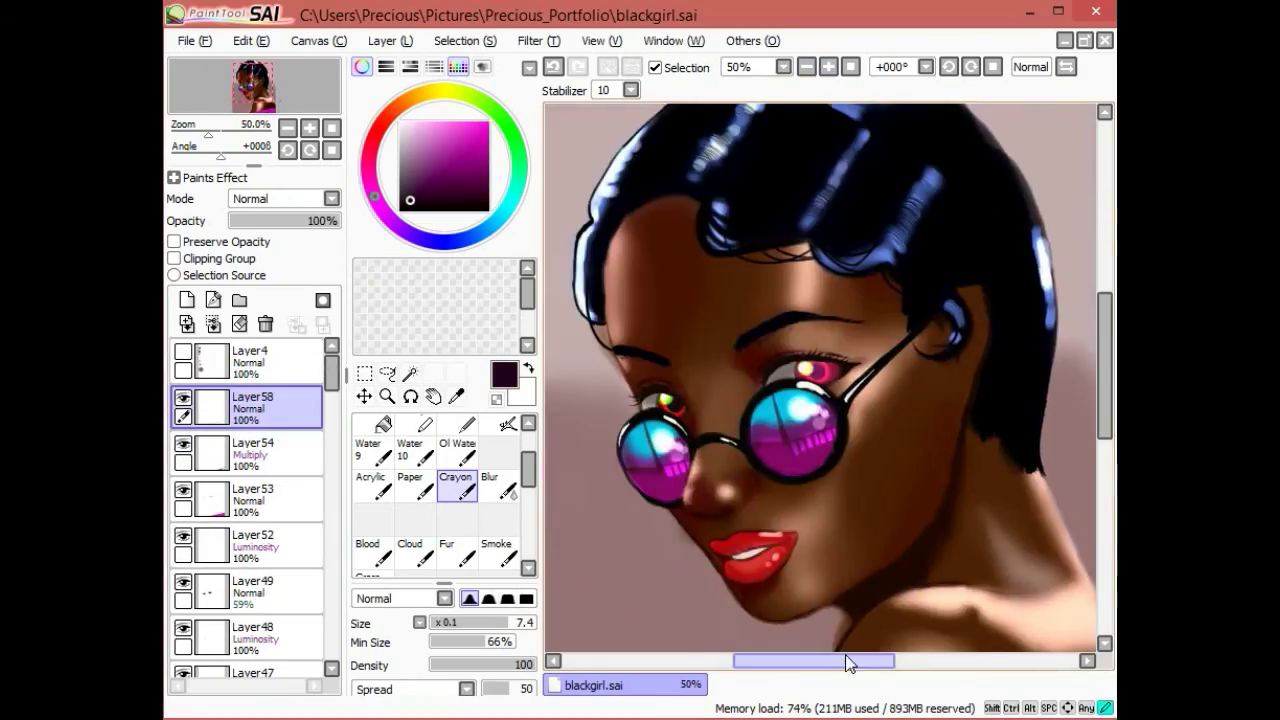